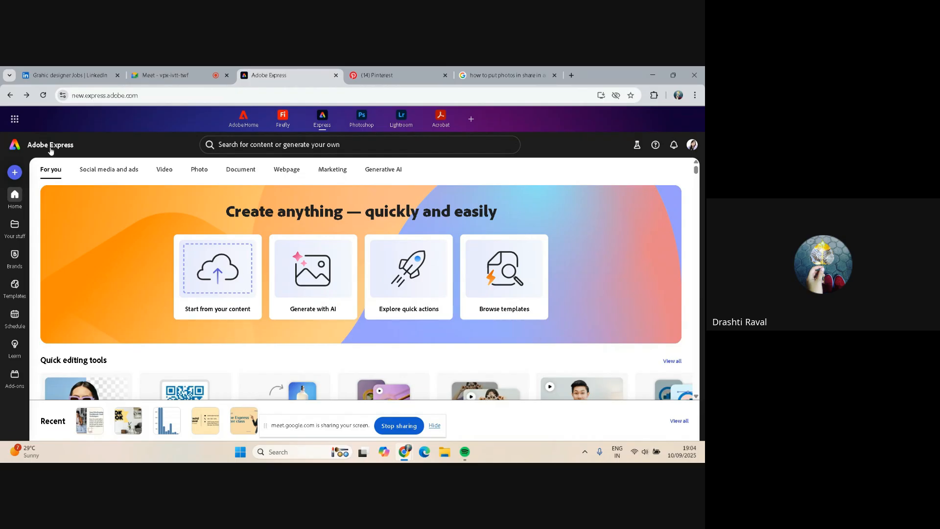
Start a new design using the Portrait 9:16 size
click(14, 173)
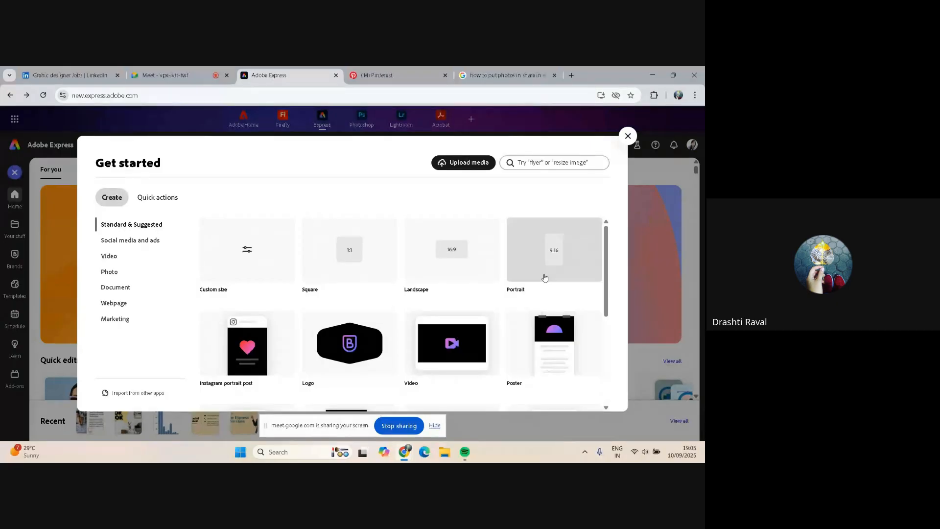
scroll(545, 278, down, 2)
scroll(545, 278, up, 1)
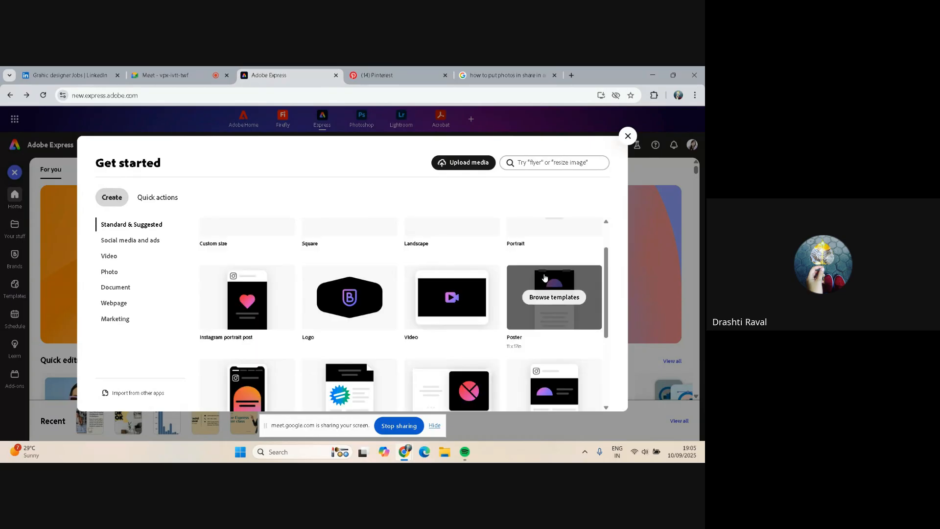
scroll(544, 277, up, 1)
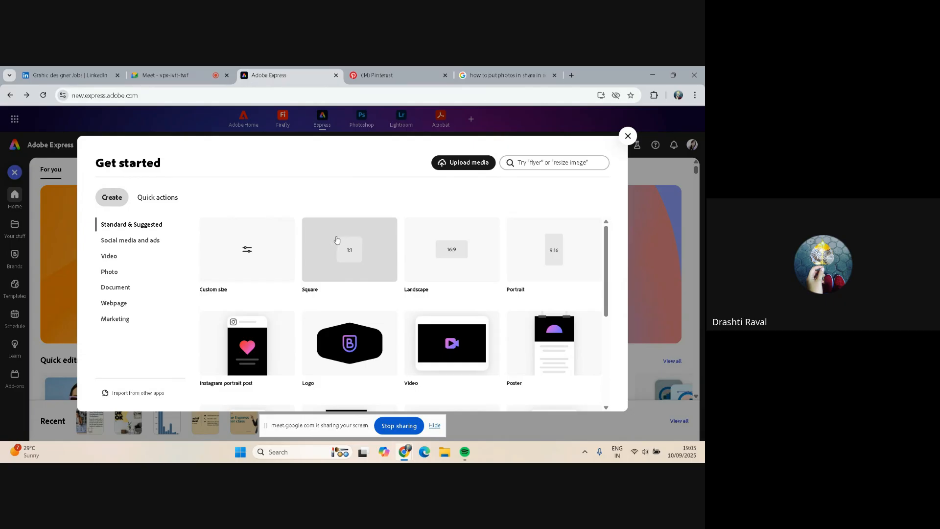
click(553, 251)
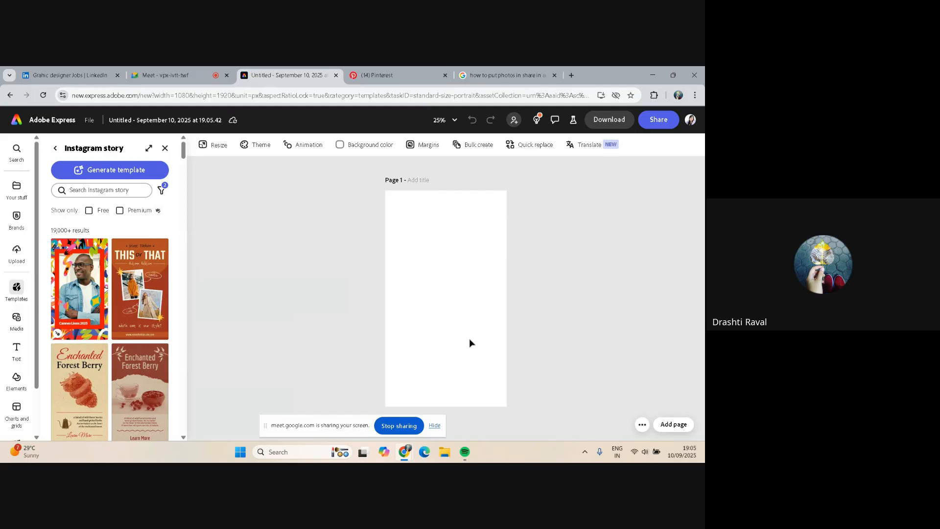
Search the Instagram story templates for happy navratri using a previous search
scroll(131, 298, down, 3)
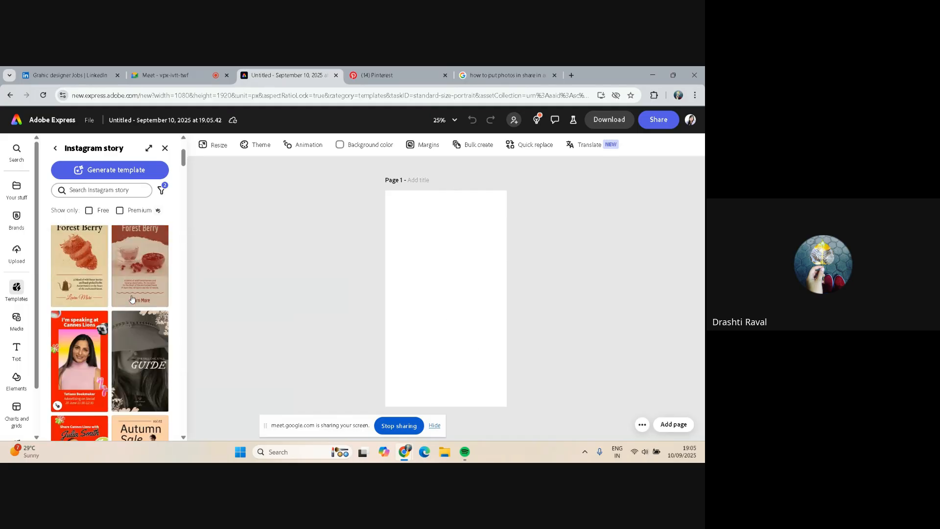
scroll(131, 299, down, 2)
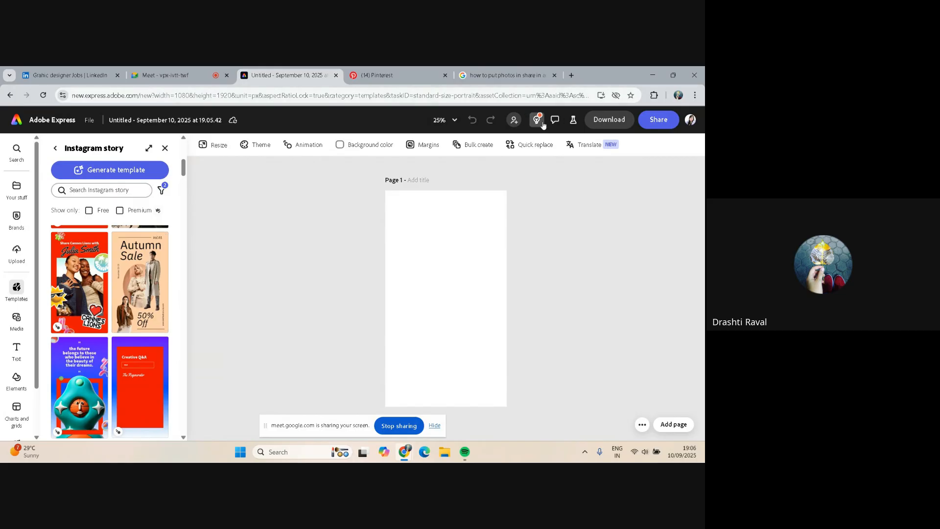
scroll(120, 315, up, 5)
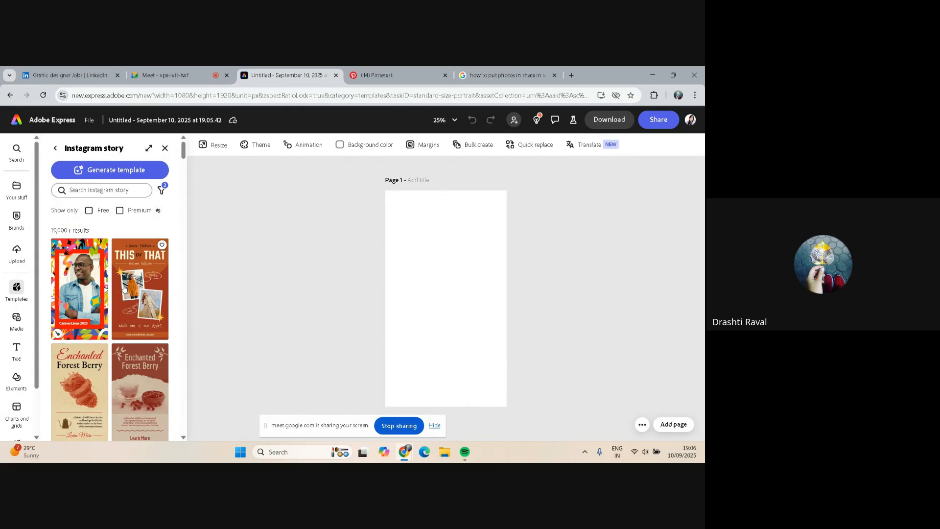
click(108, 191)
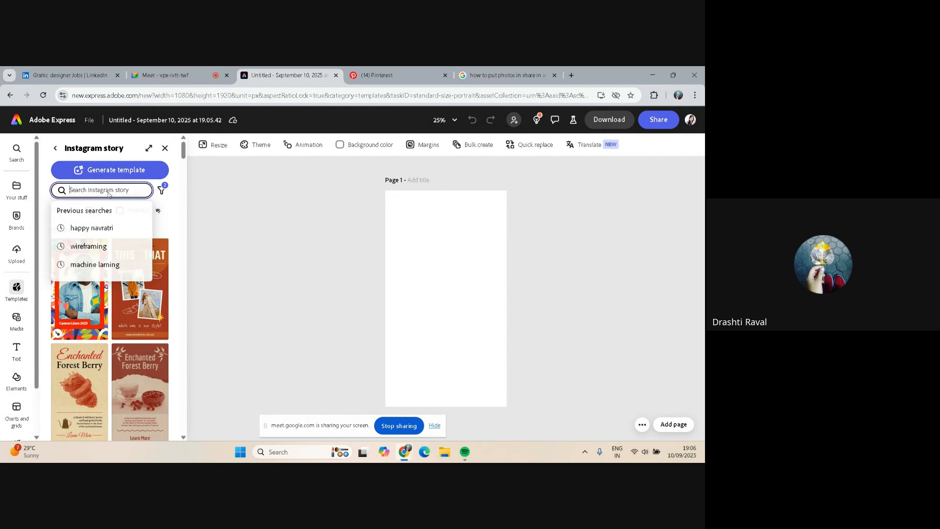
click(108, 230)
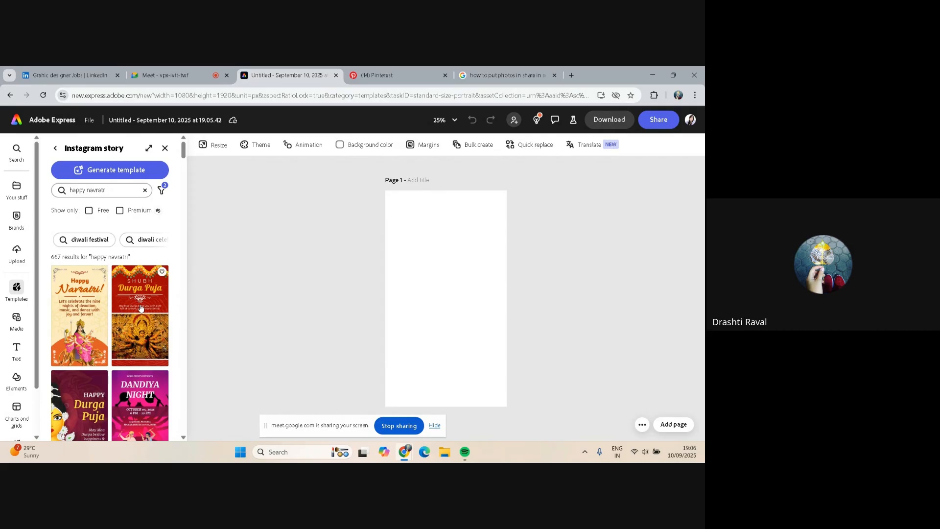
Browse through the happy navratri template results
scroll(140, 307, down, 1)
scroll(141, 308, down, 1)
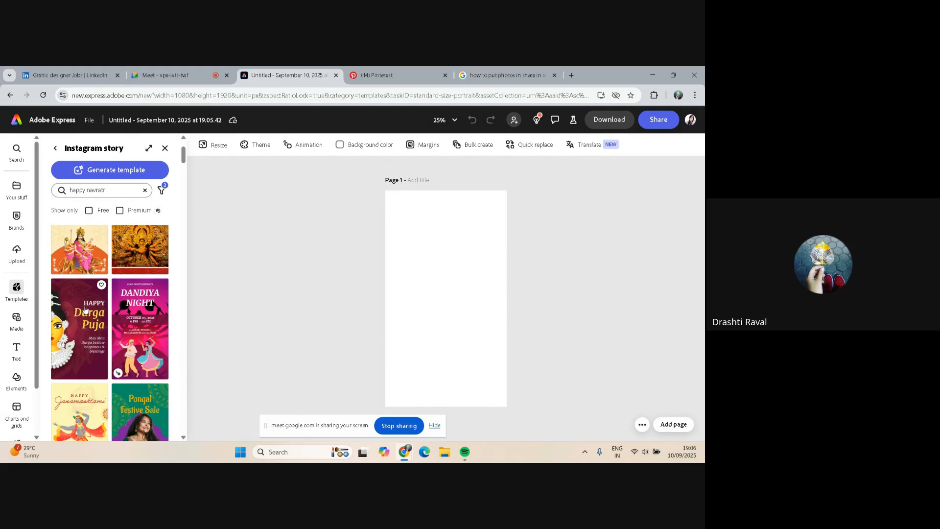
scroll(78, 324, down, 1)
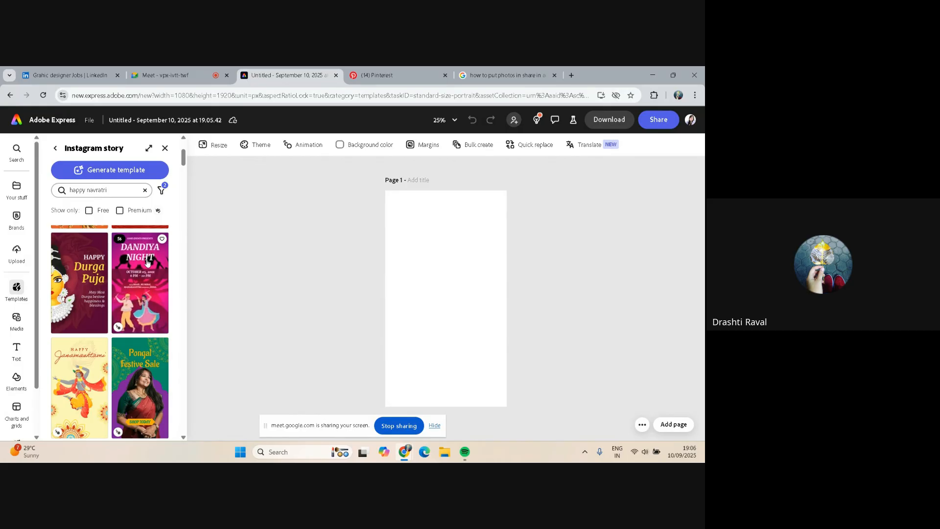
scroll(148, 264, down, 2)
scroll(146, 274, down, 2)
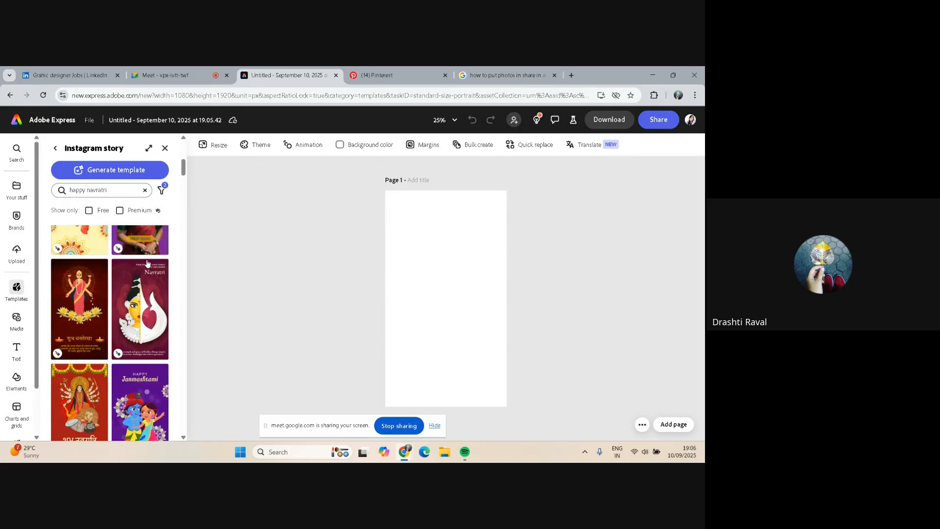
scroll(149, 331, down, 3)
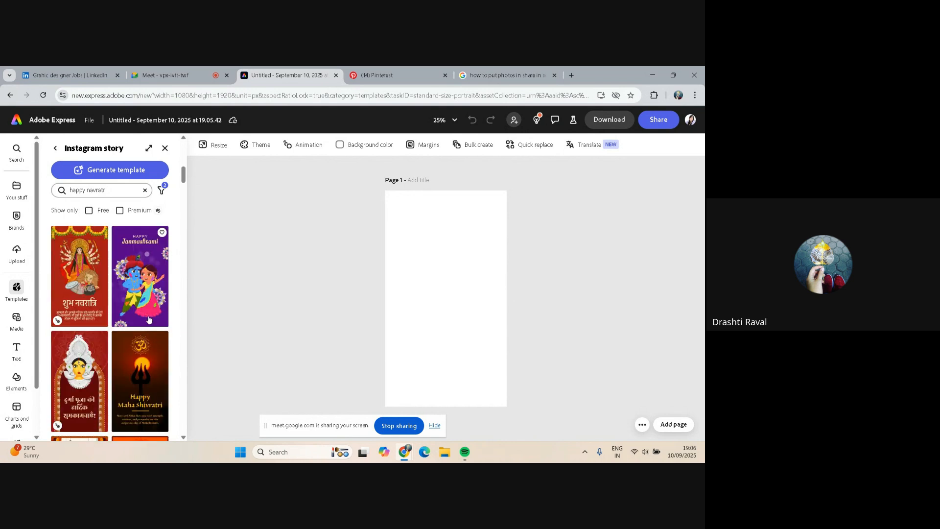
scroll(144, 258, down, 2)
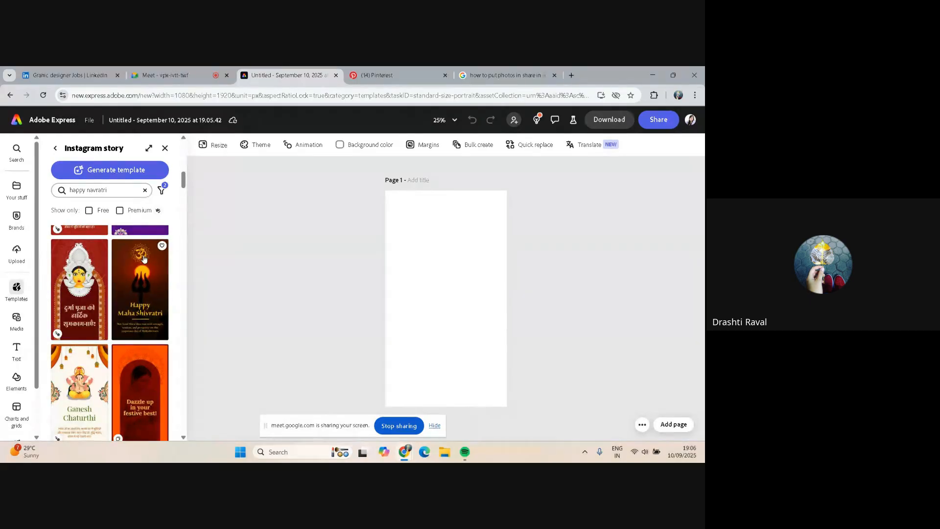
scroll(143, 258, down, 3)
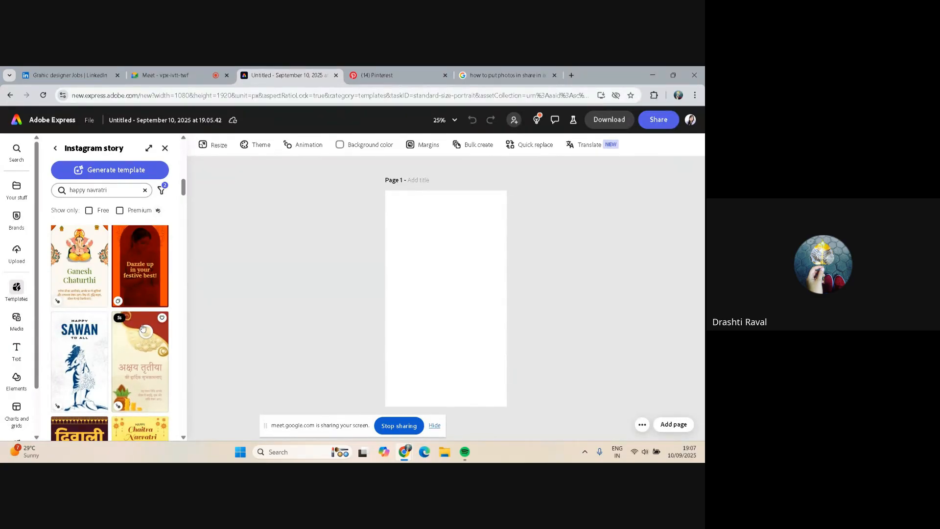
scroll(142, 327, down, 3)
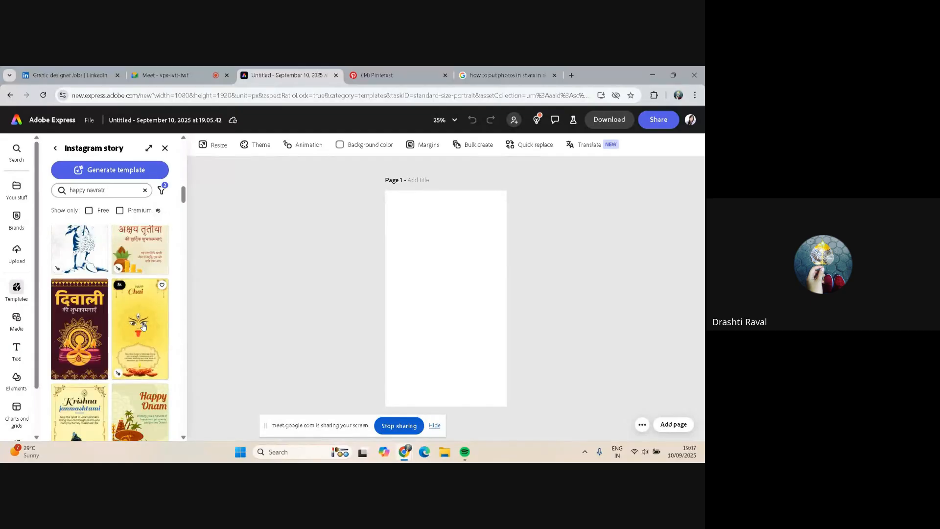
scroll(142, 323, up, 2)
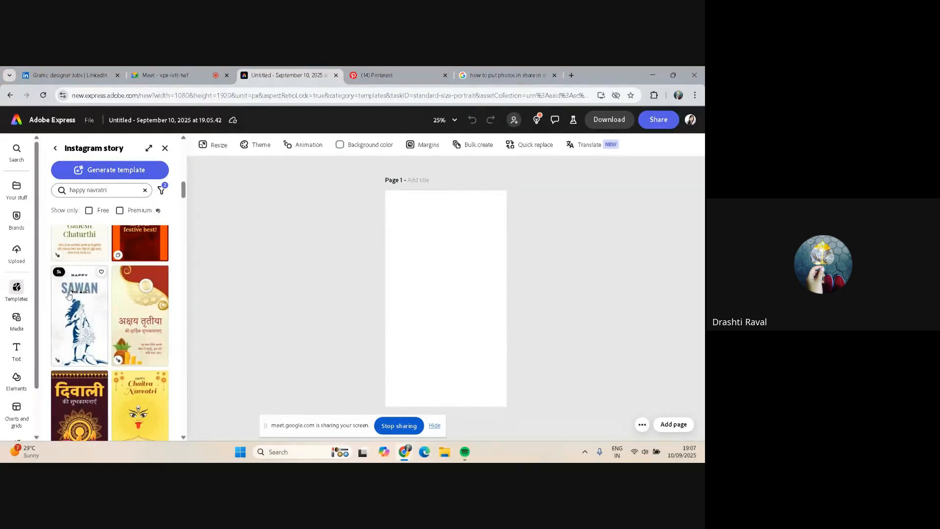
scroll(139, 314, down, 3)
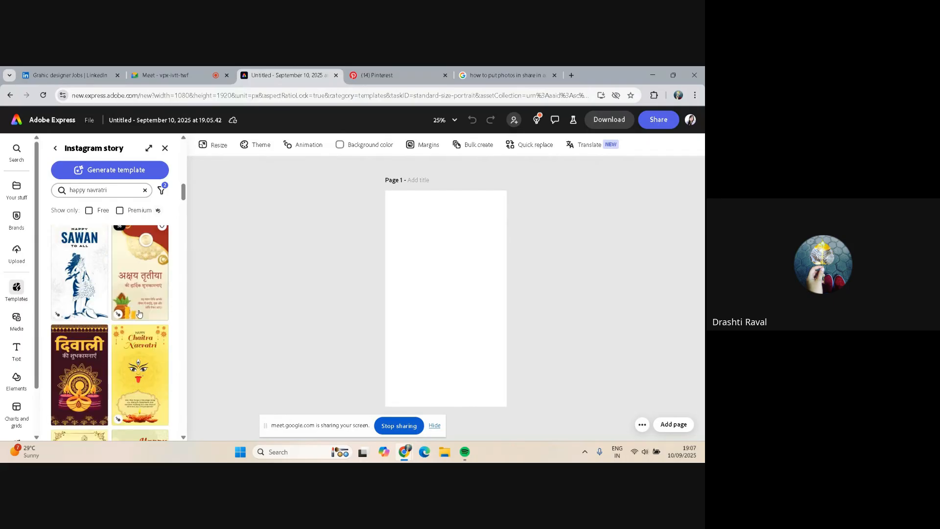
scroll(139, 314, down, 1)
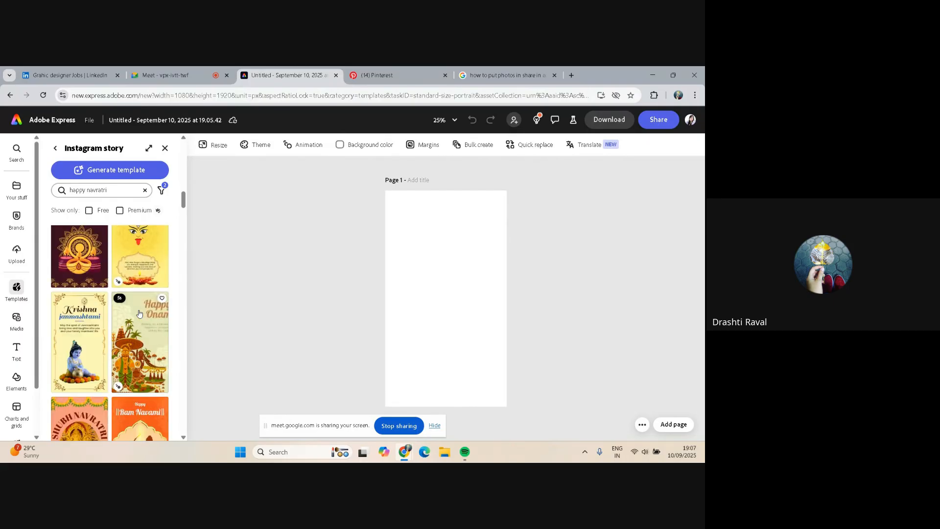
scroll(139, 313, down, 2)
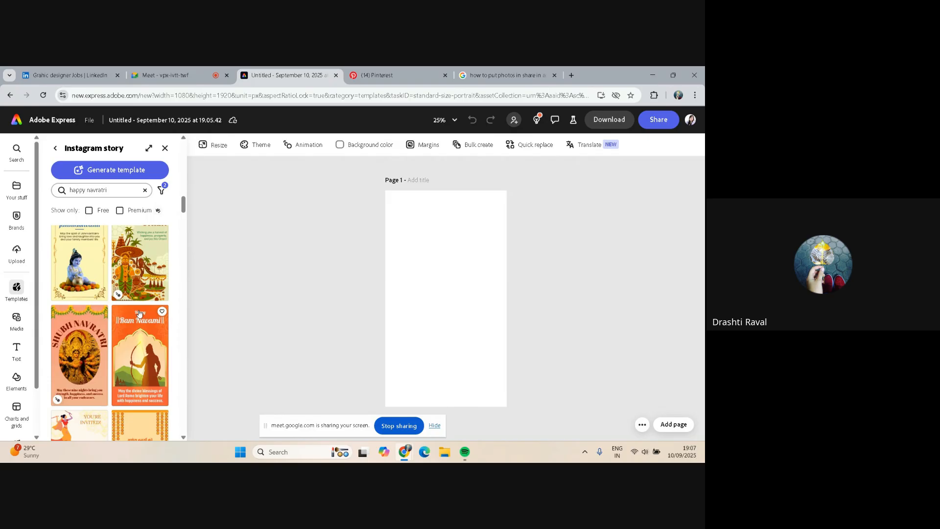
scroll(139, 313, down, 1)
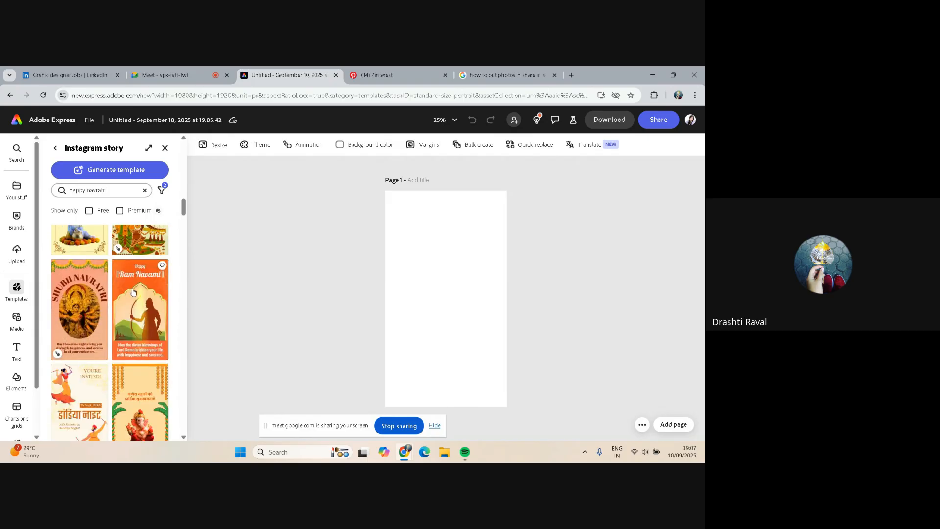
scroll(143, 295, down, 2)
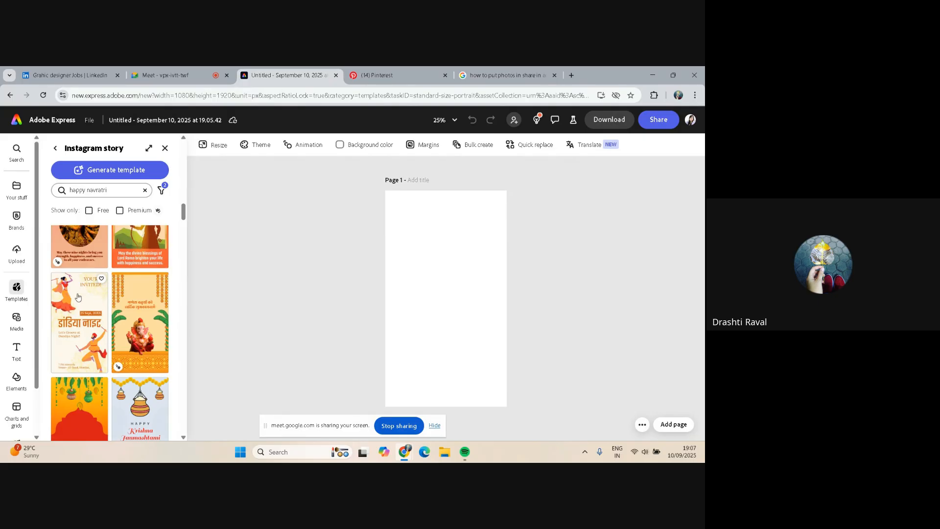
scroll(77, 296, down, 2)
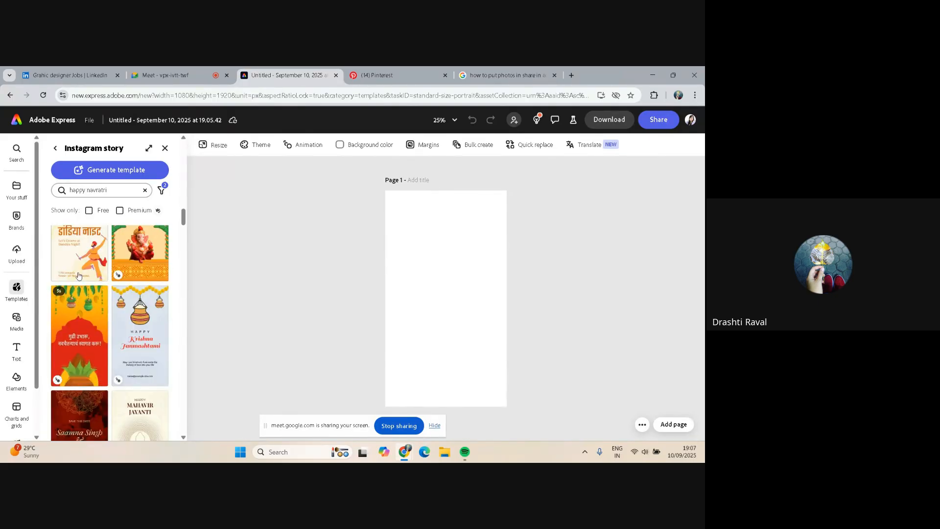
scroll(77, 260, up, 1)
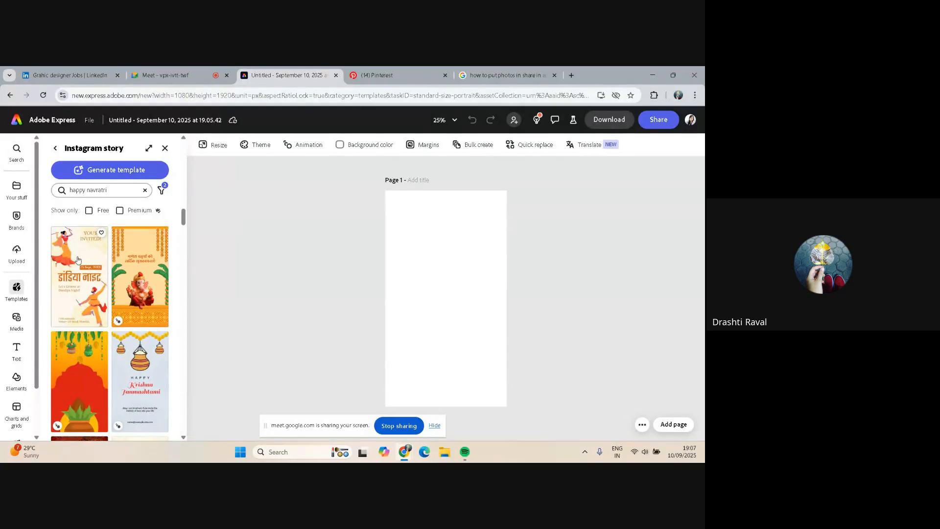
scroll(77, 260, down, 2)
scroll(81, 294, up, 3)
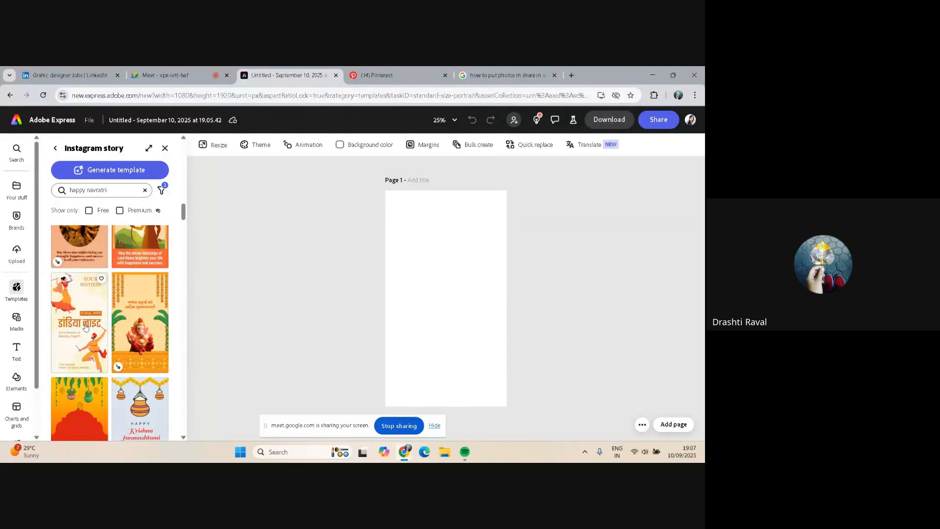
scroll(98, 345, down, 3)
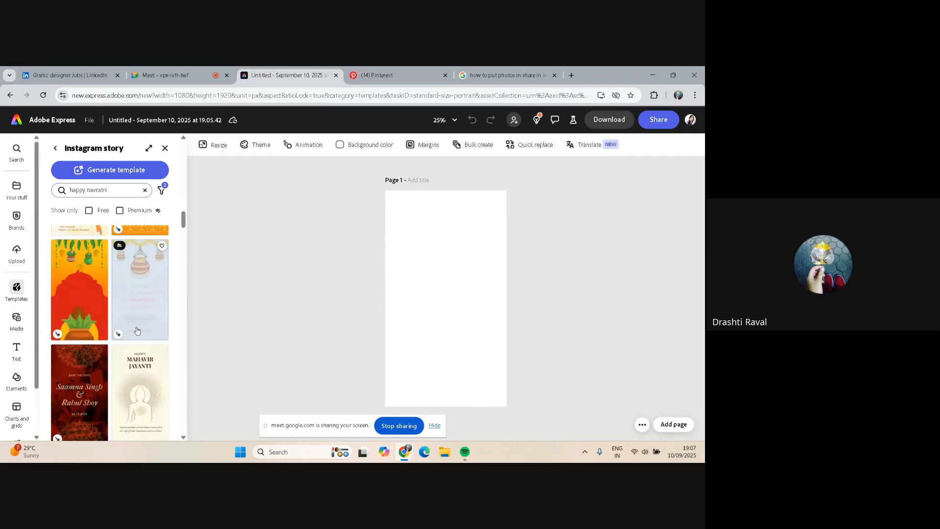
scroll(136, 330, down, 4)
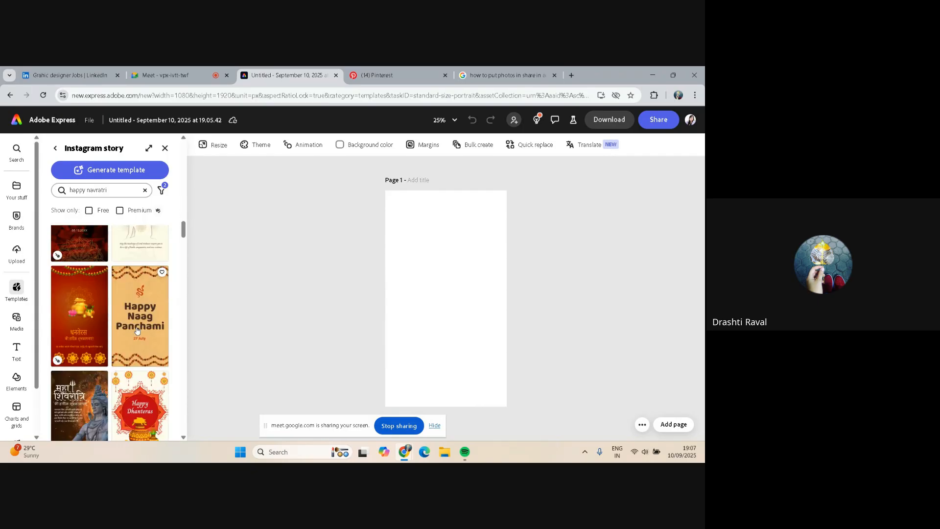
scroll(136, 331, down, 1)
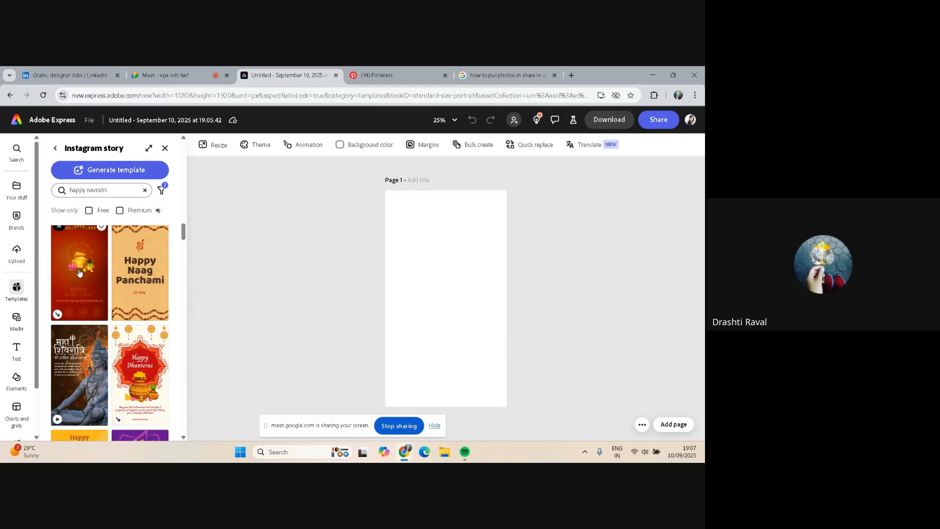
scroll(83, 279, down, 1)
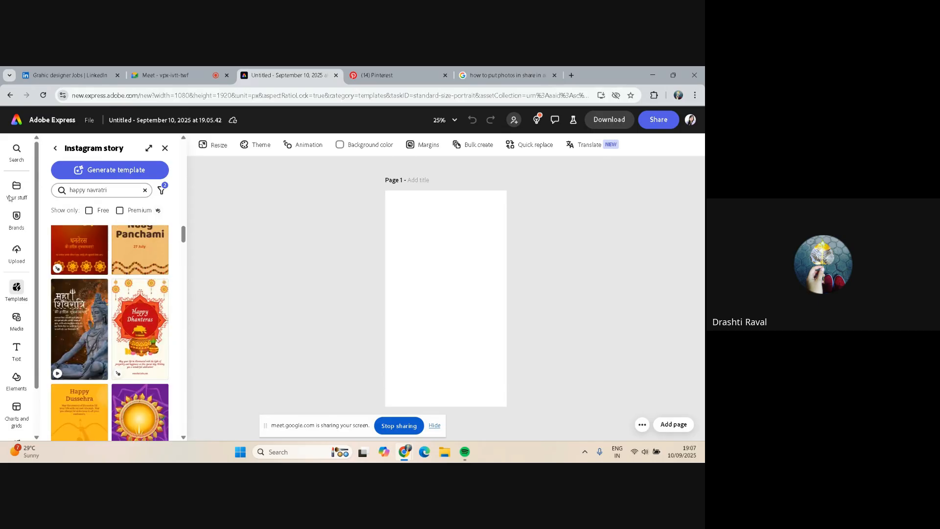
Generate an AI Instagram story template from the prompt Happy Navratri
click(103, 169)
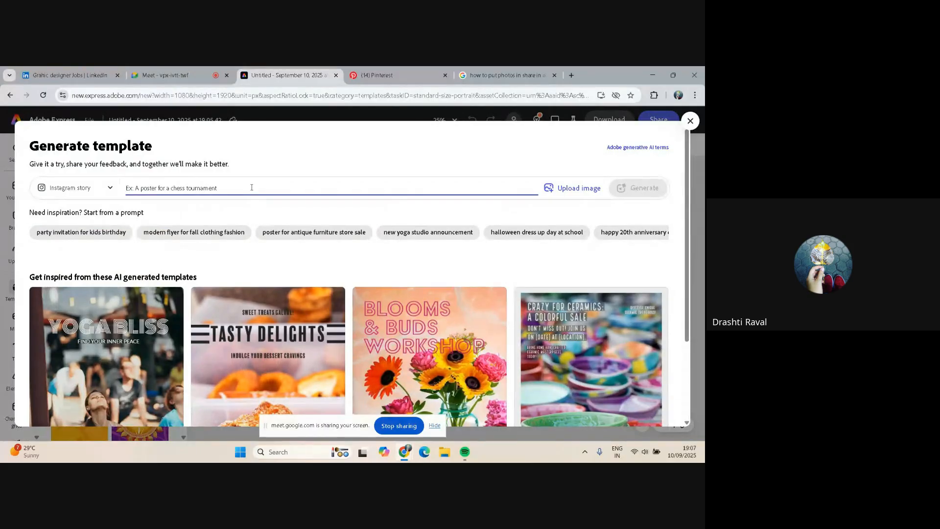
text(Happy Navratri)
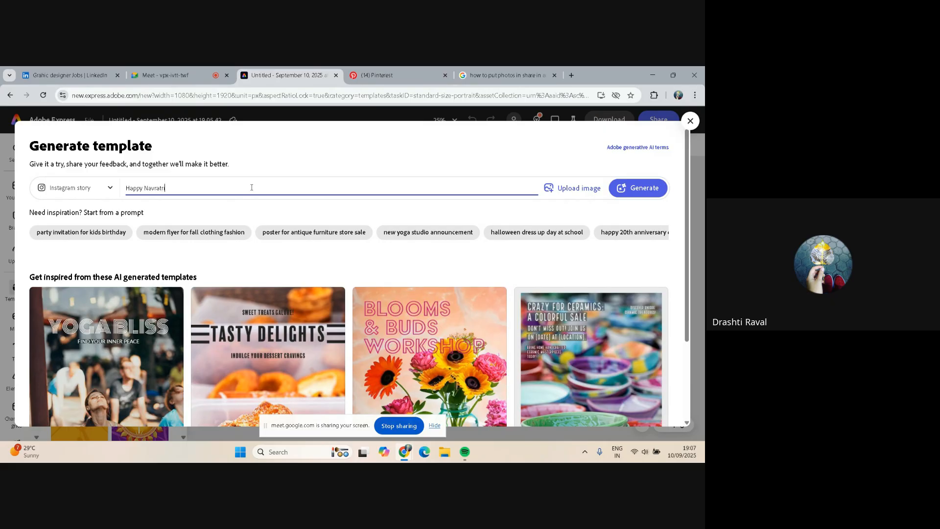
key(Return)
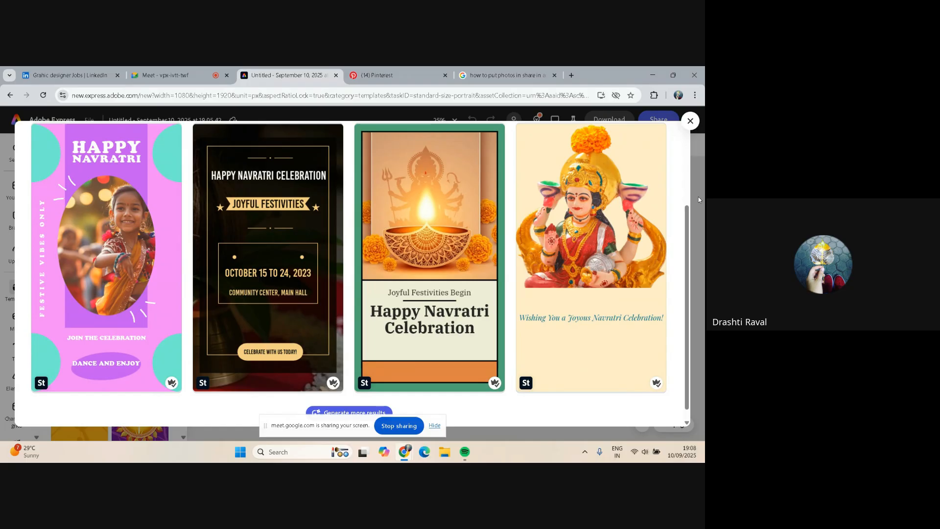
Review the AI-generated Happy Navratri templates and generate more results
scroll(597, 205, down, 1)
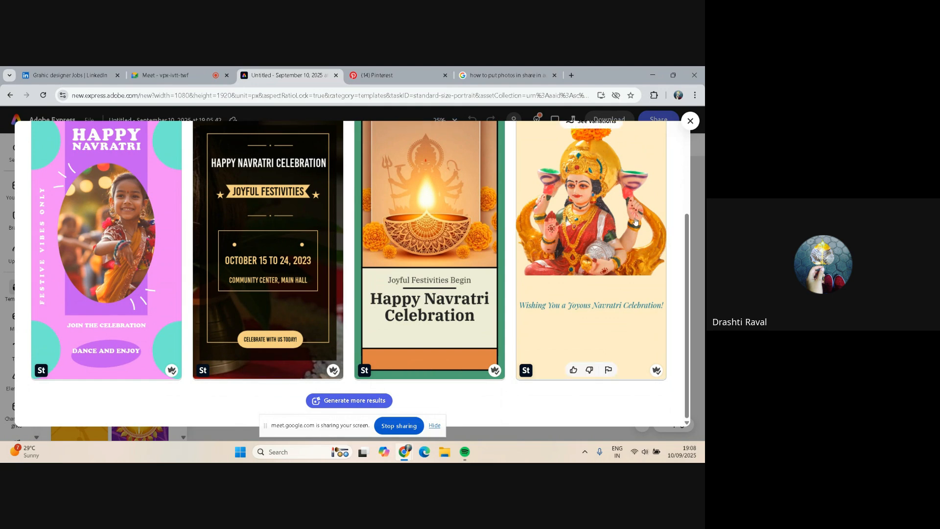
scroll(635, 221, up, 1)
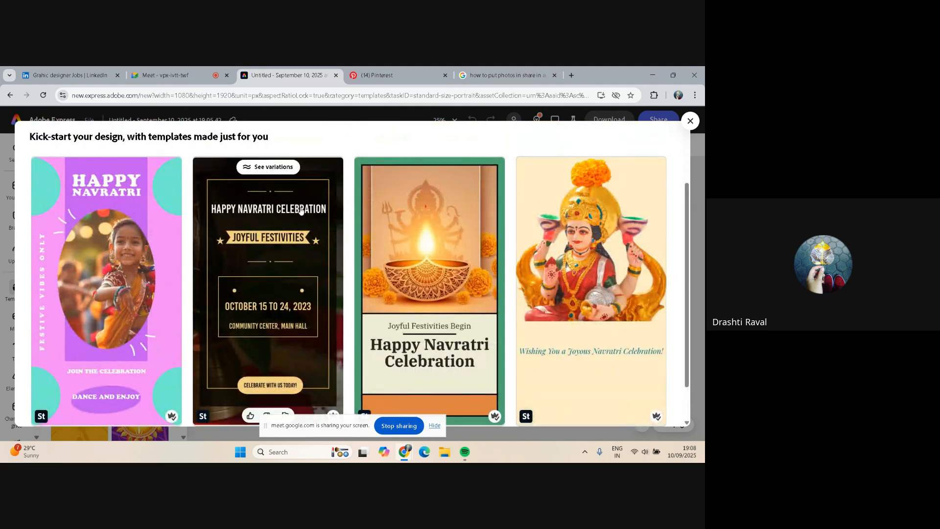
scroll(605, 225, down, 1)
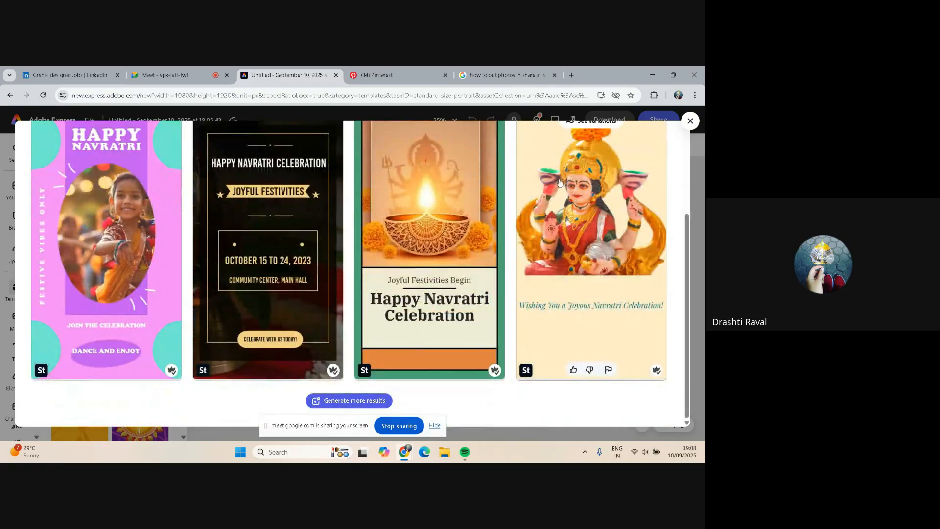
click(361, 400)
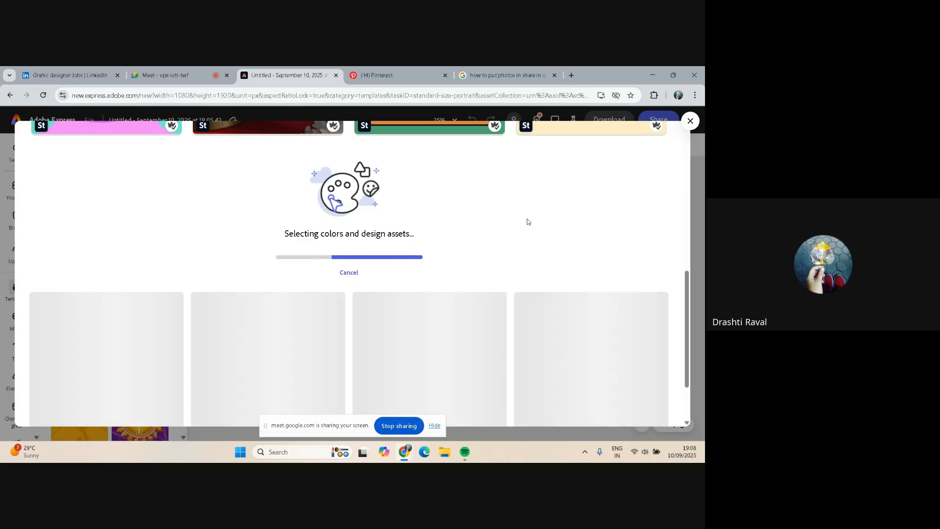
Browse the additional generated templates, check the format options, and close the template generator
scroll(527, 221, up, 3)
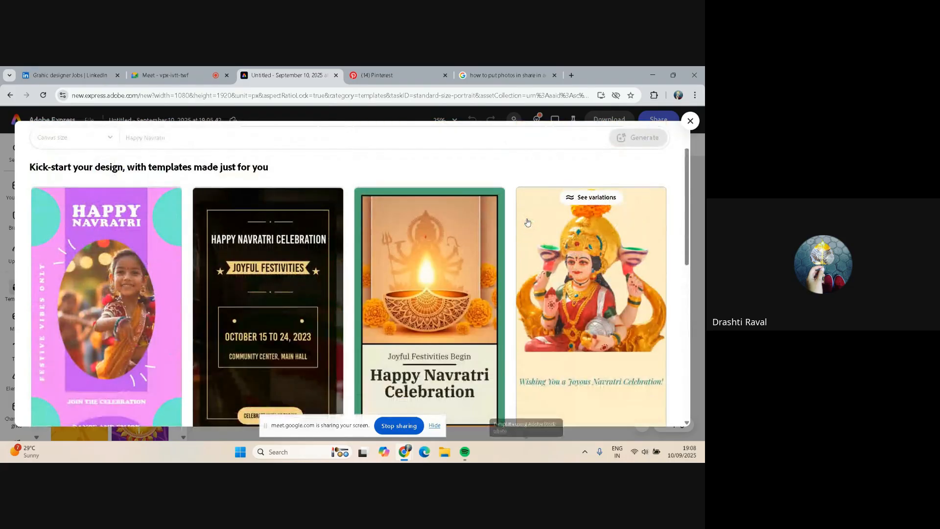
scroll(534, 221, down, 5)
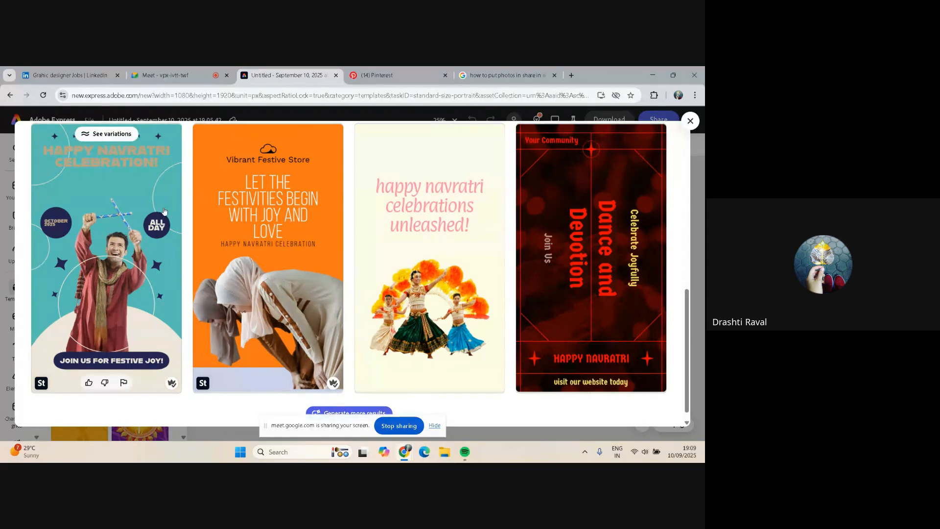
scroll(622, 238, down, 1)
scroll(620, 238, up, 10)
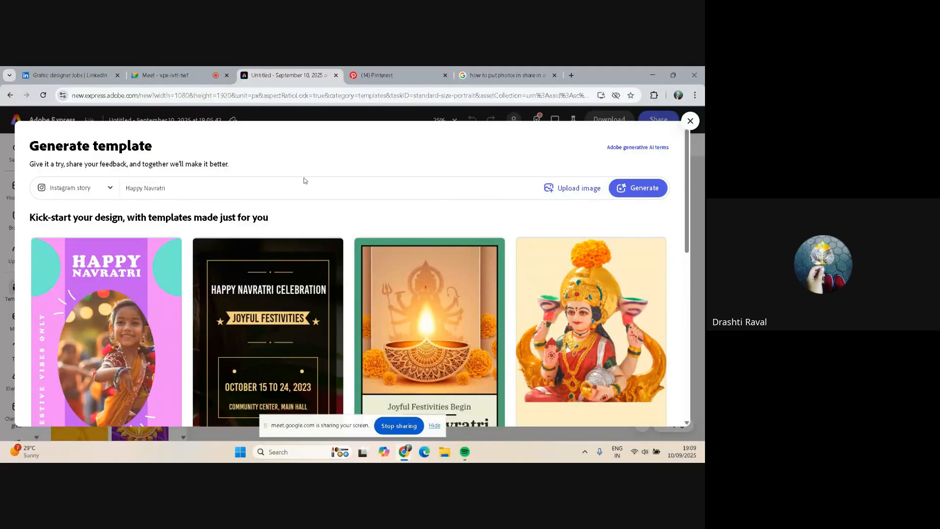
click(110, 190)
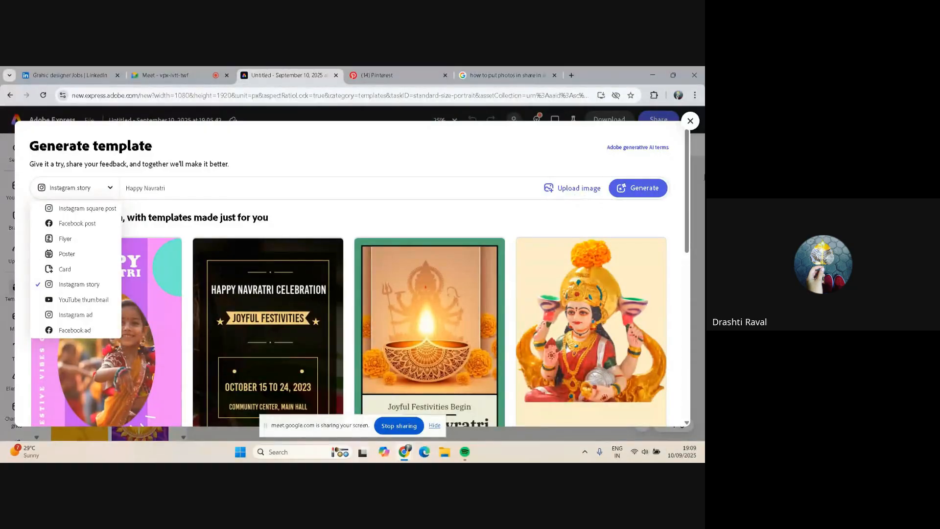
click(690, 121)
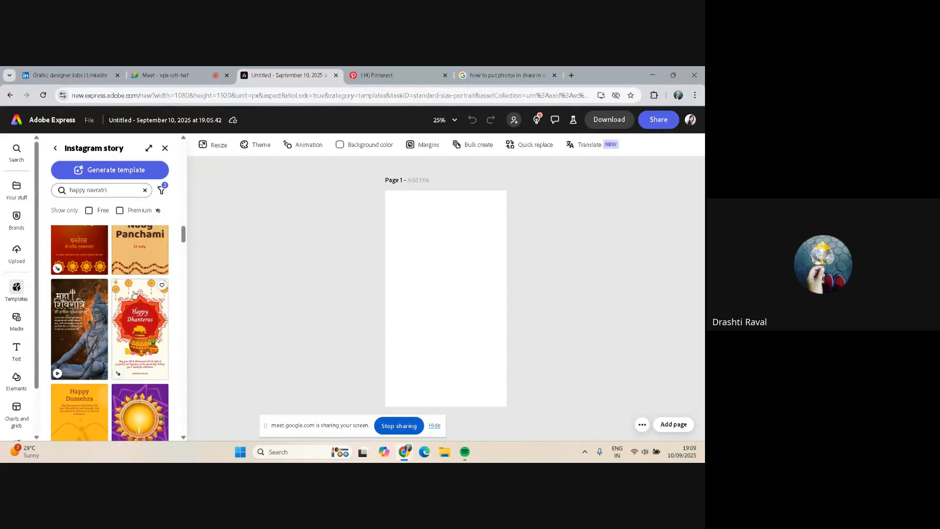
Apply the Happy Navratri! template with the goddess illustration from the search results to the page
scroll(118, 309, up, 5)
scroll(118, 309, up, 5)
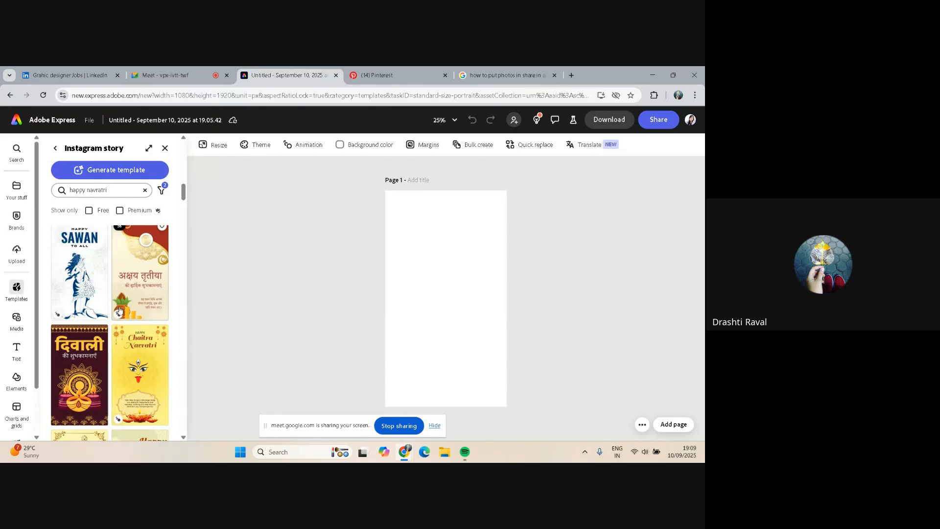
scroll(119, 309, up, 3)
scroll(118, 309, up, 5)
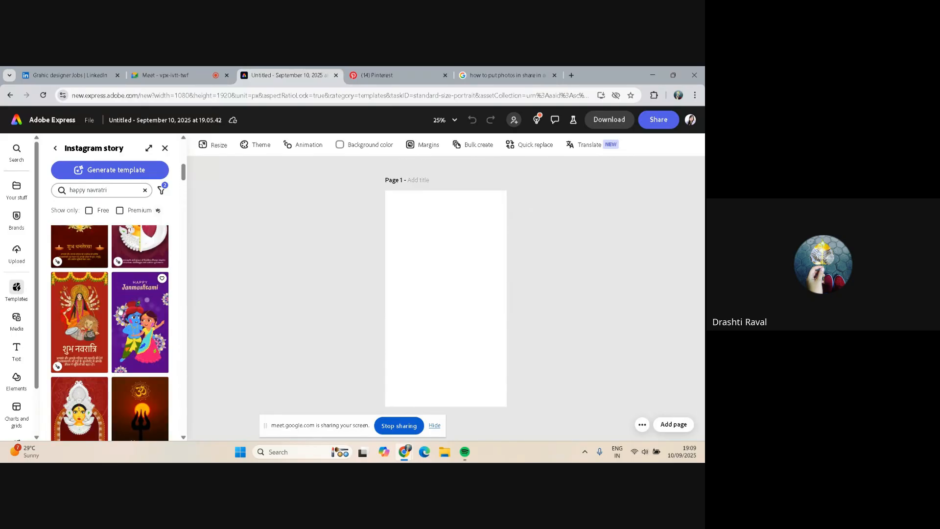
scroll(119, 309, up, 5)
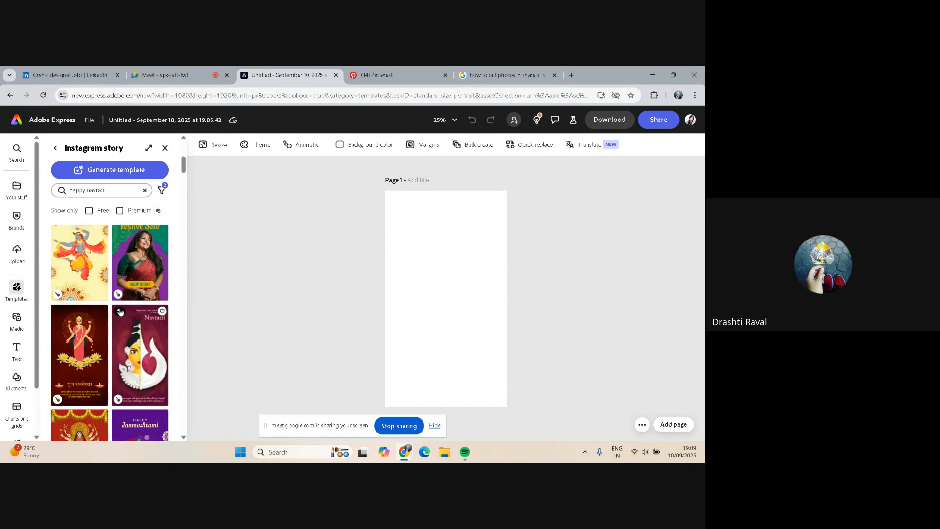
scroll(121, 311, up, 1)
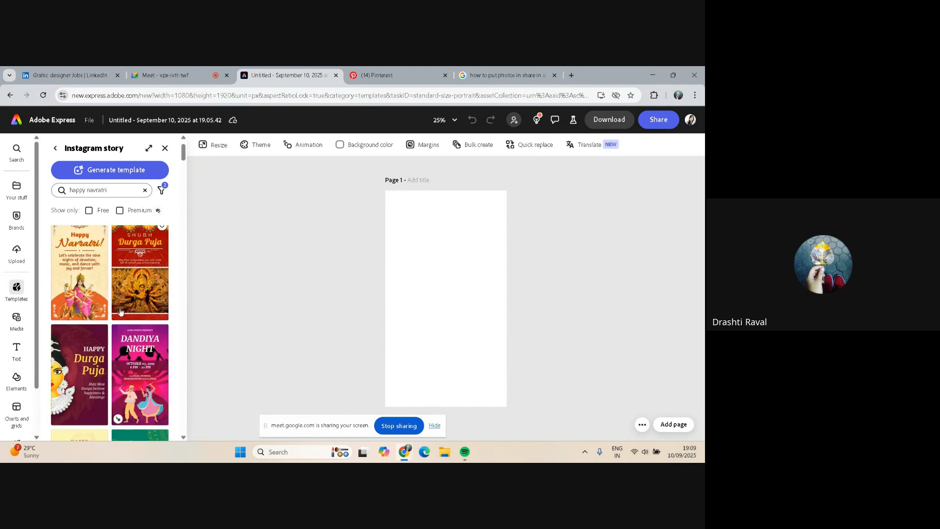
scroll(120, 311, up, 1)
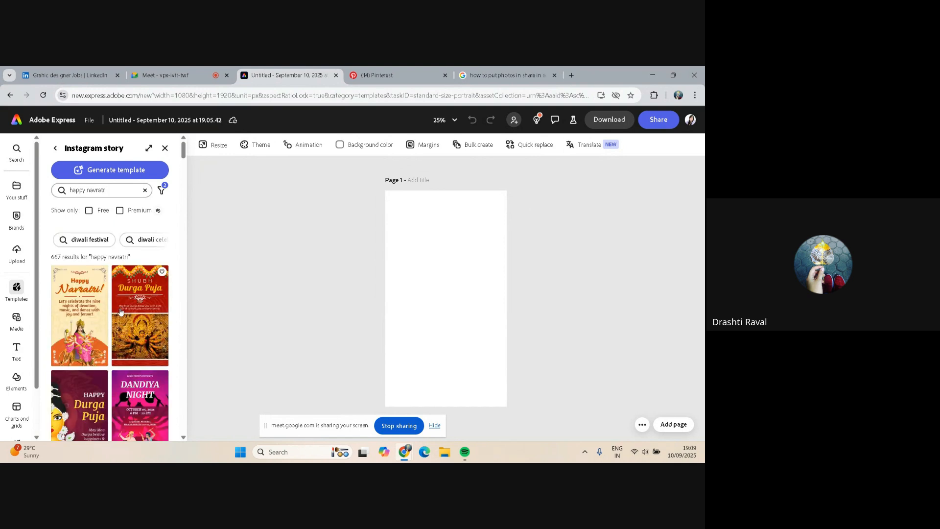
click(74, 325)
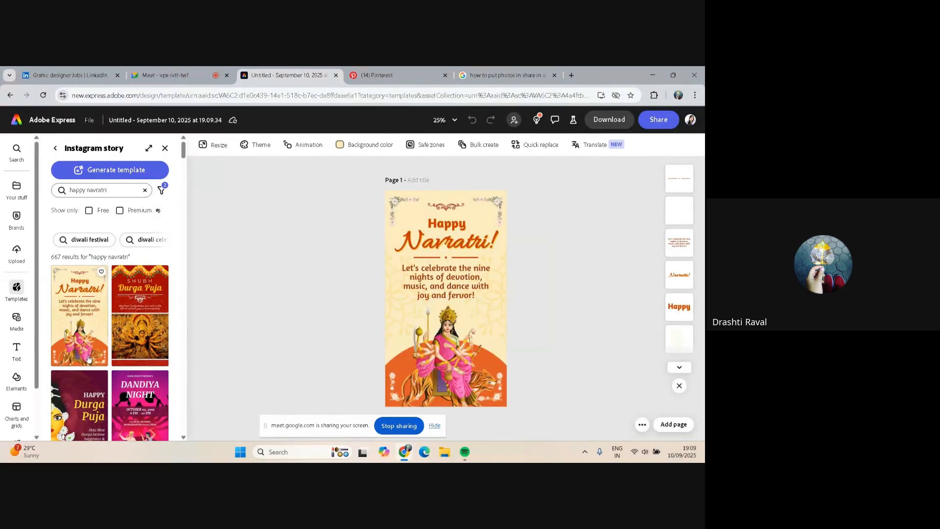
Filter the happy navratri templates to Free only and apply the red शुभ नवरात्रि template
scroll(84, 356, down, 1)
scroll(83, 356, down, 5)
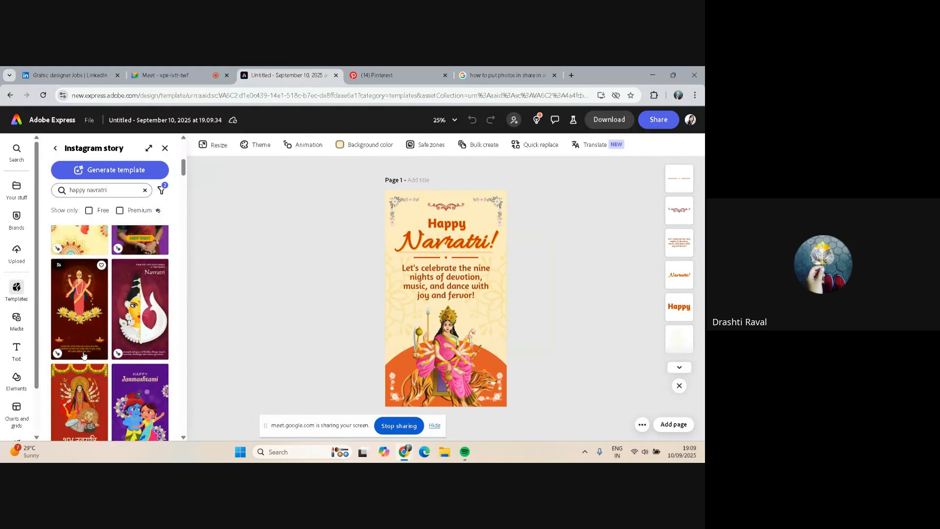
scroll(83, 356, down, 4)
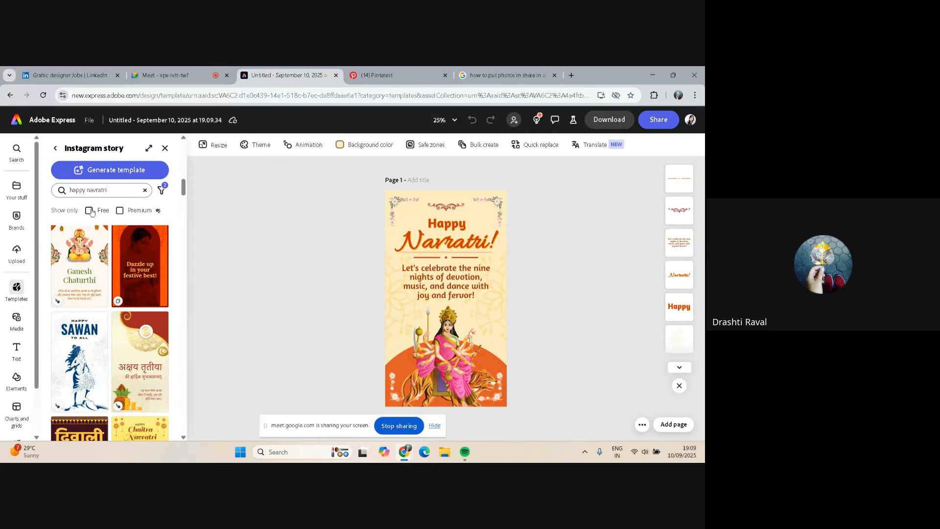
click(88, 210)
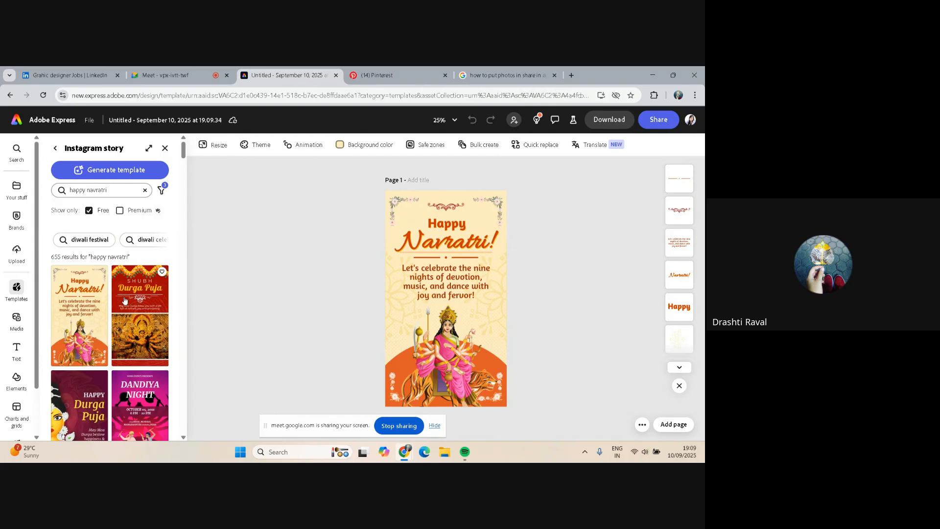
scroll(125, 300, down, 10)
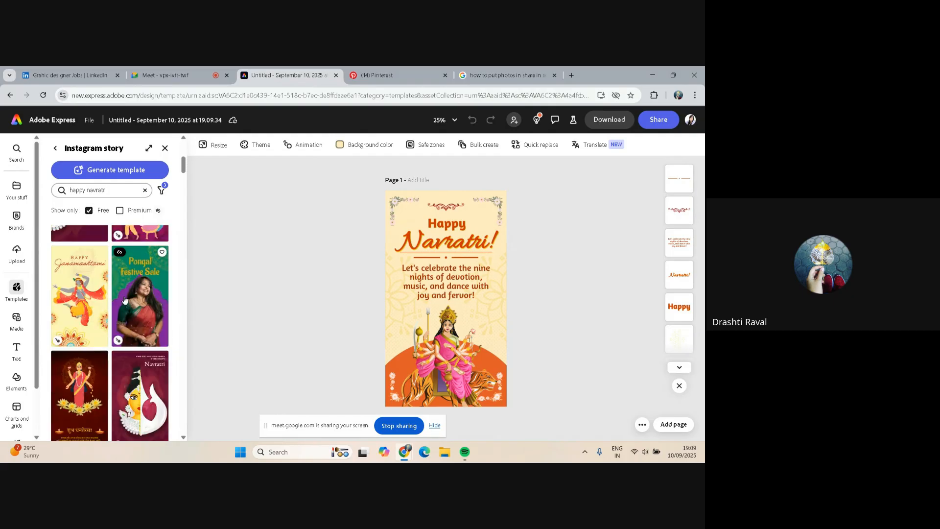
scroll(114, 284, down, 3)
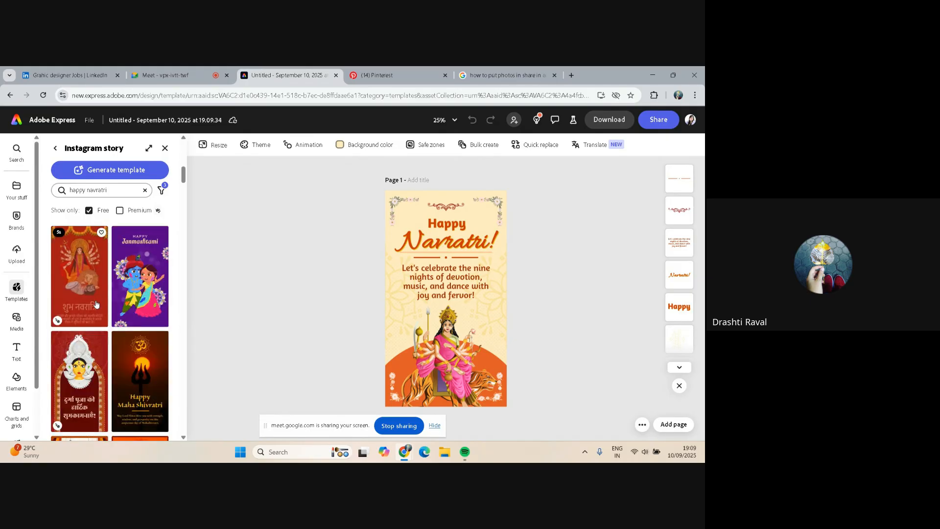
scroll(137, 293, down, 1)
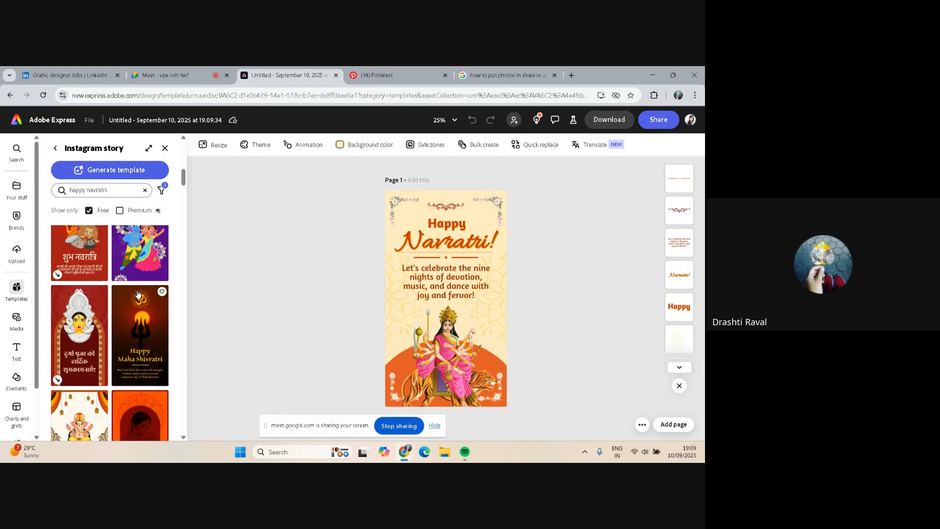
click(84, 238)
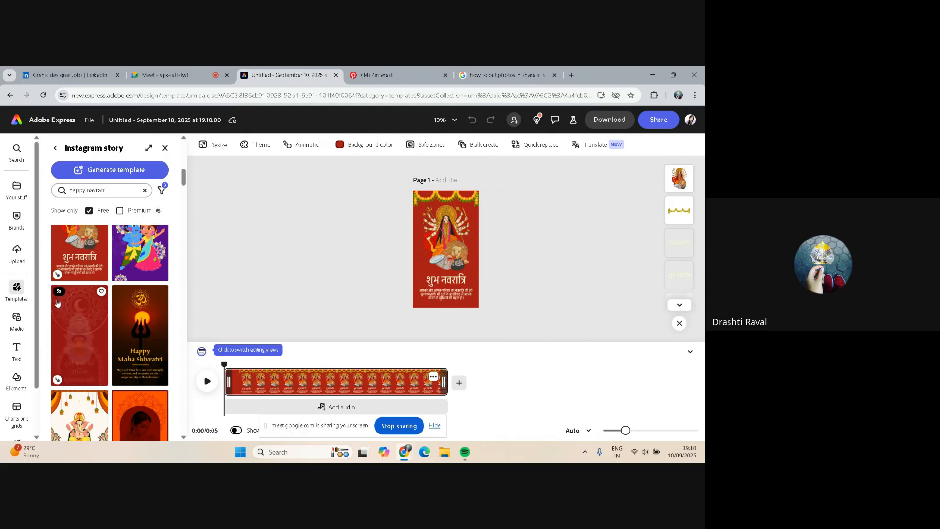
Select the शुभ नवरात्रि heading text and browse the recommended font suggestions for it
scroll(142, 322, down, 3)
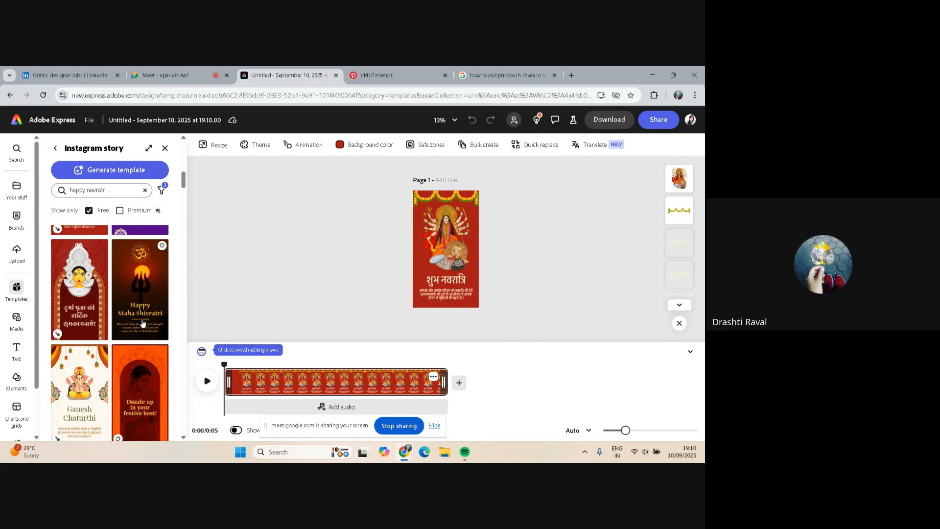
scroll(142, 322, down, 3)
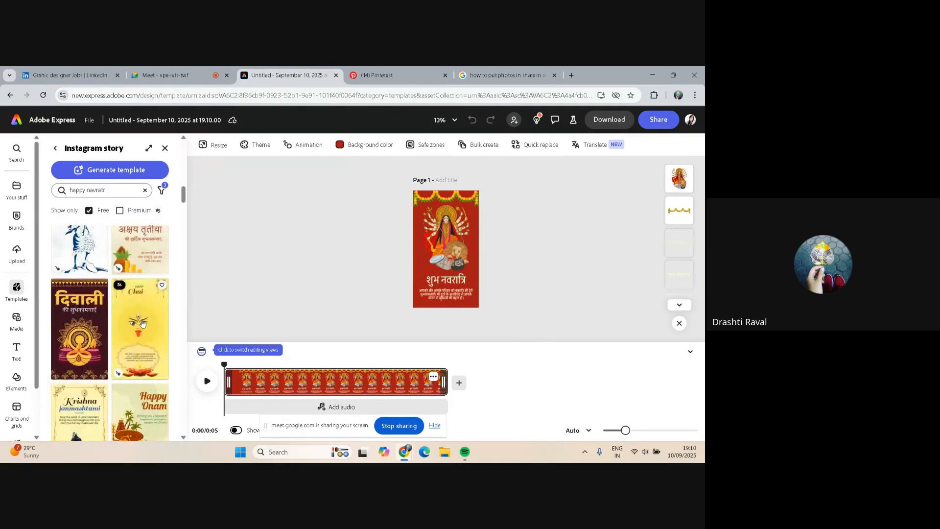
scroll(141, 322, down, 3)
scroll(142, 322, down, 1)
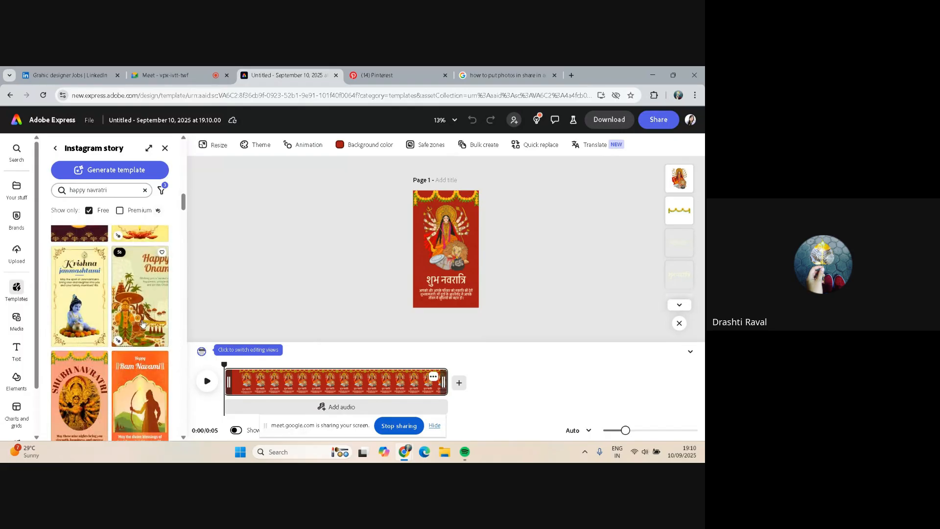
click(430, 284)
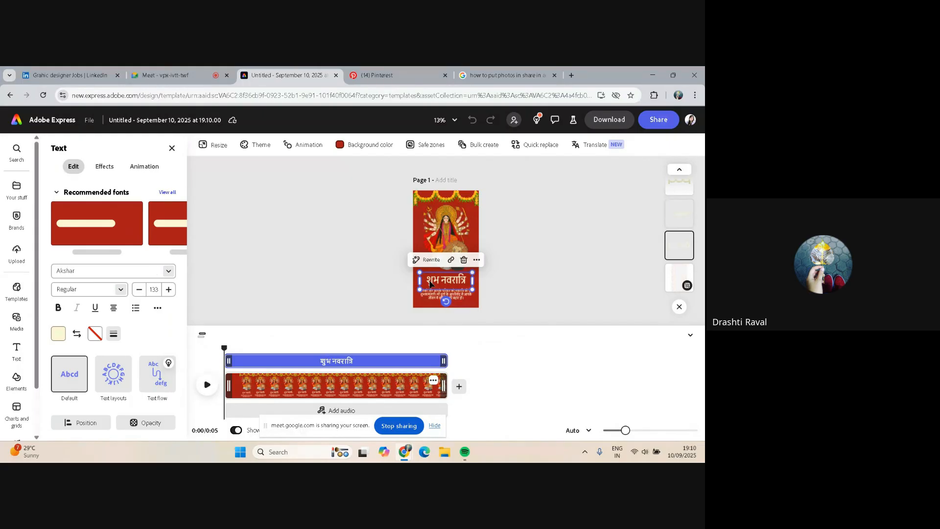
mouse_move(164, 220)
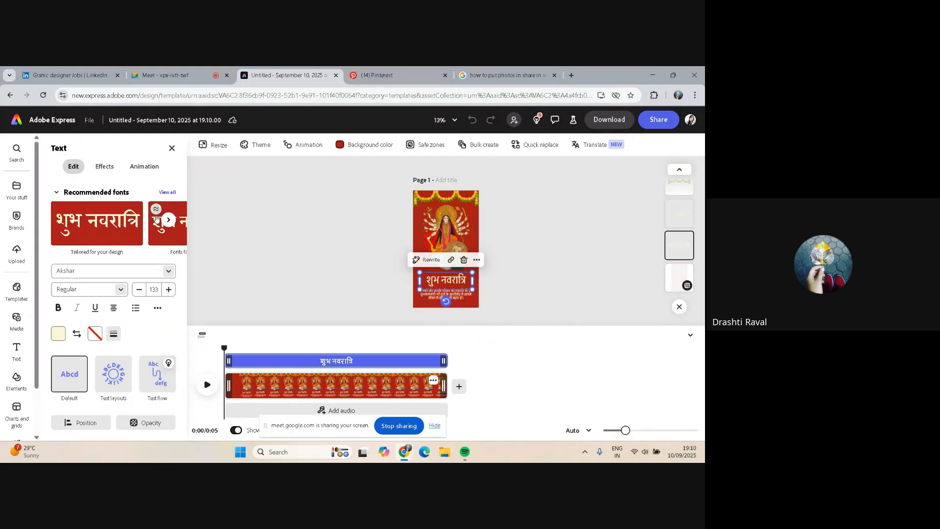
click(168, 220)
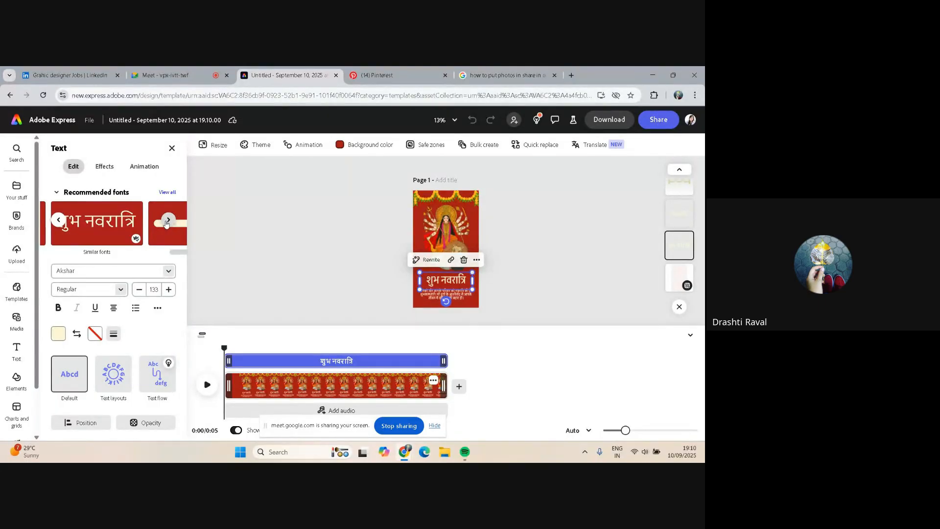
click(168, 220)
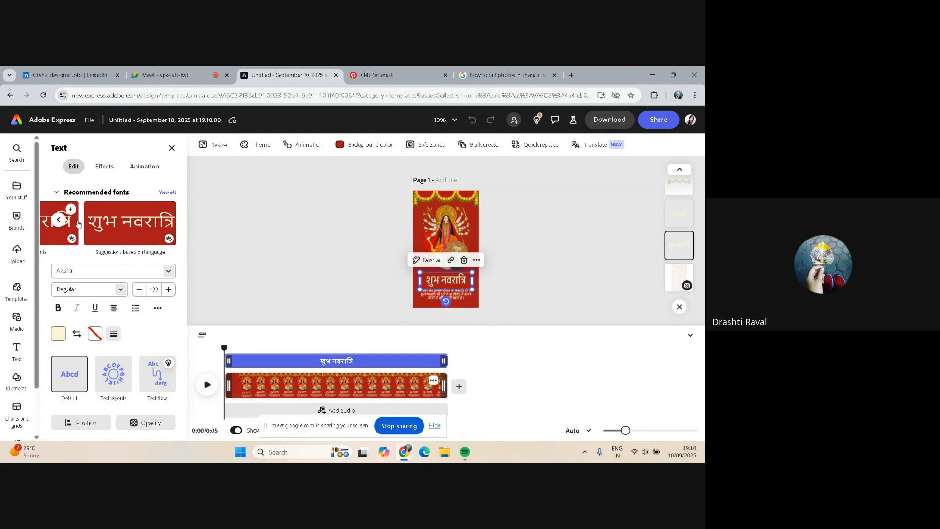
click(58, 220)
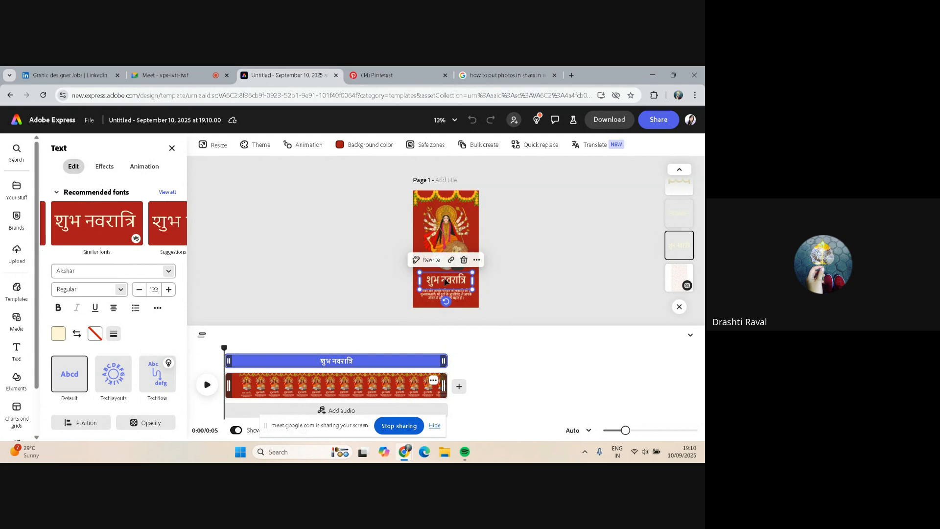
click(59, 221)
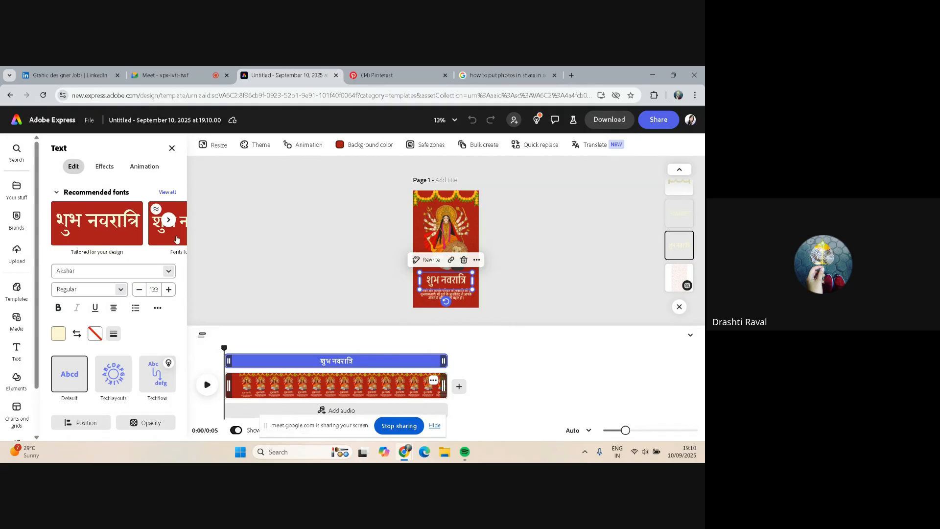
Browse the font list for the selected शुभ नवरात्रि heading without applying a font
click(171, 272)
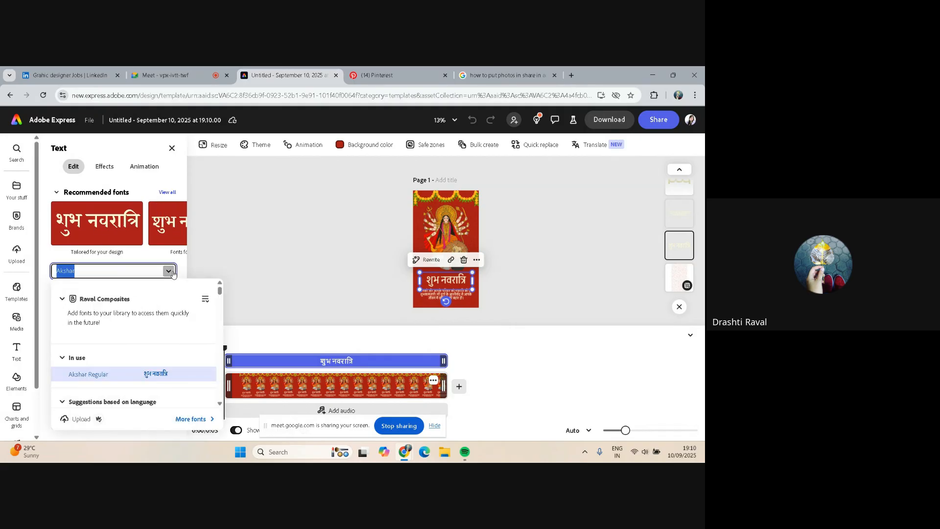
scroll(145, 328, down, 2)
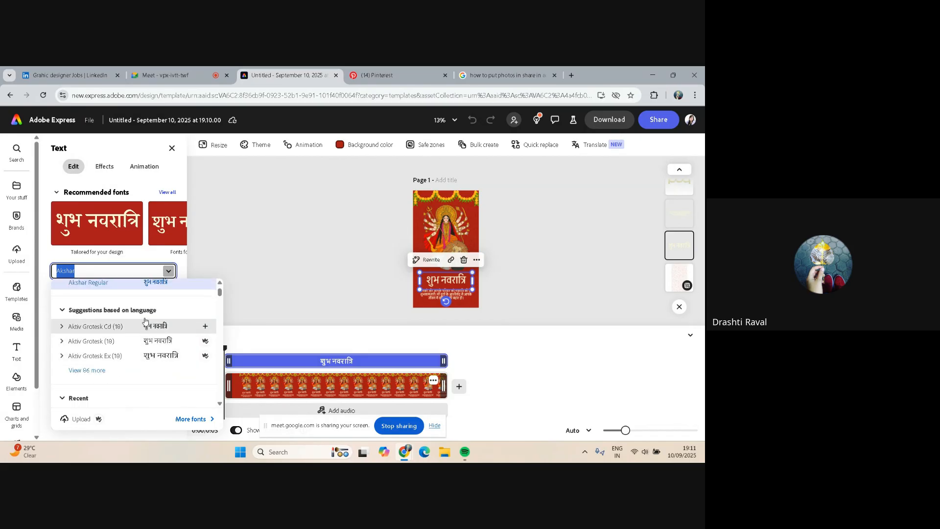
click(116, 375)
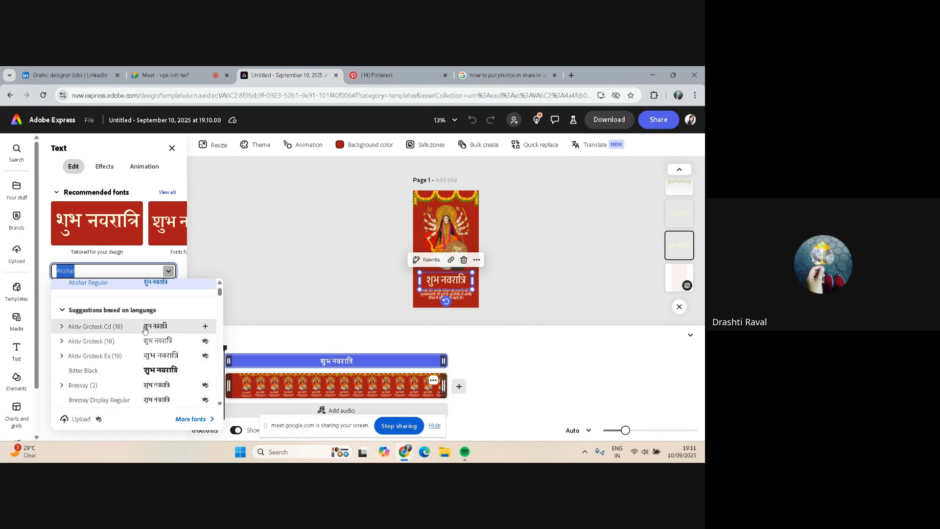
scroll(145, 330, down, 1)
scroll(145, 330, down, 1)
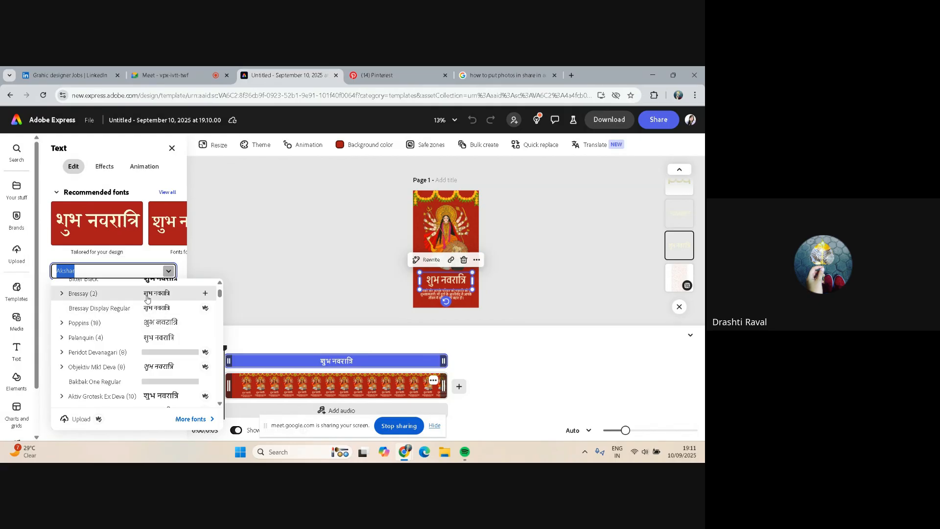
scroll(146, 299, down, 2)
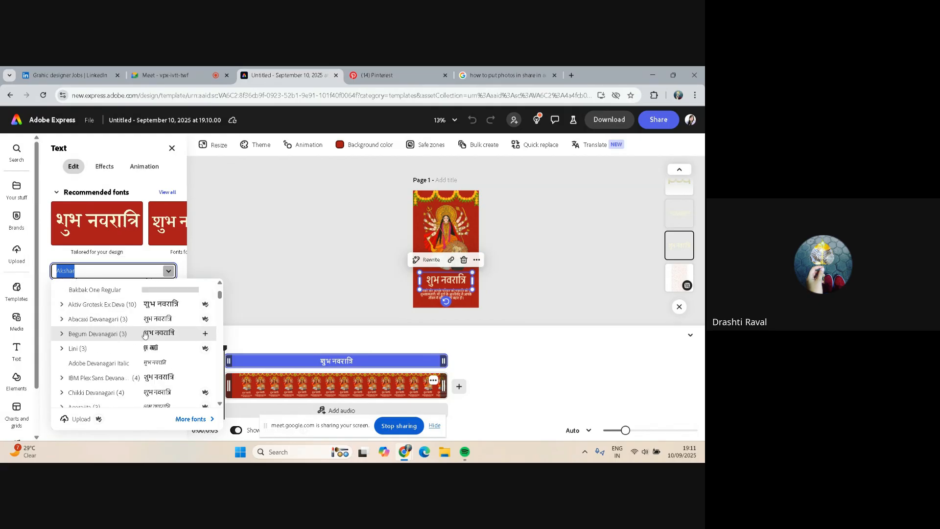
scroll(145, 334, down, 1)
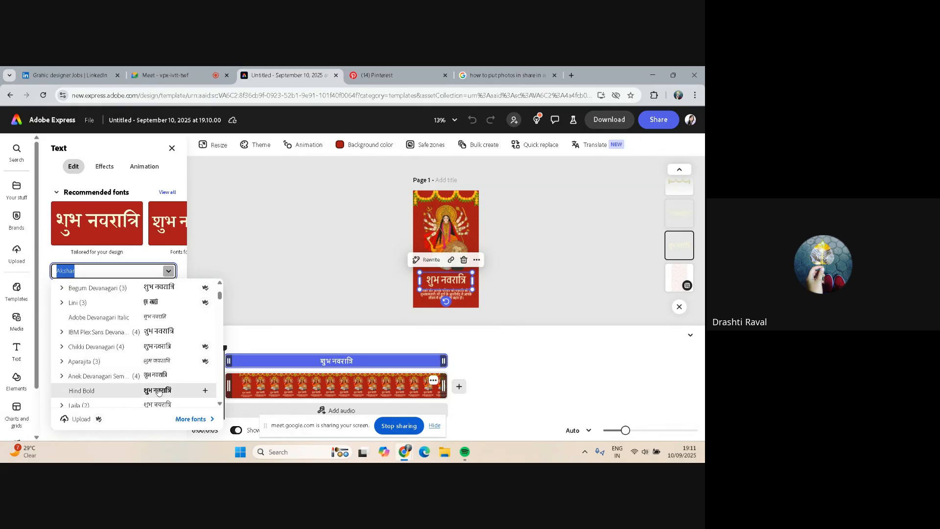
scroll(157, 372, down, 2)
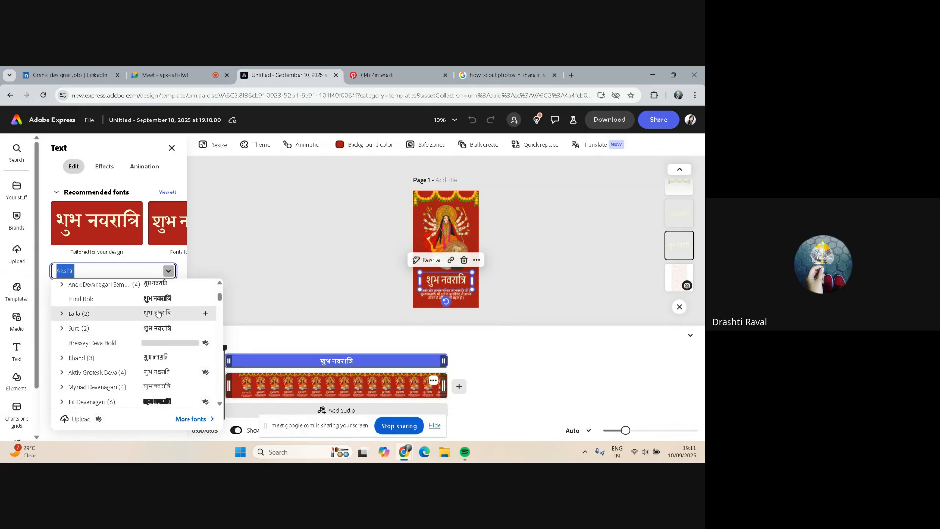
click(428, 296)
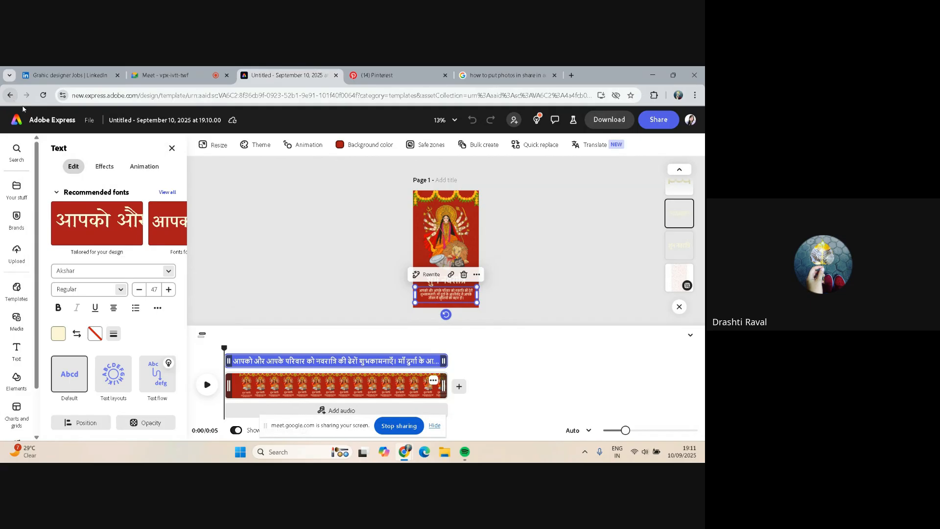
Close the text panel and apply the yellow Happy Navratri! template with the goddess illustration
click(172, 150)
click(172, 148)
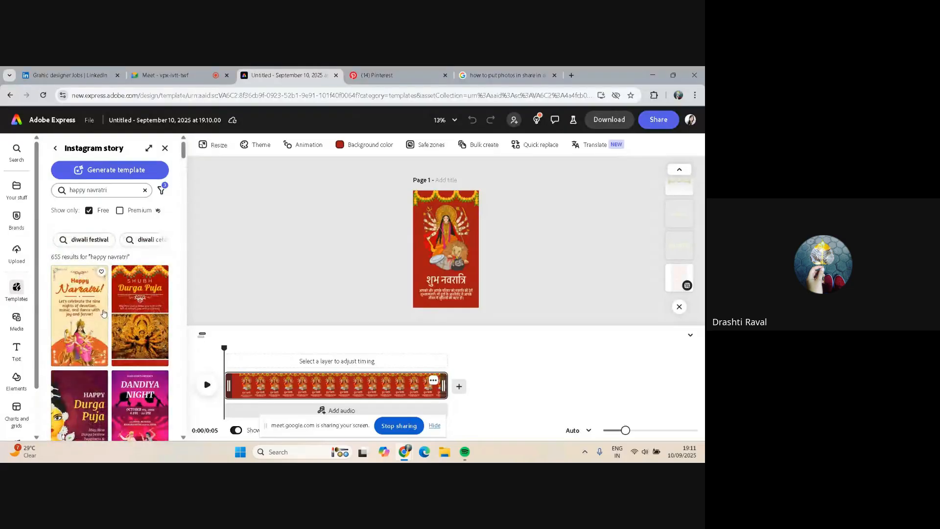
click(81, 304)
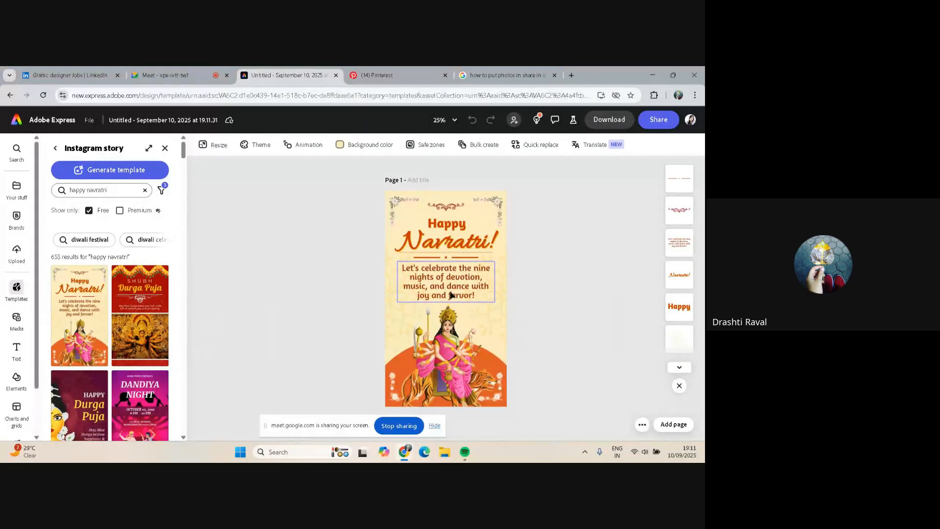
click(451, 294)
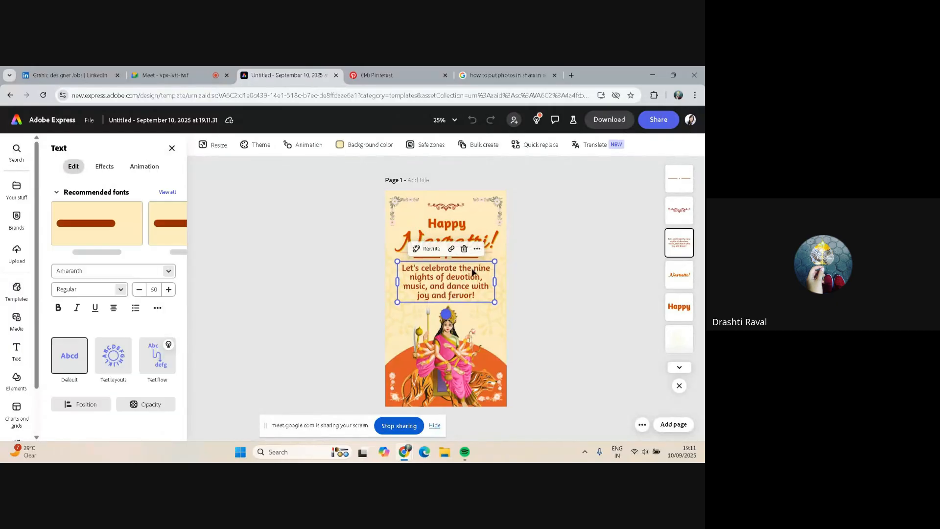
drag(494, 262, 456, 275)
key(ctrl+z)
key(ctrl+z)
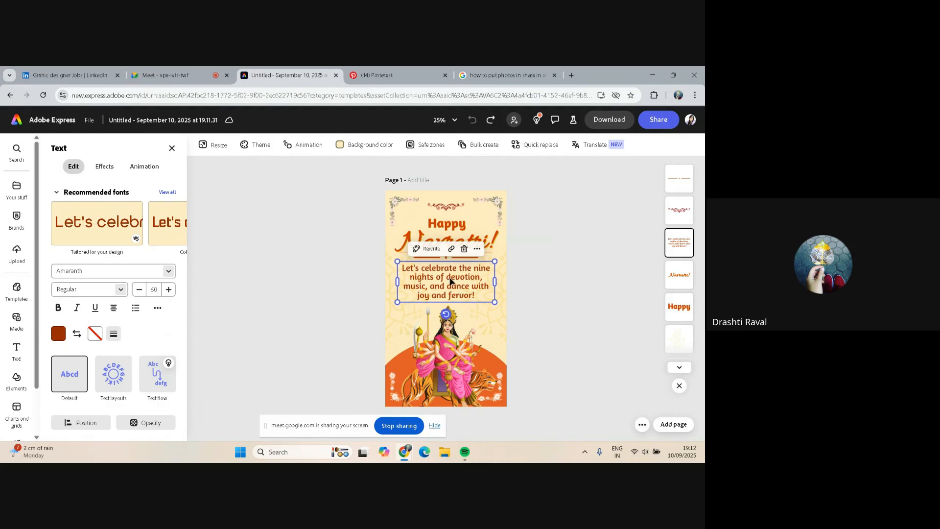
Select all of the body text and reduce its font size to 54
double_click(449, 277)
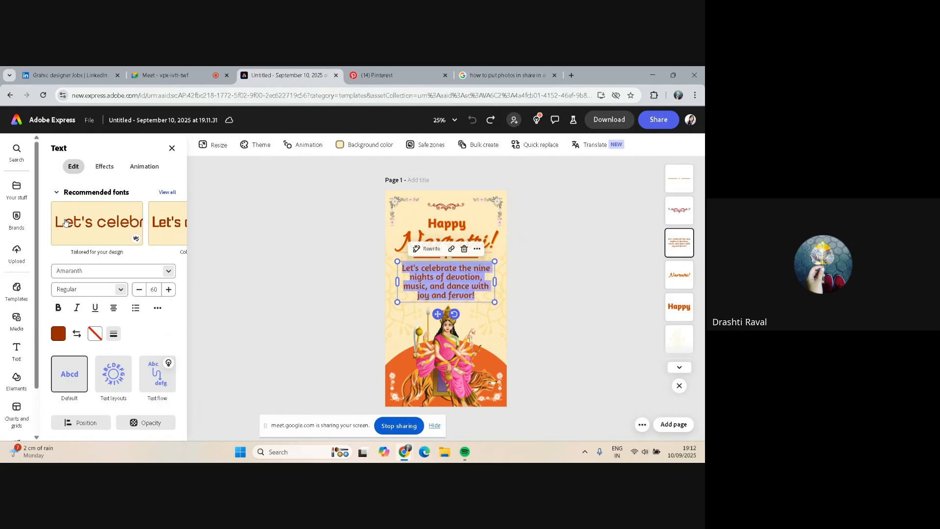
click(139, 292)
click(139, 291)
click(139, 292)
click(139, 292)
click(139, 291)
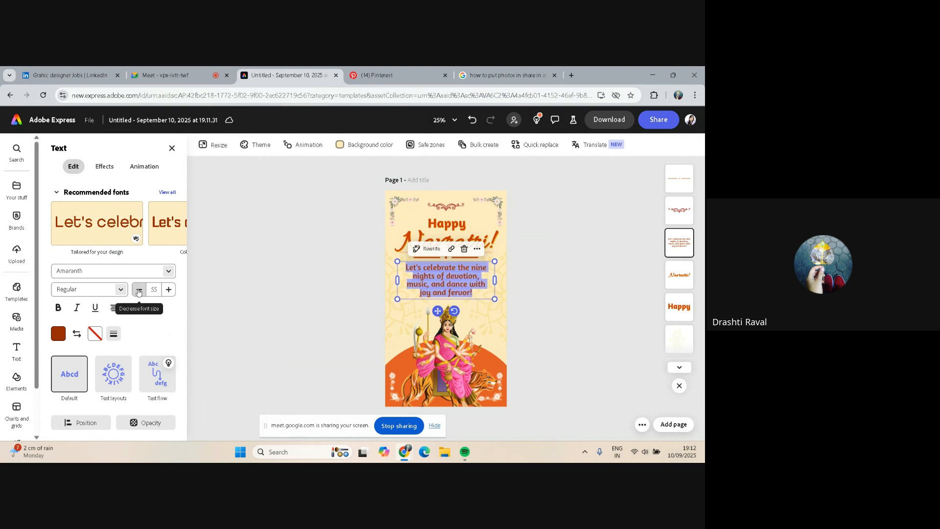
click(139, 291)
key(Escape)
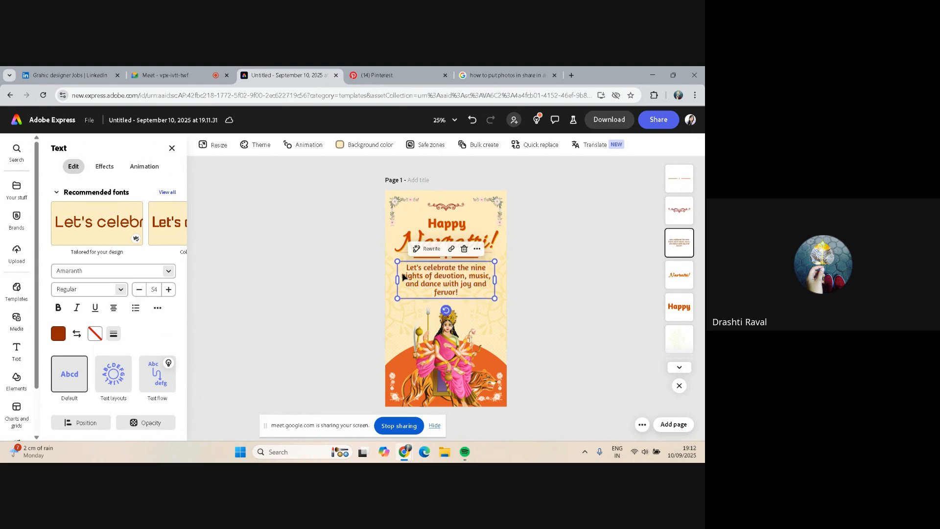
Rearrange the body text and goddess illustration, nudging the text down and shrinking and lowering the illustration slightly
drag(437, 268, 436, 273)
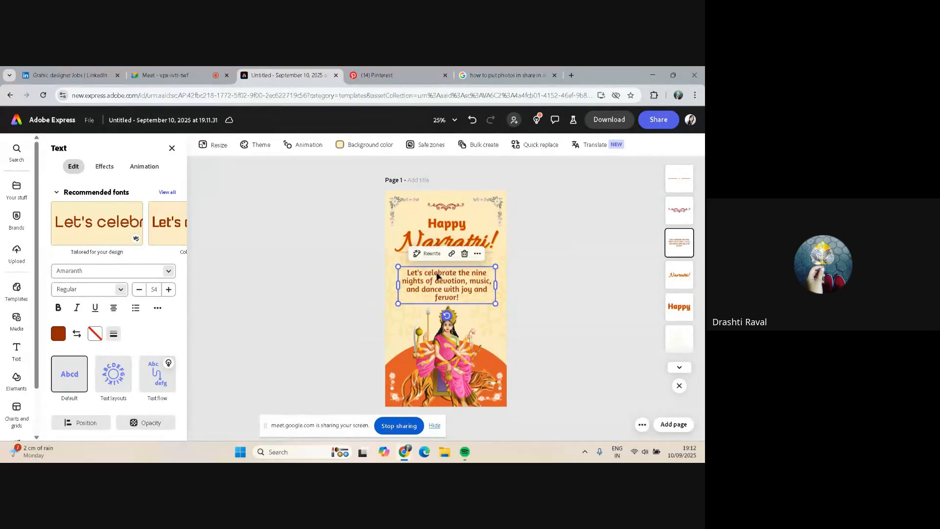
key(Up)
click(445, 318)
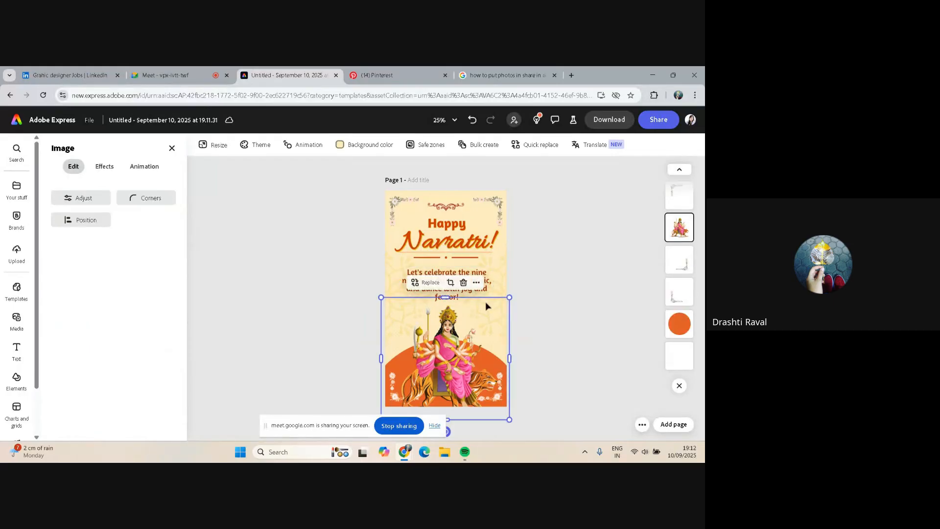
drag(508, 297, 499, 300)
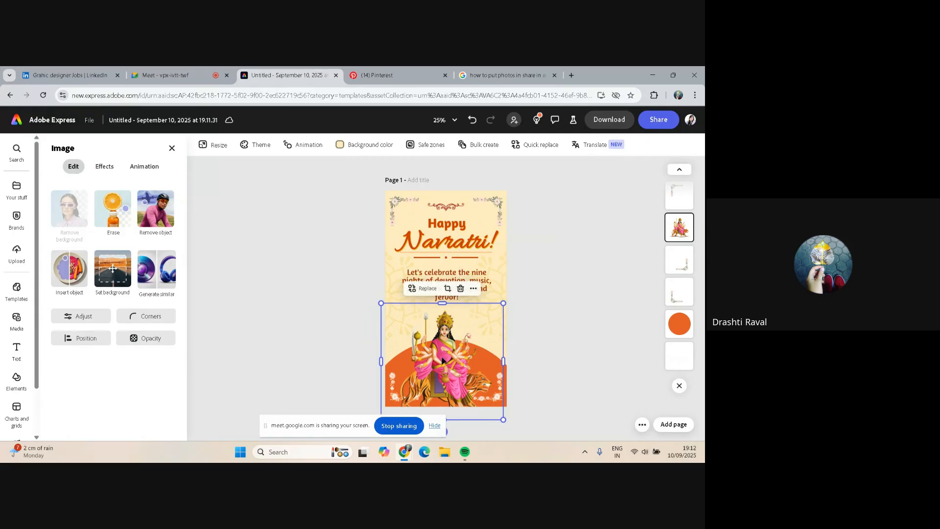
drag(446, 351, 446, 357)
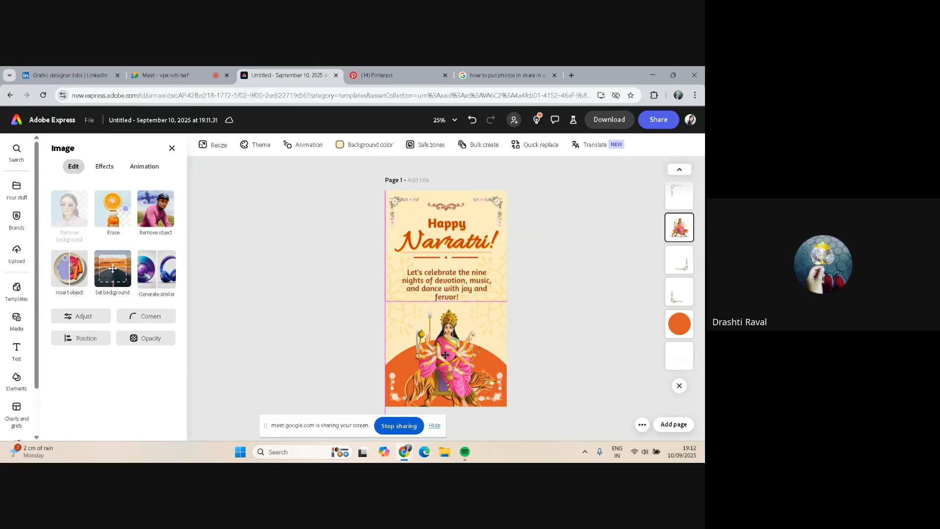
click(430, 277)
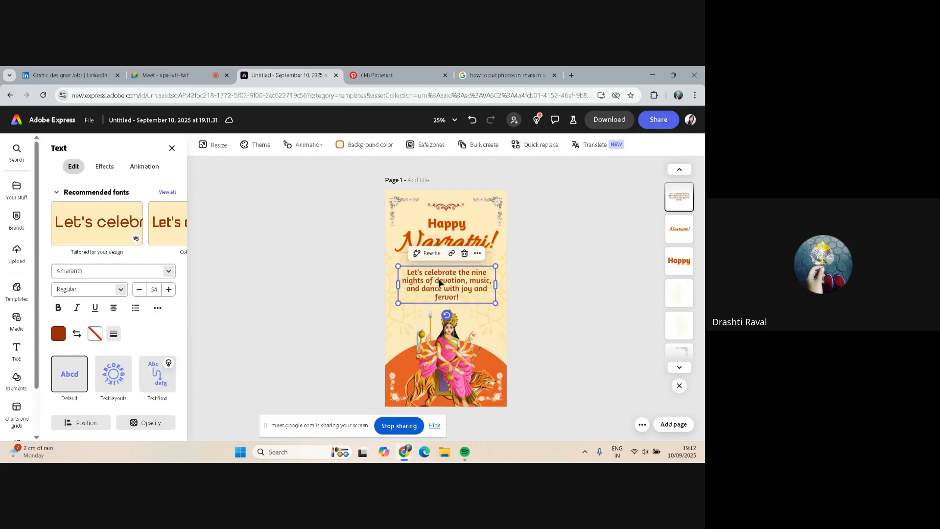
drag(431, 277, 430, 275)
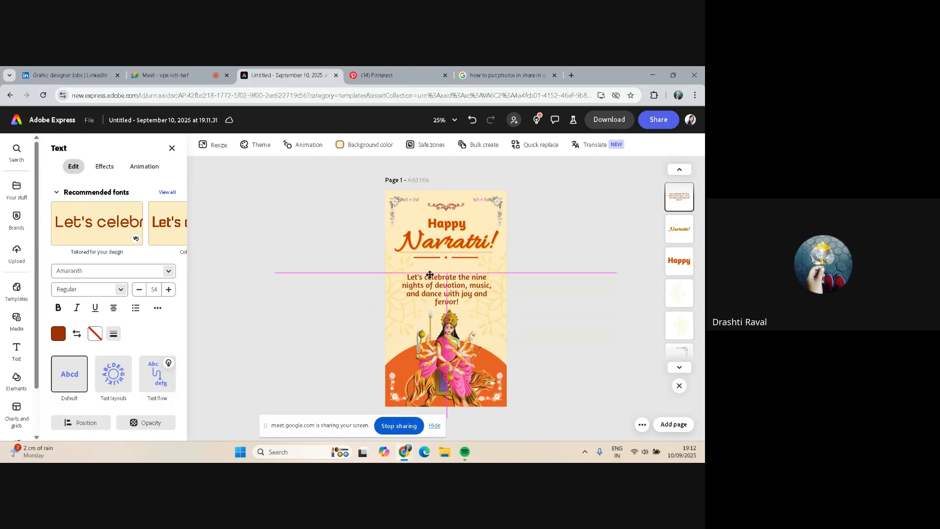
drag(430, 274, 430, 275)
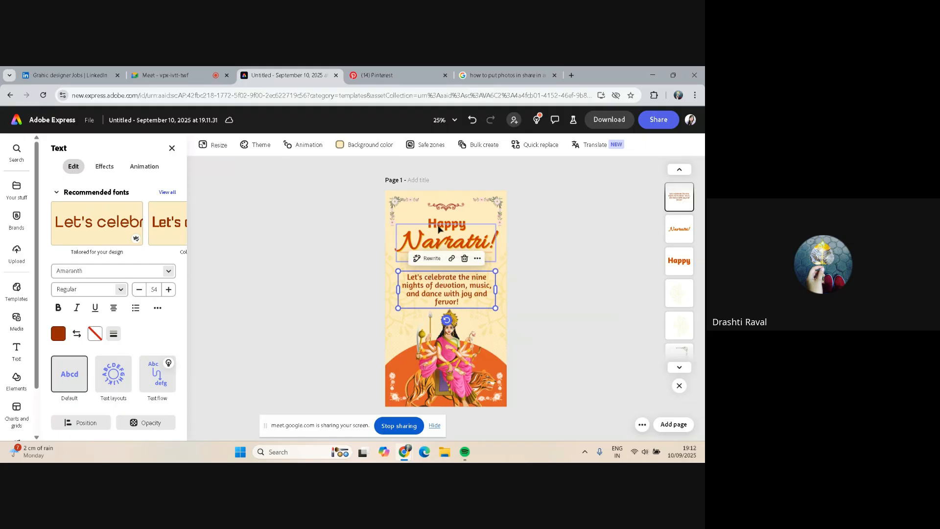
Select the Happy and Navratri! heading texts together and move them slightly down
click(442, 245)
shift+click(425, 256)
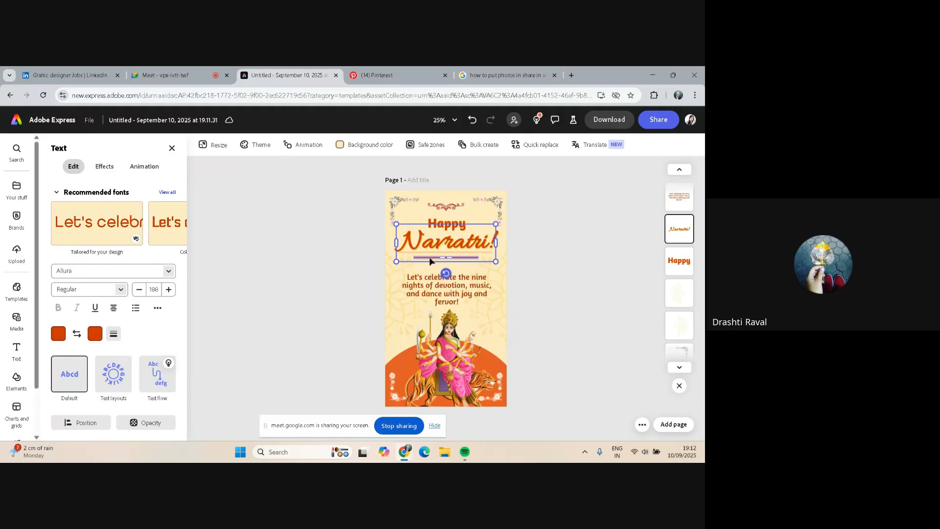
click(427, 257)
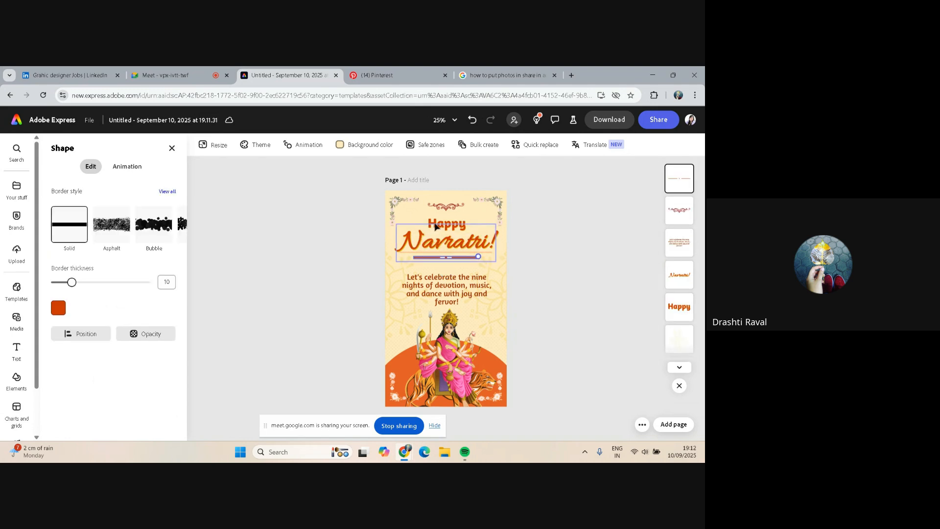
shift+click(443, 225)
shift+click(439, 247)
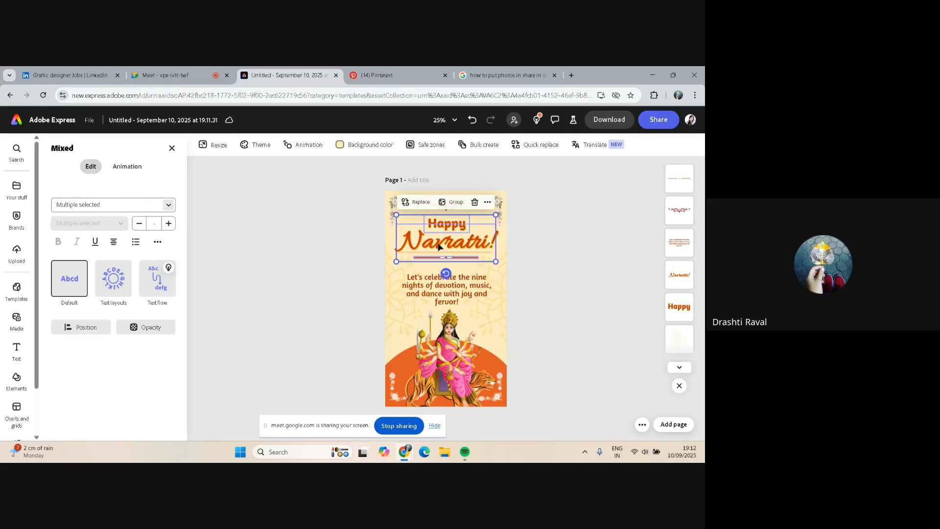
drag(439, 247, 440, 254)
click(583, 304)
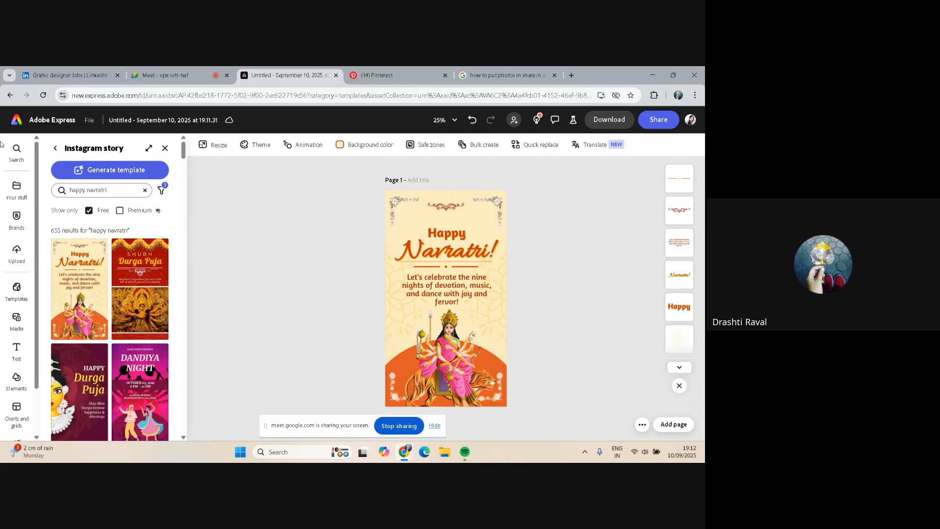
Add the Cremar brand logo to the page and place it at the top above the Happy heading
click(15, 225)
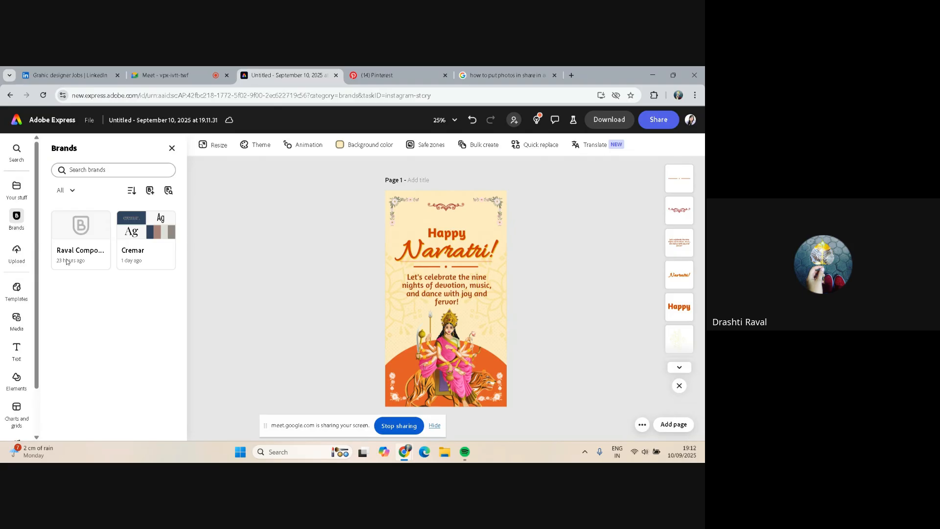
click(150, 251)
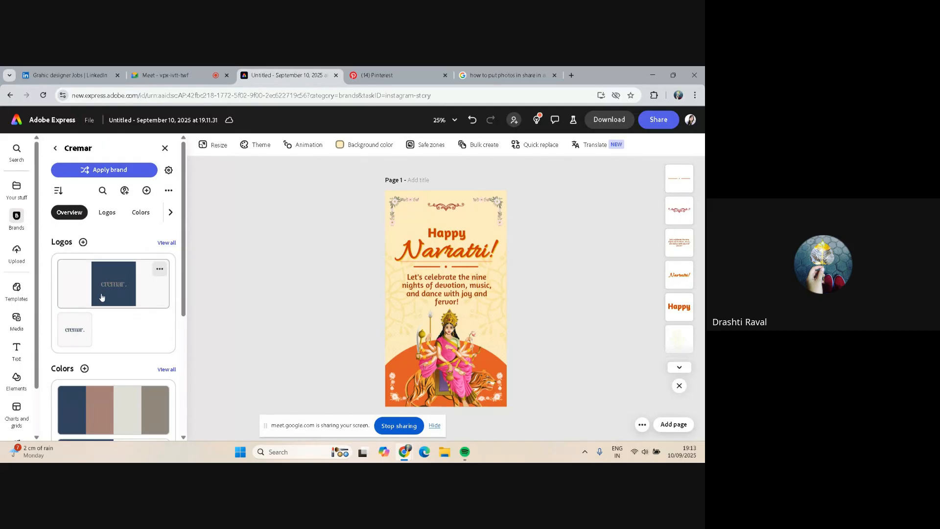
click(71, 335)
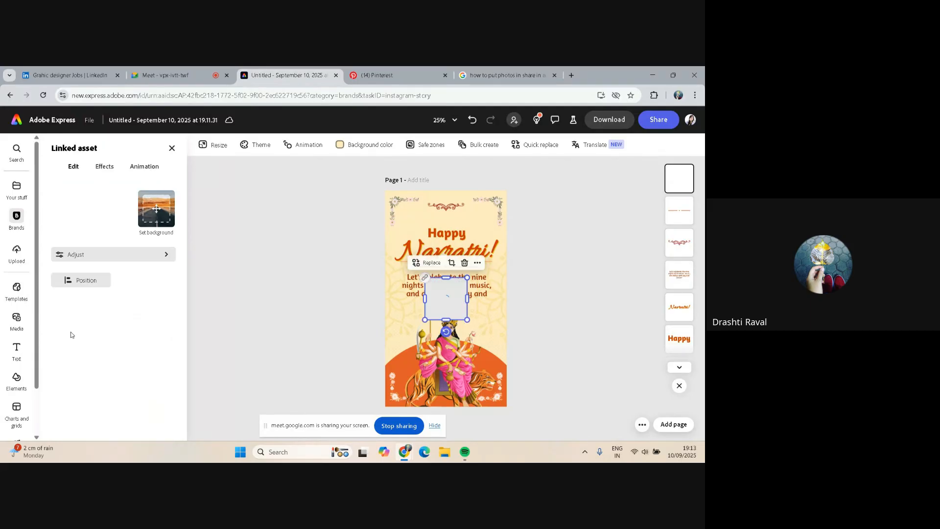
drag(441, 300, 442, 218)
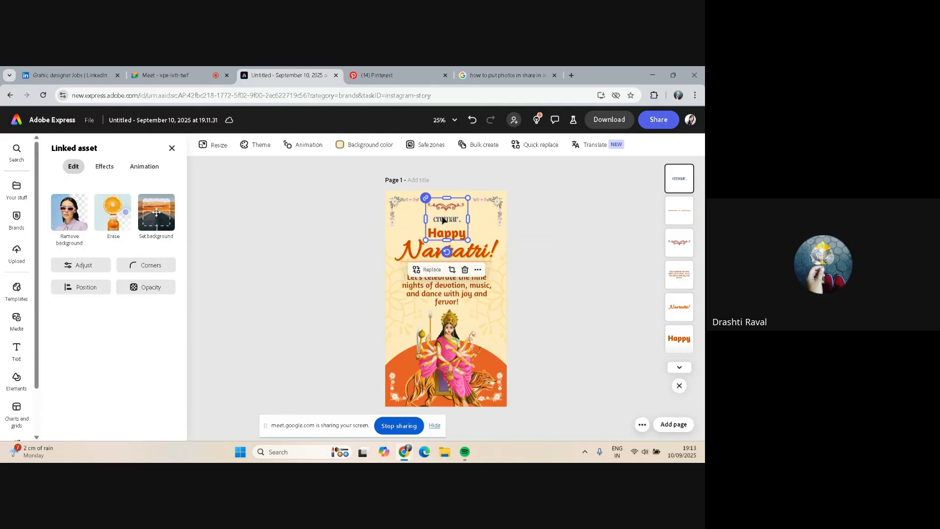
Crop the Cremar logo to trim the empty space above and below the wordmark
click(451, 270)
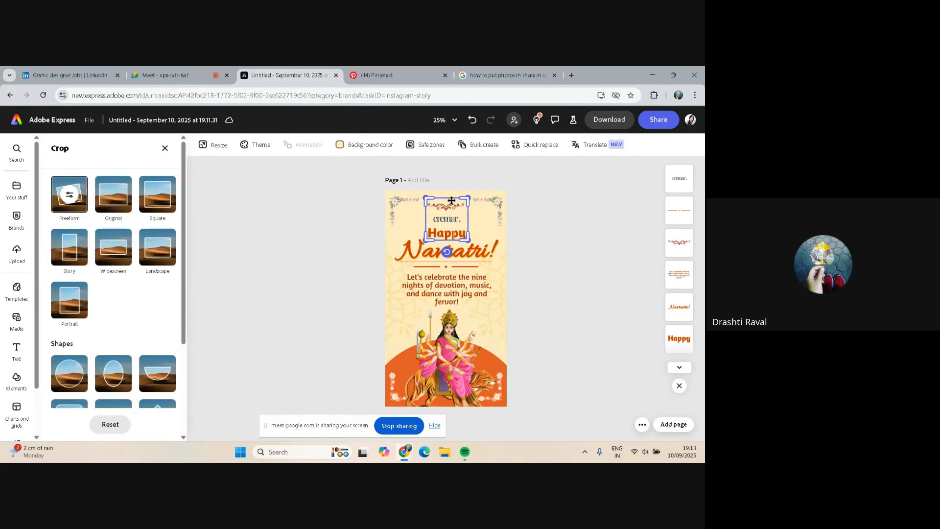
scroll(448, 198, up, 2)
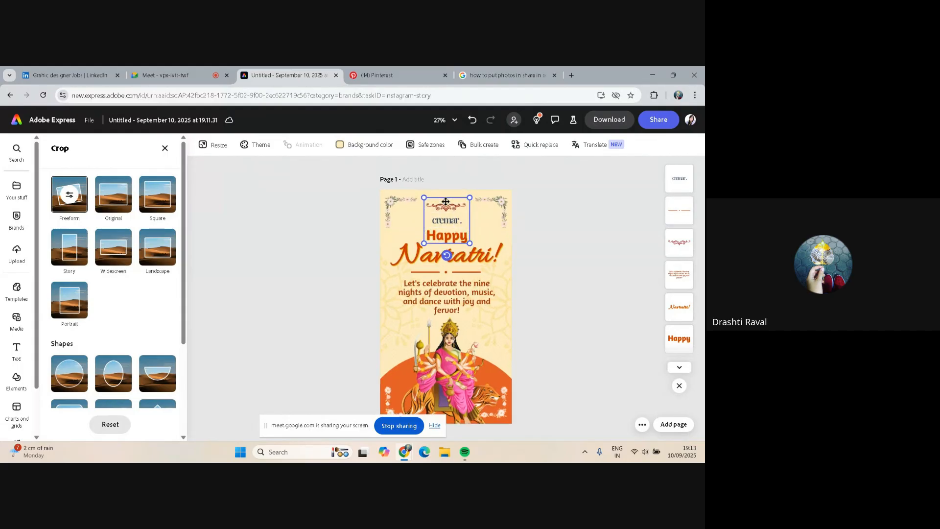
scroll(446, 205, up, 2)
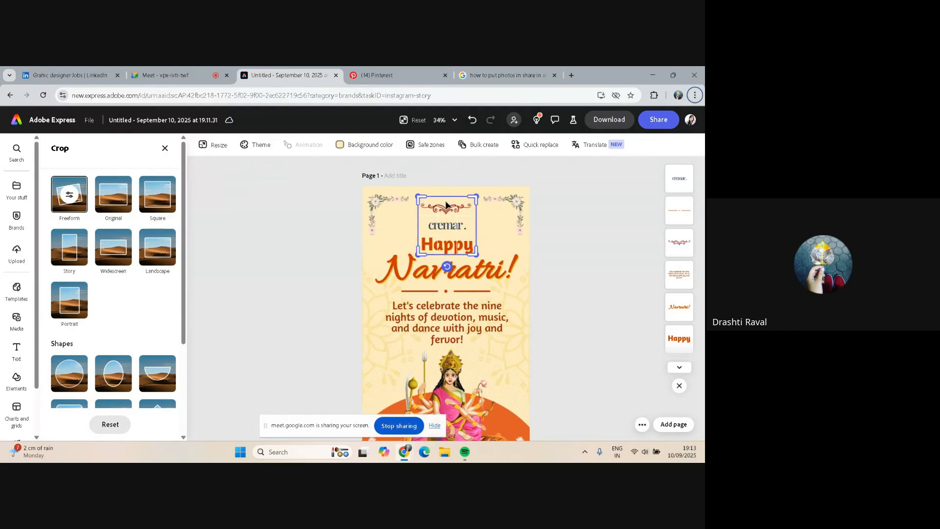
scroll(445, 204, up, 2)
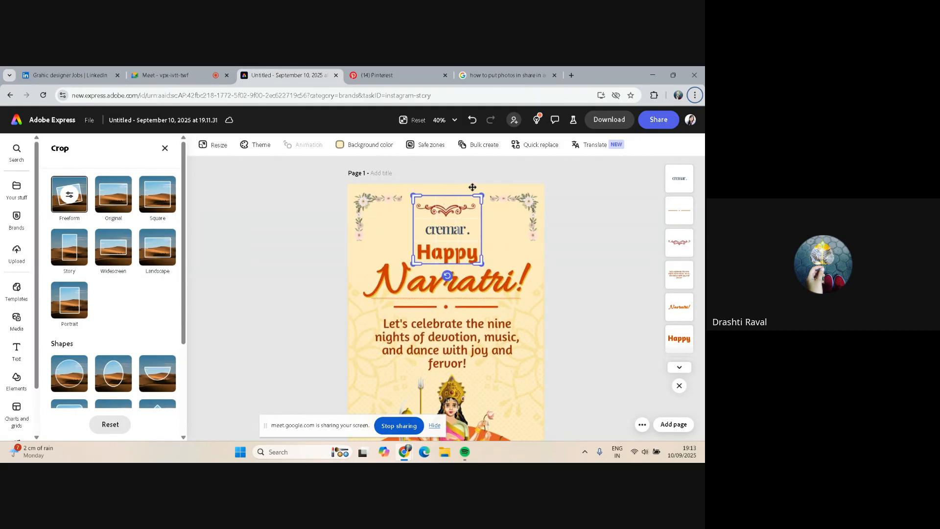
drag(482, 195, 481, 218)
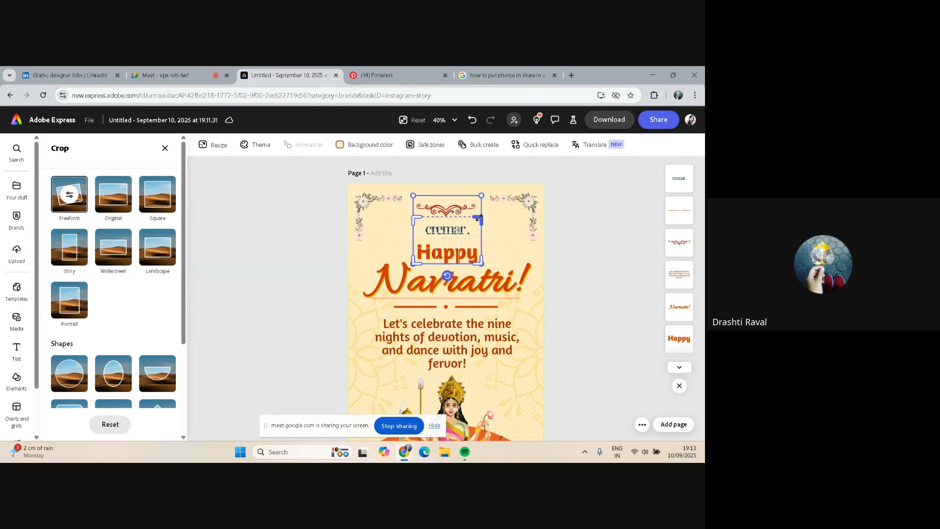
drag(476, 262, 473, 240)
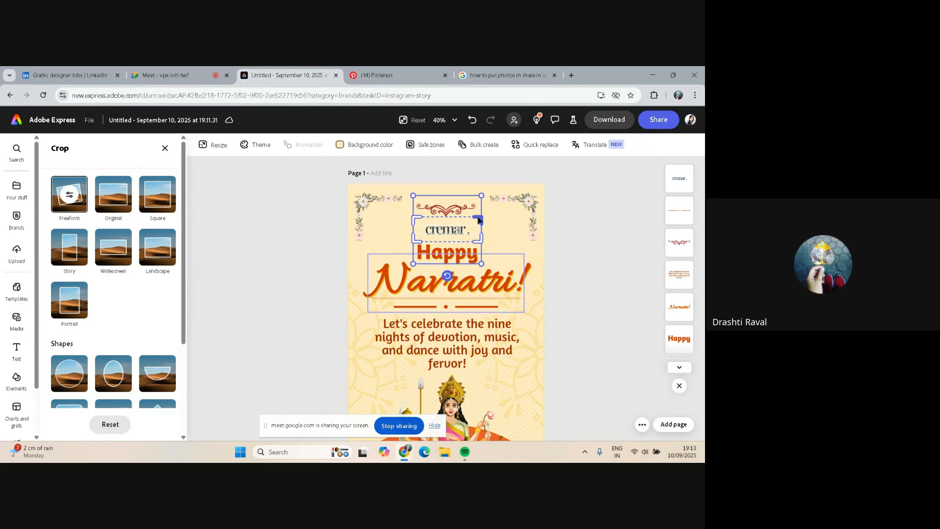
click(492, 219)
click(595, 232)
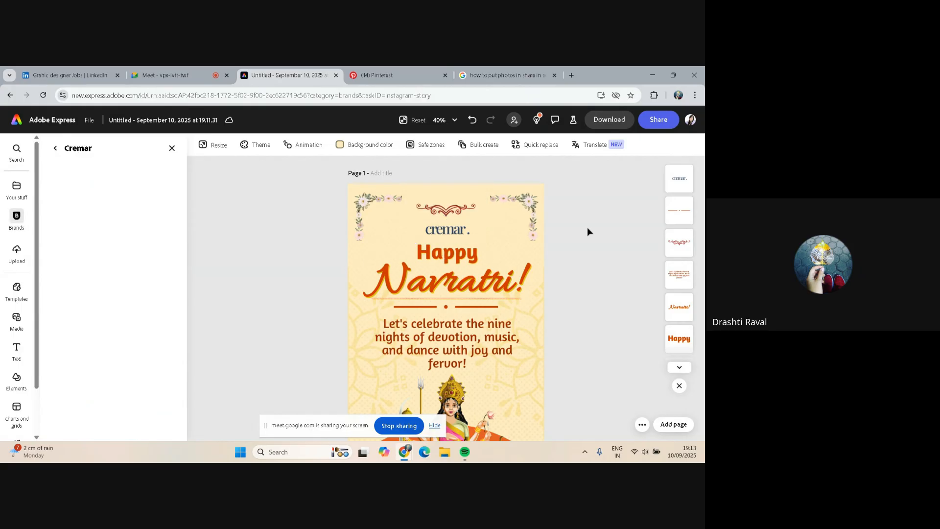
Apply the Cremar brand colour palette to the design, trying its different colour variations
click(447, 221)
click(566, 224)
scroll(503, 223, down, 3)
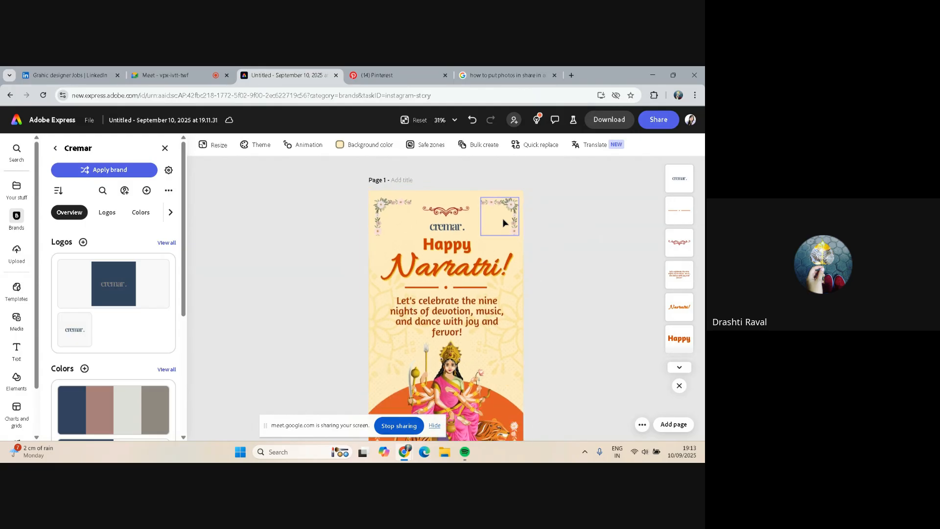
scroll(503, 223, down, 1)
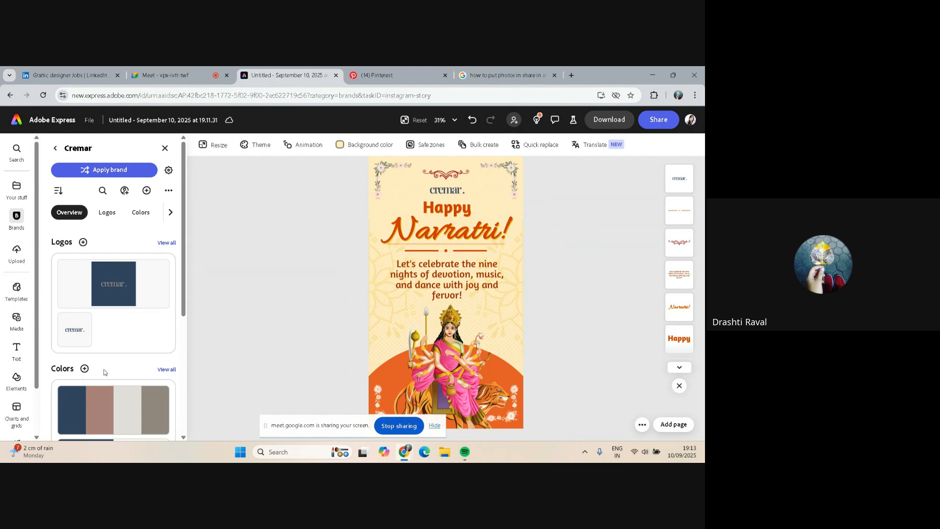
scroll(105, 371, down, 3)
click(112, 266)
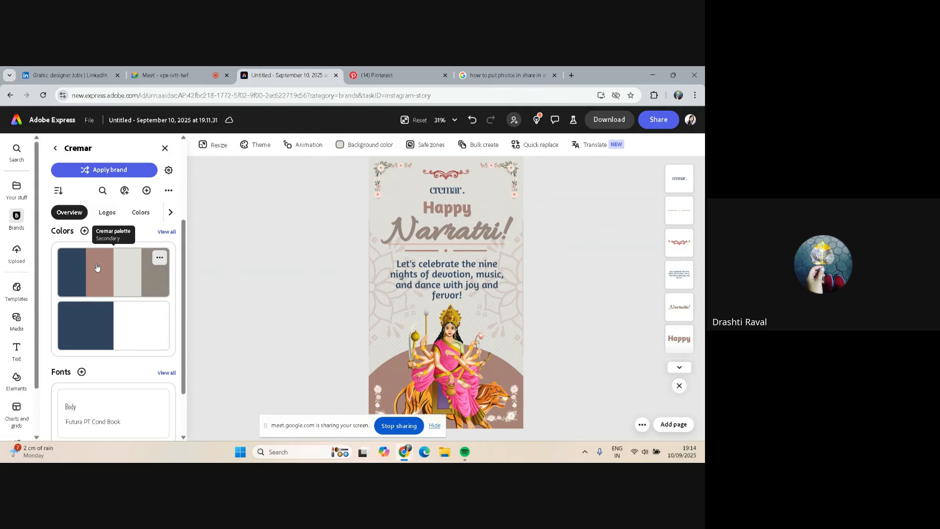
click(97, 267)
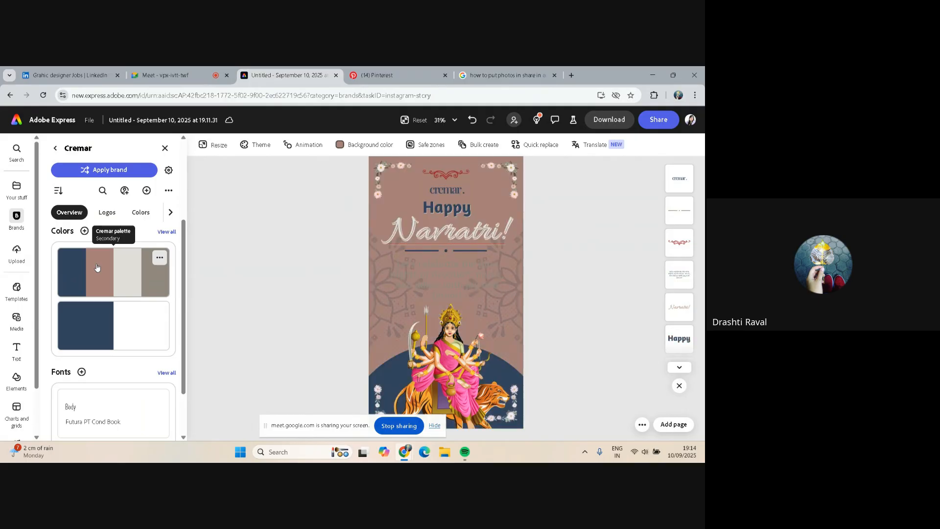
click(125, 267)
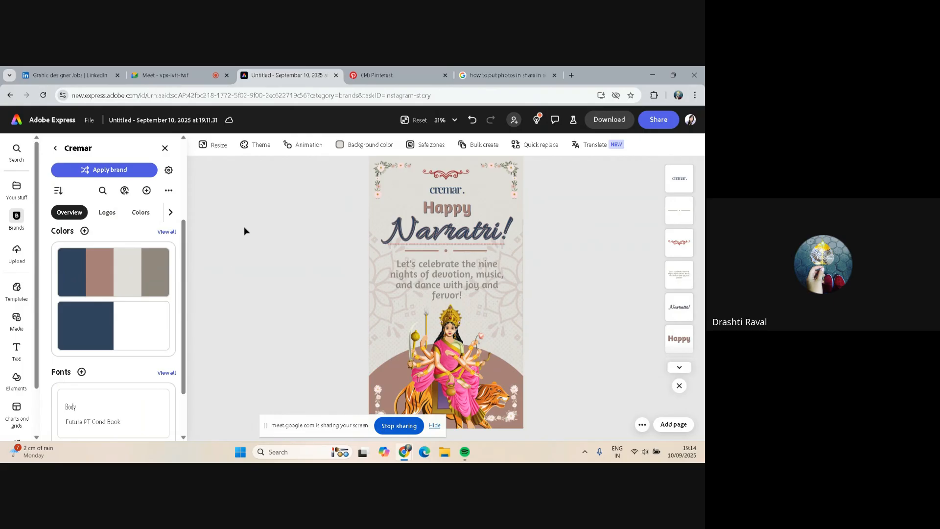
Change the body text colour to the dark navy page-theme swatch
click(439, 269)
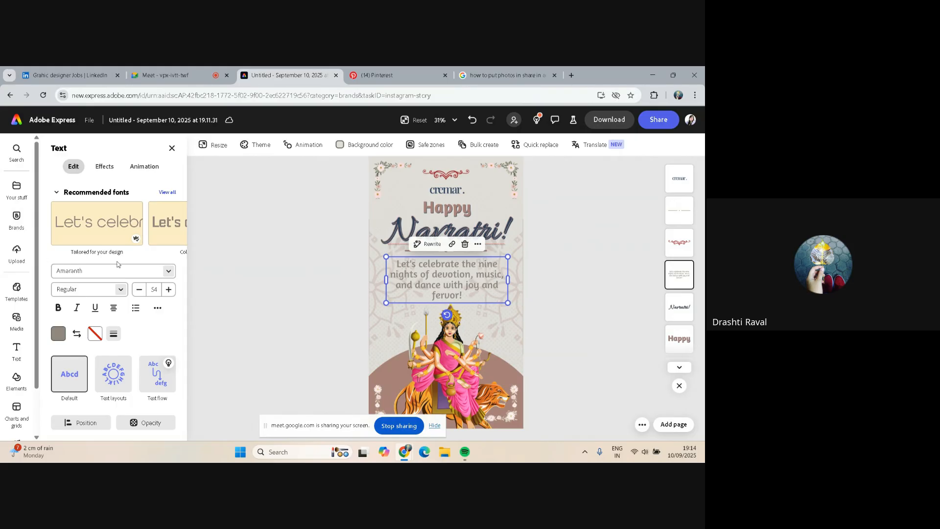
click(59, 334)
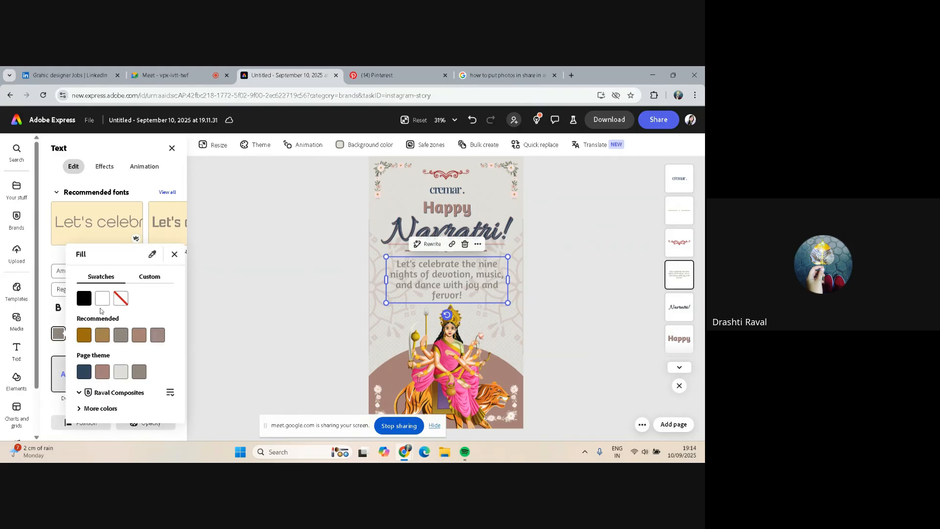
click(84, 361)
click(218, 300)
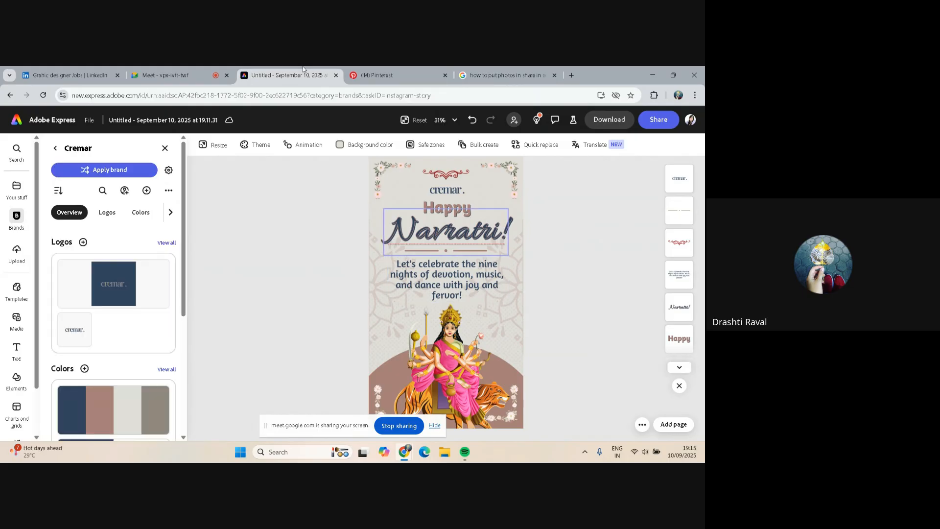
Switch to the Pinterest tab, go to its home page and copy the page address
click(366, 69)
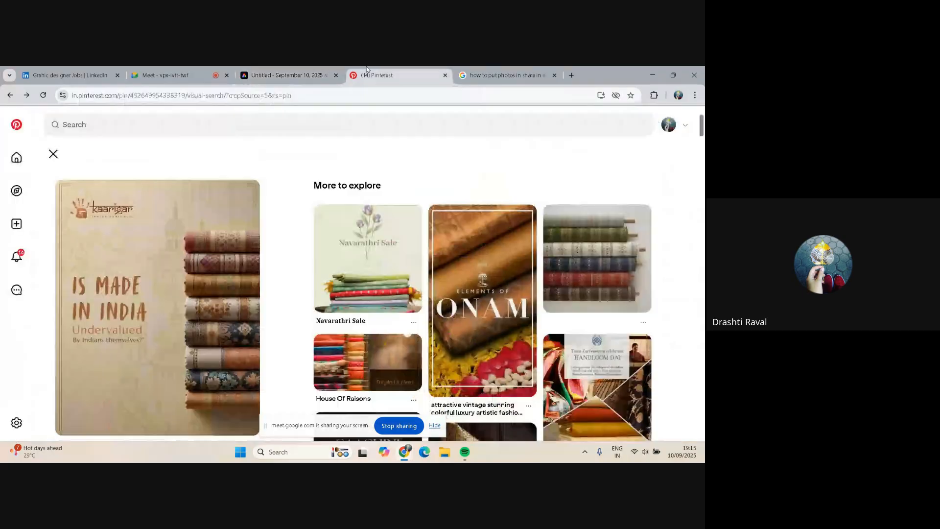
click(16, 158)
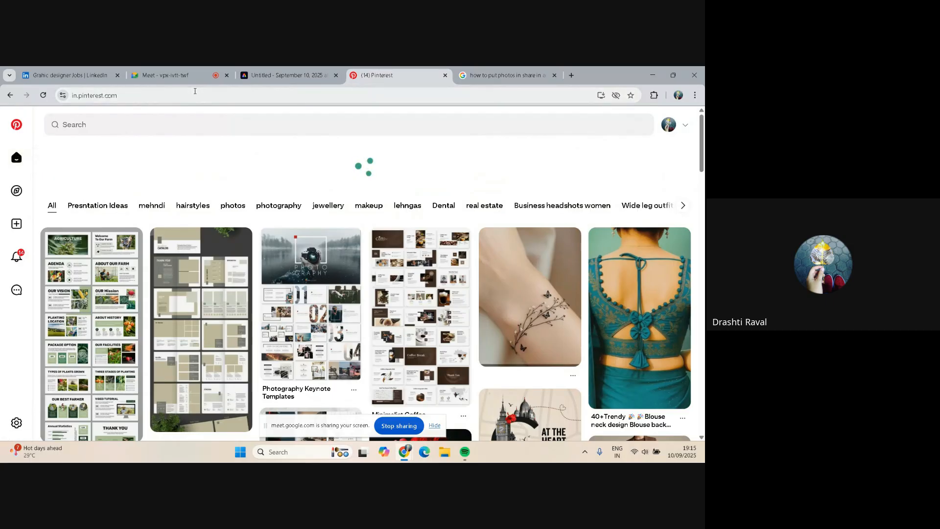
click(195, 91)
key(ctrl+c)
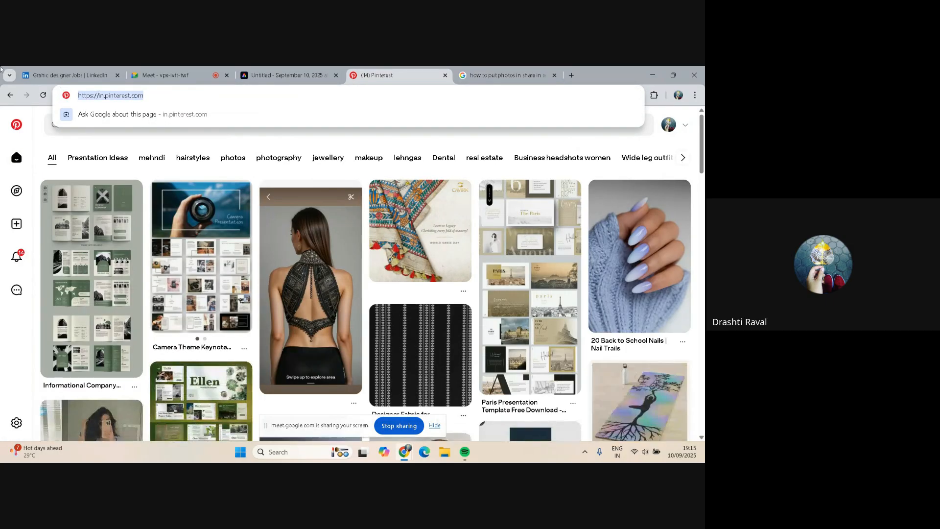
Switch to Google Meet and send the Pinterest link in the in-call messages chat
click(165, 71)
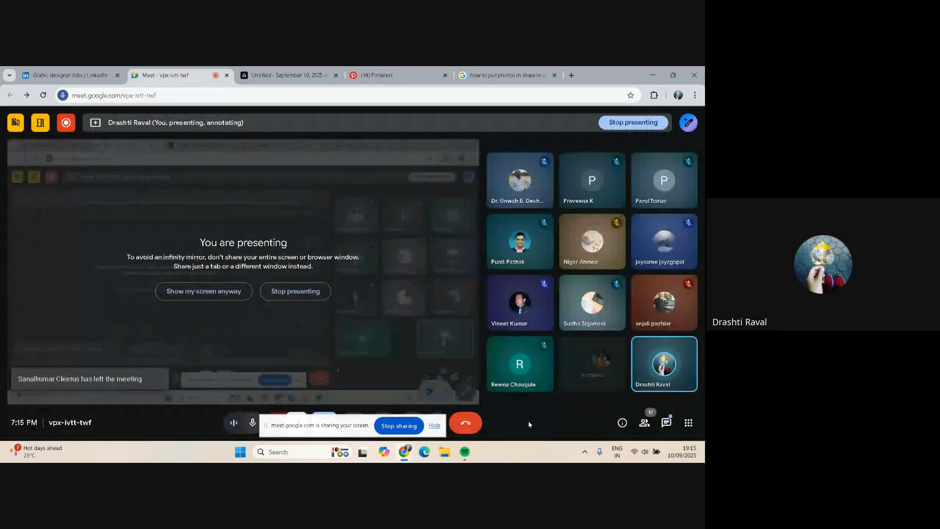
click(666, 424)
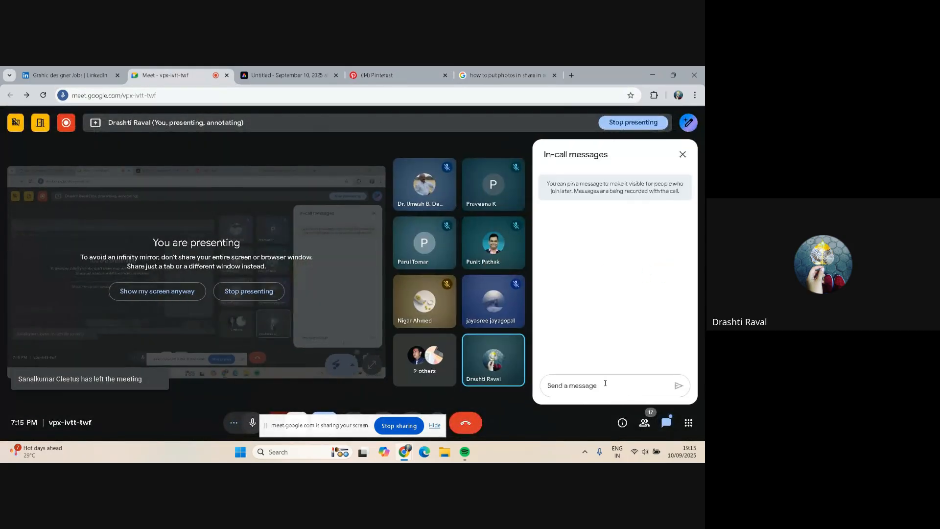
key(ctrl+v)
key(Return)
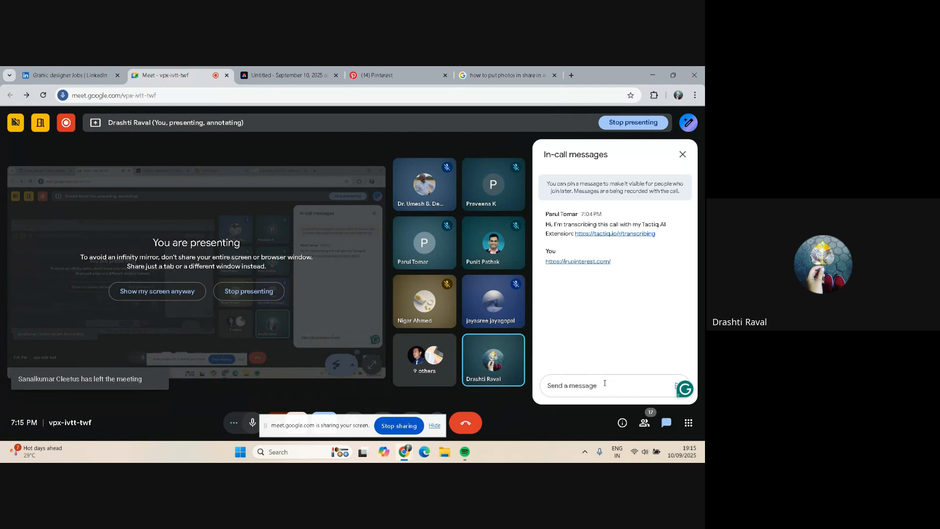
Switch back to Pinterest and search for "happy navratri wishes"
click(411, 71)
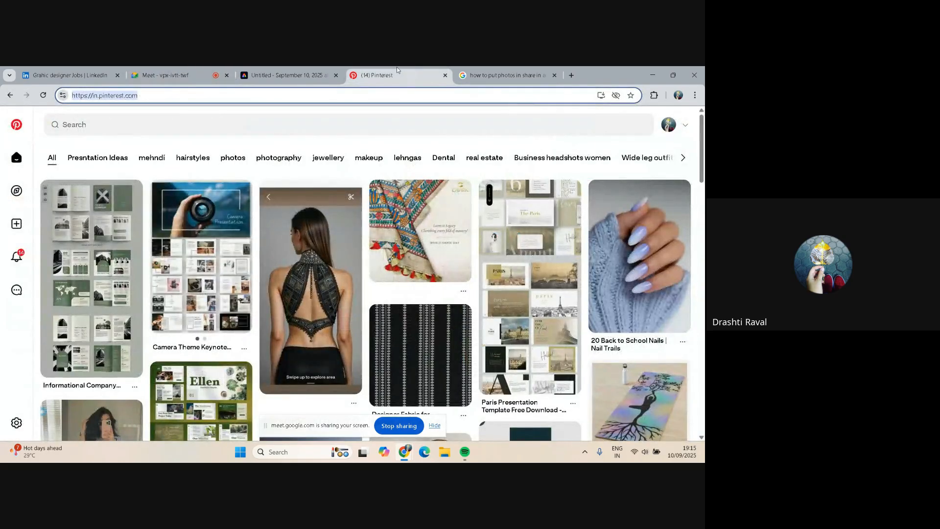
click(164, 123)
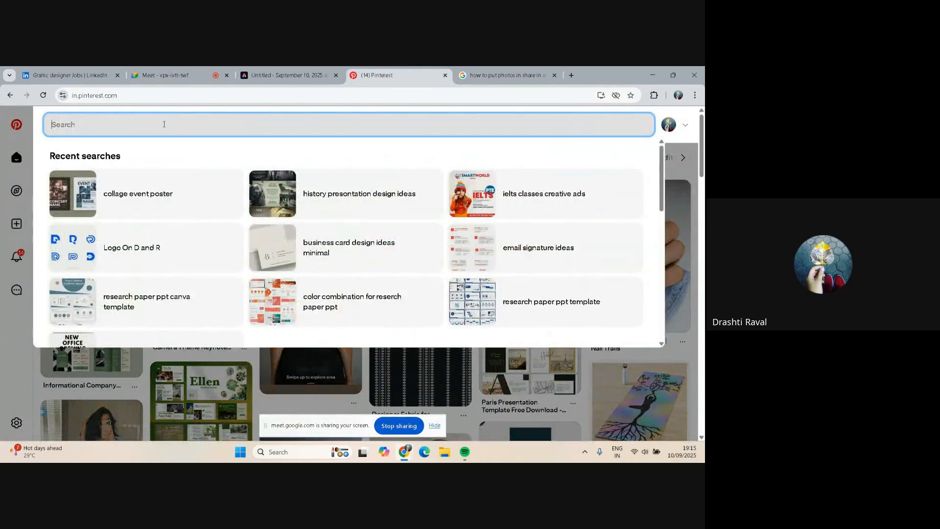
text(happy n)
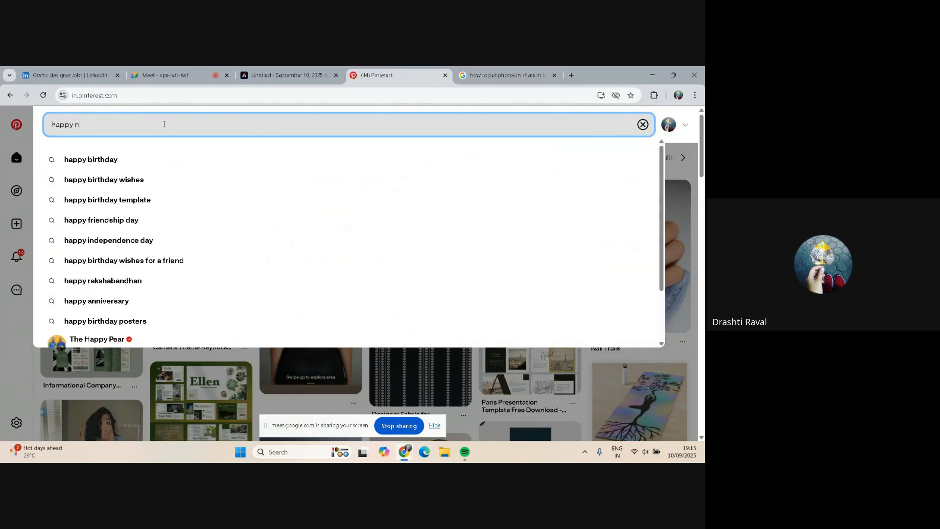
text(avratri)
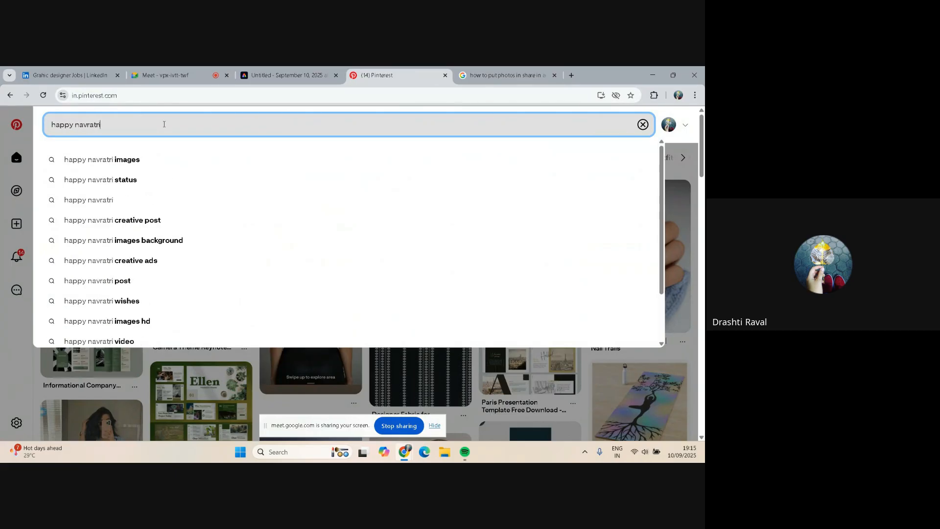
text( wi)
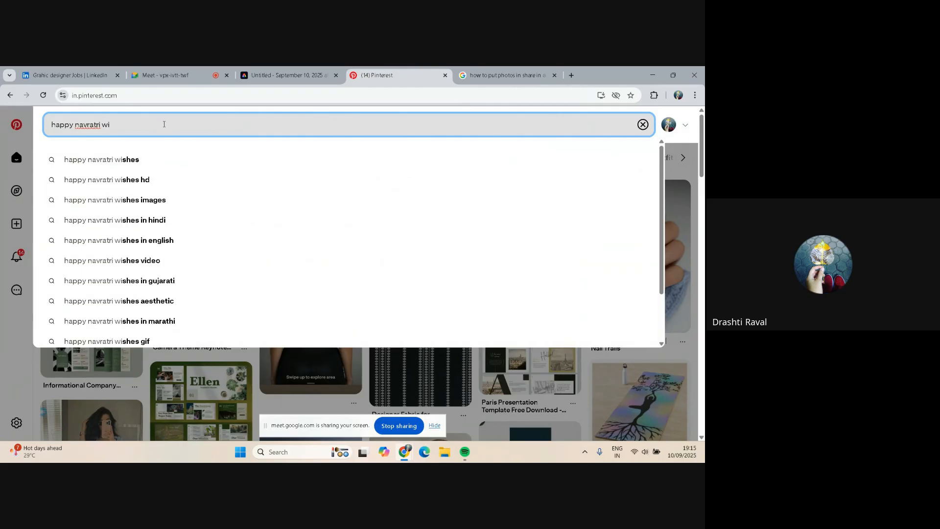
text(shes)
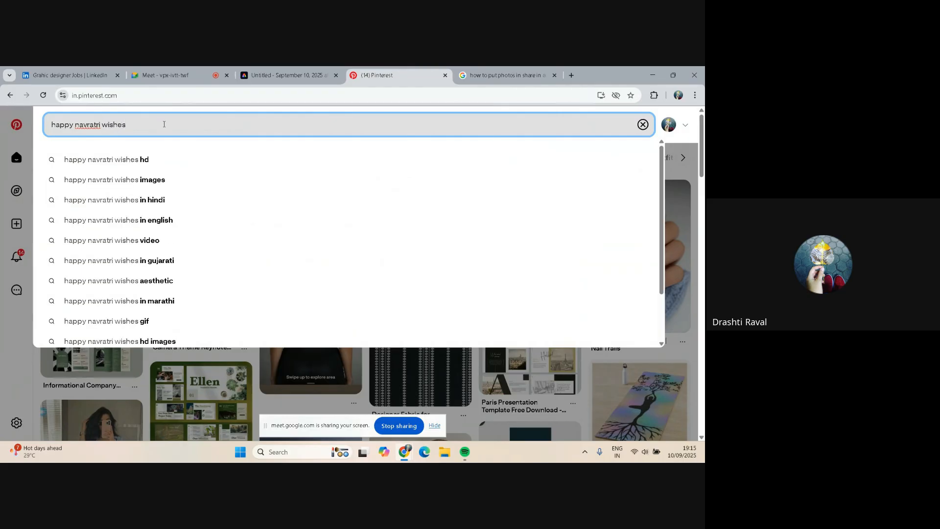
key(Return)
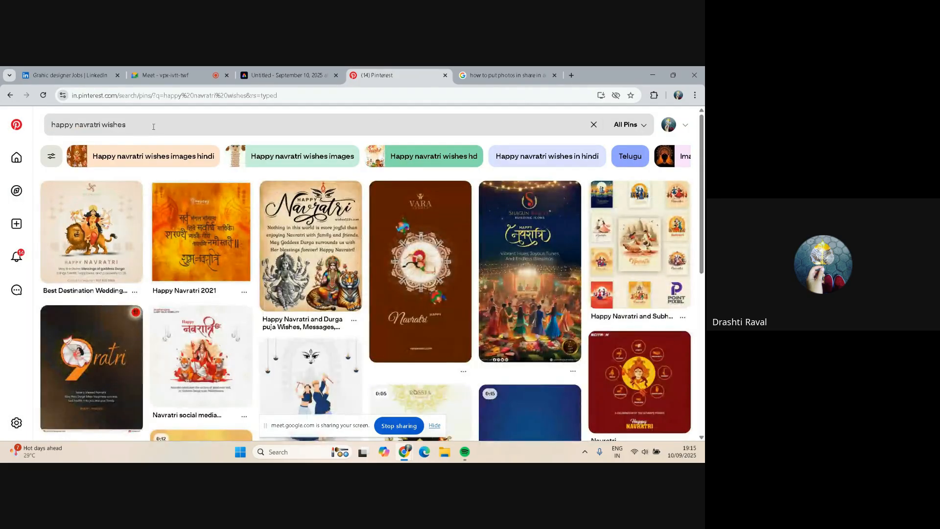
Change the Pinterest search to "happy navratri quotes"
click(153, 127)
key(BackSpace)
key(BackSpace)
key(BackSpace)
key(BackSpace)
key(BackSpace)
key(BackSpace)
key(BackSpace)
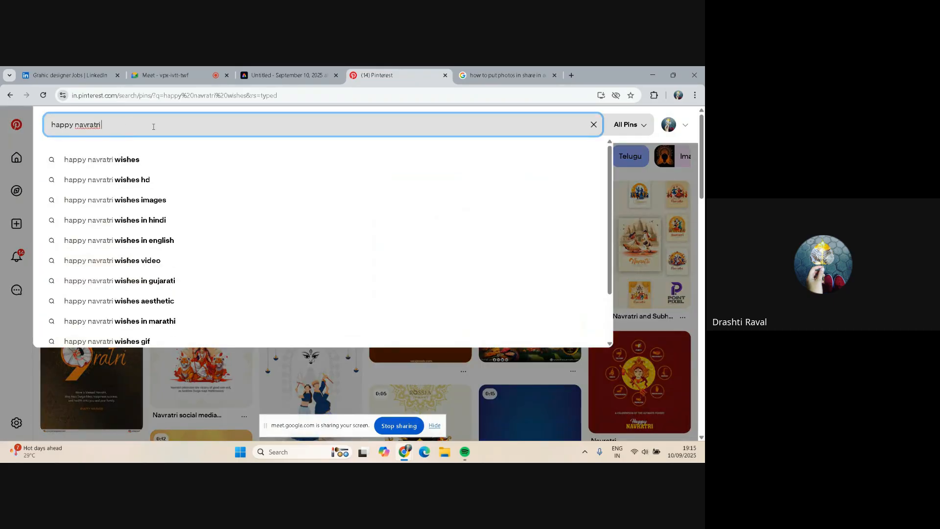
text(qu)
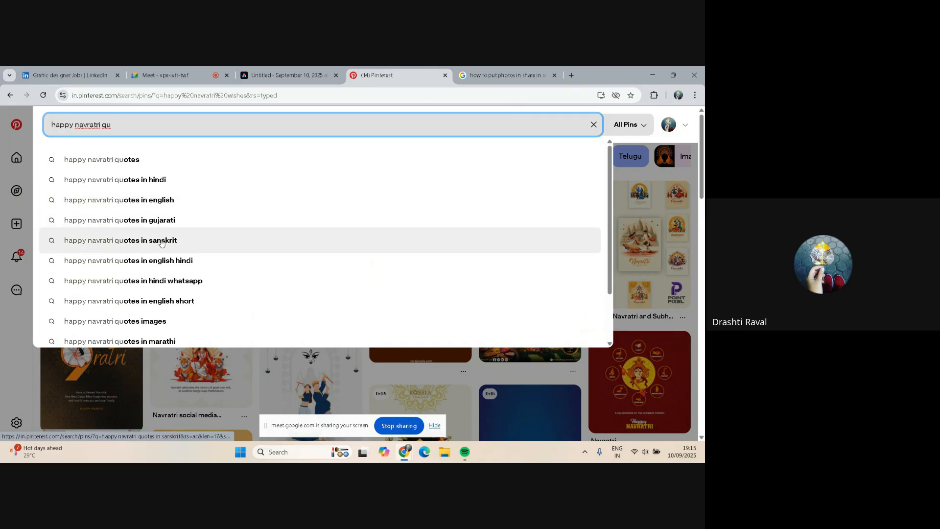
click(136, 160)
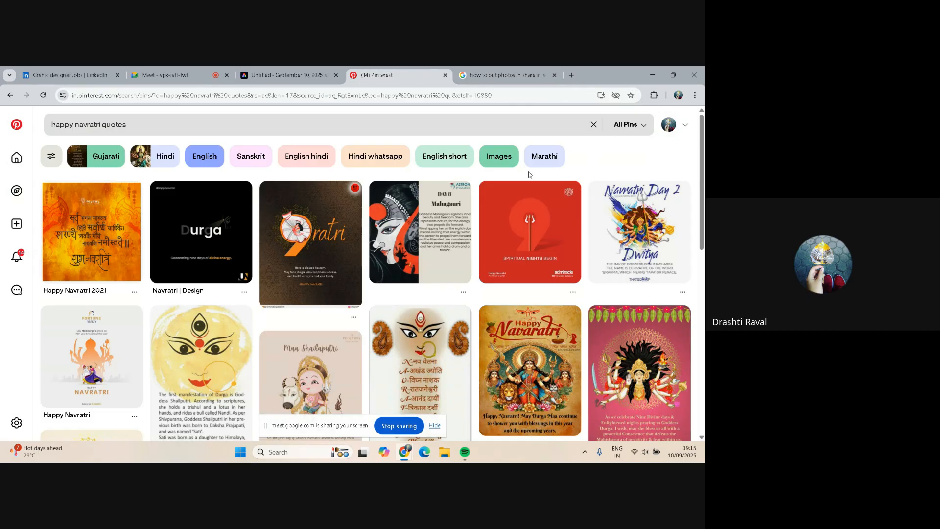
Browse the quote results, open the yellow "Have A Joyful Navratri" pin, and switch to the Google search tab
scroll(165, 189, down, 5)
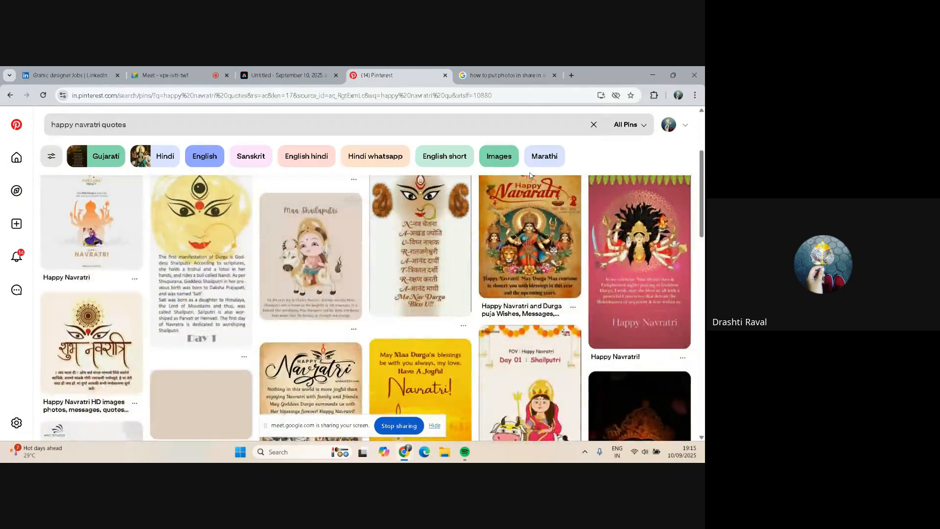
scroll(166, 190, down, 2)
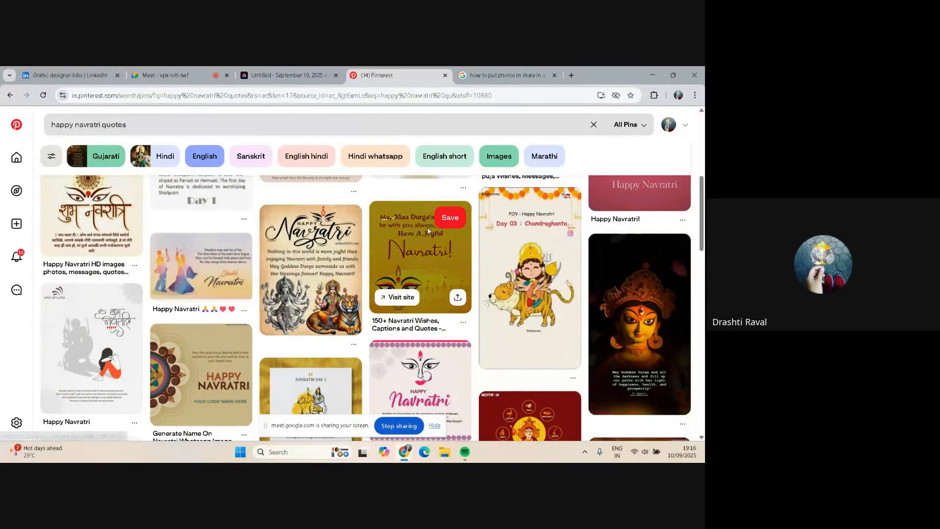
click(400, 249)
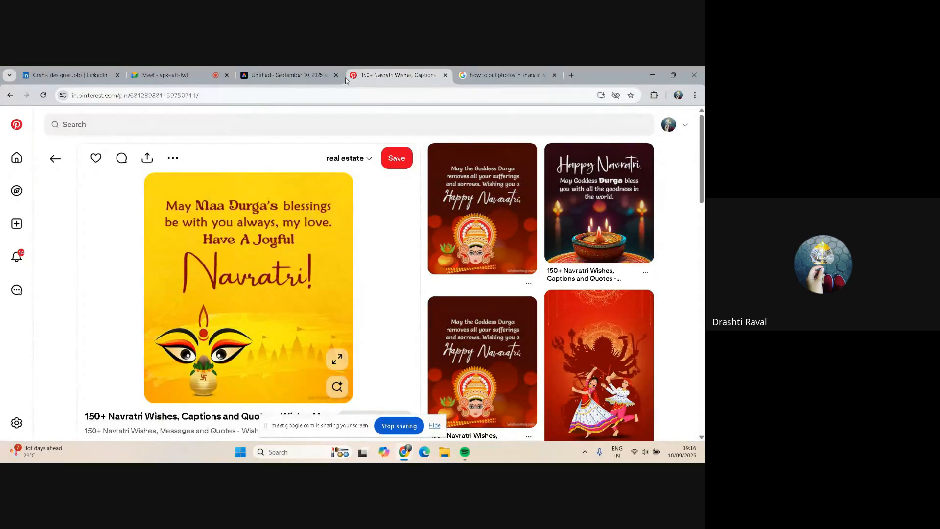
click(514, 69)
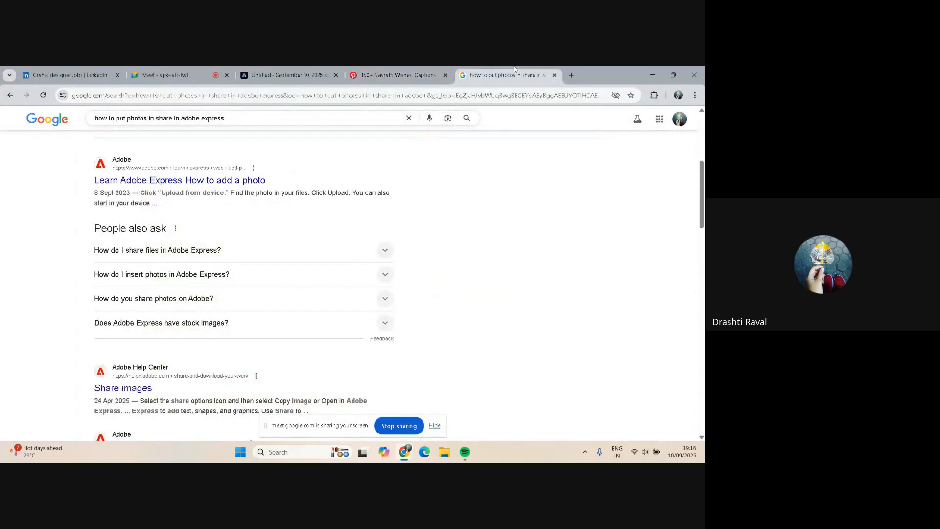
Search Google for "happy navratri wishes"
scroll(241, 186, up, 5)
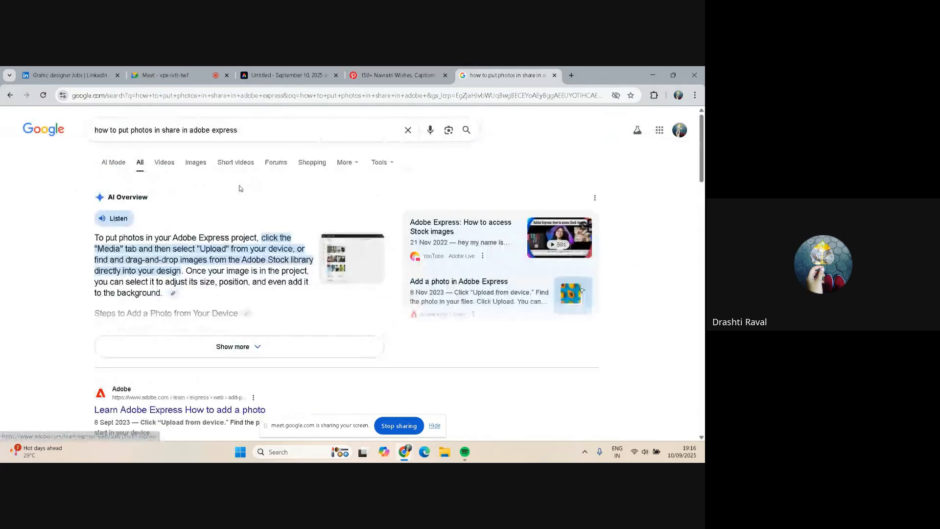
triple_click(243, 135)
key(BackSpace)
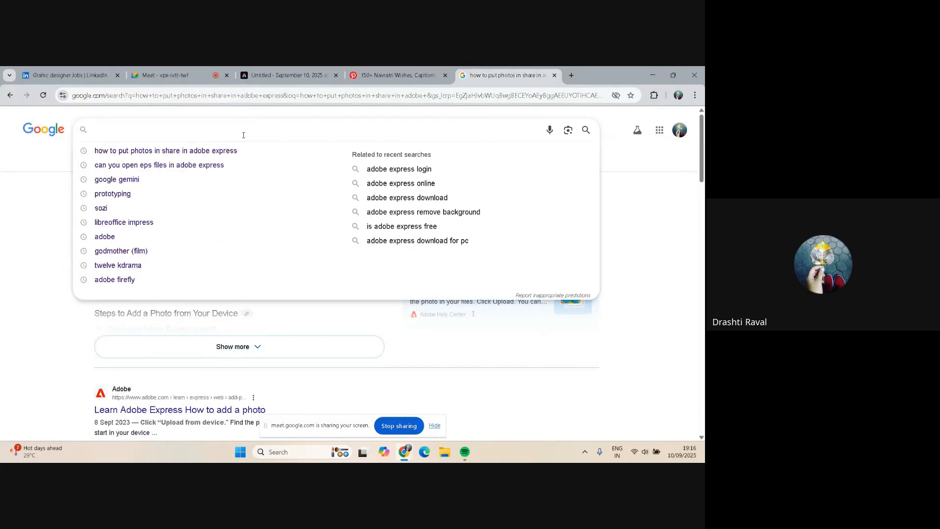
text(Happy )
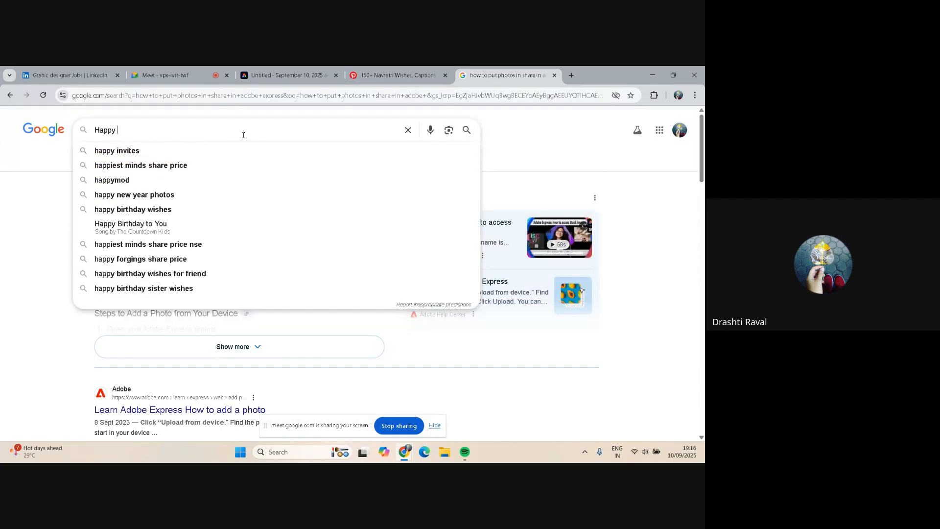
text(Navra)
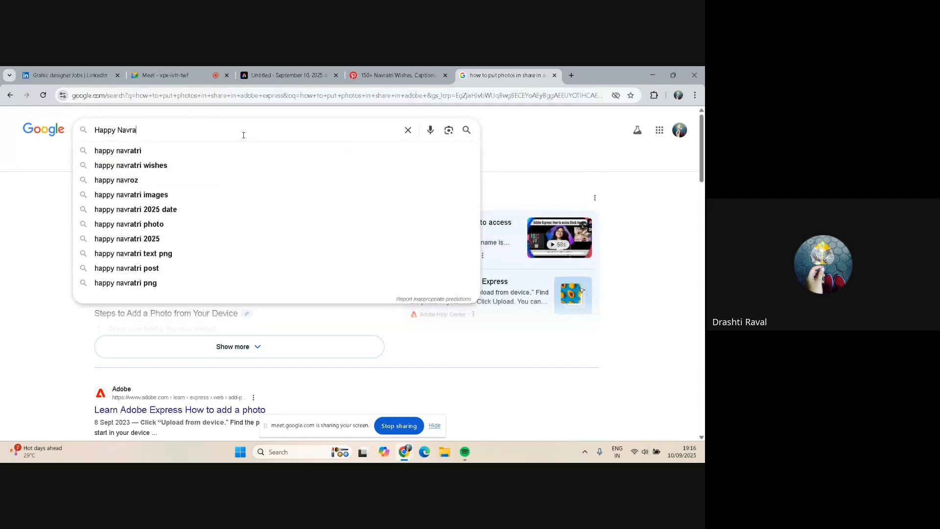
text(tri wi)
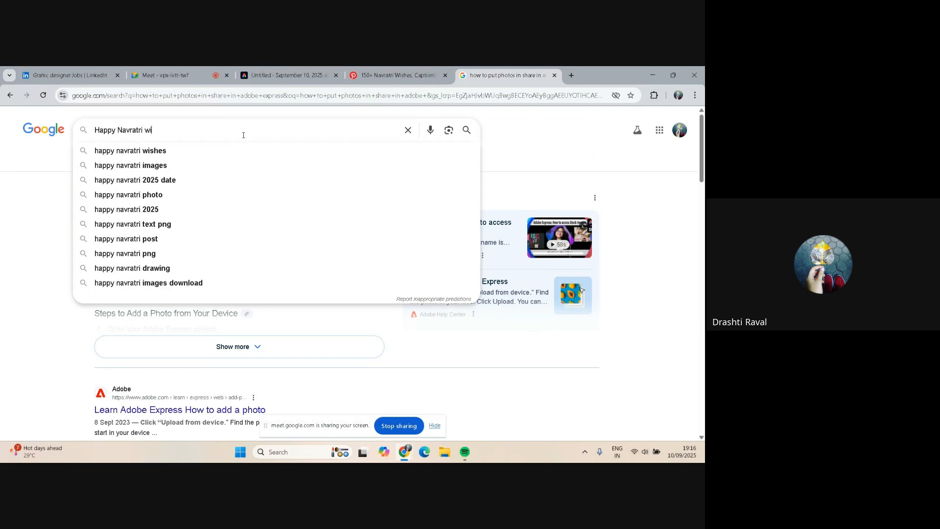
text(sh)
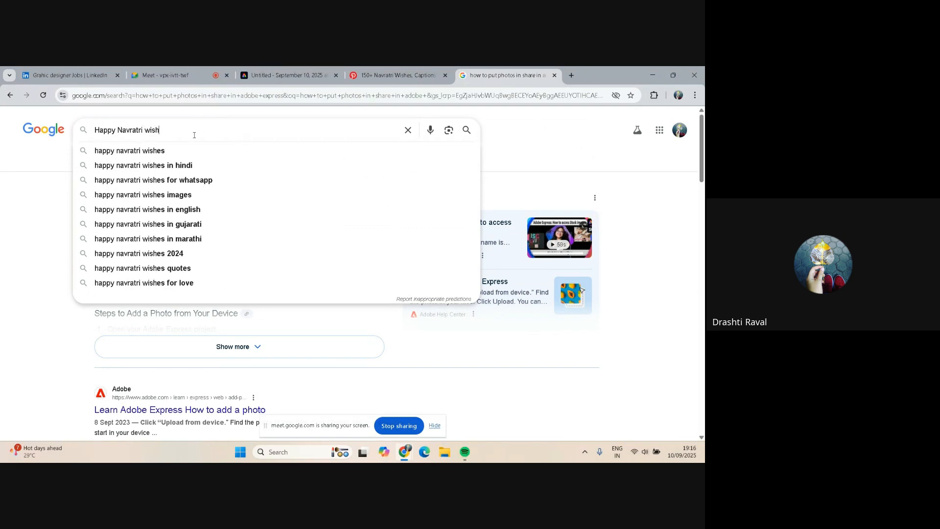
click(161, 152)
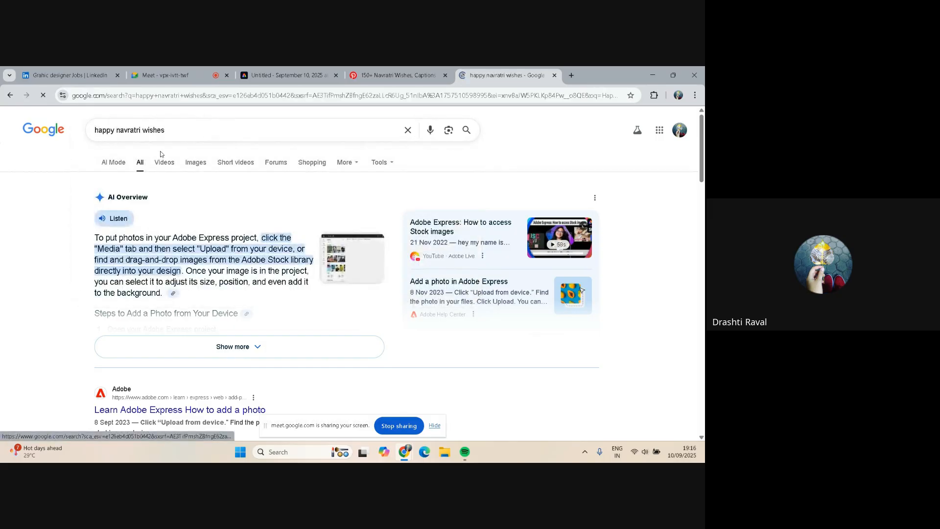
Open the BoxUp "50+ Happy Navratri Wishes, Quotes & Messages" article and read through its wishes and quotes
scroll(195, 200, down, 7)
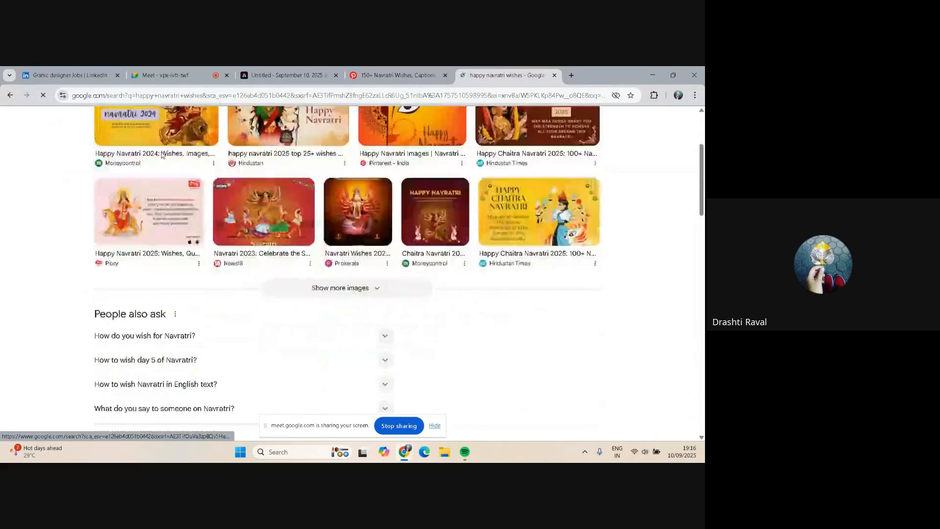
scroll(195, 200, down, 2)
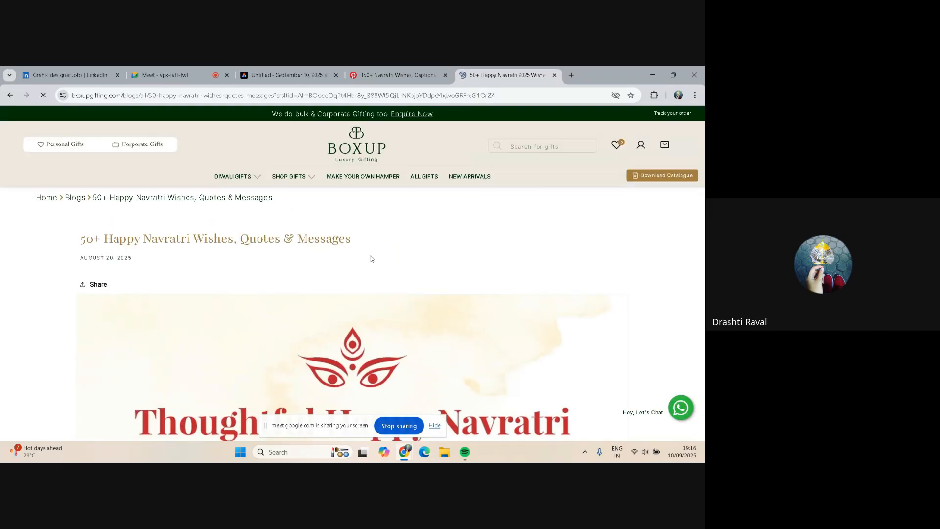
scroll(424, 246, down, 10)
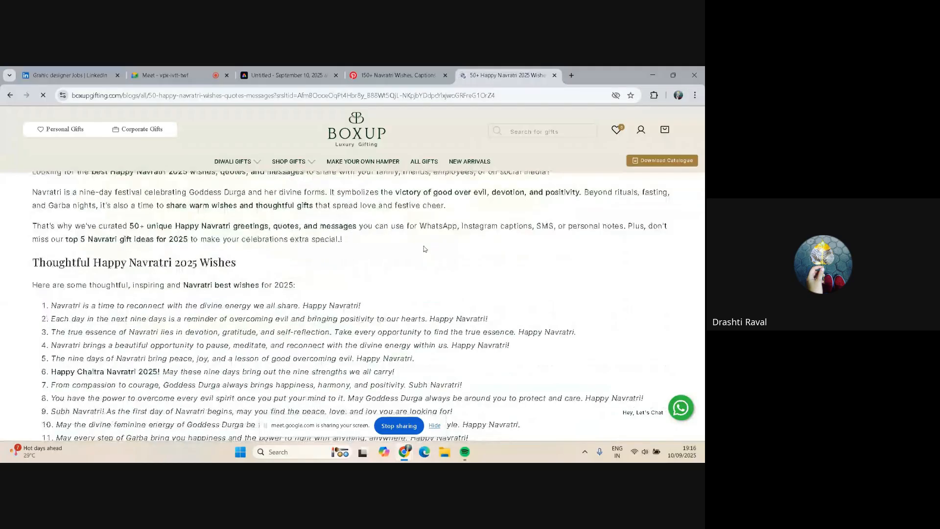
scroll(423, 249, down, 2)
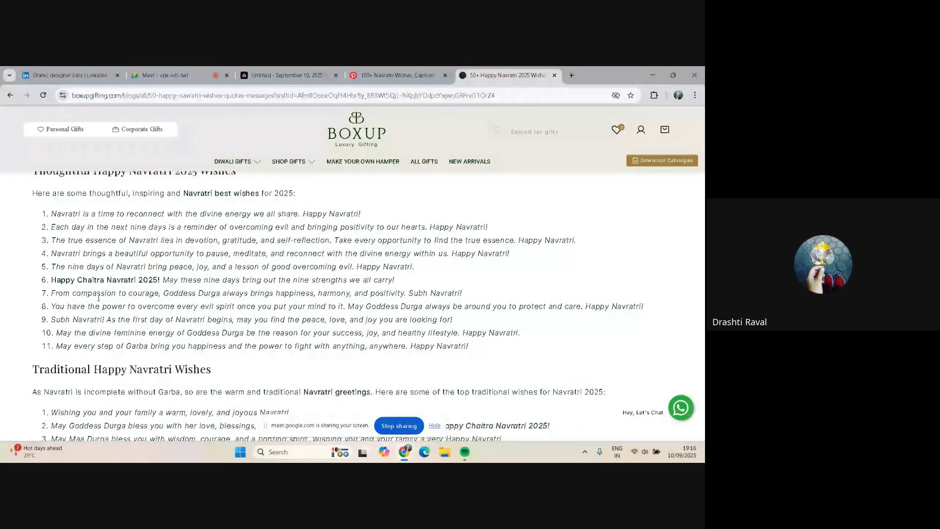
scroll(106, 289, up, 1)
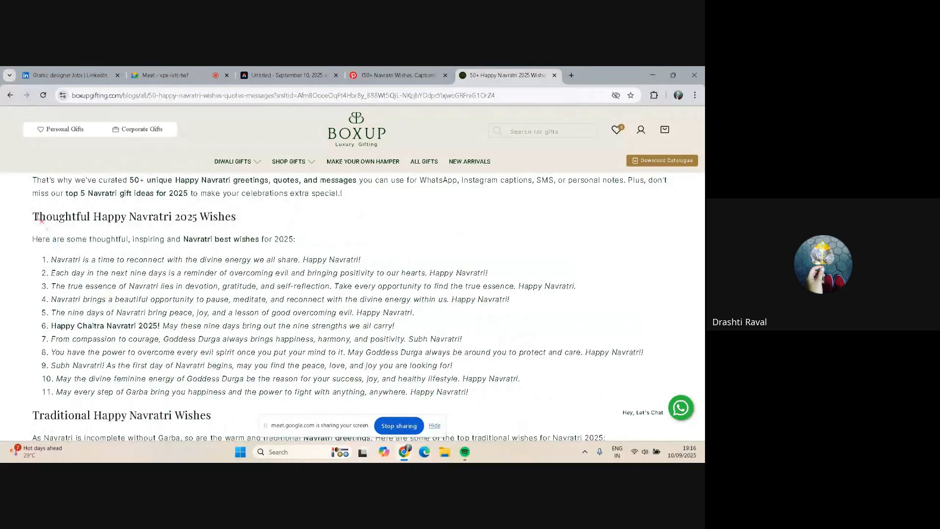
scroll(238, 217, down, 2)
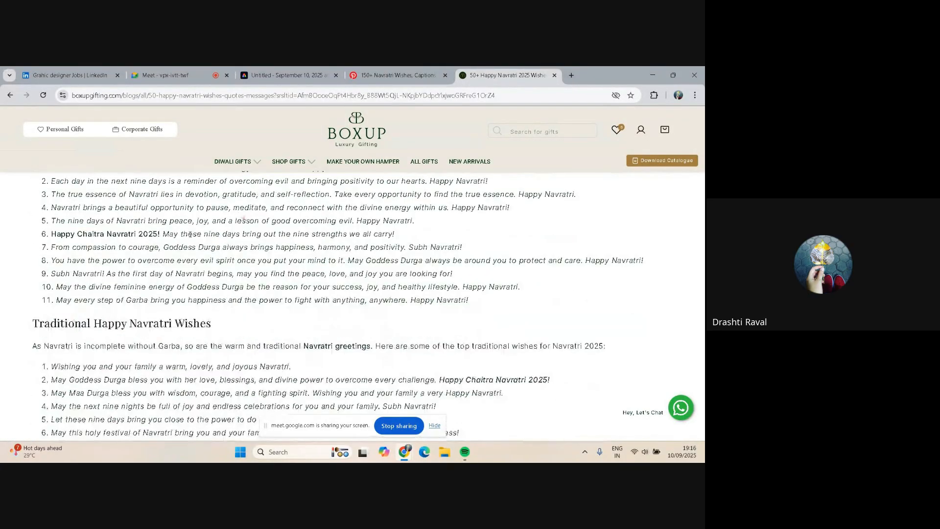
scroll(212, 323, down, 5)
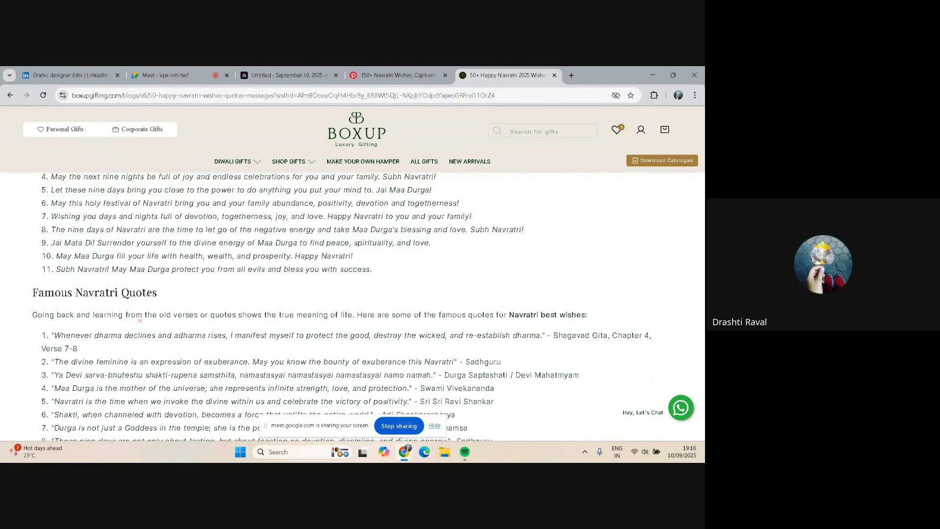
scroll(156, 289, down, 2)
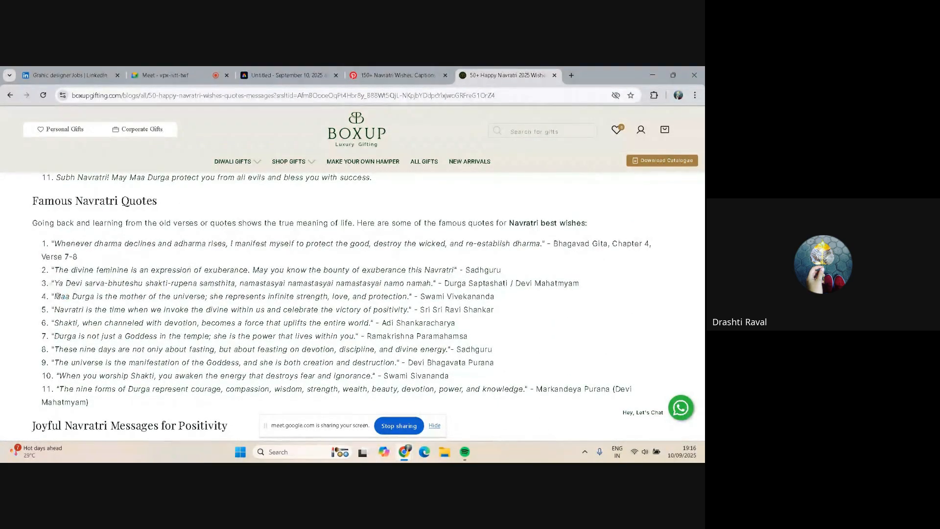
Copy the quote "Maa Durga is the mother of the universe; she represents infinite strength, love, and protection." into the design's body text
drag(54, 294, 407, 296)
key(ctrl+c)
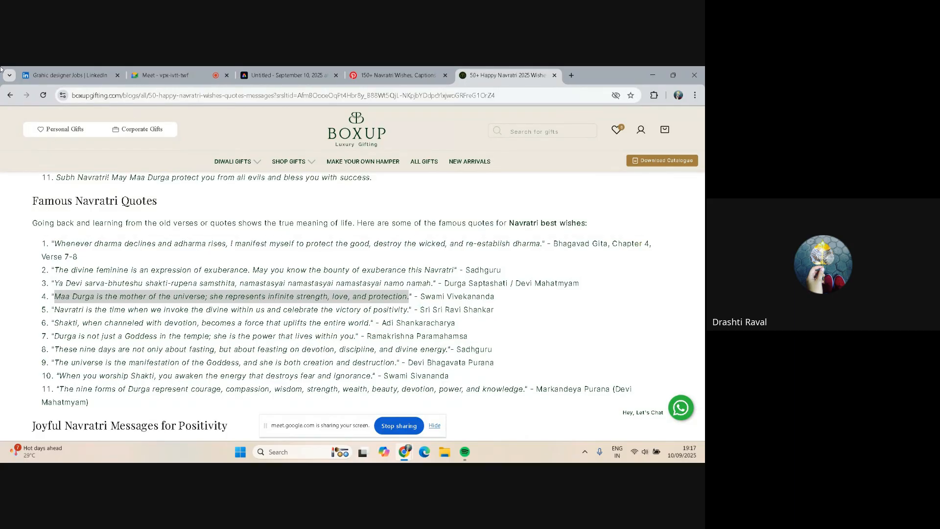
click(281, 74)
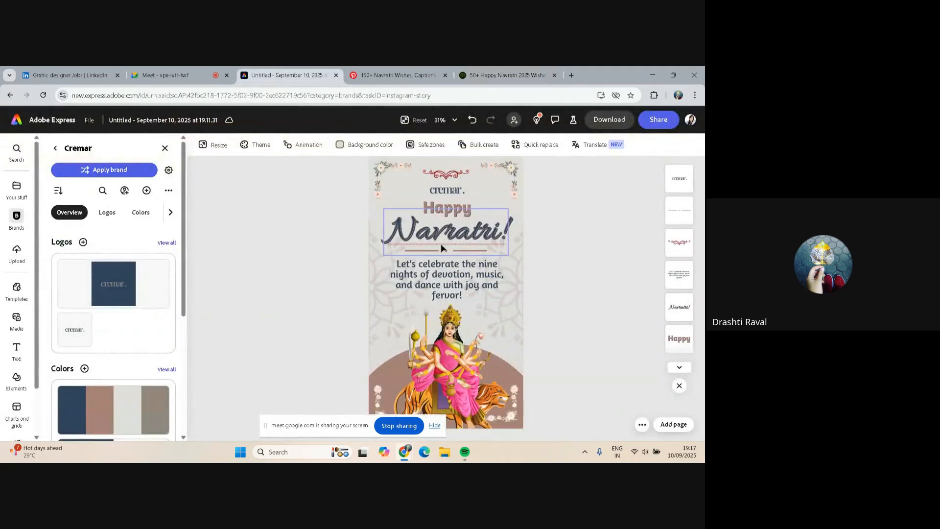
click(439, 267)
click(440, 264)
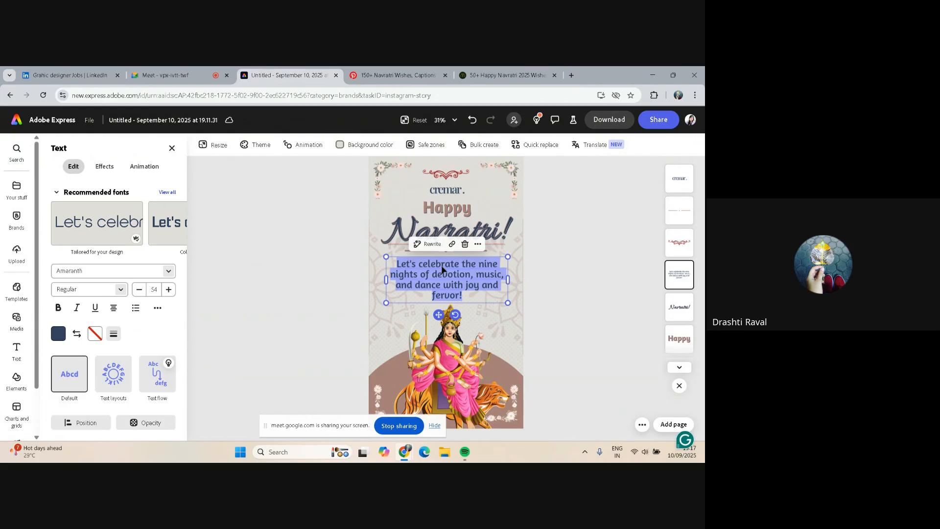
key(ctrl+v)
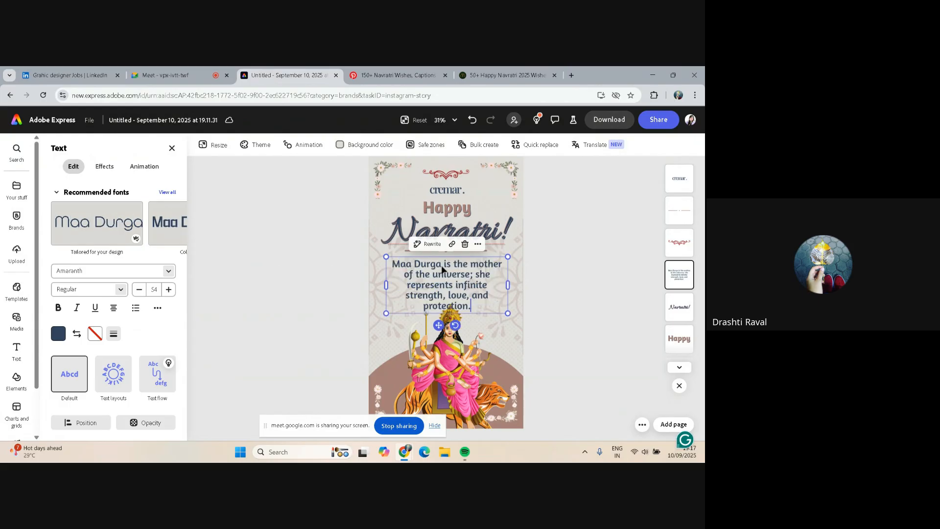
Set the quote text's font size to 50
click(137, 293)
click(137, 293)
click(136, 293)
click(136, 293)
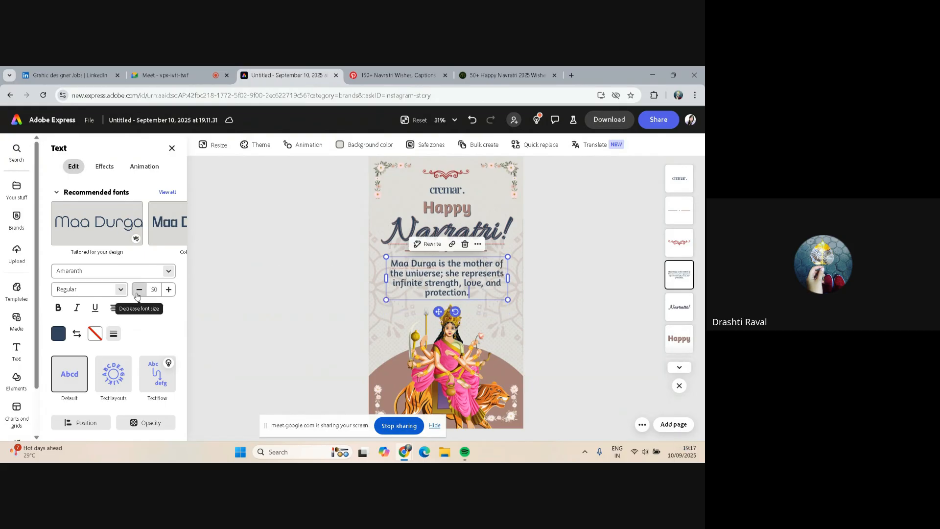
click(137, 293)
click(137, 293)
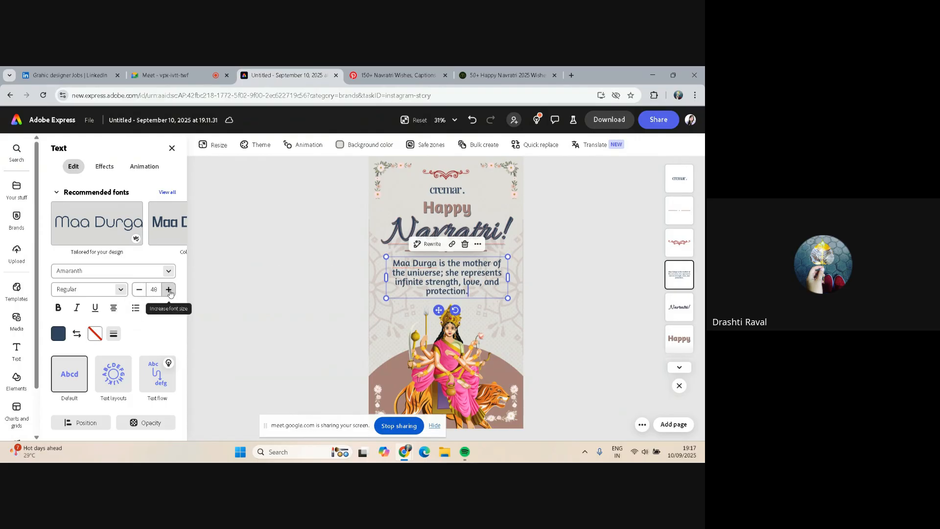
click(168, 289)
click(169, 288)
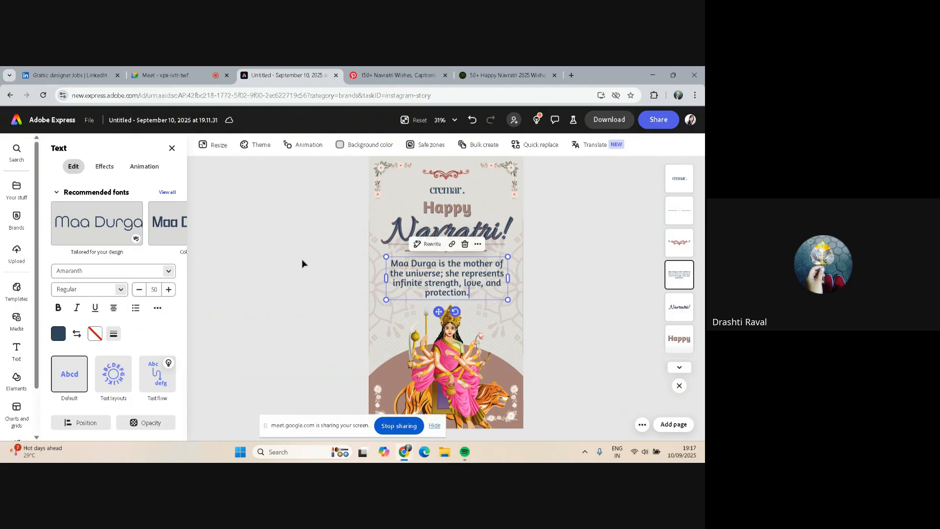
click(289, 262)
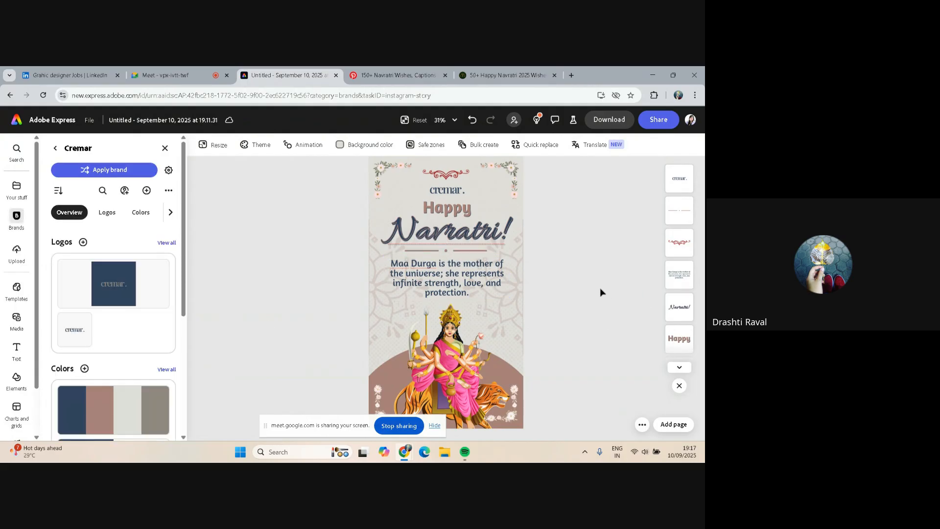
Return to the Google results and search for "durga puja wishes"
click(479, 70)
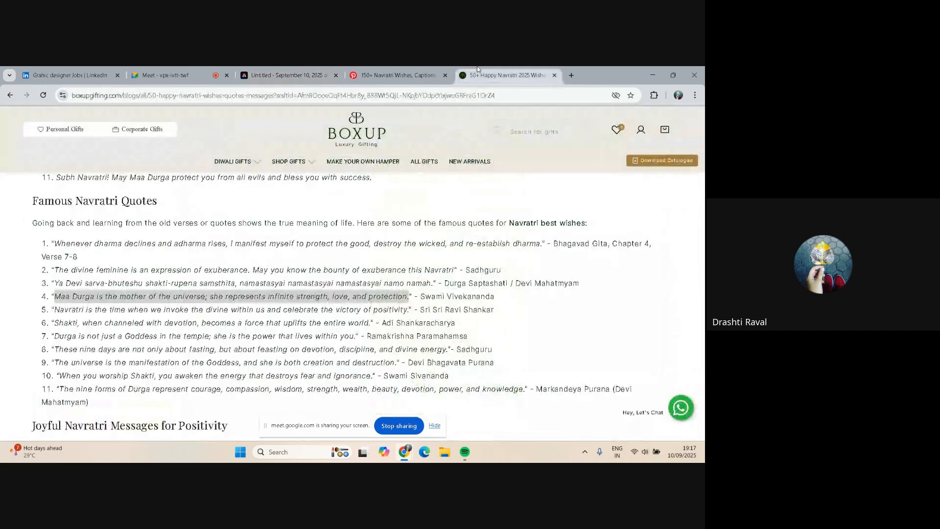
key(Home)
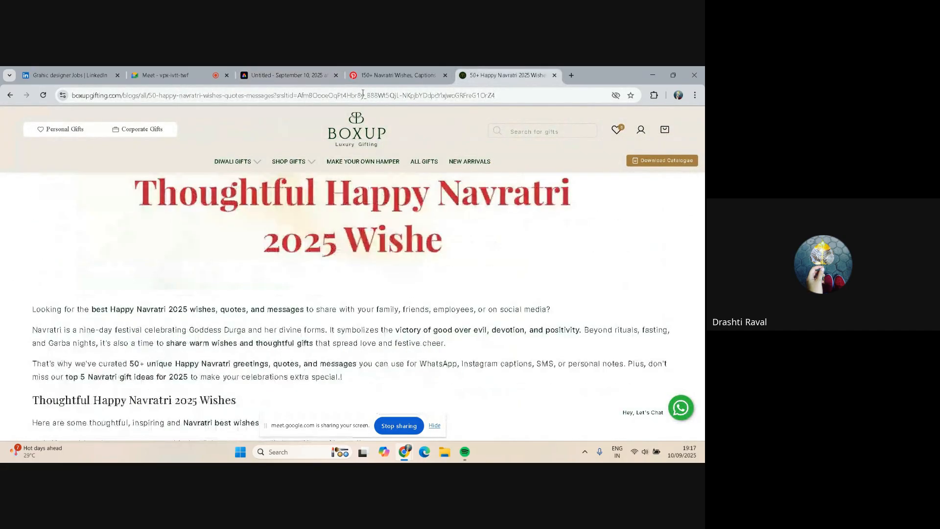
click(368, 101)
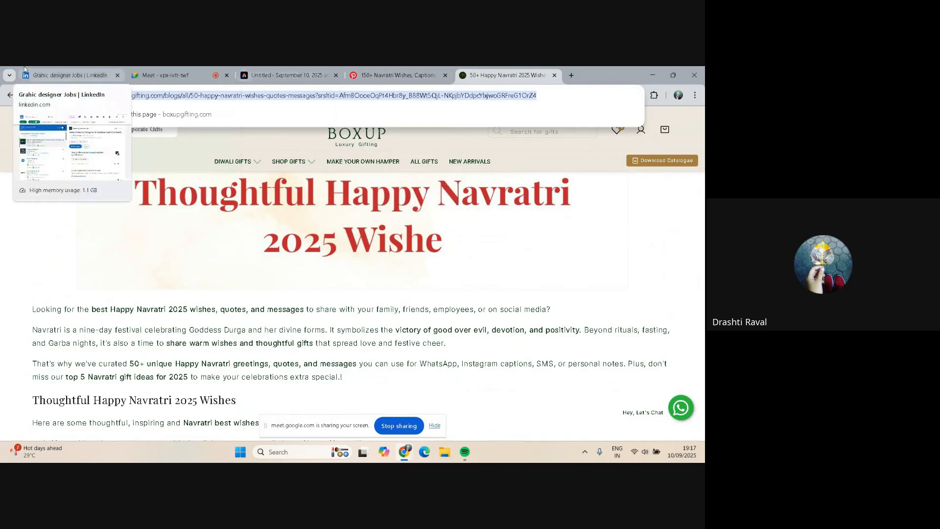
click(8, 97)
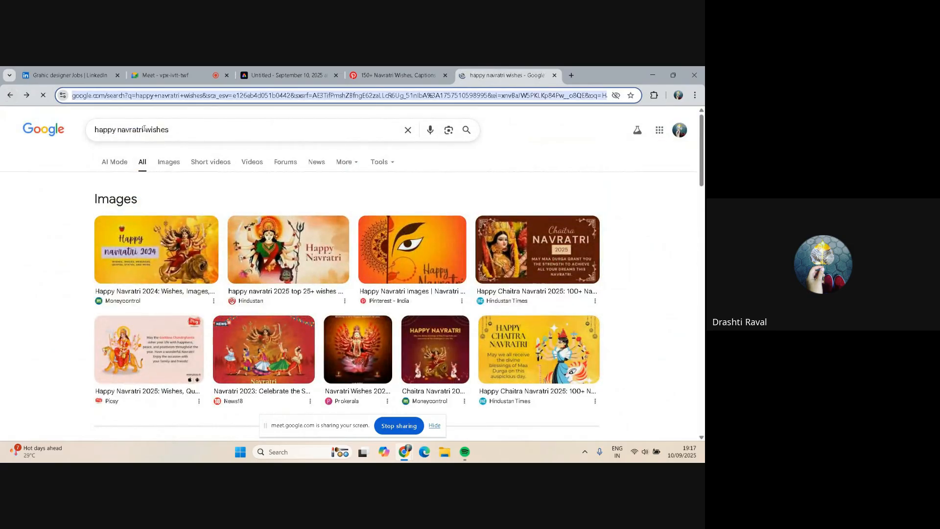
click(144, 129)
key(BackSpace)
key(BackSpace)
key(BackSpace)
key(BackSpace)
key(BackSpace)
key(BackSpace)
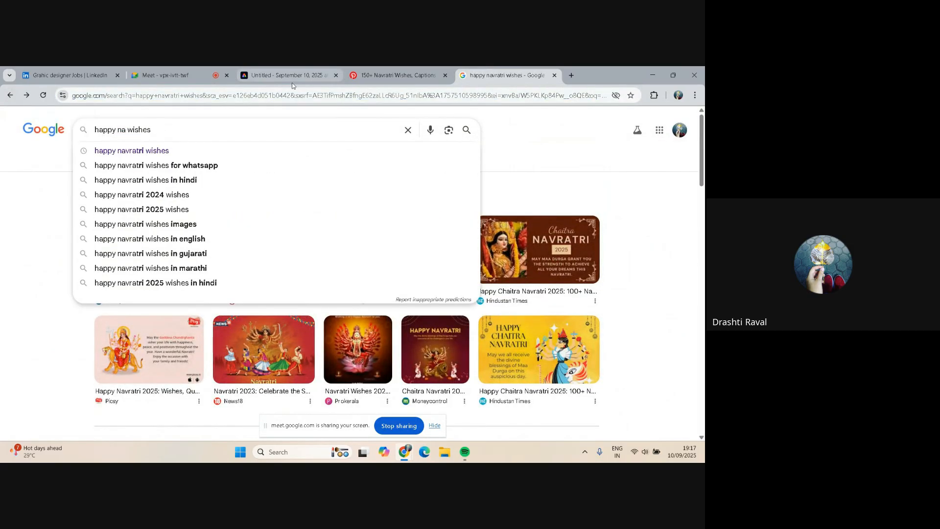
key(BackSpace)
key(BackSpace)
key(BackSpace)
key(BackSpace)
key(BackSpace)
key(BackSpace)
key(BackSpace)
key(BackSpace)
text(durga)
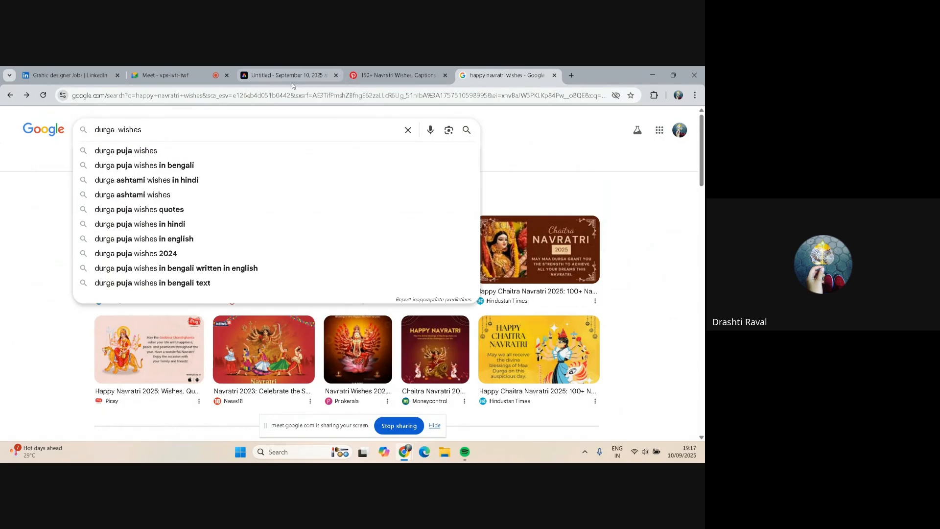
text( puja)
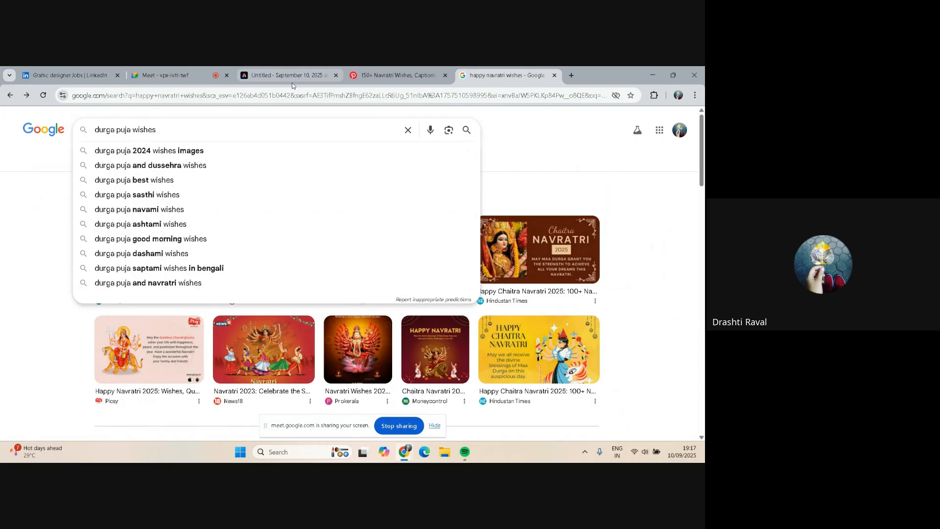
key(Return)
Browse the "durga puja wishes" search results and open the FNP Durga Puja messages page
scroll(204, 253, down, 3)
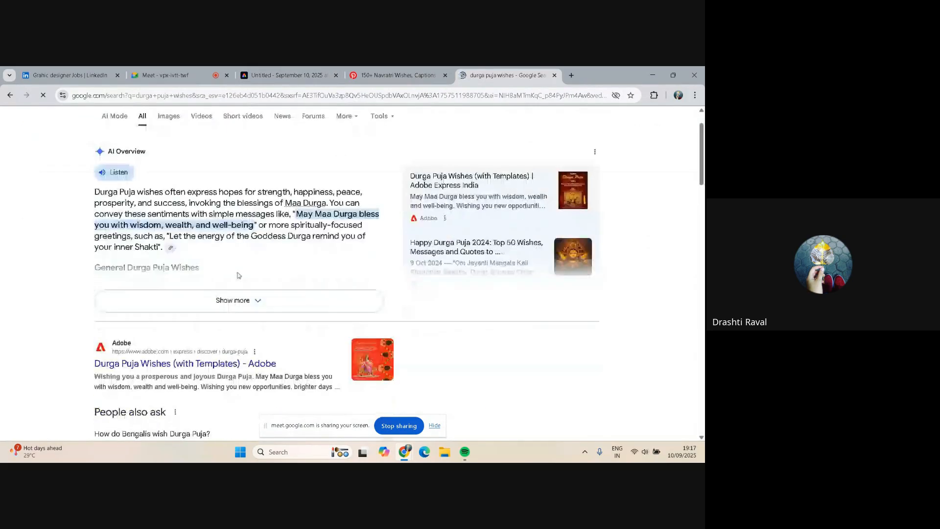
scroll(205, 253, down, 1)
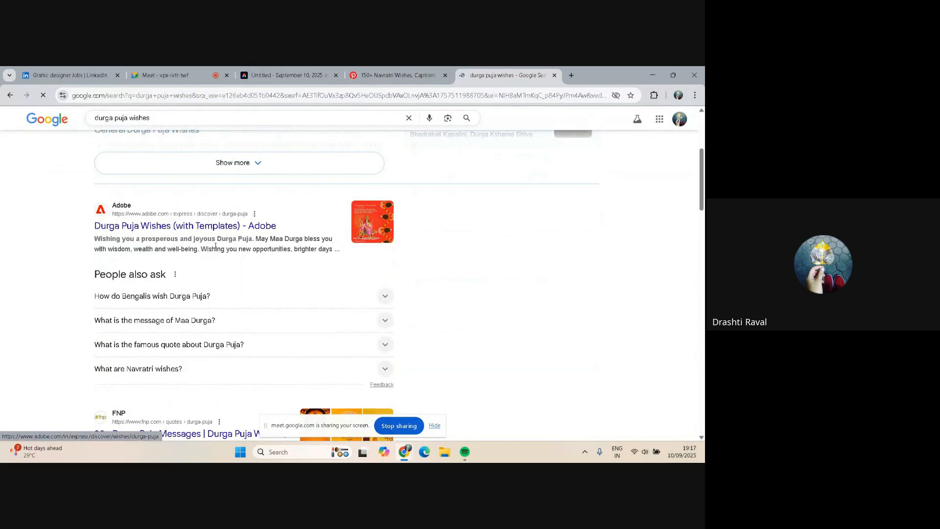
scroll(272, 237, down, 3)
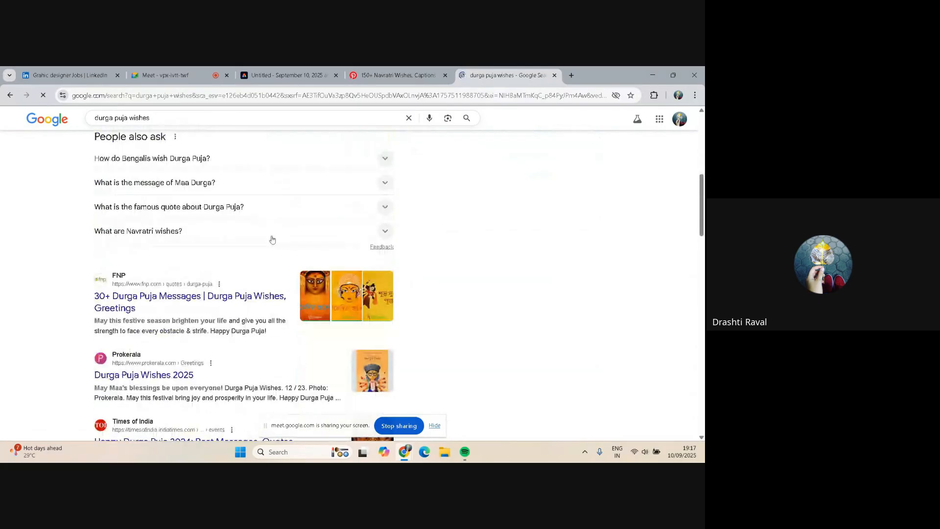
click(149, 299)
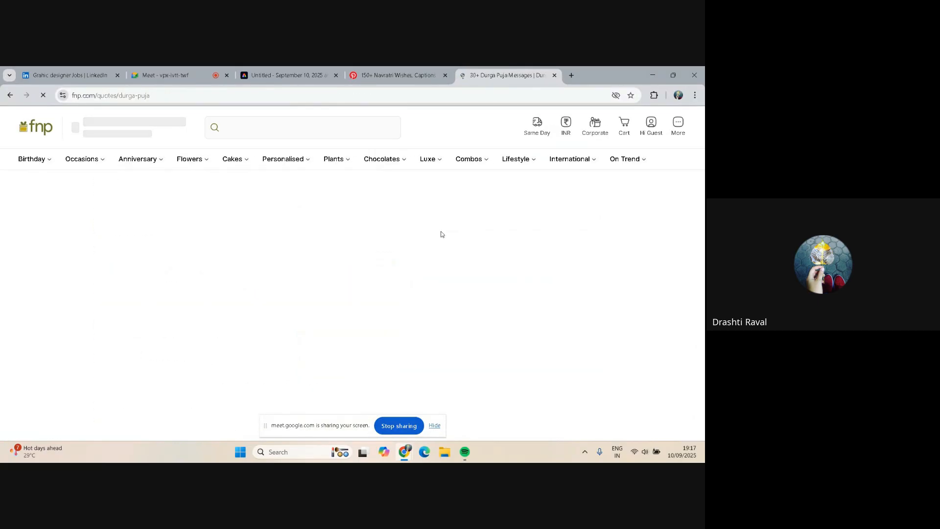
scroll(208, 205, down, 7)
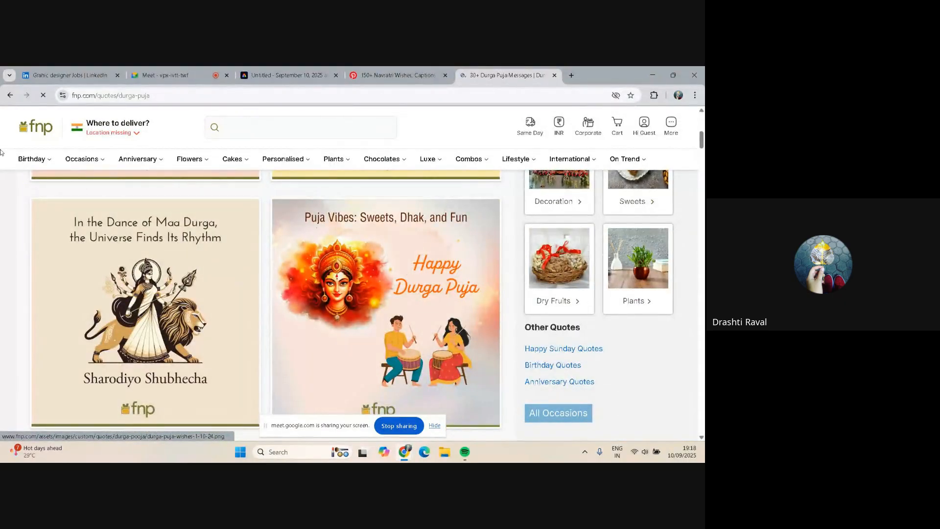
Open Prokerala's Durga Puja Wishes 2025 page, read its wishes and select the "May the Goddess protect you and your family from evil" wish
click(10, 96)
scroll(139, 244, down, 3)
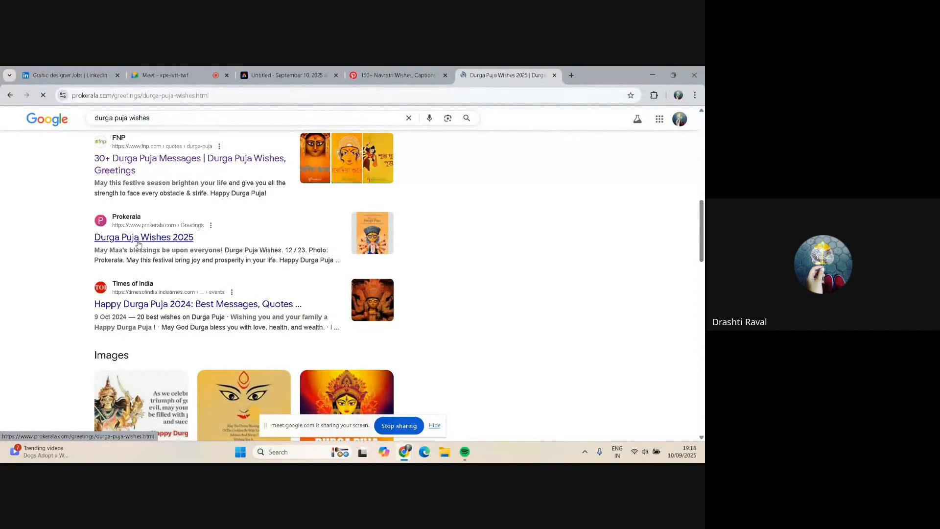
scroll(263, 275, down, 8)
scroll(263, 274, down, 7)
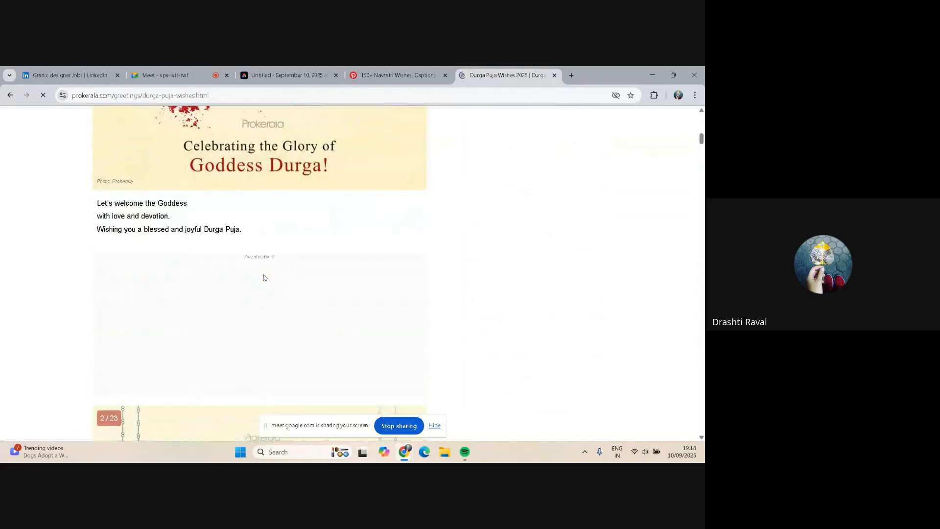
scroll(264, 275, down, 2)
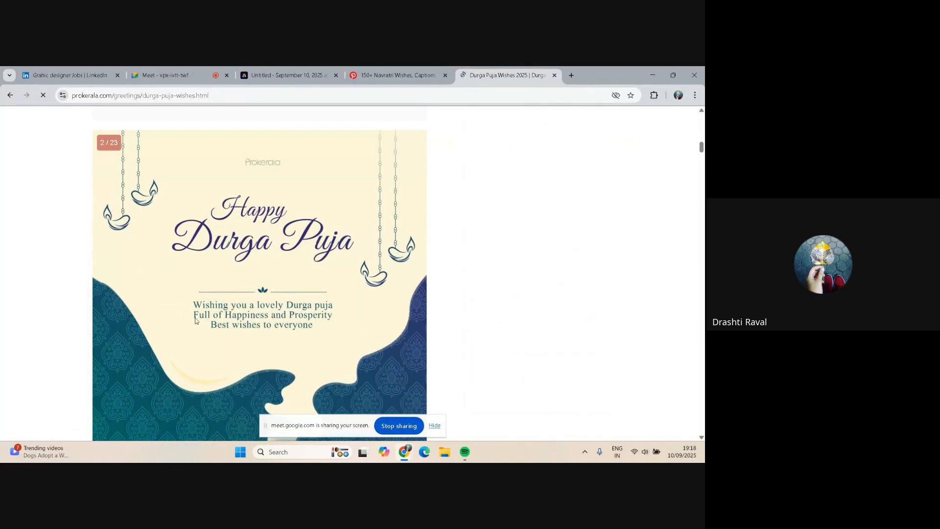
scroll(295, 320, down, 8)
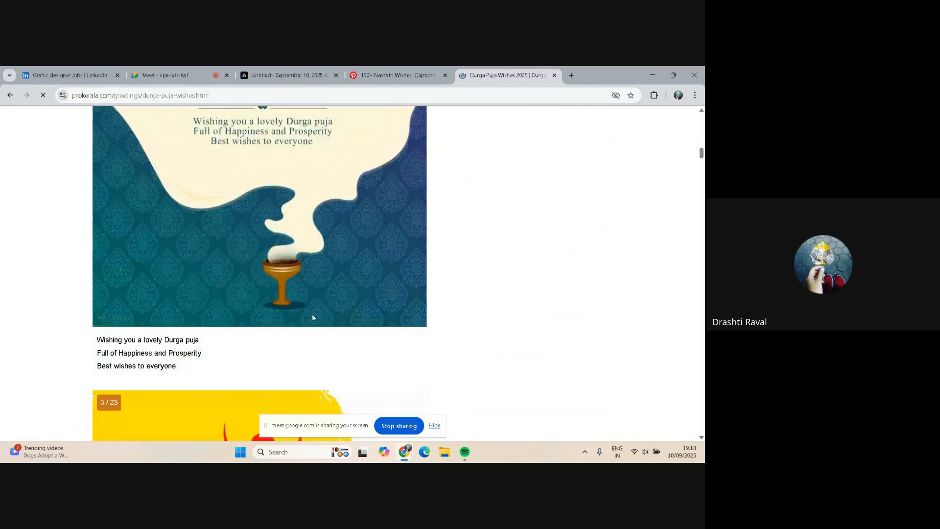
scroll(313, 313, down, 2)
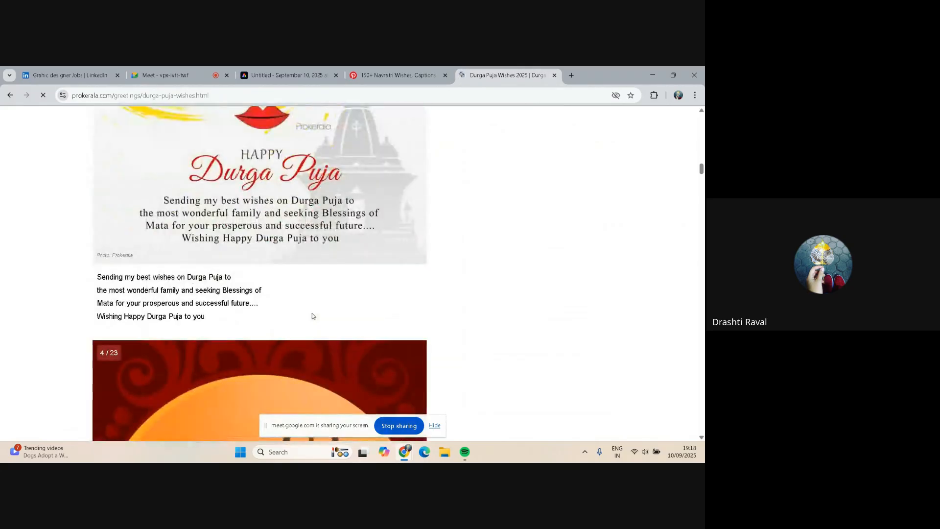
scroll(313, 313, up, 4)
scroll(313, 316, up, 1)
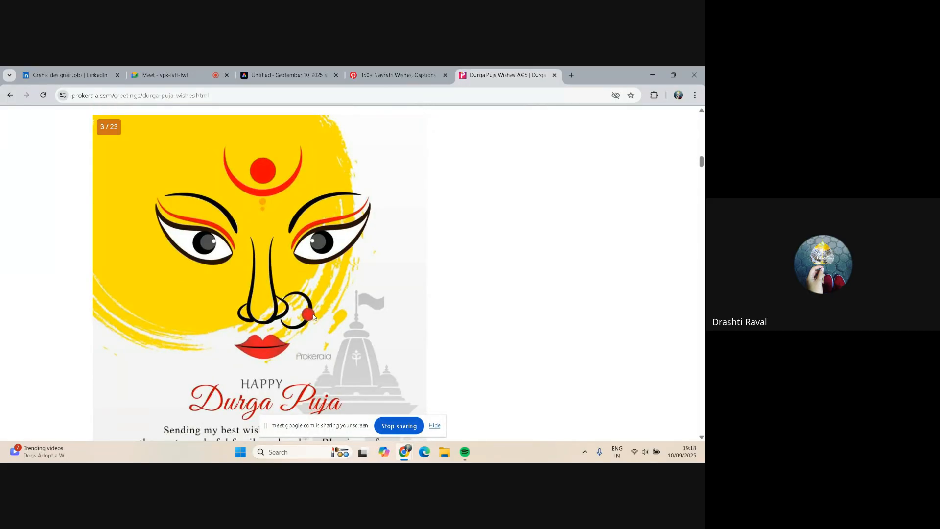
scroll(330, 331, down, 12)
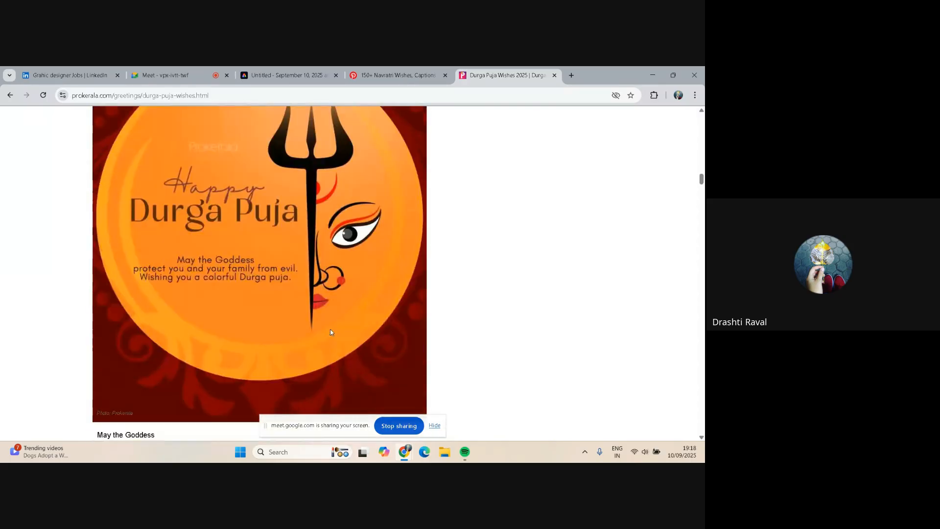
scroll(330, 332, down, 1)
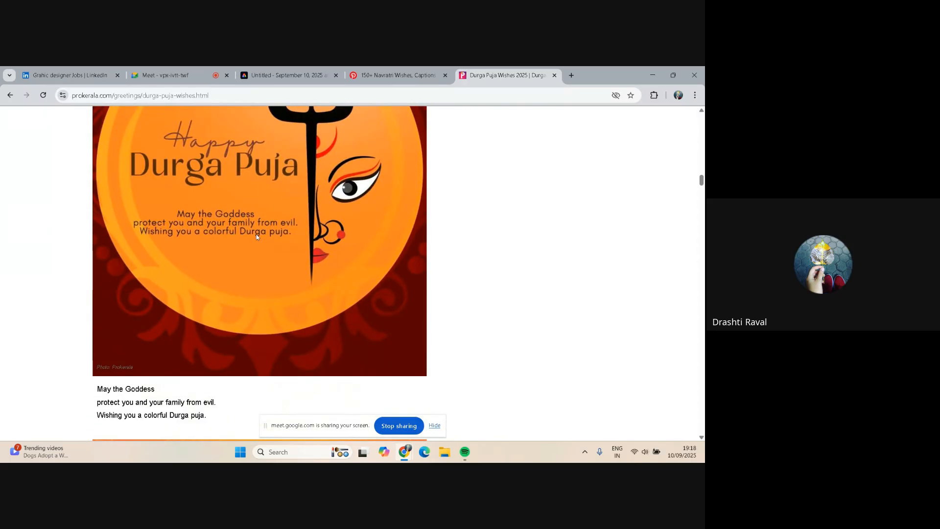
scroll(256, 234, down, 2)
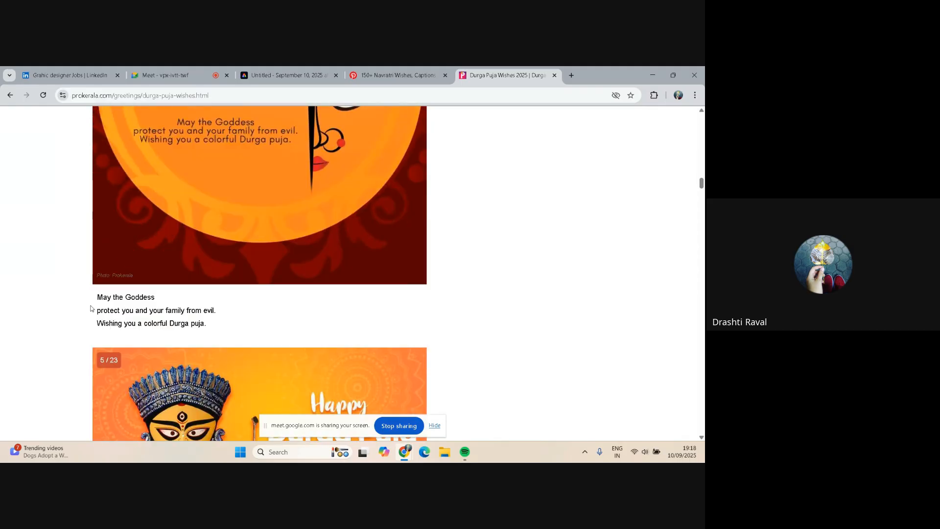
drag(99, 296, 212, 328)
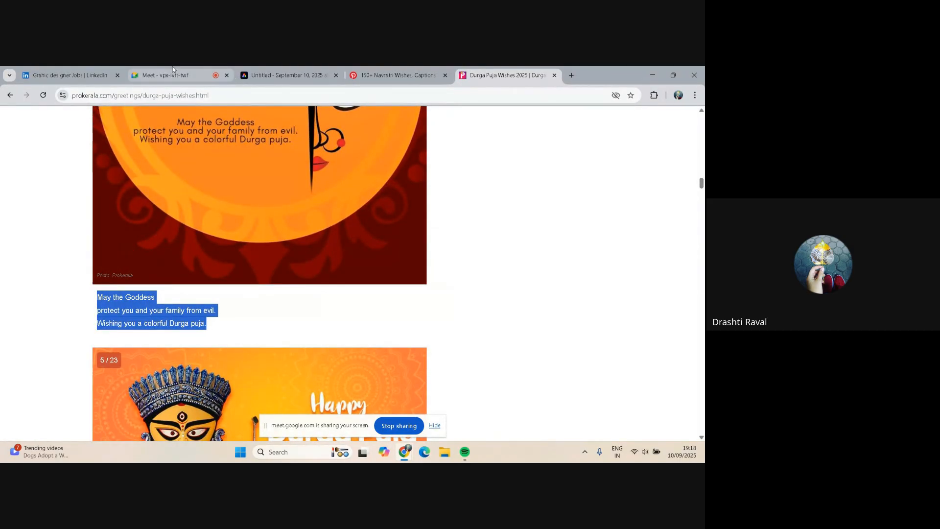
Return to the design and rename it "Happy Navratri Post"
click(289, 74)
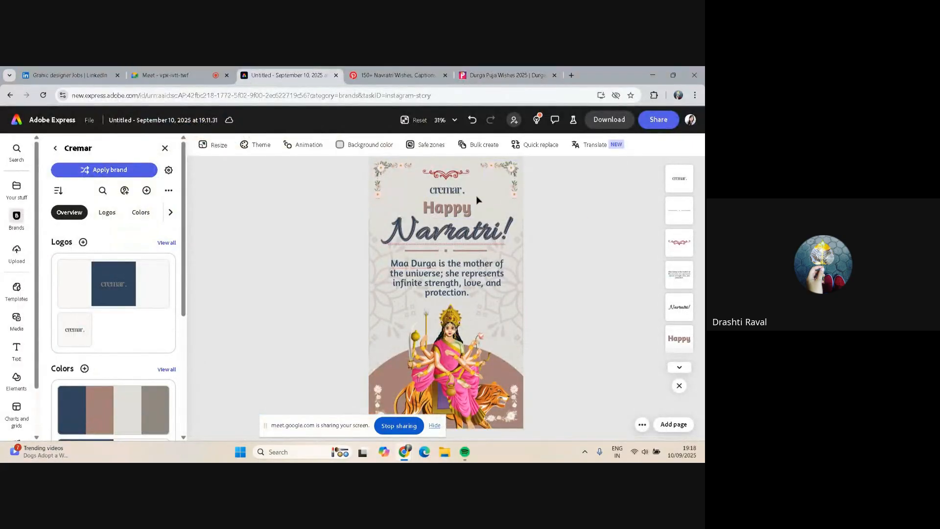
click(162, 121)
key(BackSpace)
key(BackSpace)
key(BackSpace)
key(BackSpace)
key(BackSpace)
key(BackSpace)
key(BackSpace)
key(BackSpace)
key(BackSpace)
key(BackSpace)
key(BackSpace)
key(BackSpace)
key(BackSpace)
key(BackSpace)
key(BackSpace)
key(BackSpace)
key(BackSpace)
key(BackSpace)
key(BackSpace)
key(BackSpace)
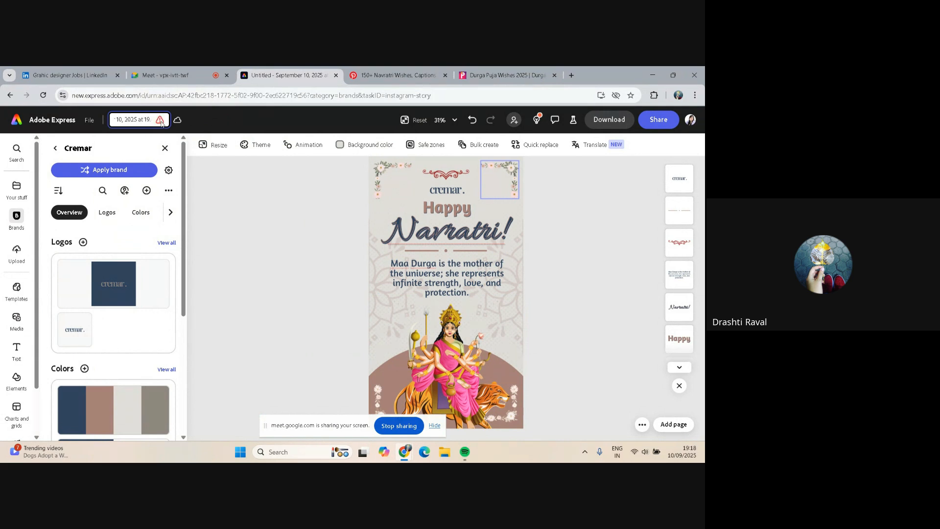
key(BackSpace)
key(BackSpace)
key(BackSpace)
key(BackSpace)
key(BackSpace)
text(Ha)
key(Escape)
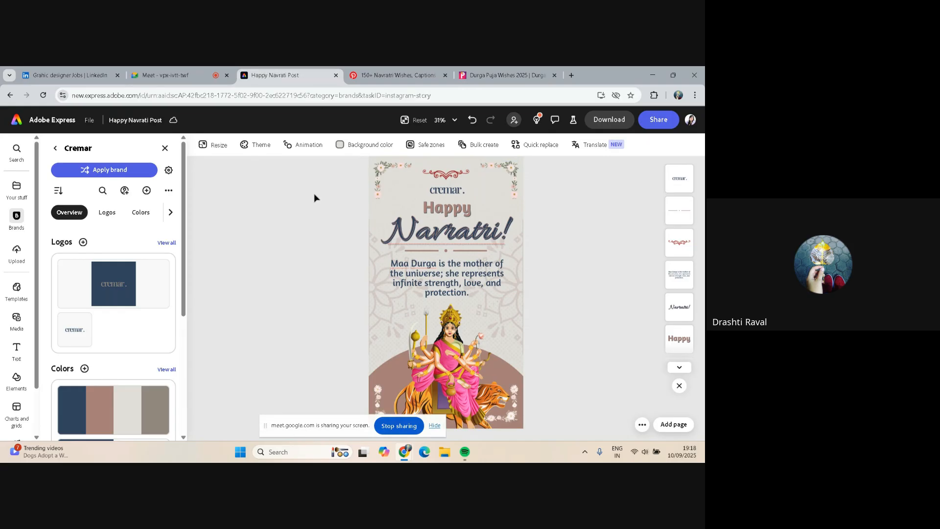
Try the Above the Beyond Script font on the "Navratri!" heading and undo the change
click(410, 237)
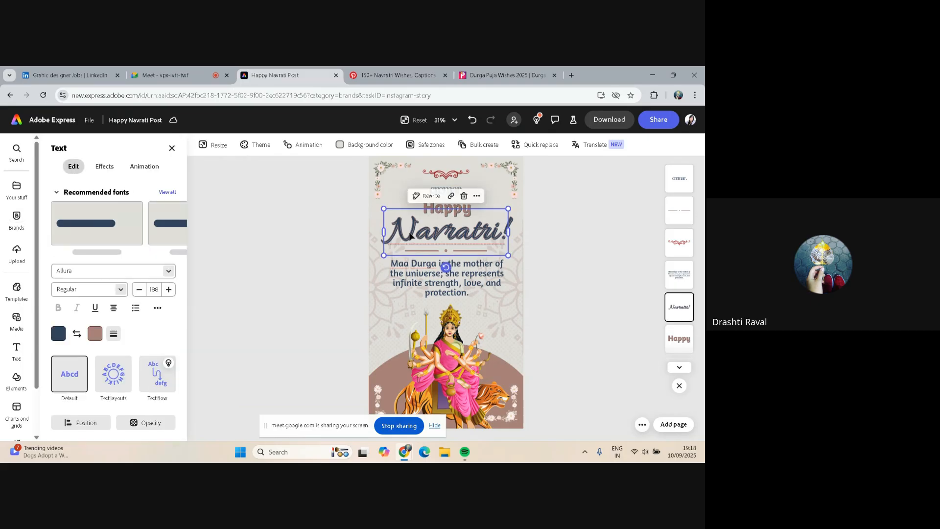
click(166, 271)
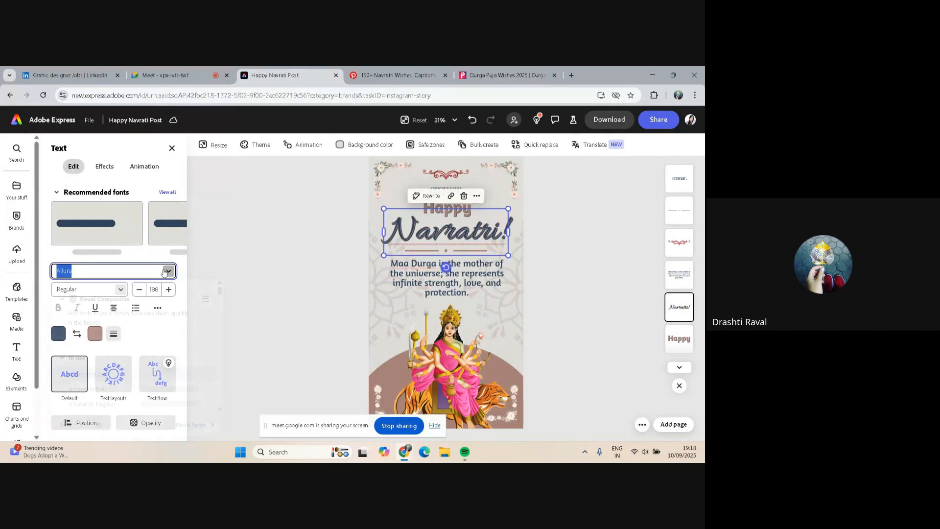
scroll(164, 327, down, 3)
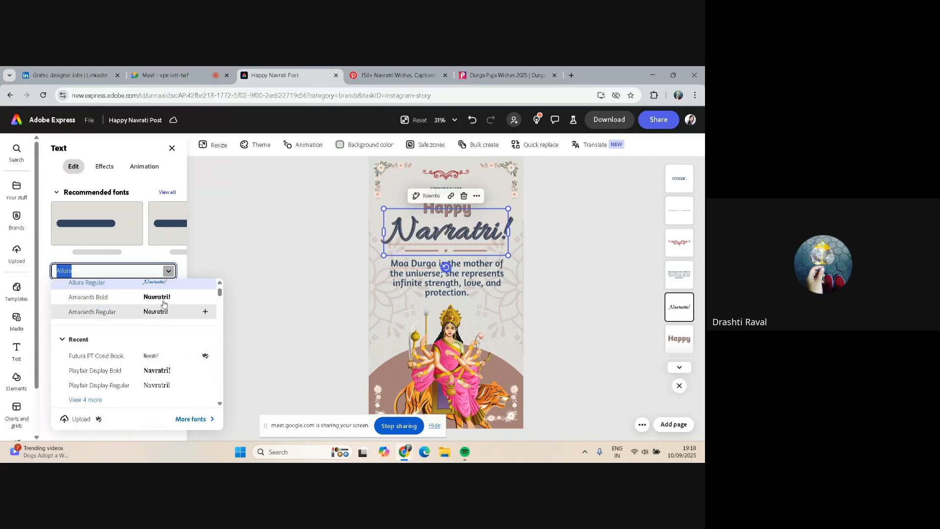
scroll(146, 338, down, 2)
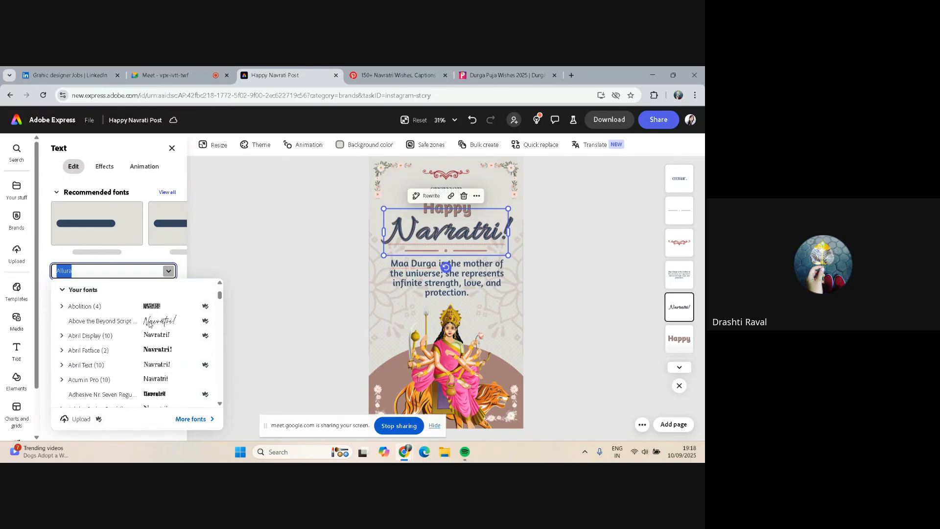
click(150, 321)
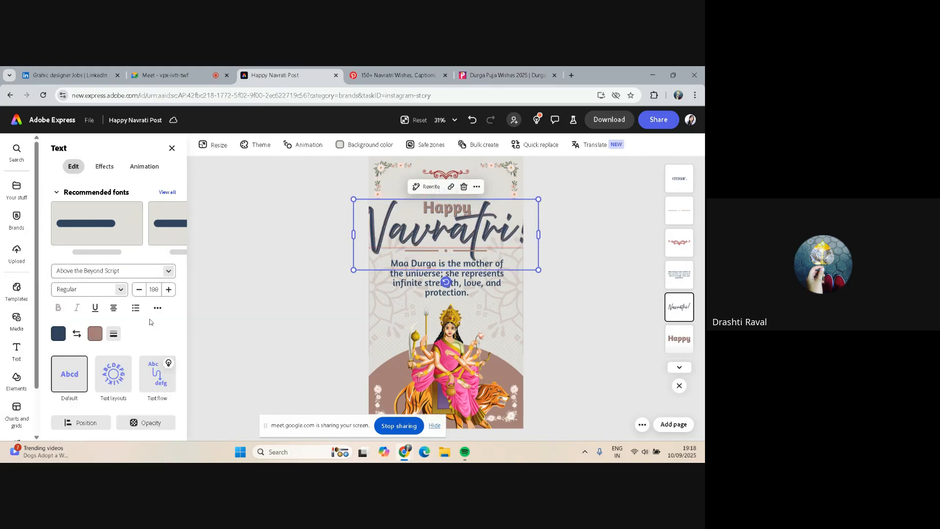
click(142, 271)
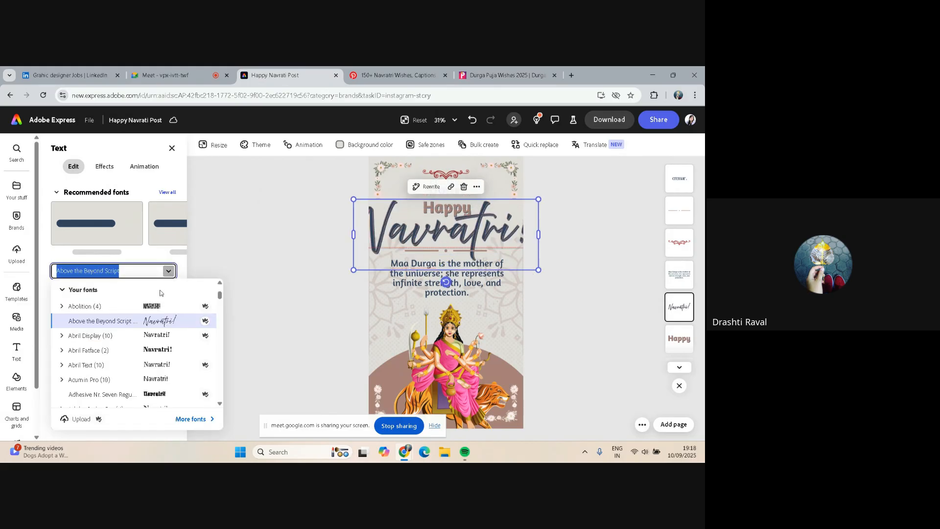
scroll(154, 339, down, 1)
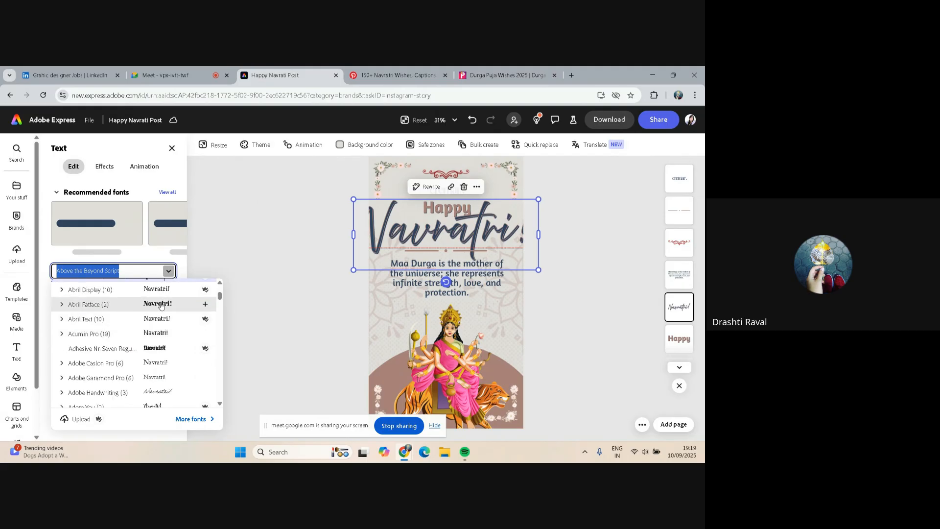
scroll(158, 323, down, 2)
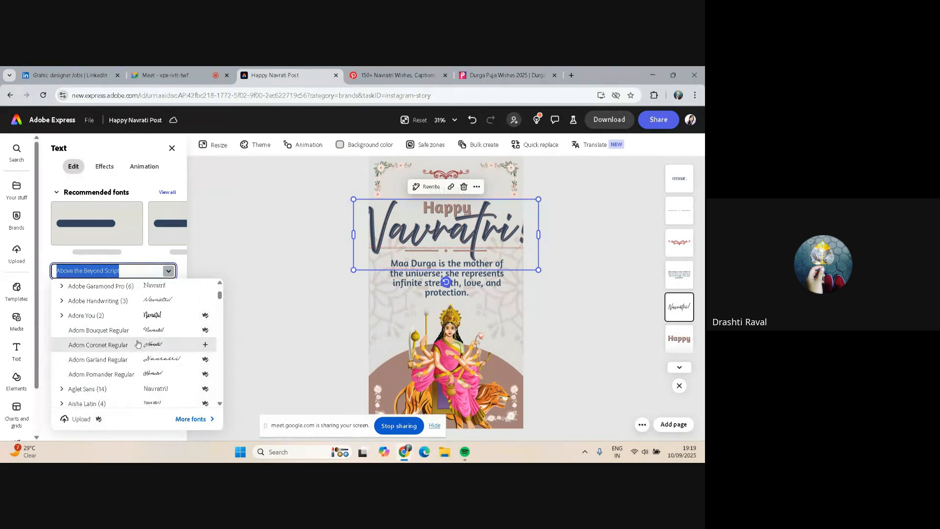
scroll(137, 343, up, 5)
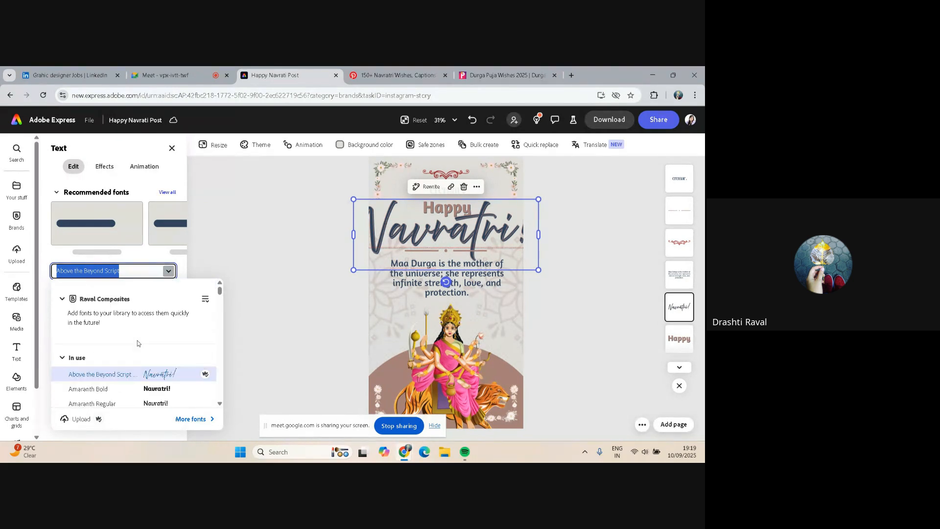
click(253, 254)
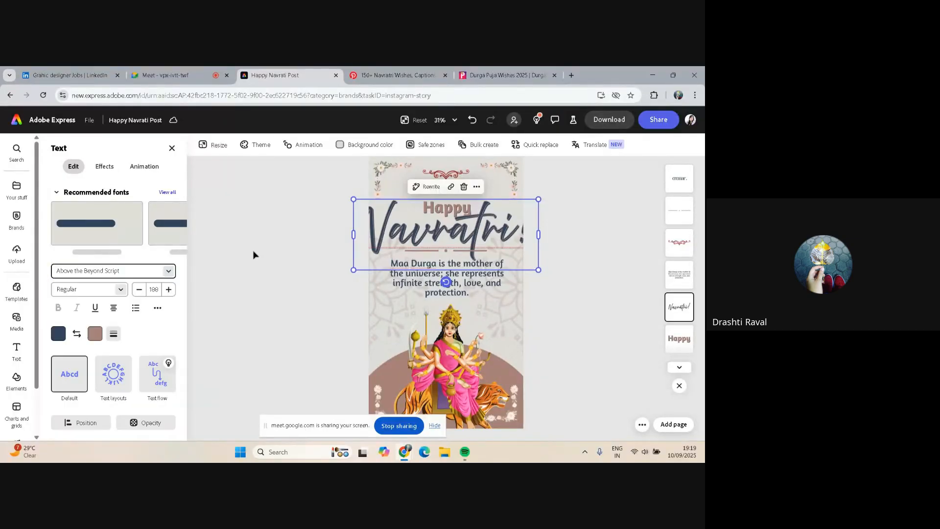
click(253, 255)
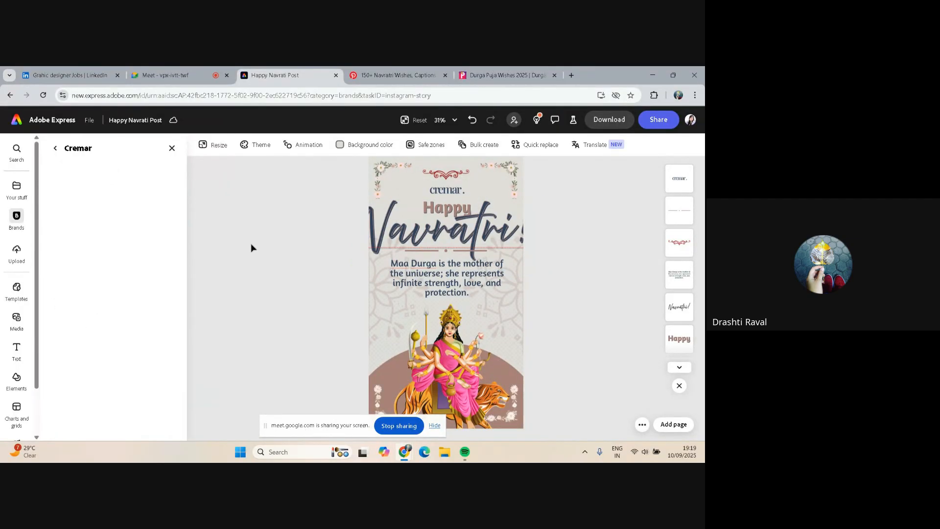
key(ctrl+z)
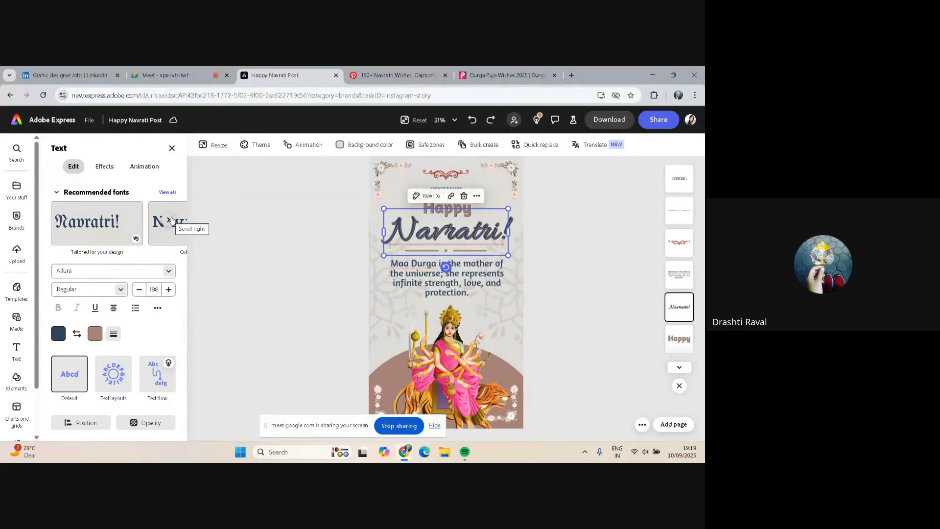
Apply the AnnabelleJF font to the "Navratri!" heading from the recommended font suggestions
click(169, 220)
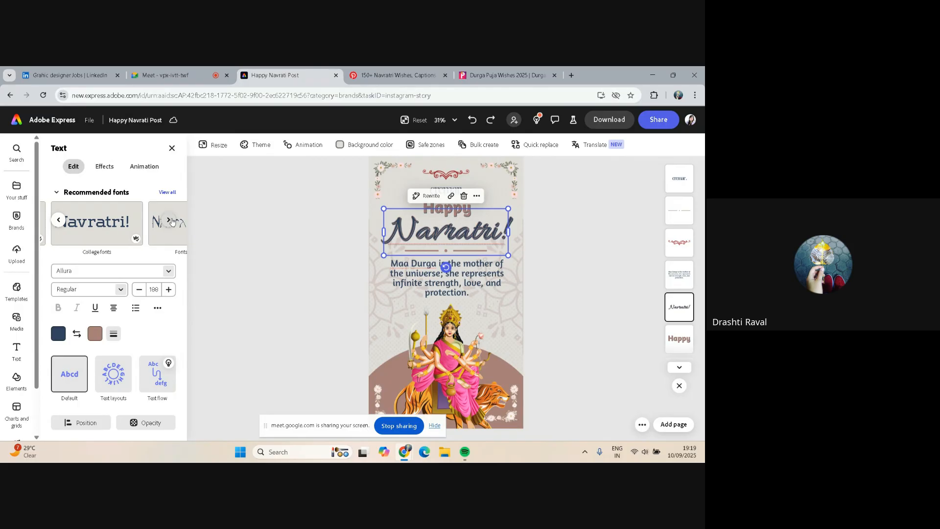
click(169, 220)
click(169, 220)
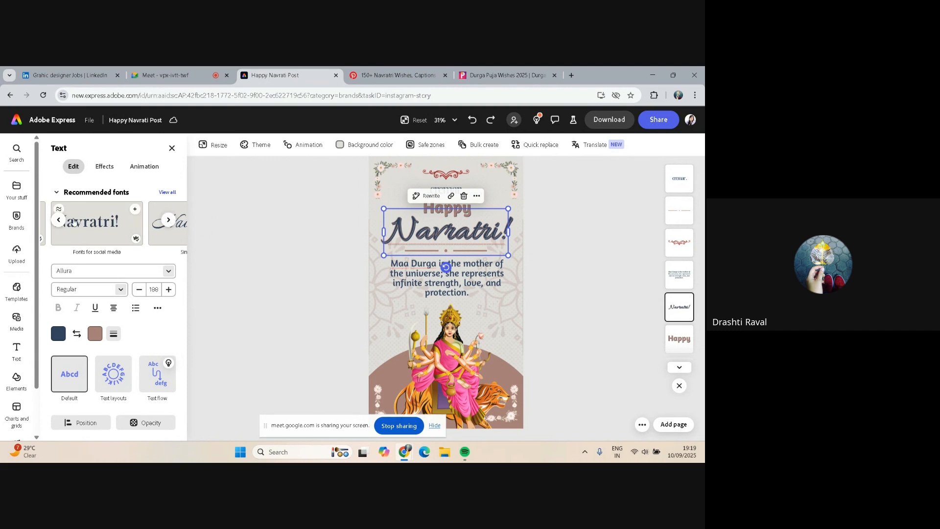
click(172, 223)
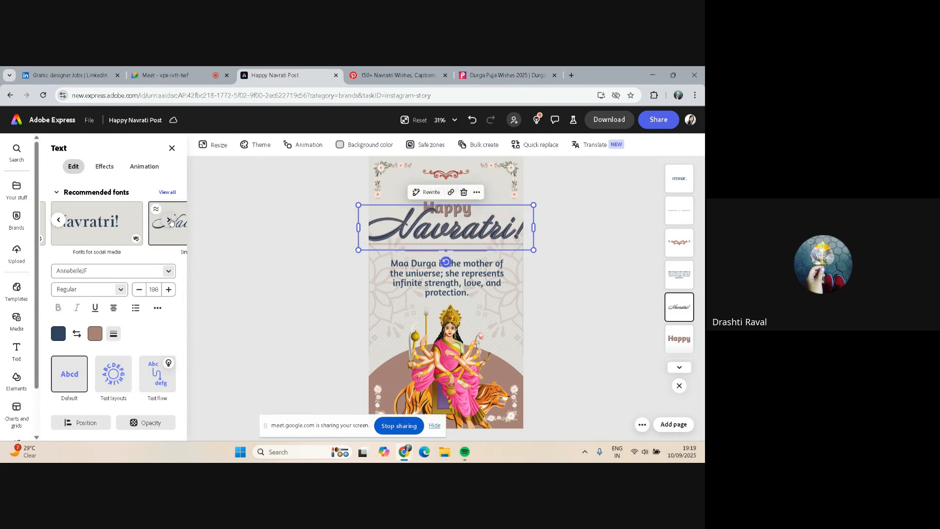
click(169, 220)
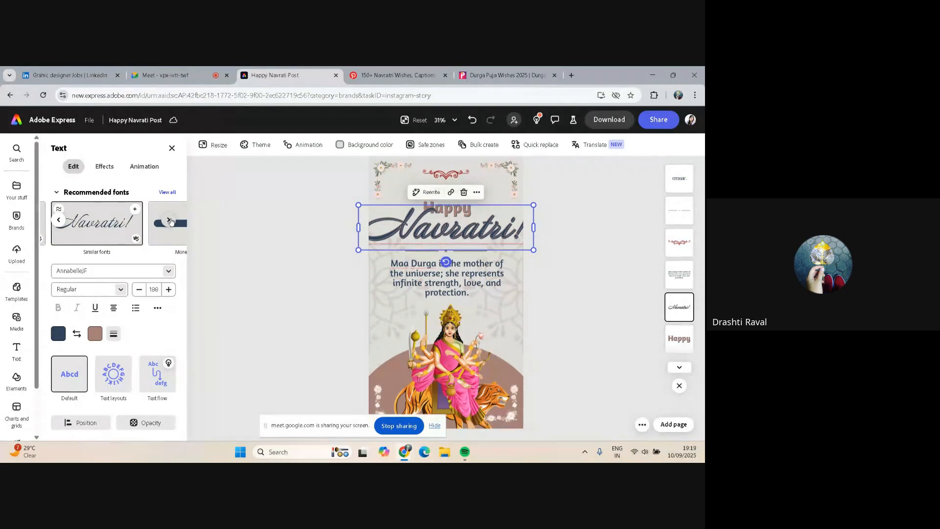
click(169, 221)
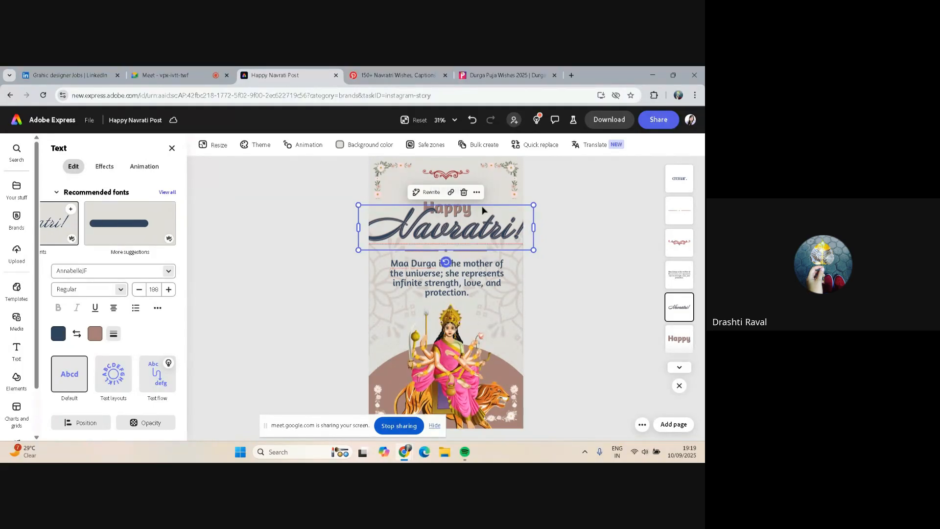
Open a new browser tab and search Google for "adobe fonts"
click(571, 76)
click(558, 96)
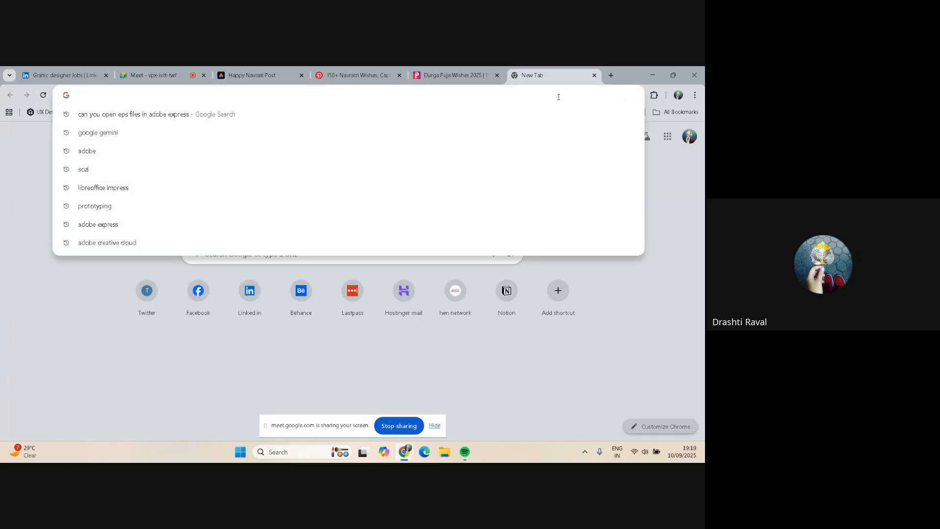
text(adobe)
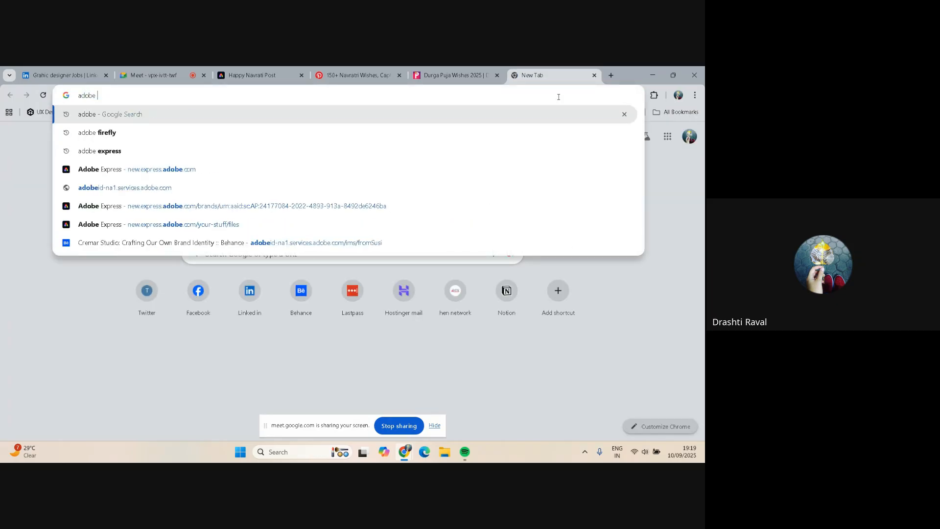
text( fonts)
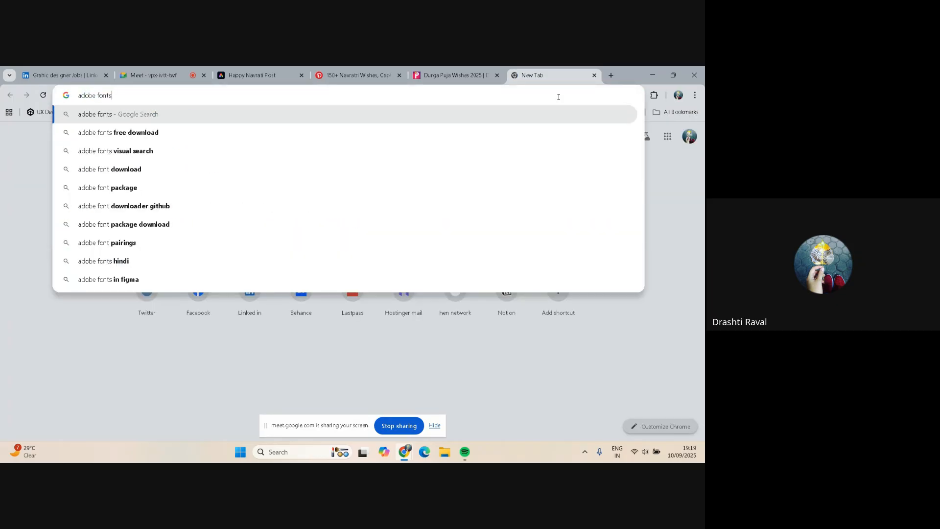
key(Return)
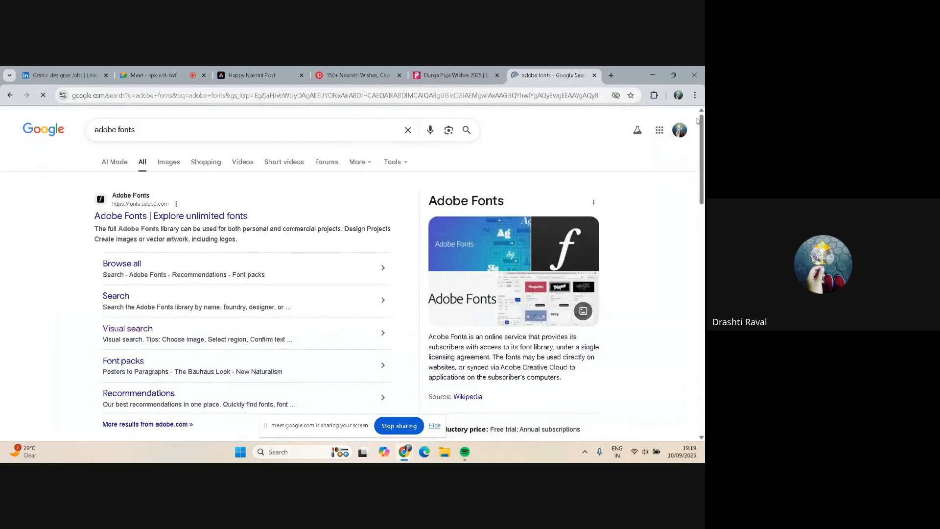
Open the Adobe Fonts site and browse its trending, new release and hidden gem font sections
click(176, 216)
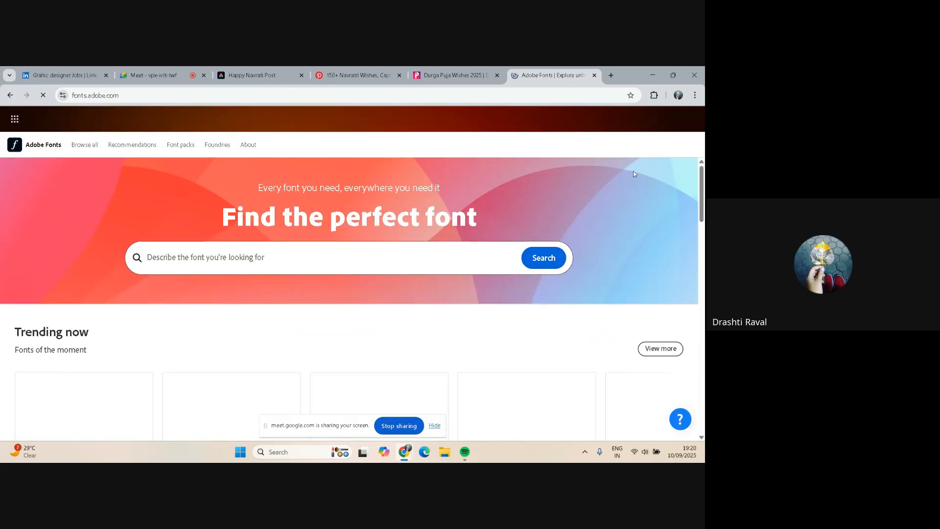
scroll(633, 171, down, 2)
scroll(571, 238, down, 1)
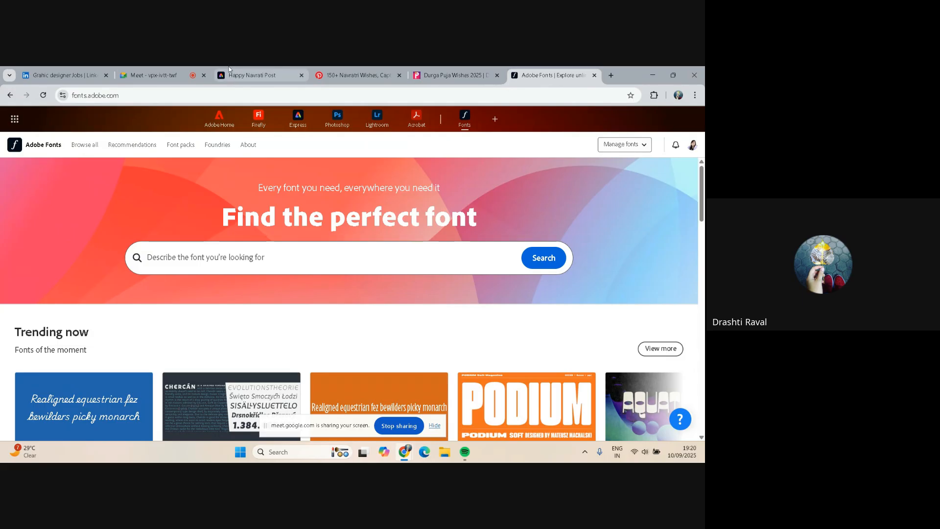
scroll(540, 180, down, 3)
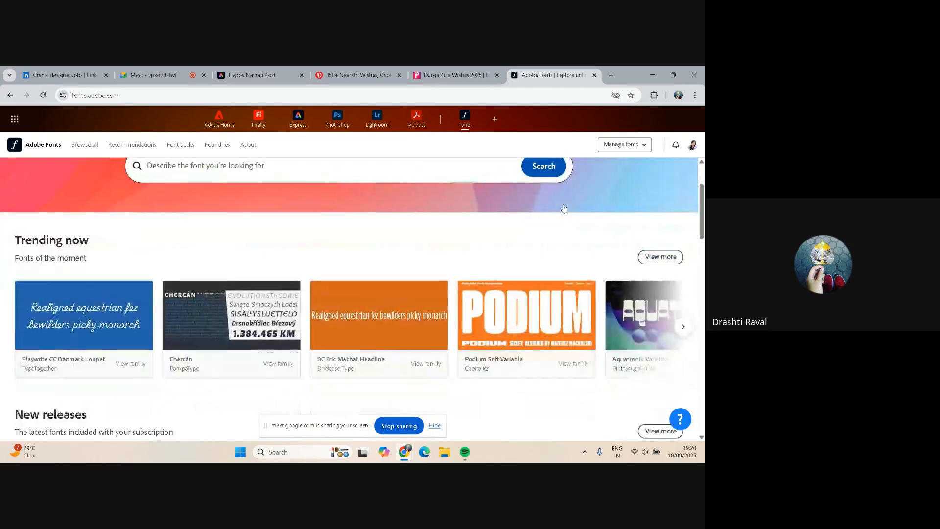
scroll(543, 265, down, 4)
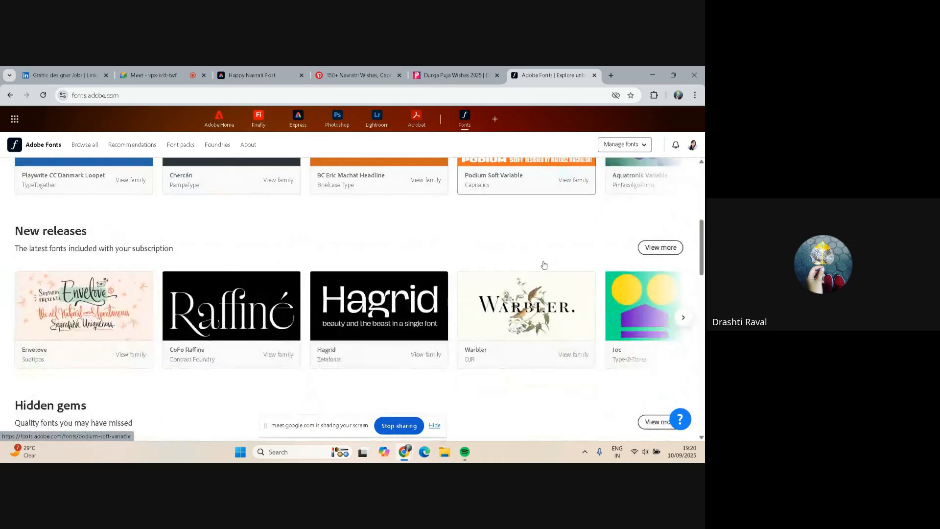
scroll(543, 264, down, 1)
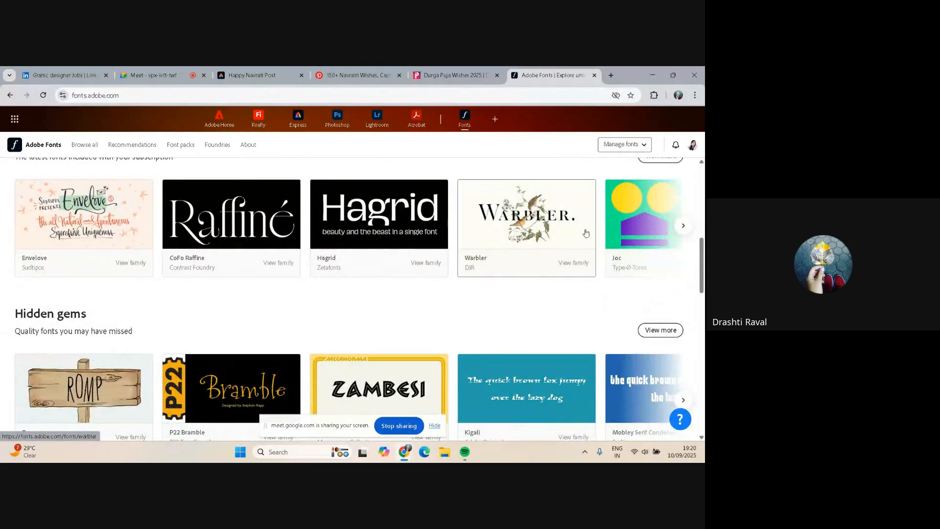
scroll(651, 232, down, 3)
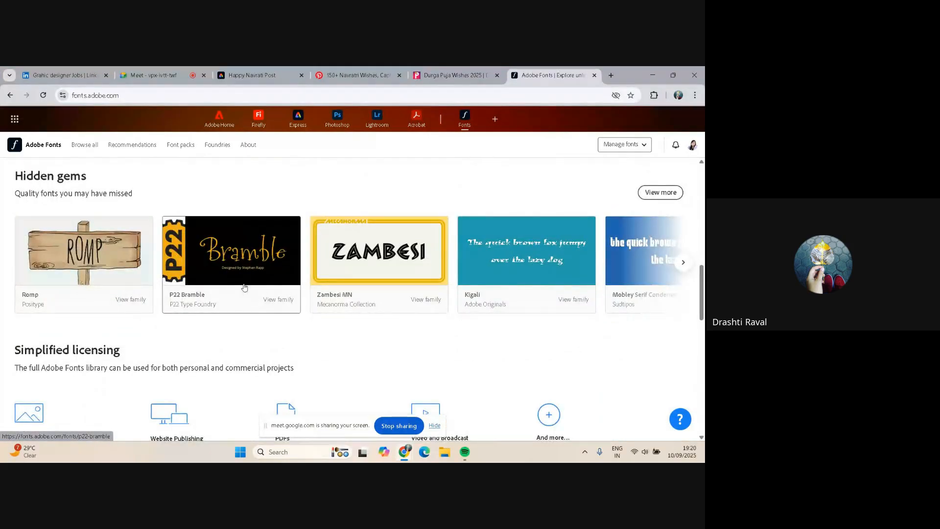
scroll(268, 277, down, 3)
scroll(268, 277, up, 6)
scroll(268, 277, up, 5)
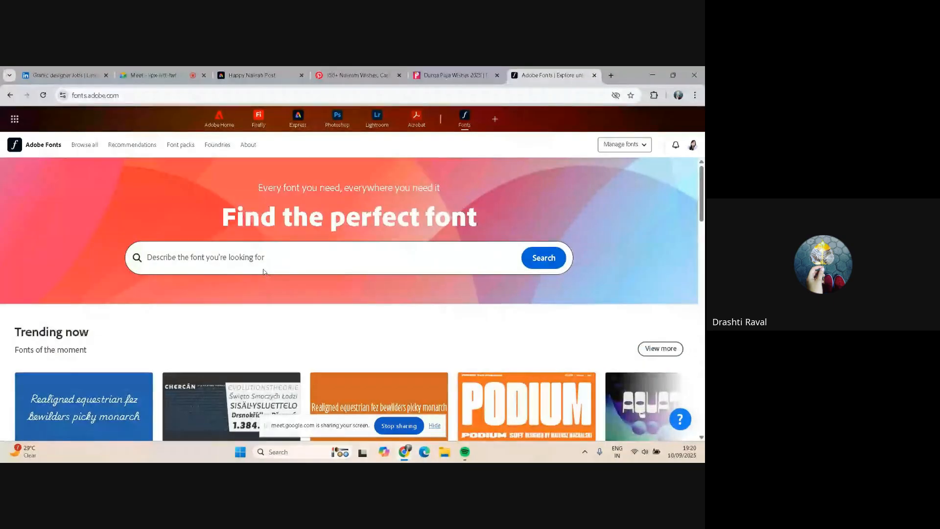
Search the Adobe Fonts library for "creative fonts"
click(222, 253)
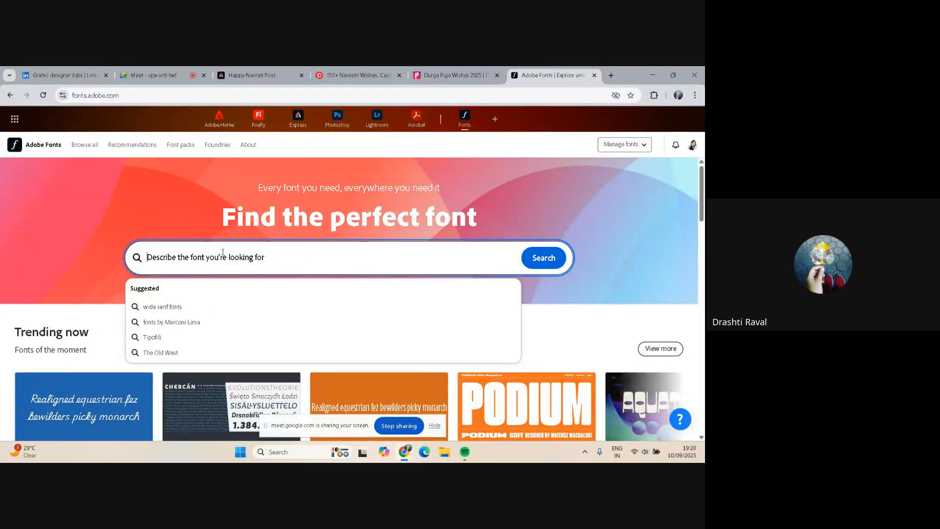
text(creat)
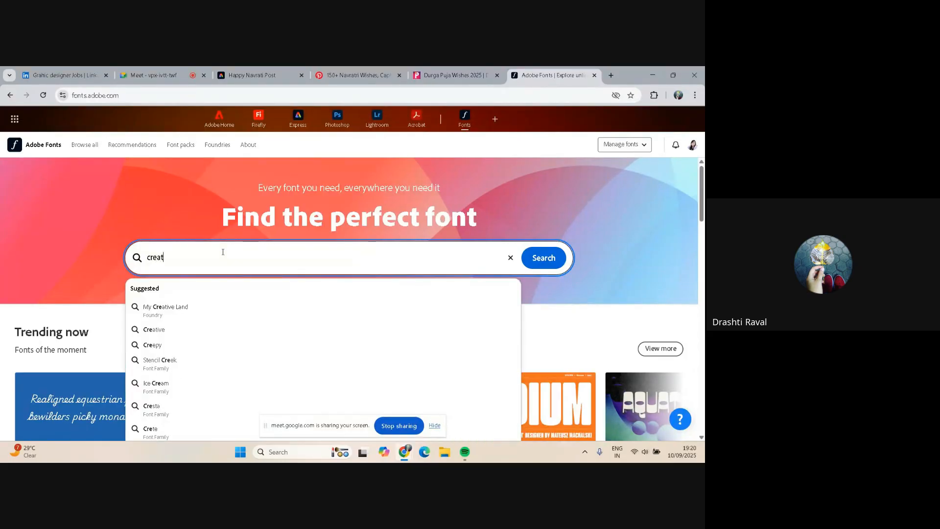
text(ive )
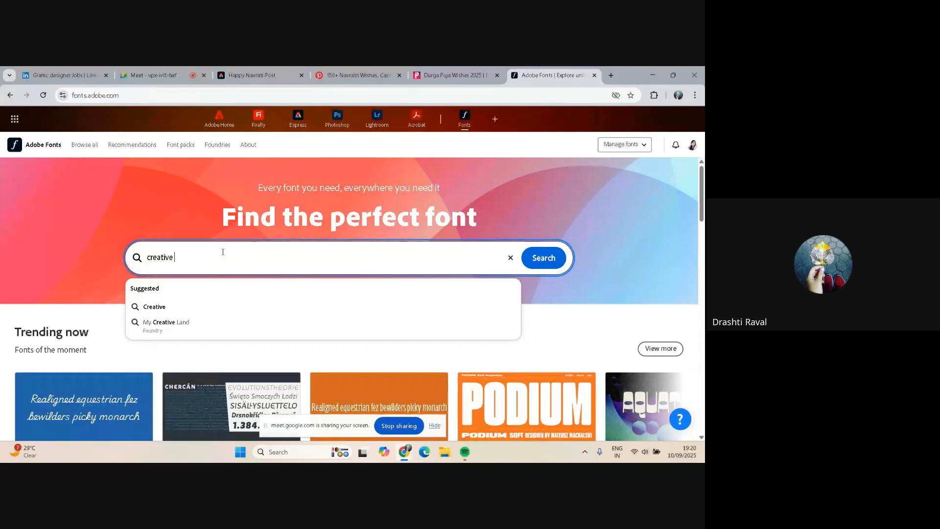
text(fonts)
click(556, 250)
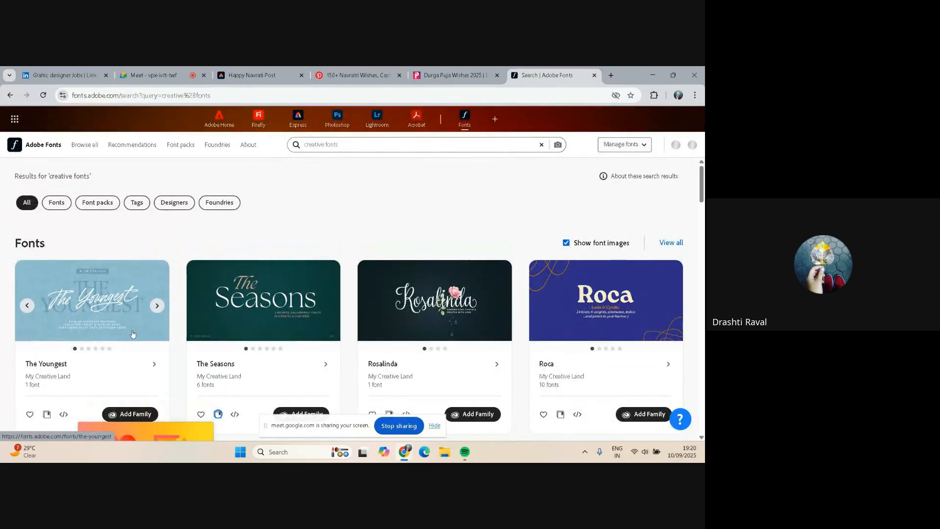
Browse the creative fonts results and open the Amandine font family page
scroll(631, 282, down, 3)
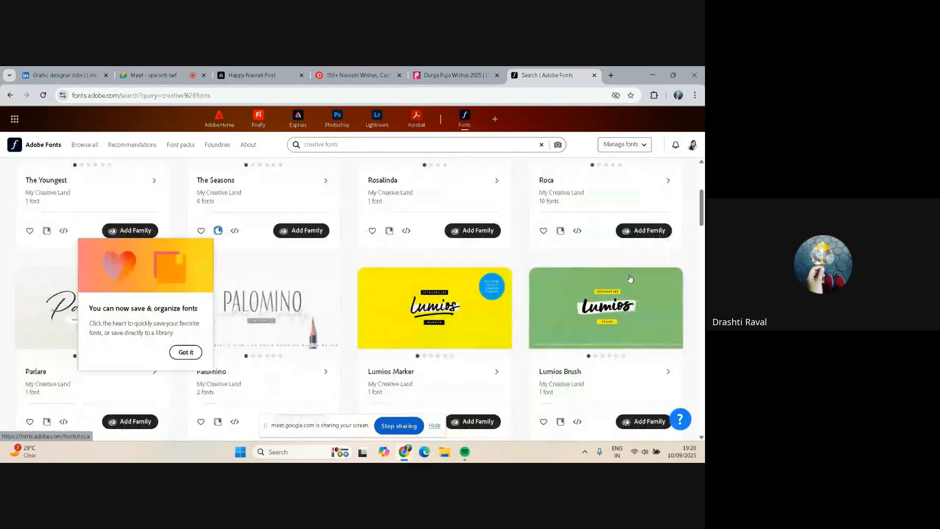
scroll(630, 279, down, 5)
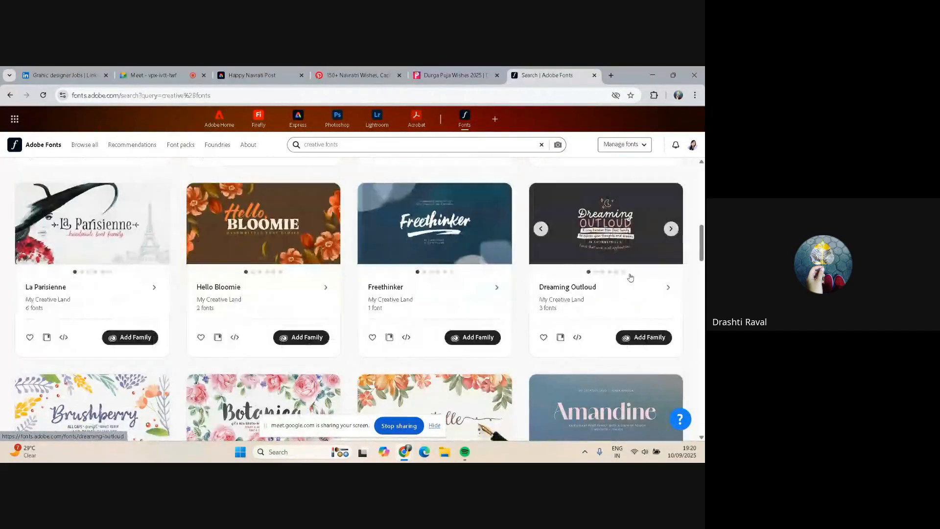
scroll(630, 277, down, 3)
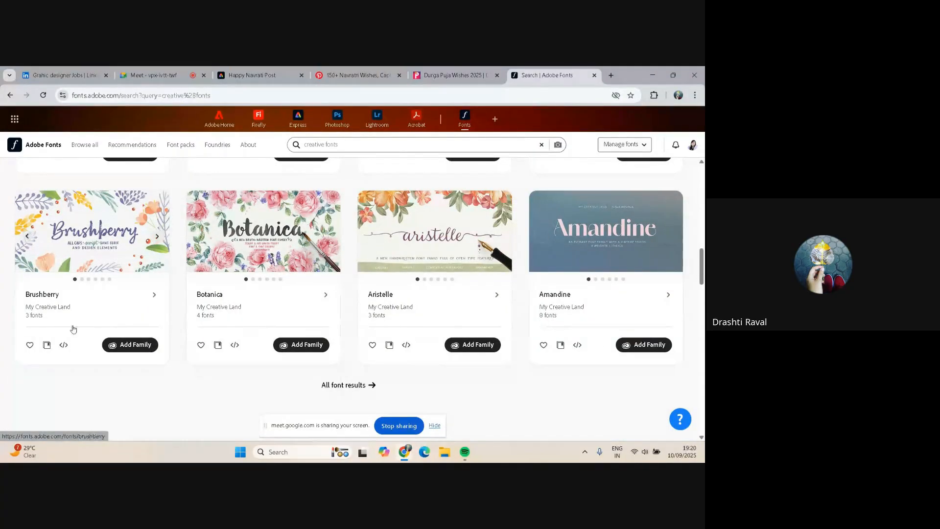
click(606, 228)
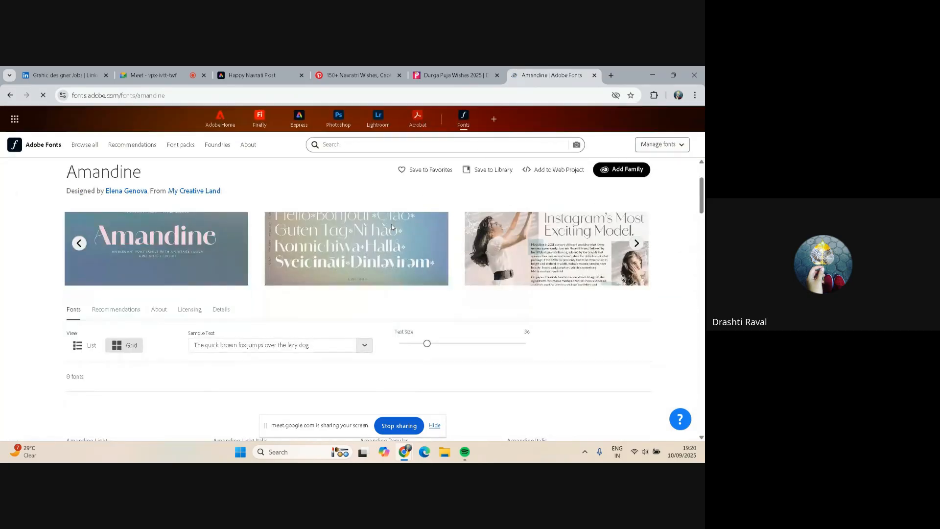
Examine the Amandine family's individual font styles and weights
scroll(382, 239, down, 5)
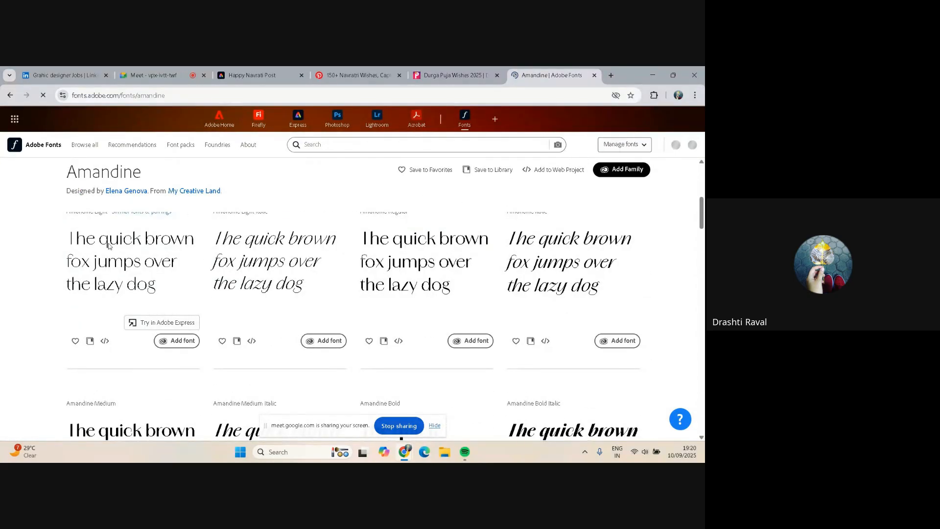
scroll(538, 269, down, 3)
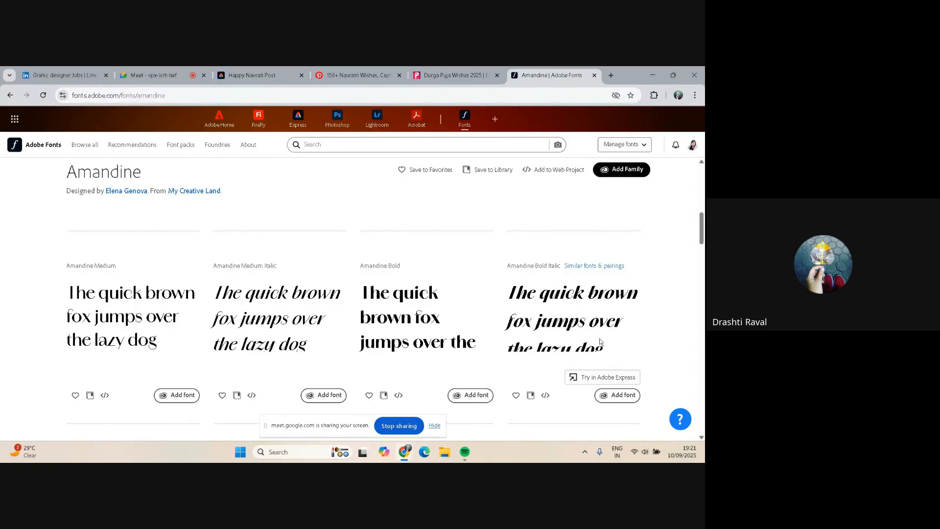
scroll(600, 341, up, 5)
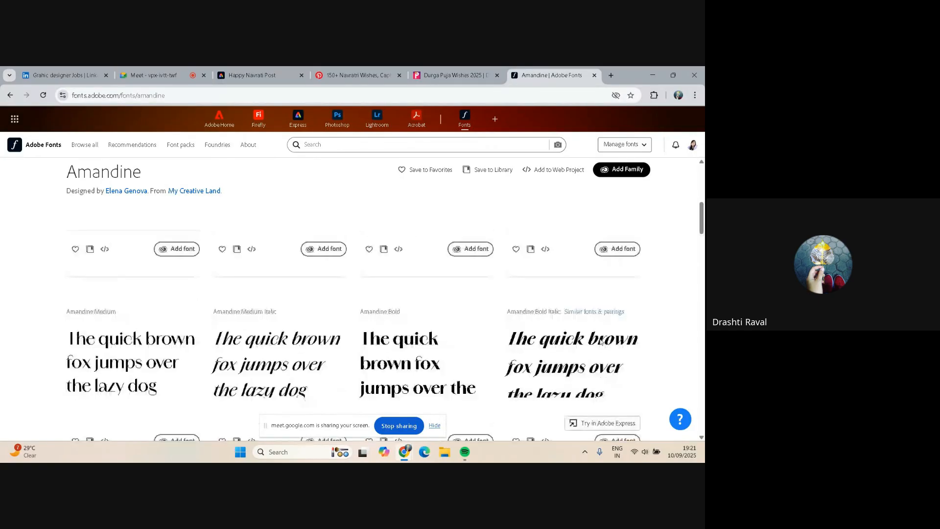
scroll(63, 273, down, 2)
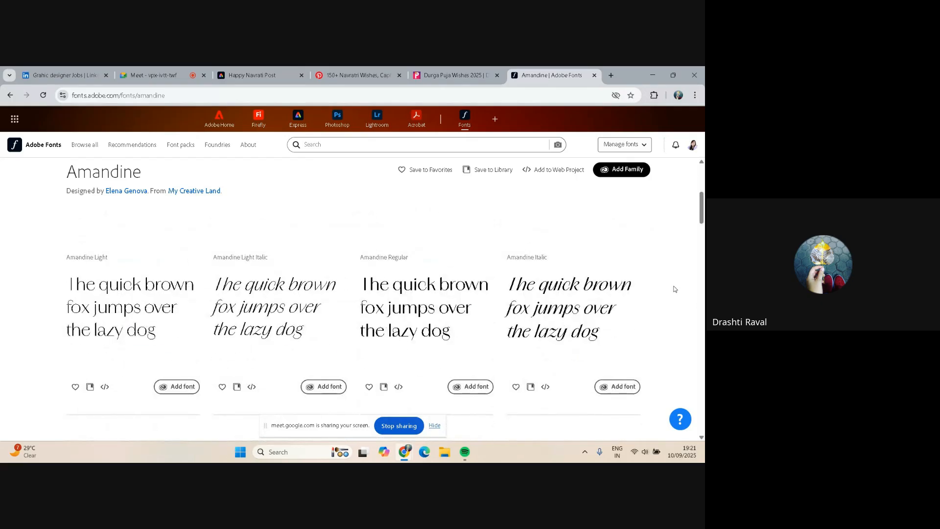
scroll(673, 289, down, 3)
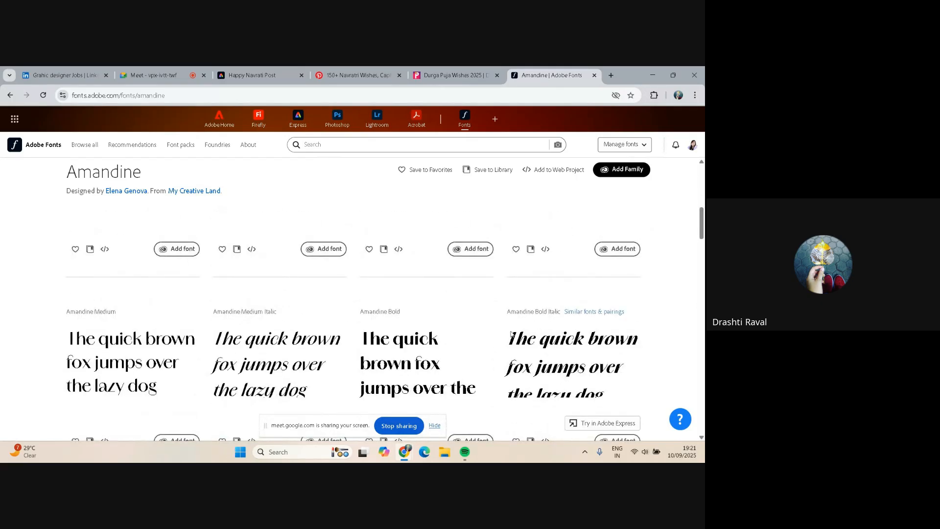
scroll(547, 338, down, 1)
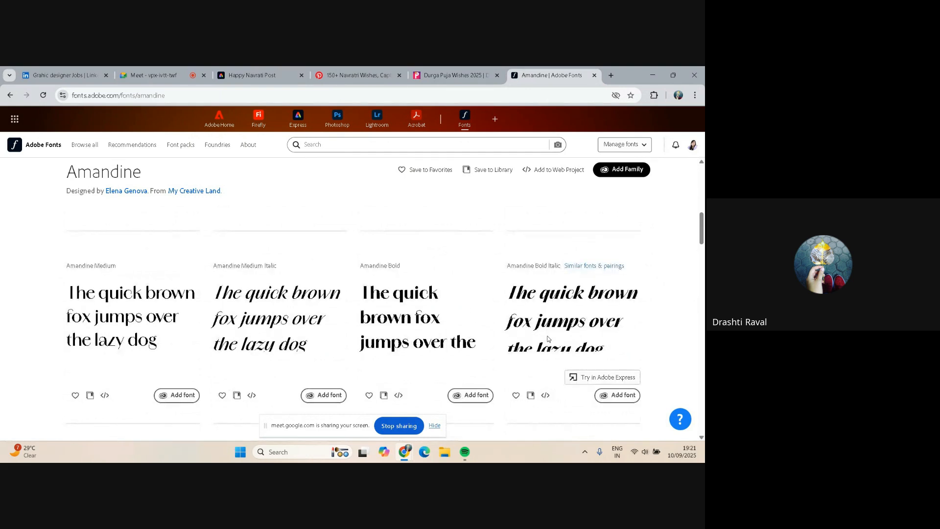
scroll(547, 339, up, 4)
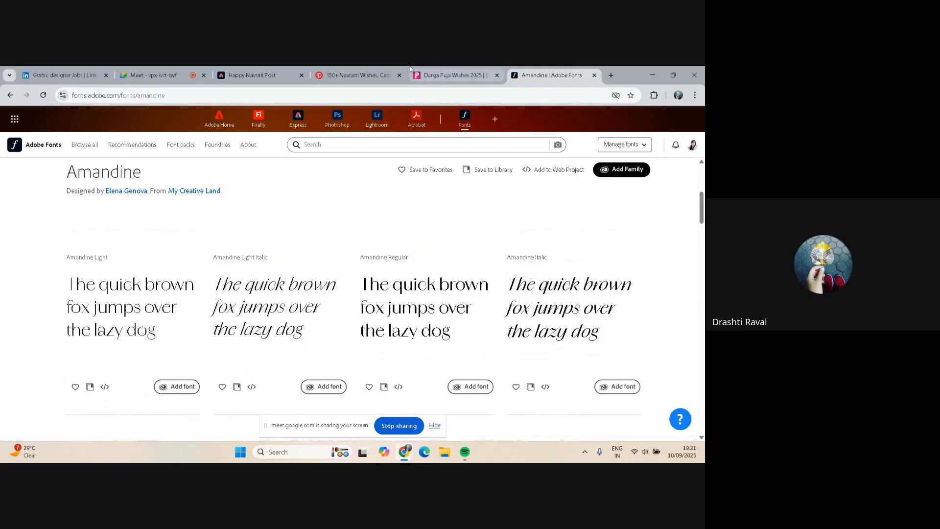
Return to the creative fonts search results, copy their page link and post it in the Google Meet in-call chat
click(611, 75)
click(463, 75)
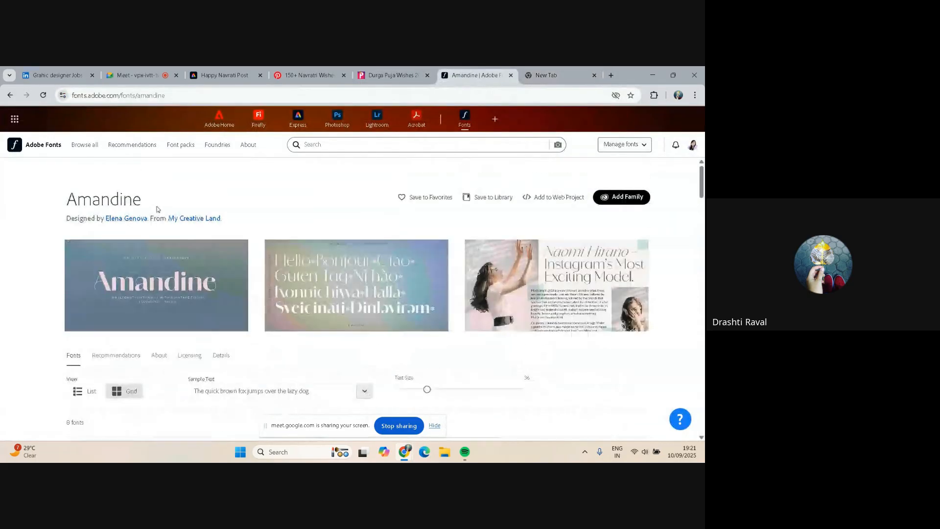
click(10, 95)
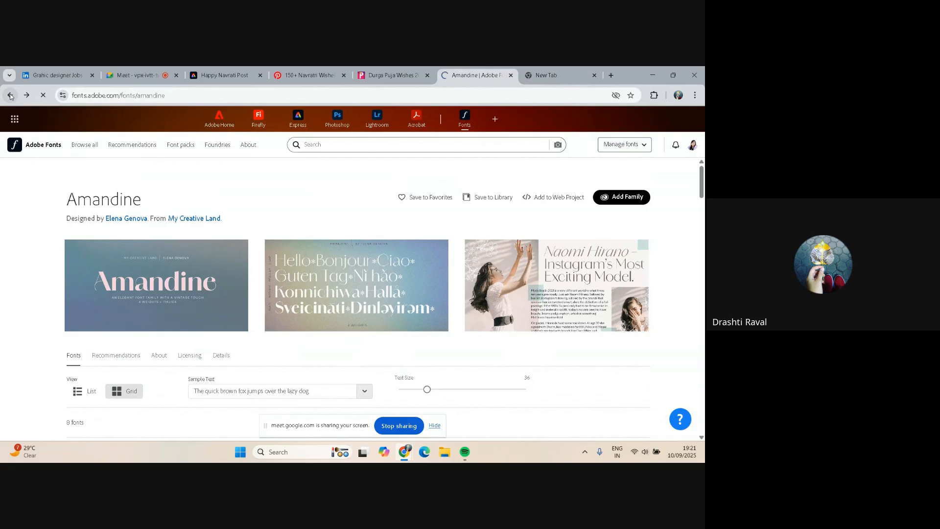
click(252, 96)
key(ctrl+c)
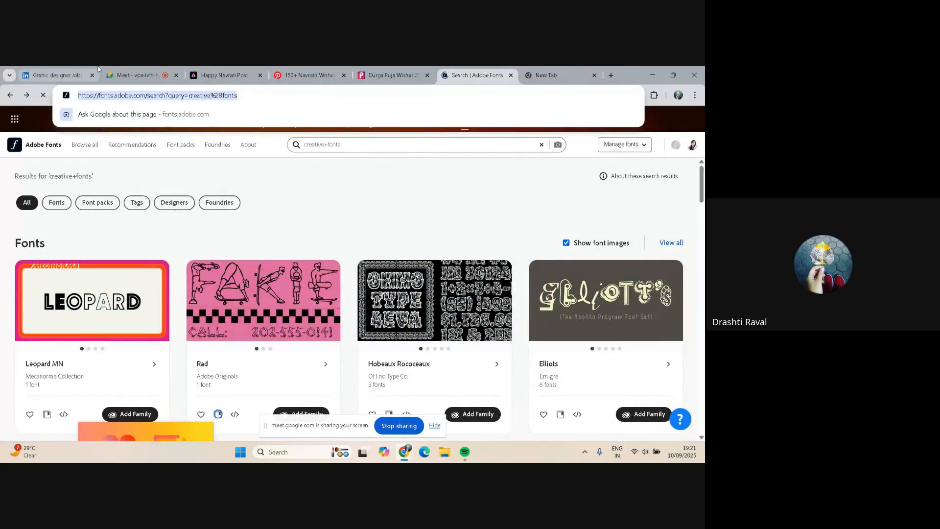
click(132, 75)
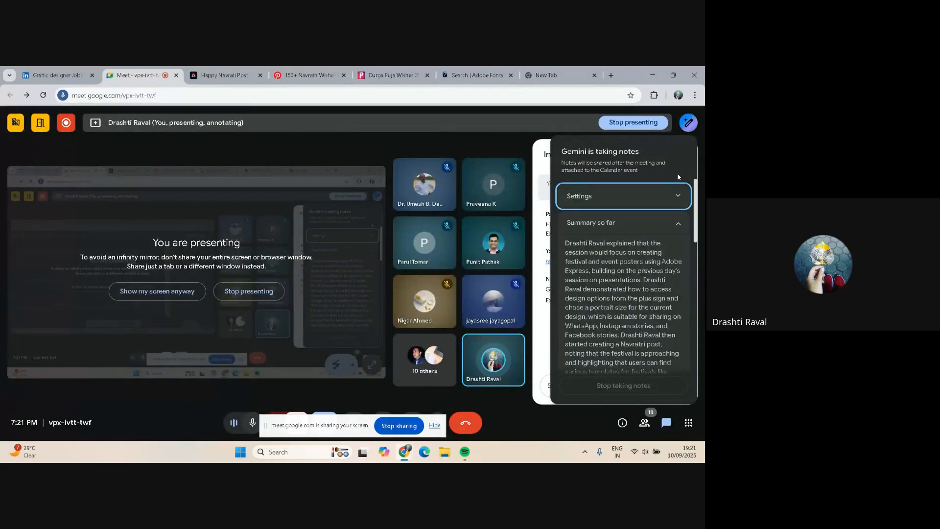
click(582, 408)
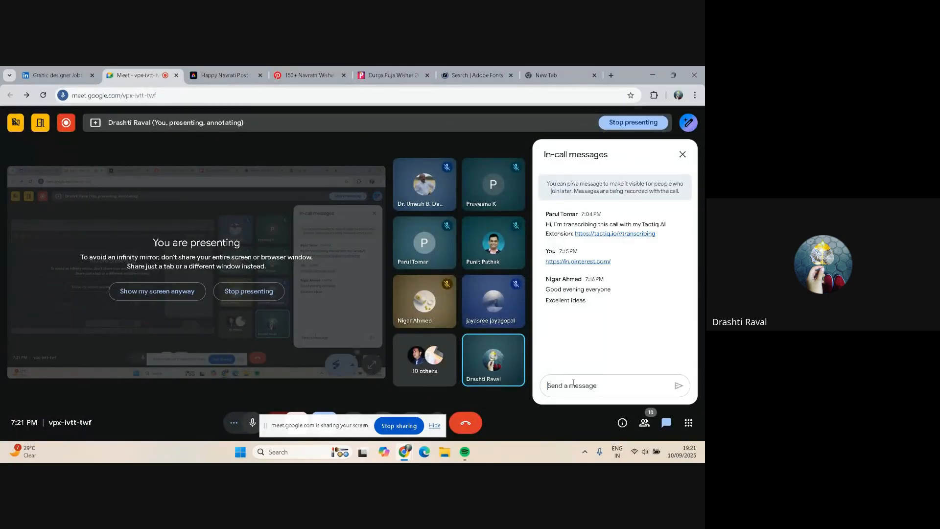
key(ctrl+v)
key(shift+Return)
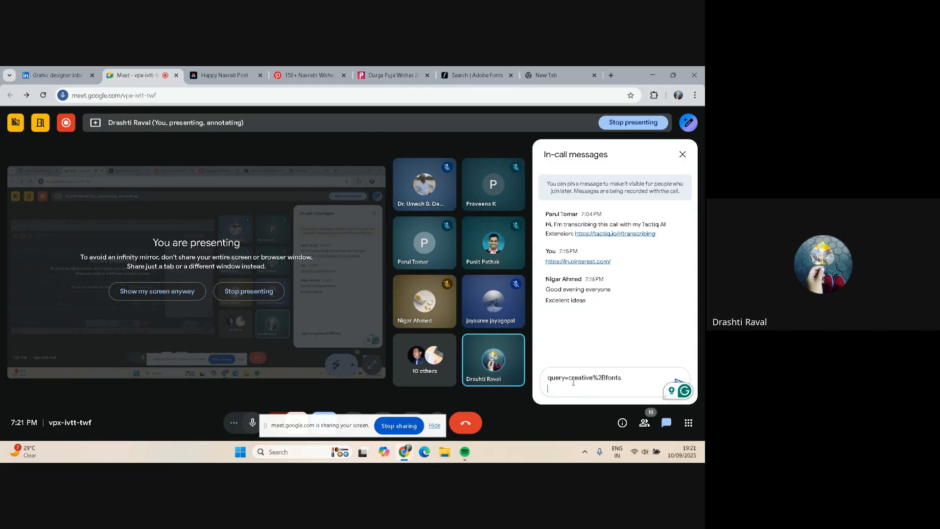
key(Return)
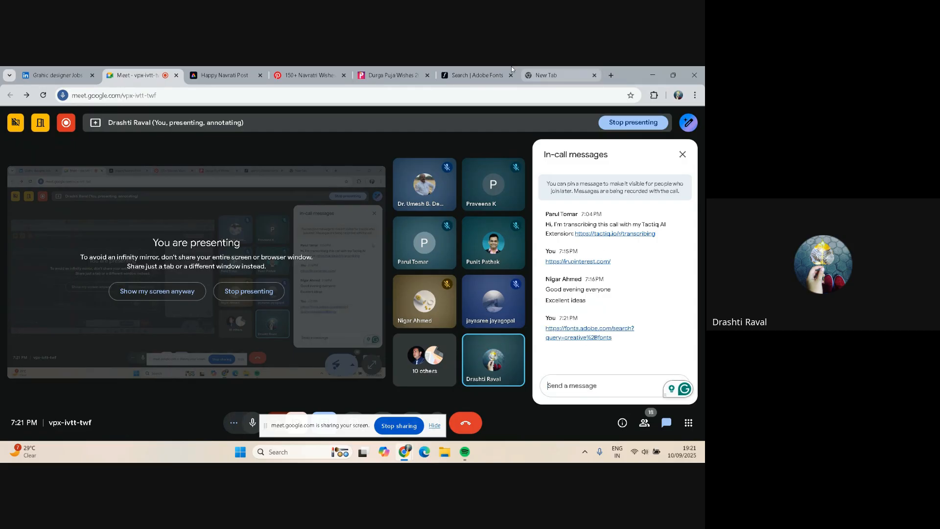
Open a new browser tab and search the web for "google font"
click(555, 74)
click(274, 93)
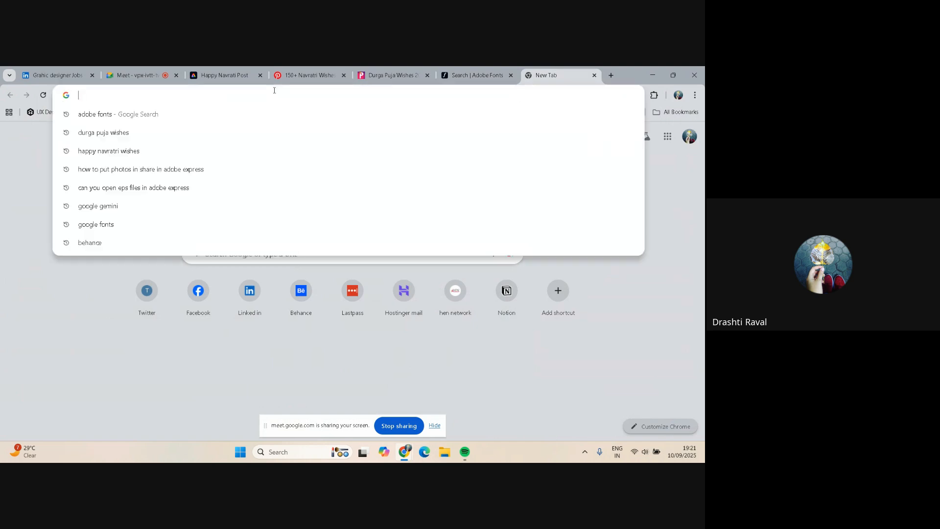
text(google)
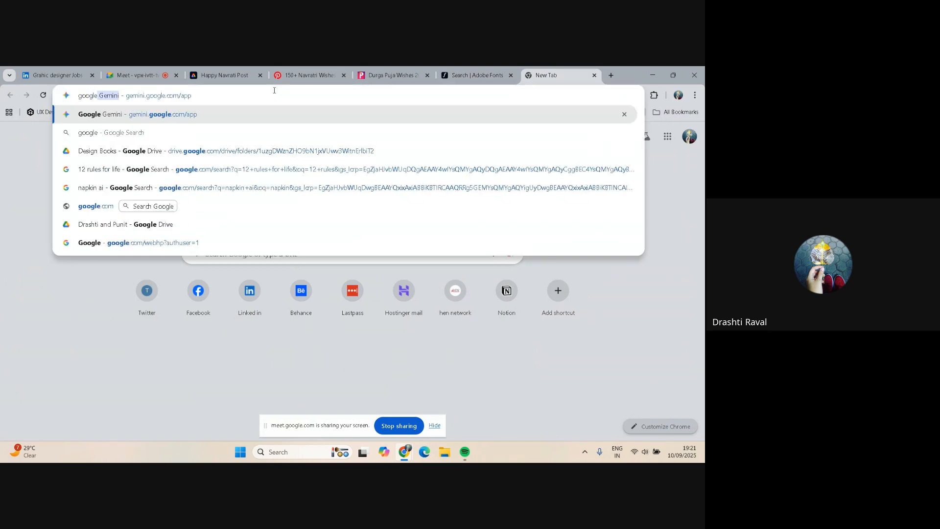
text( font)
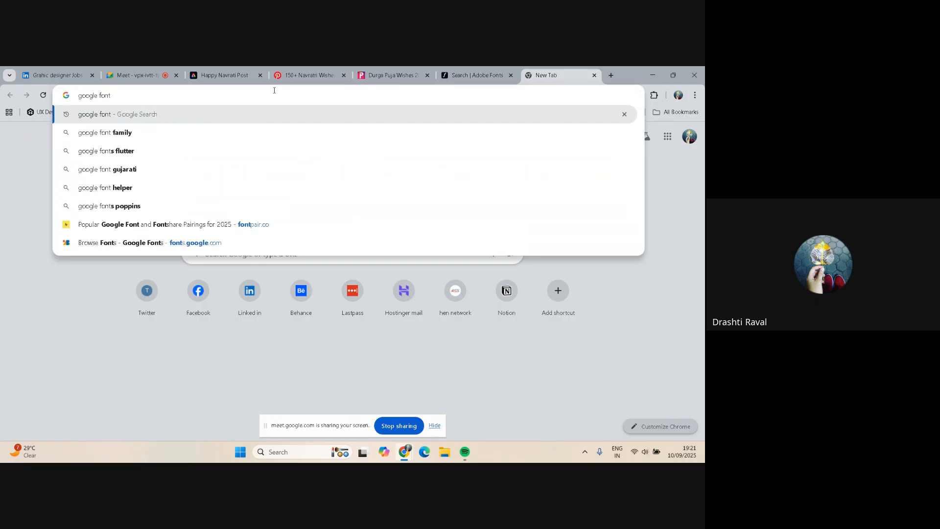
key(Return)
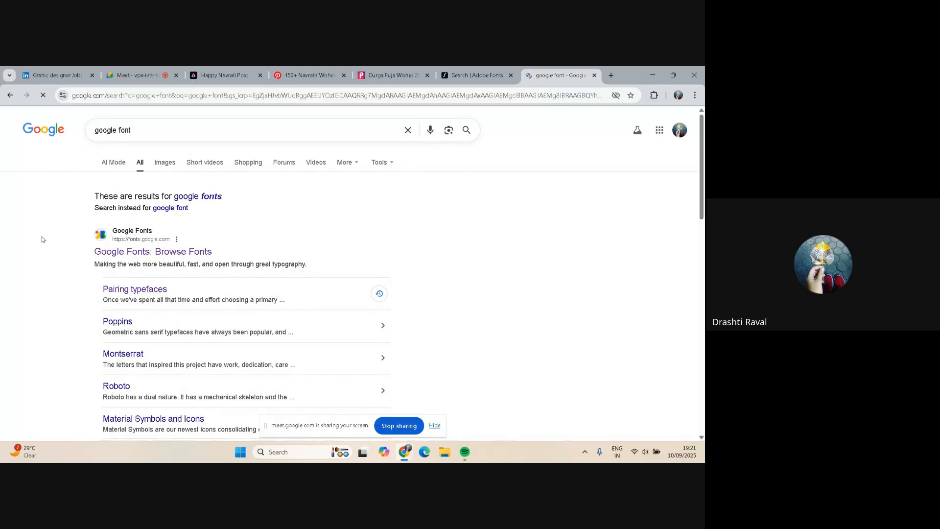
Open the Google Fonts site and scroll through the font families and feeling filters
click(116, 253)
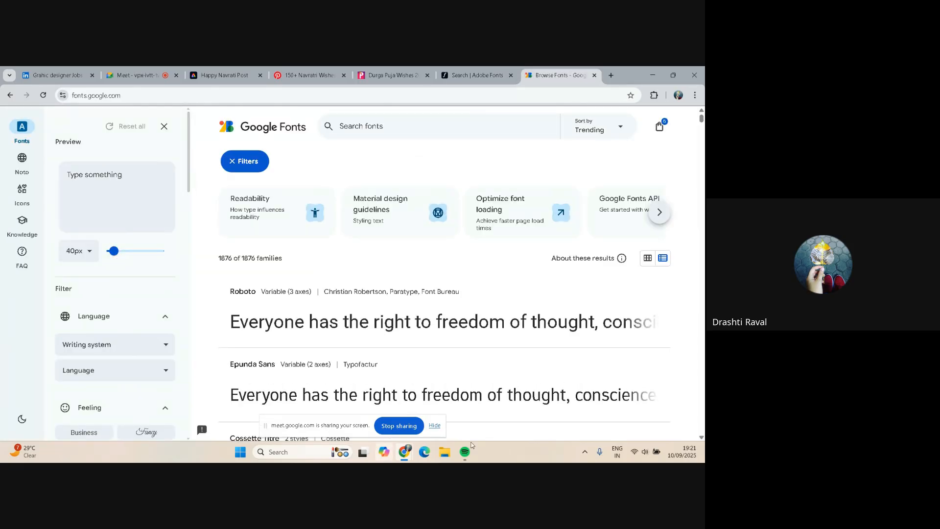
scroll(602, 313, down, 4)
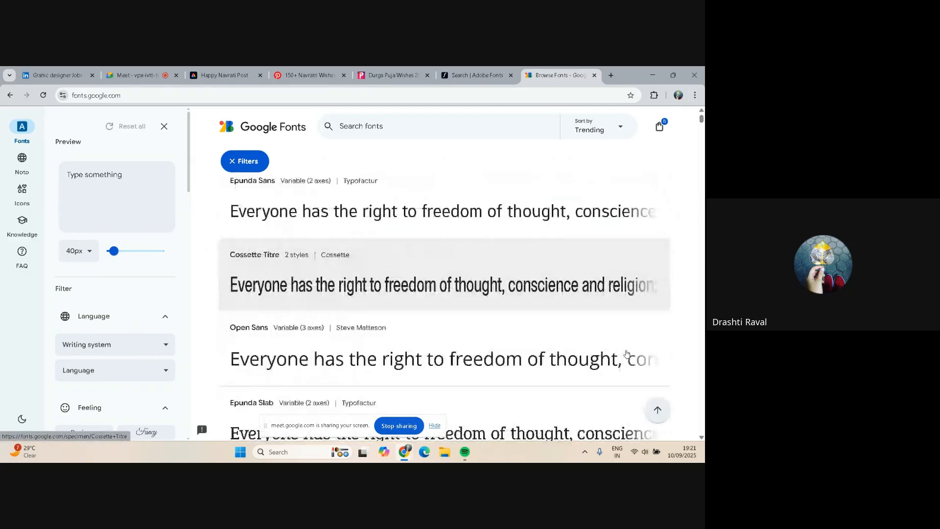
scroll(622, 345, down, 5)
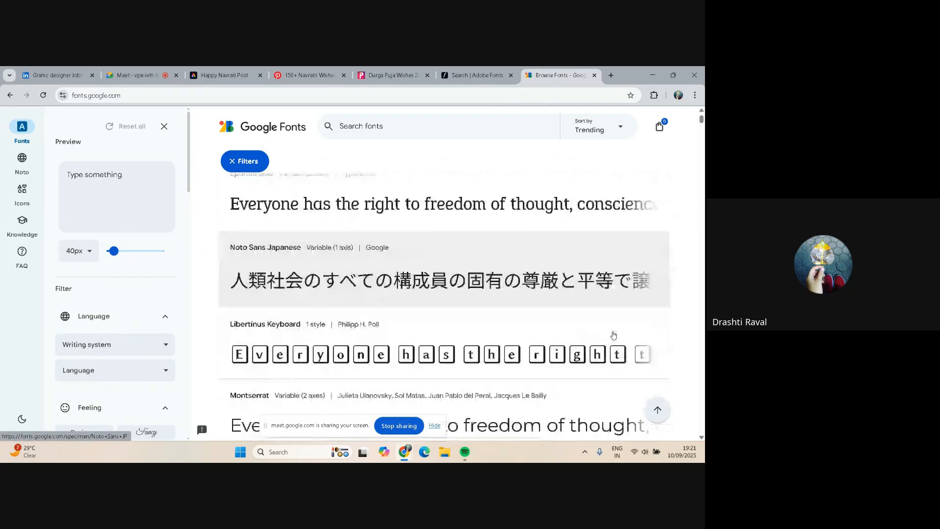
scroll(614, 335, down, 4)
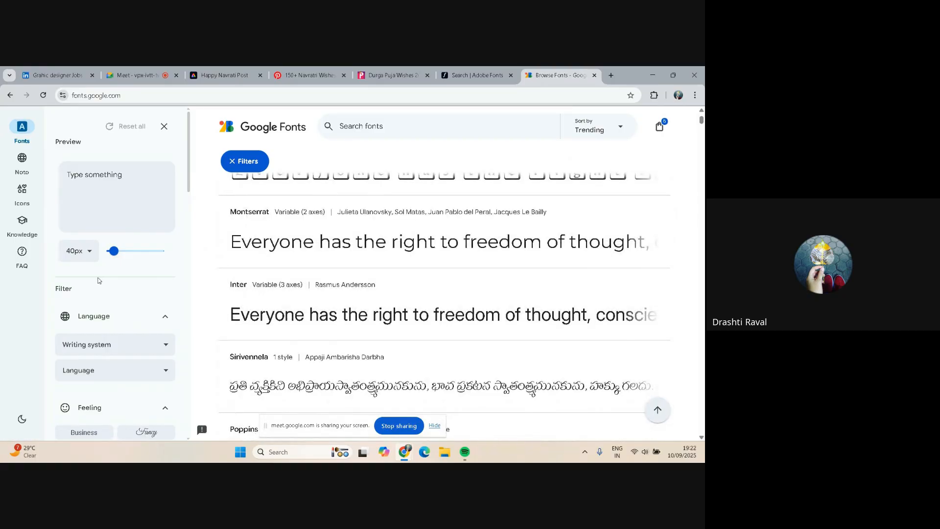
scroll(98, 280, down, 3)
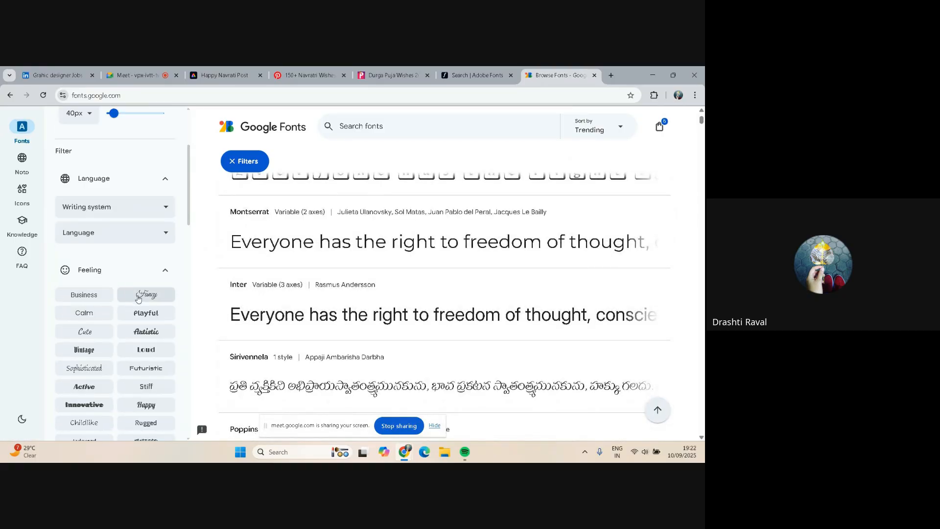
scroll(138, 298, down, 1)
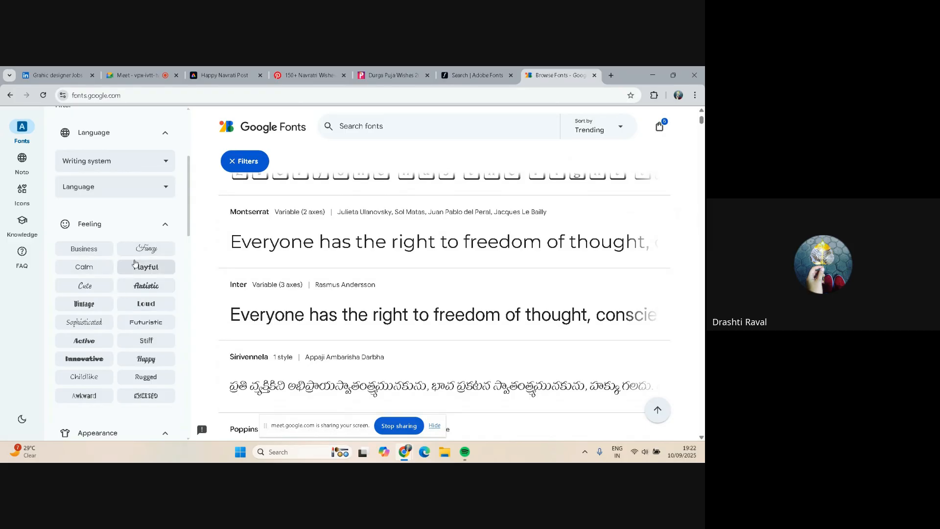
Filter the Google Fonts list by the Happy feeling
click(143, 248)
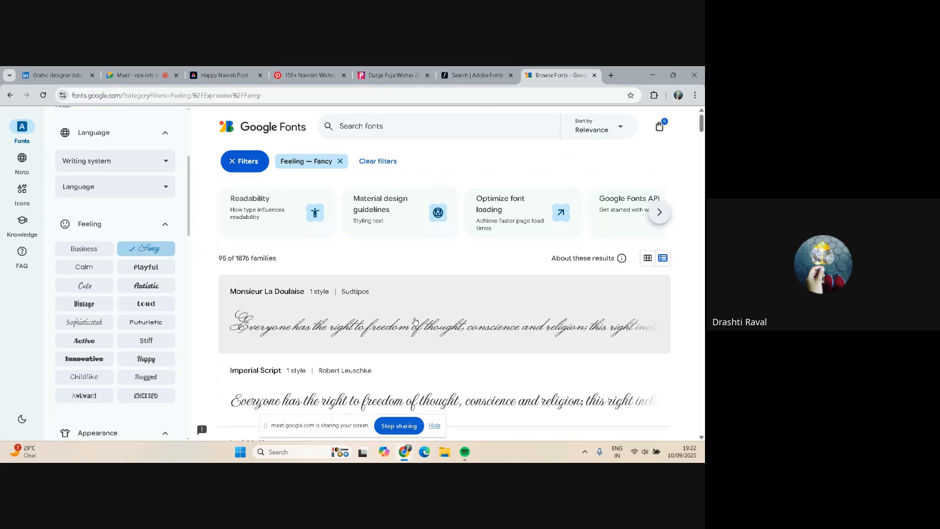
scroll(382, 311, down, 1)
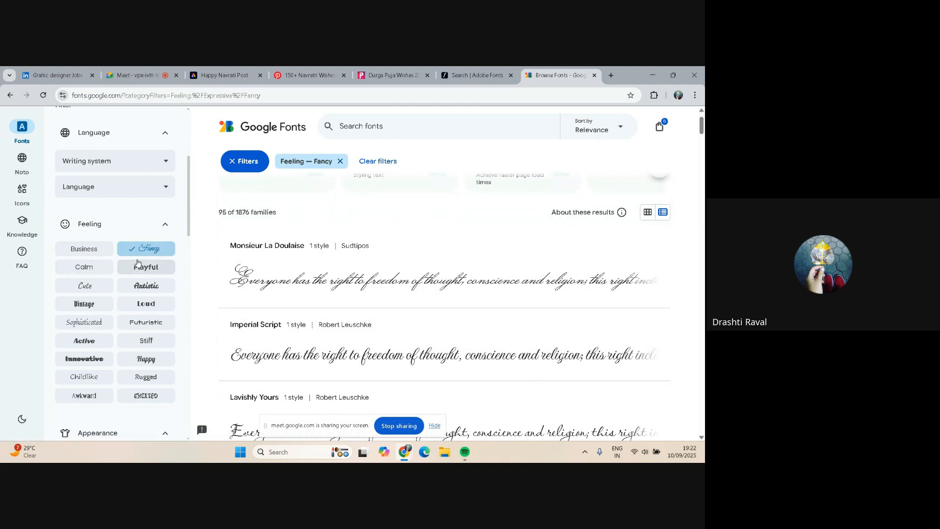
click(144, 358)
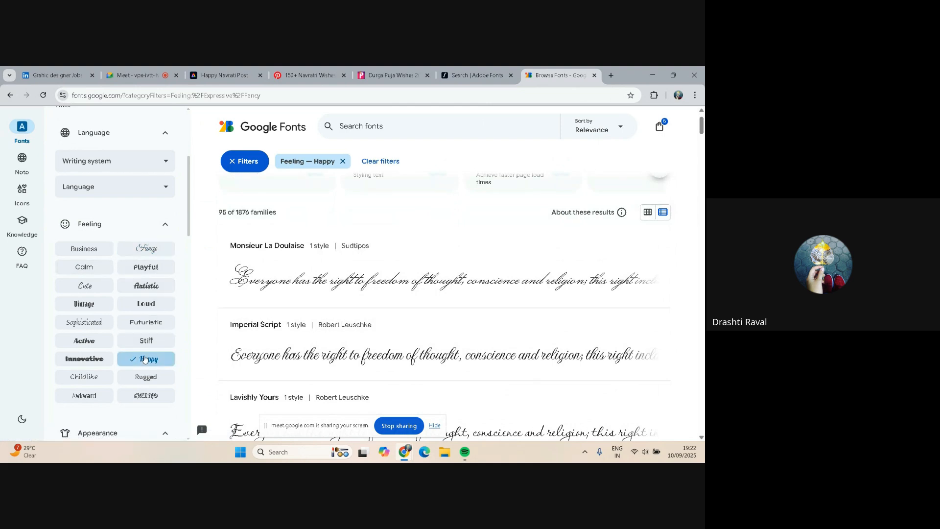
Browse the Happy-filtered font results
scroll(425, 276, down, 5)
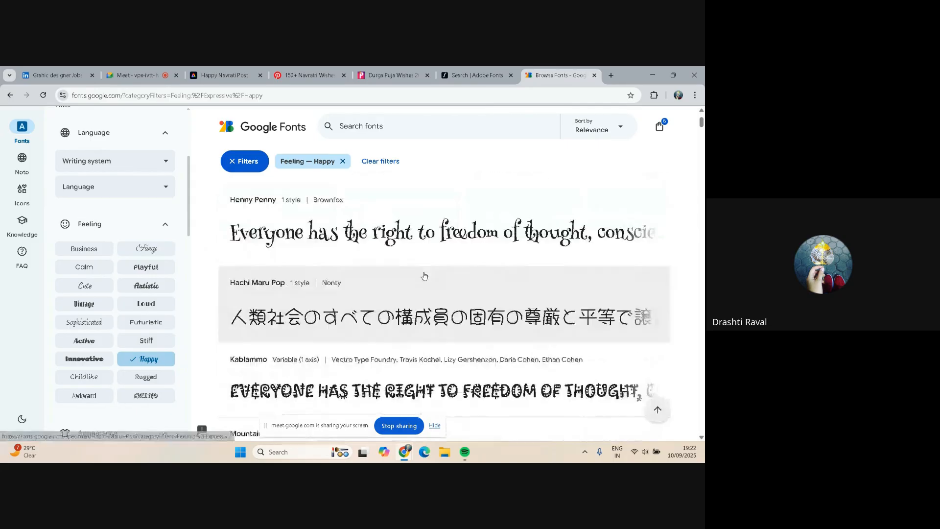
scroll(424, 276, down, 10)
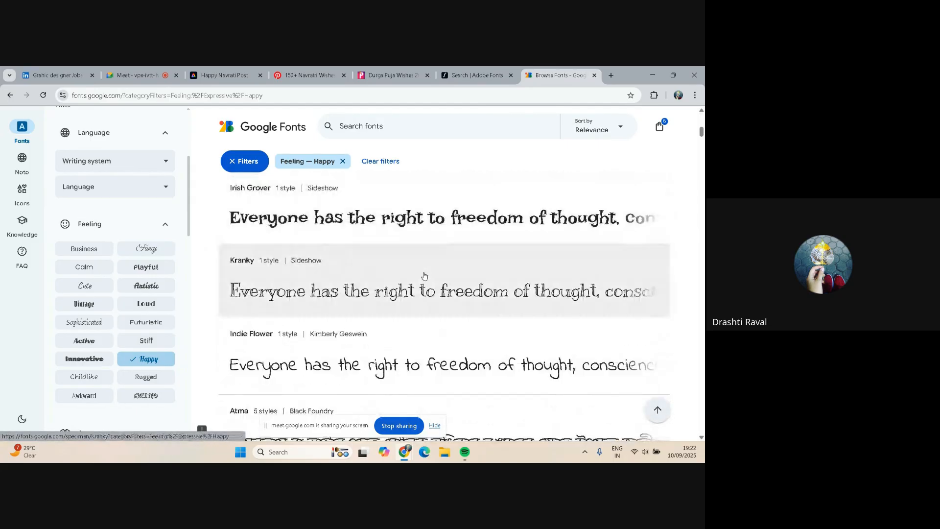
scroll(424, 276, down, 1)
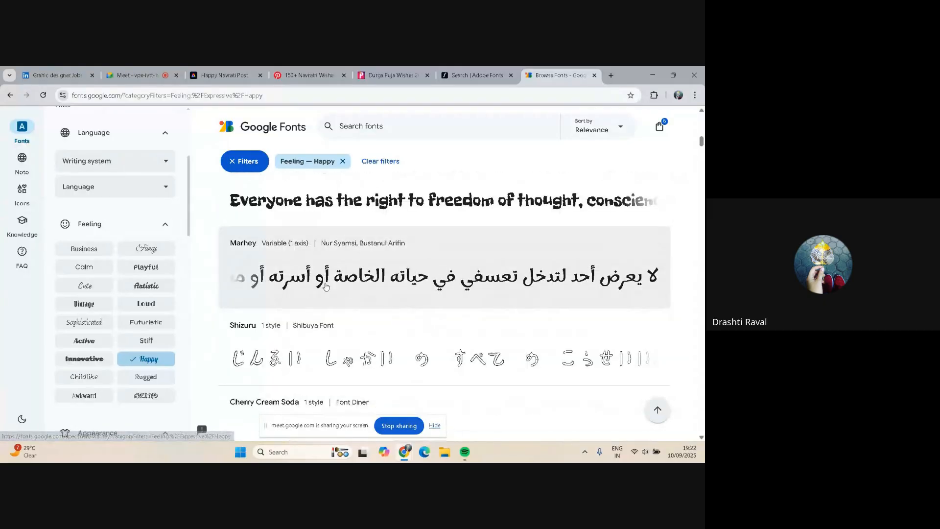
scroll(107, 260, down, 3)
scroll(106, 260, down, 5)
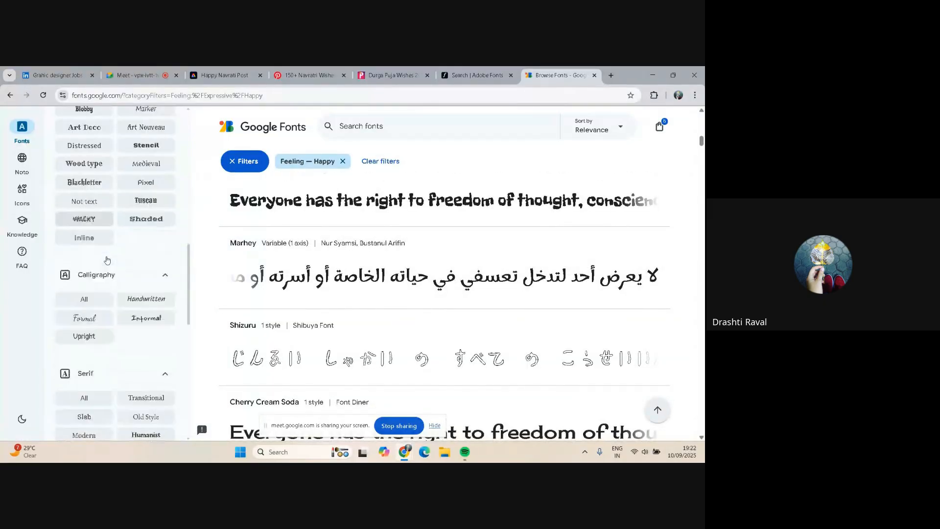
Copy the filtered Google Fonts page link and post it in the Google Meet in-call chat
click(287, 93)
key(ctrl+c)
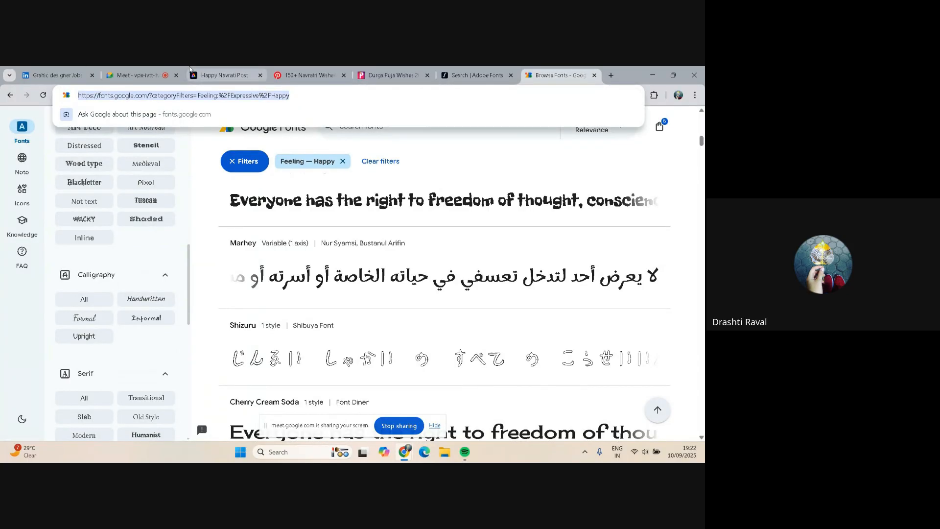
click(135, 75)
click(596, 385)
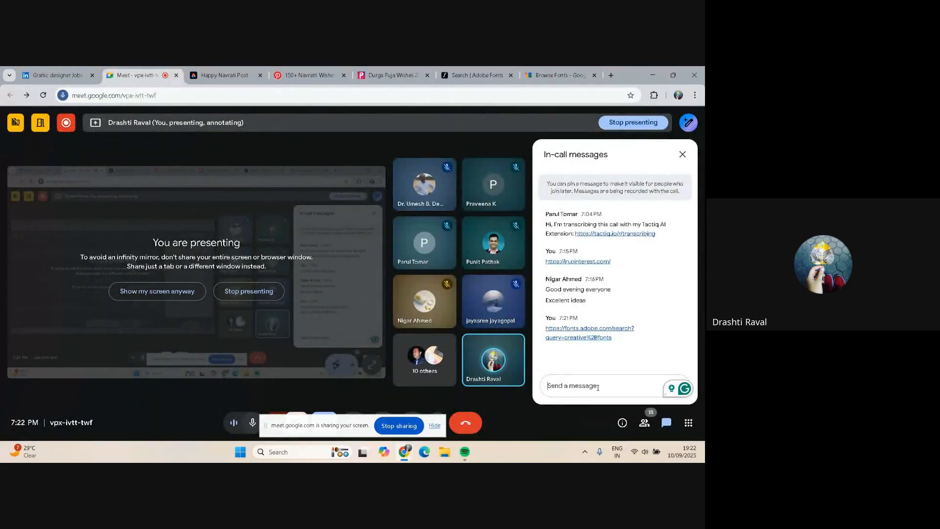
key(ctrl+v)
key(Return)
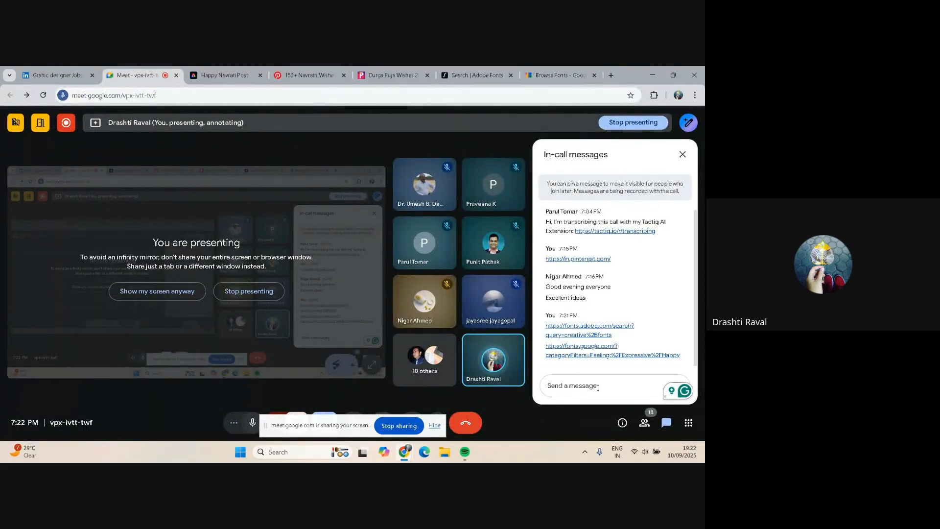
Close the Google Fonts, Adobe Fonts and Durga Puja wishes tabs
click(582, 72)
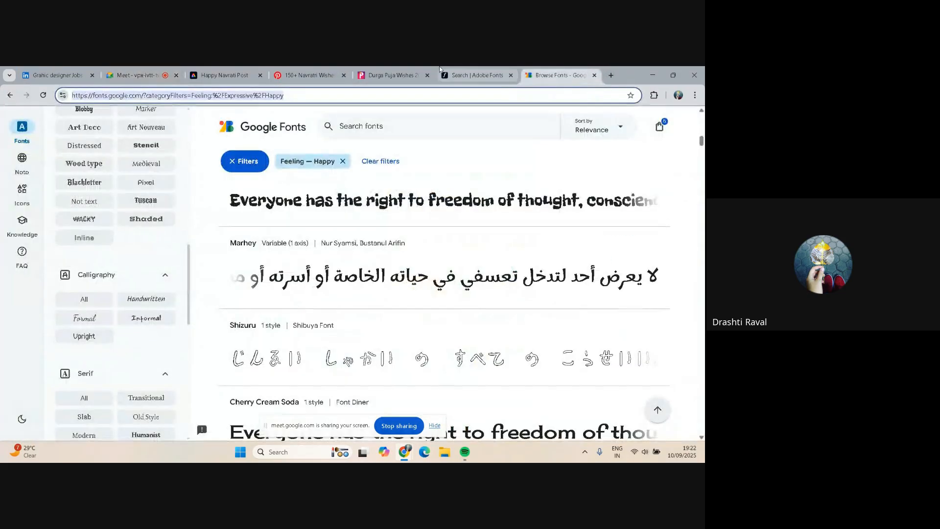
click(593, 76)
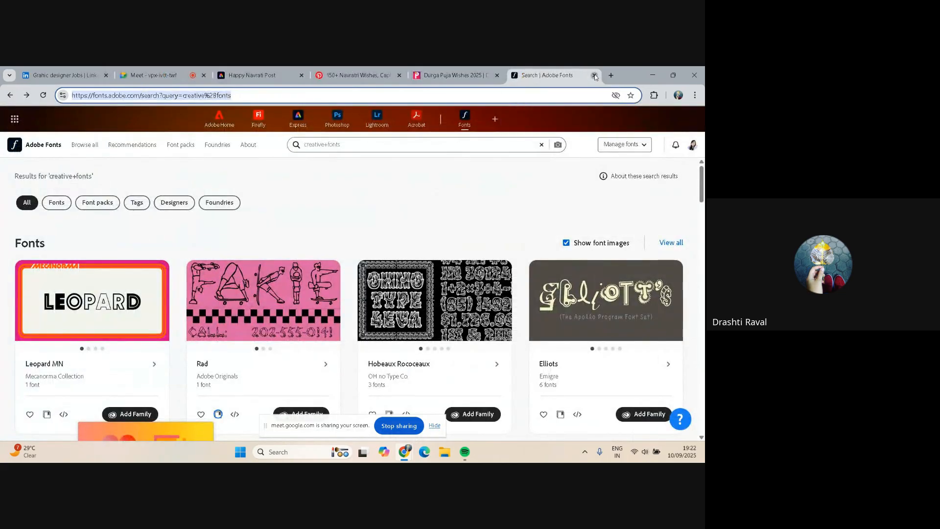
click(594, 76)
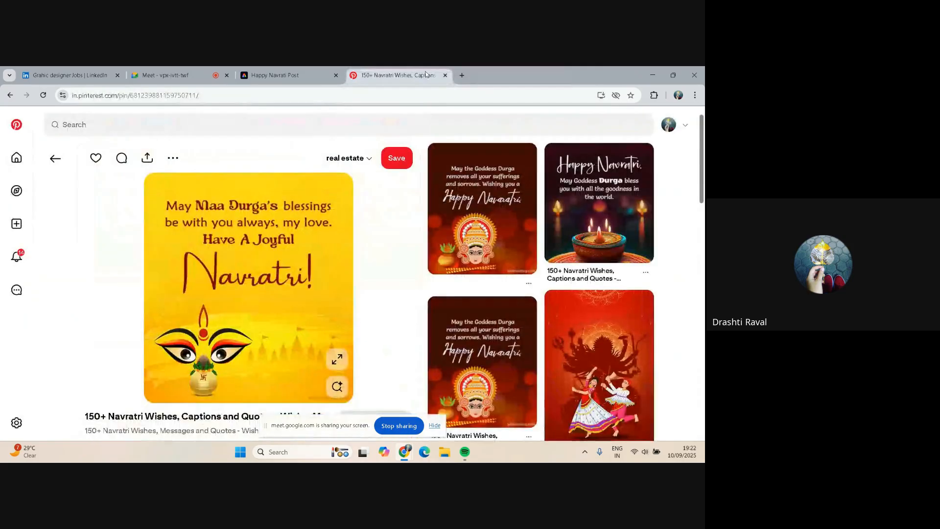
click(554, 76)
Return from the Pinterest pin to the Happy Navratri Post design in Adobe Express
click(53, 158)
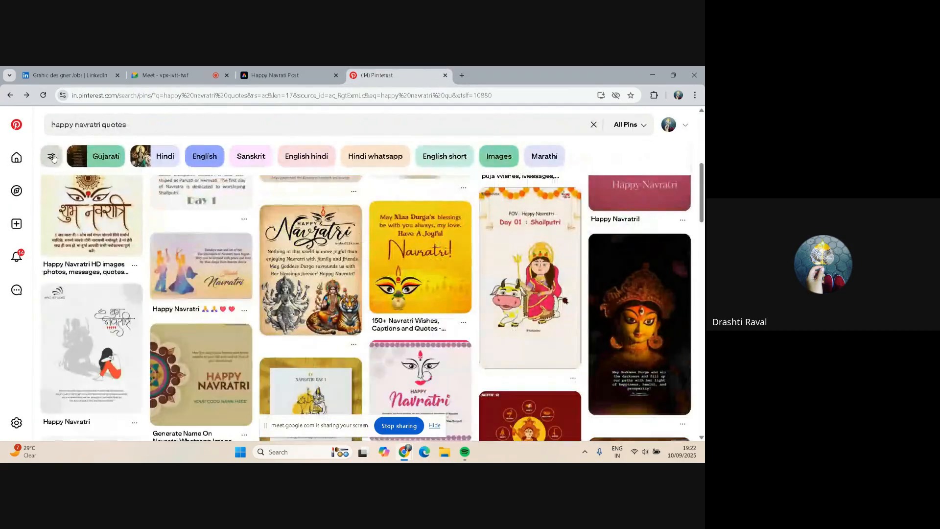
click(16, 157)
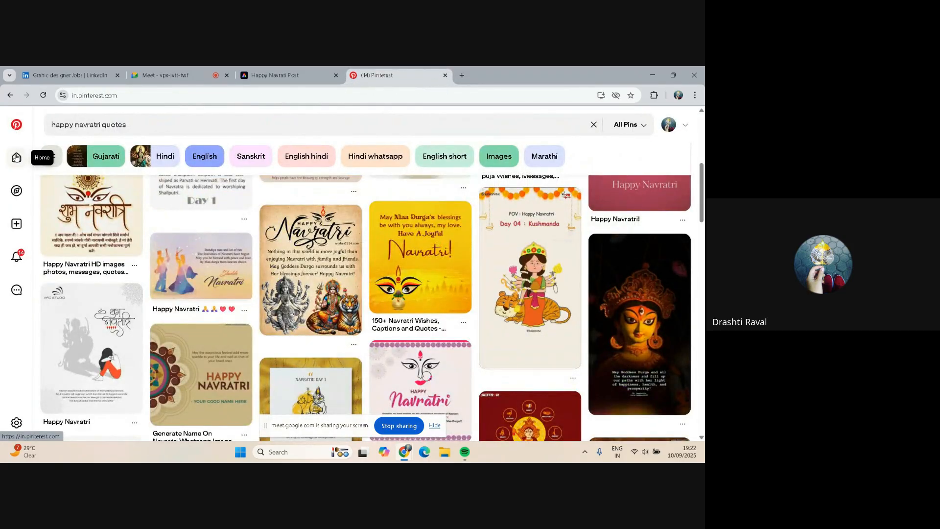
click(276, 74)
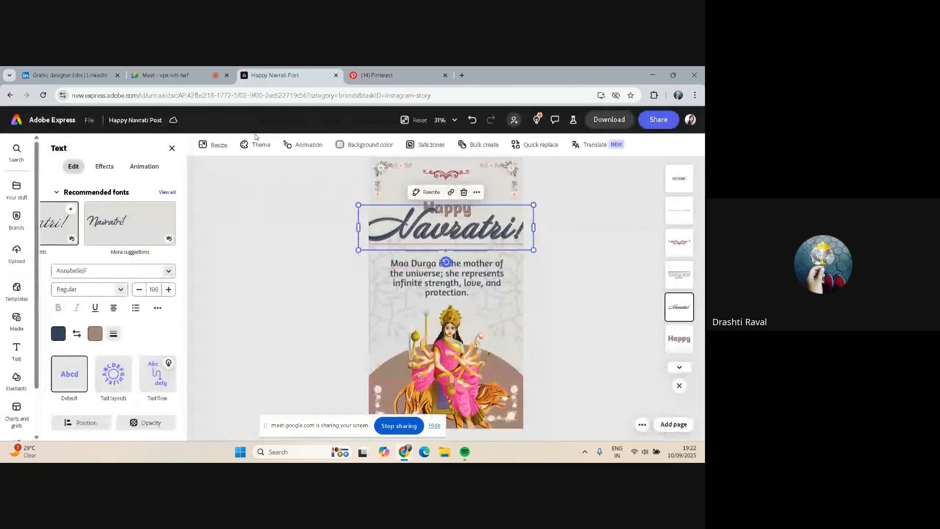
scroll(598, 241, down, 1)
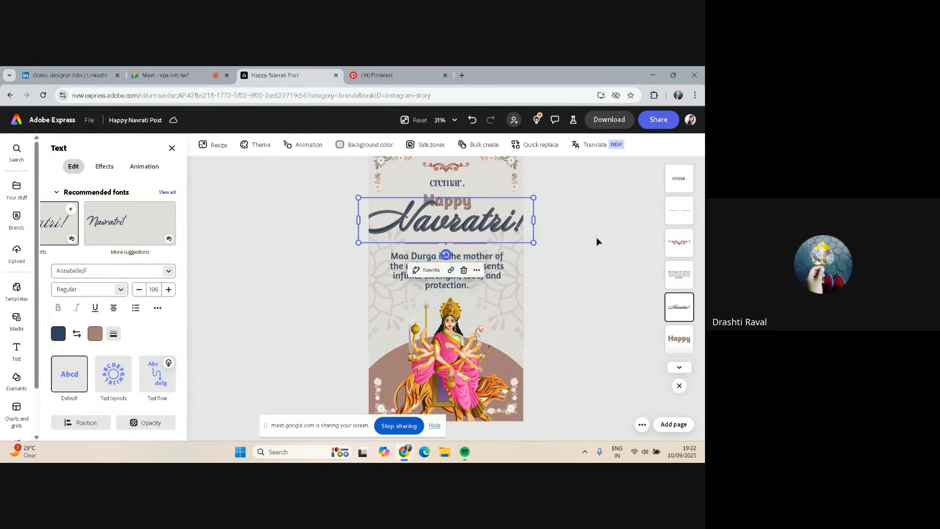
scroll(596, 243, up, 2)
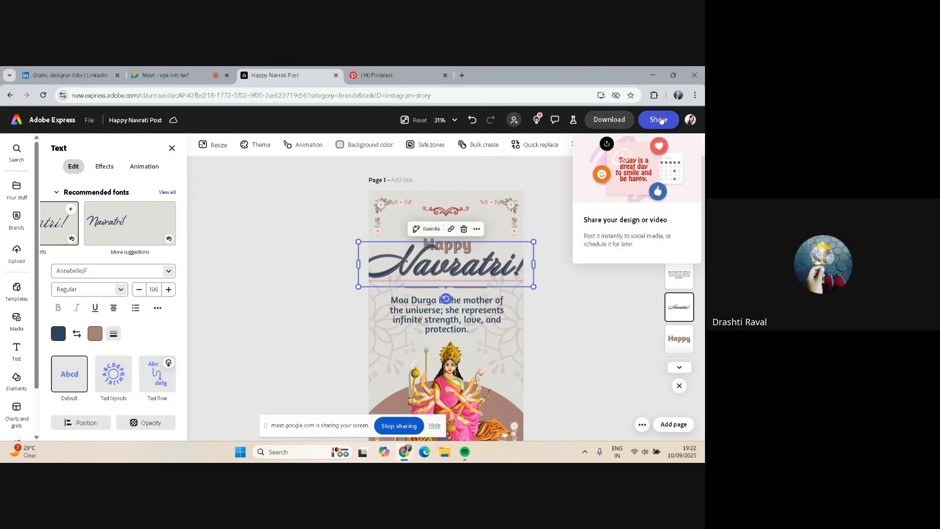
Open the design's Share options and preview the Schedule post dialog for social media publishing before closing it
click(658, 120)
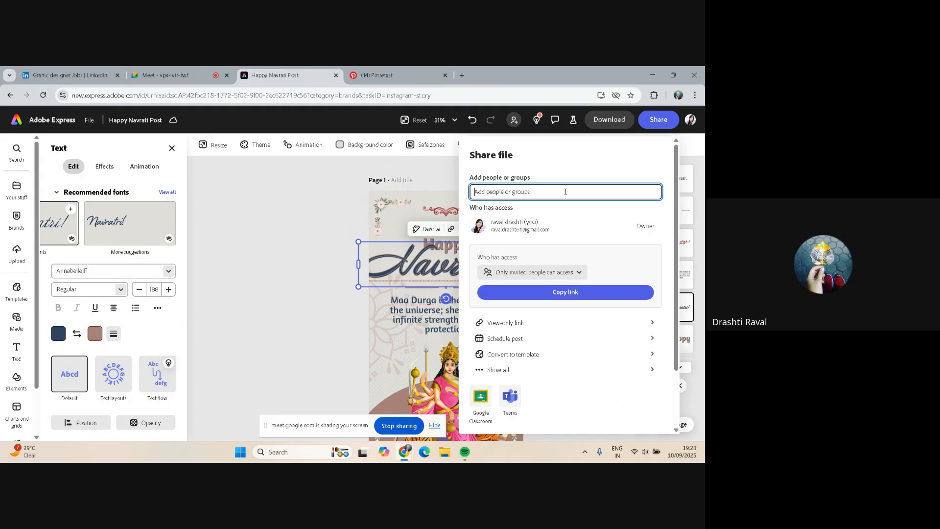
scroll(551, 187, down, 1)
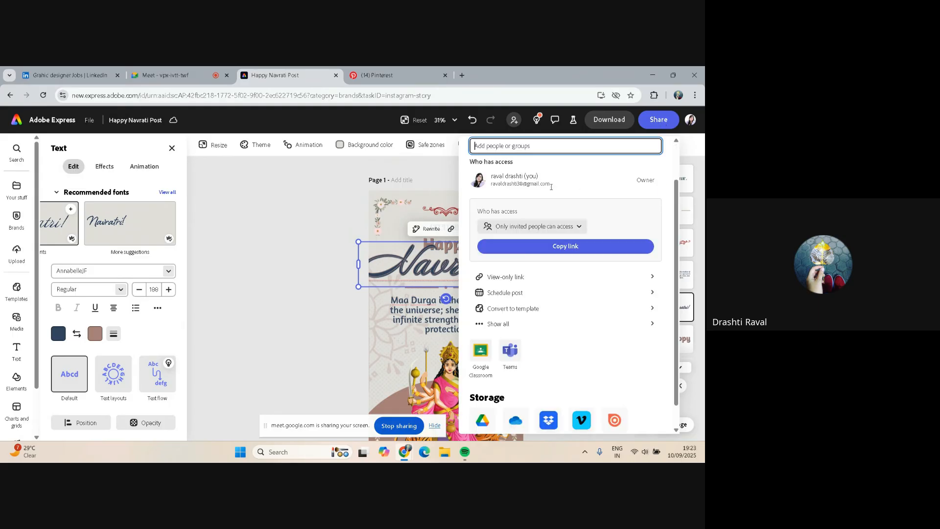
scroll(551, 187, down, 1)
scroll(506, 317, up, 1)
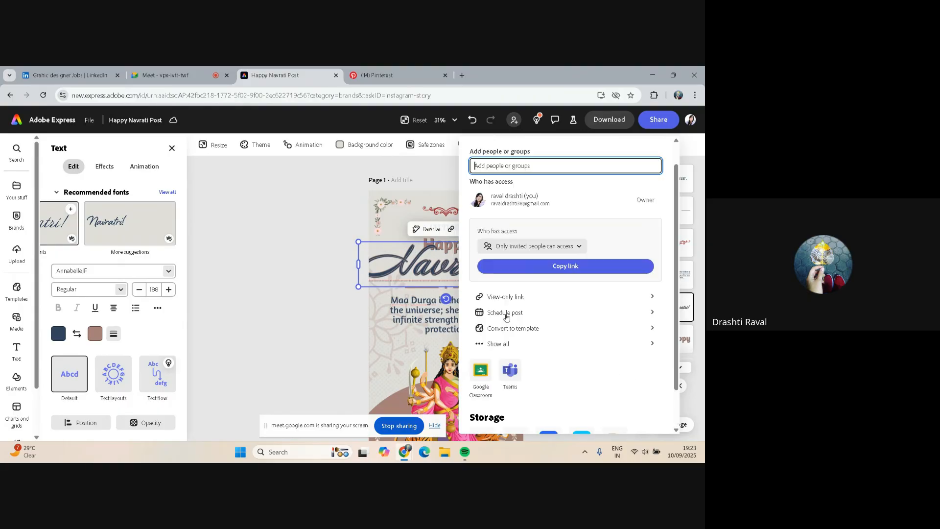
scroll(506, 317, up, 1)
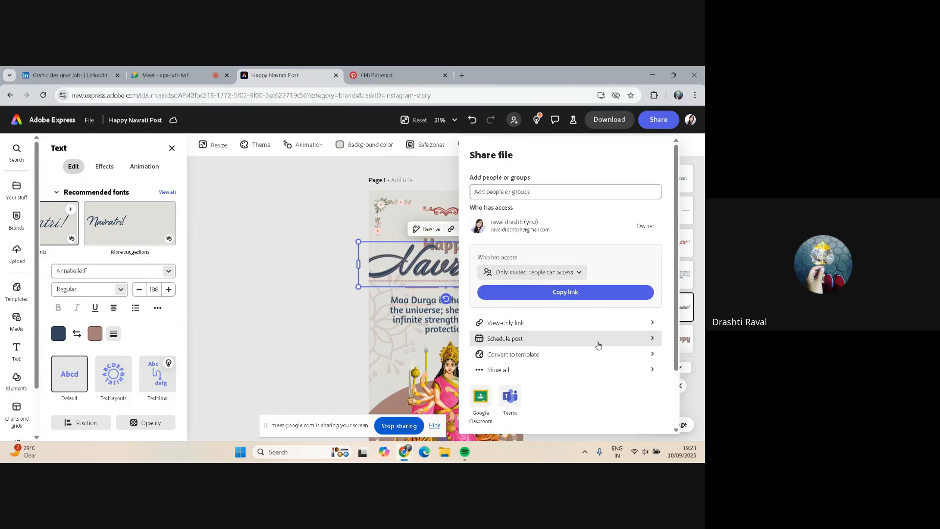
click(598, 344)
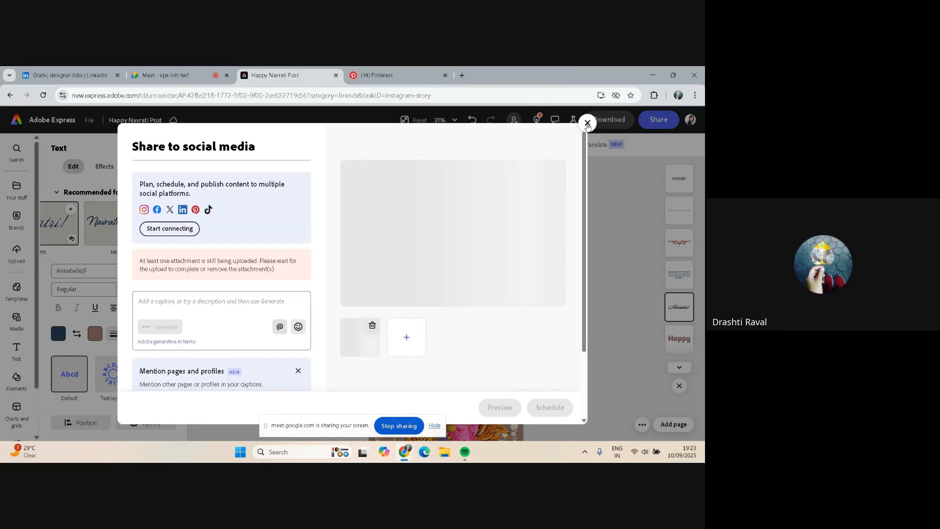
click(587, 124)
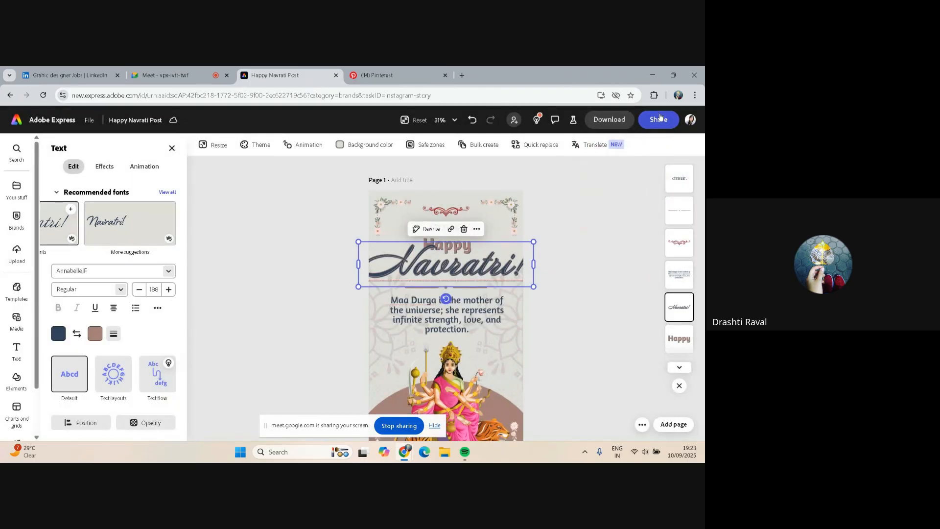
Open the design's full share options and open the Schedule post dialog for social media
click(659, 118)
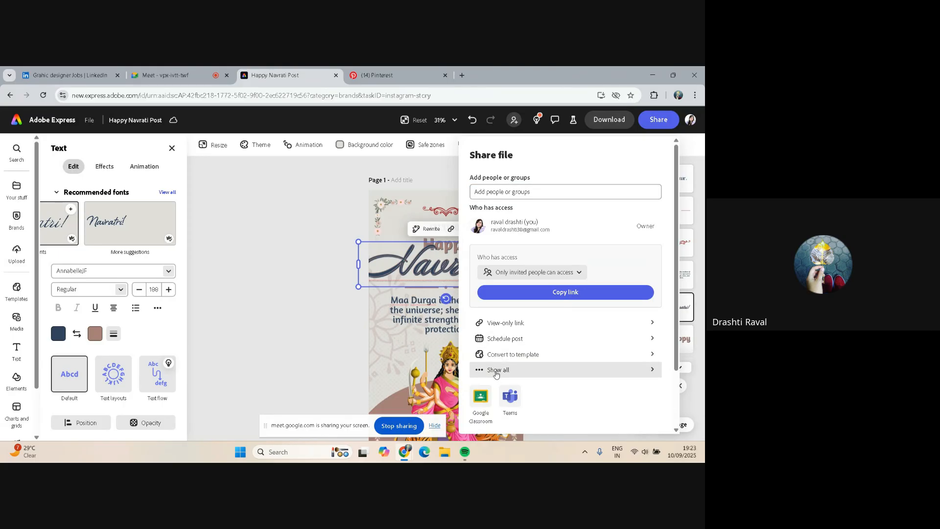
click(495, 371)
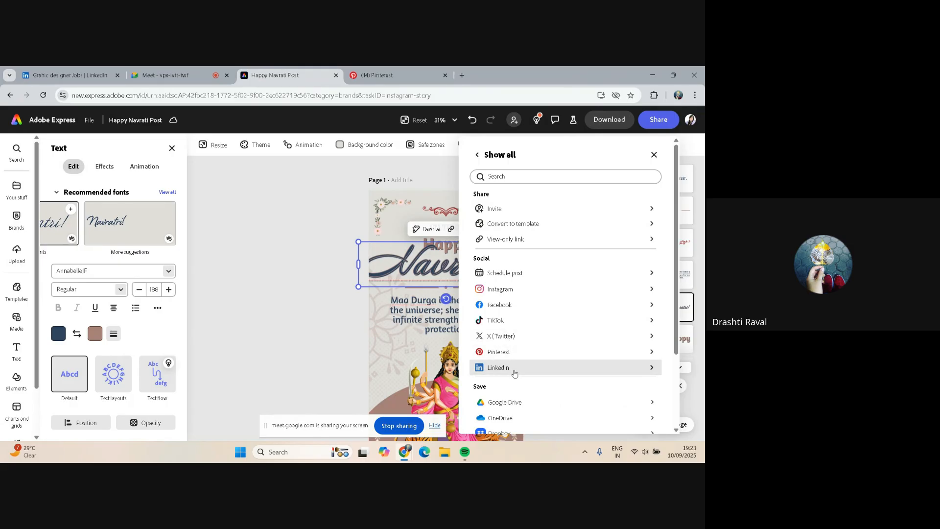
click(530, 275)
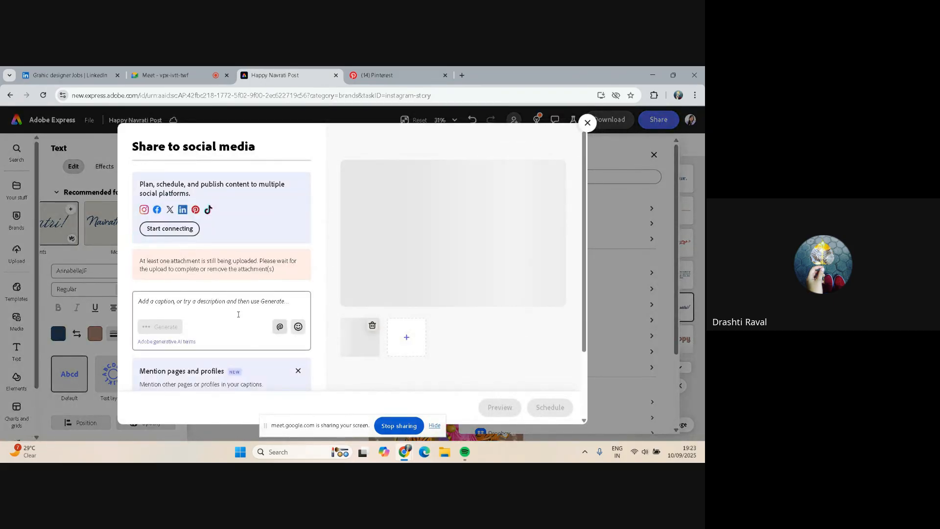
Paste copied text into the post caption box, then undo the paste
scroll(282, 302, down, 1)
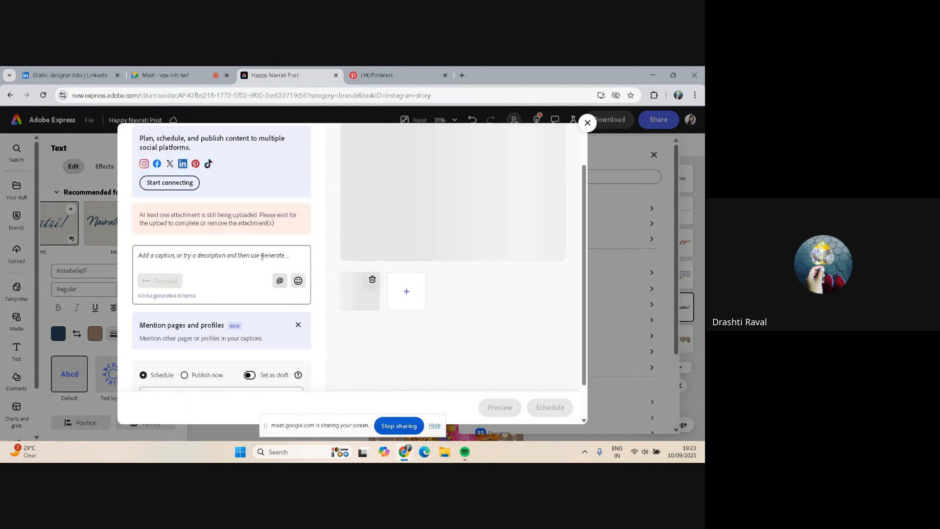
click(263, 249)
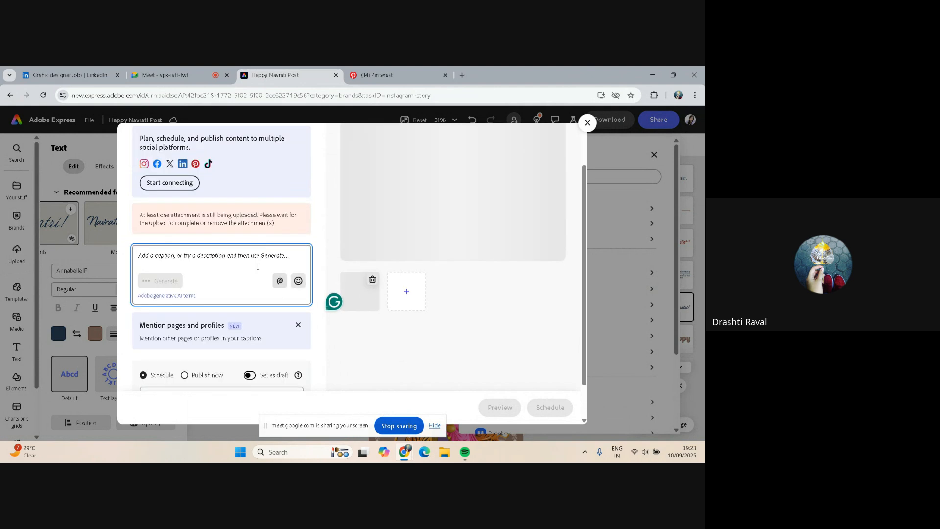
text(https://fonts.google.com/?categoryFilters=Feeling:%2FExpressive%2FHappy)
key(ctrl+z)
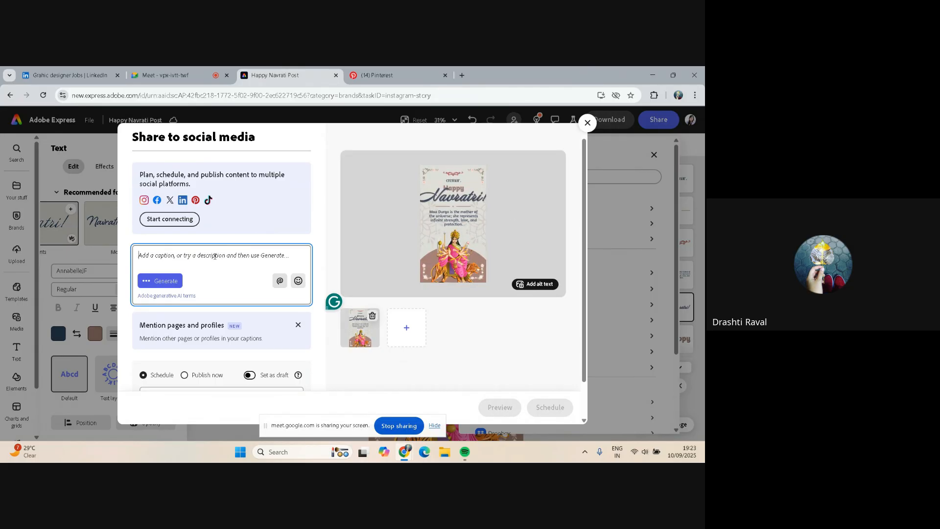
scroll(214, 256, down, 1)
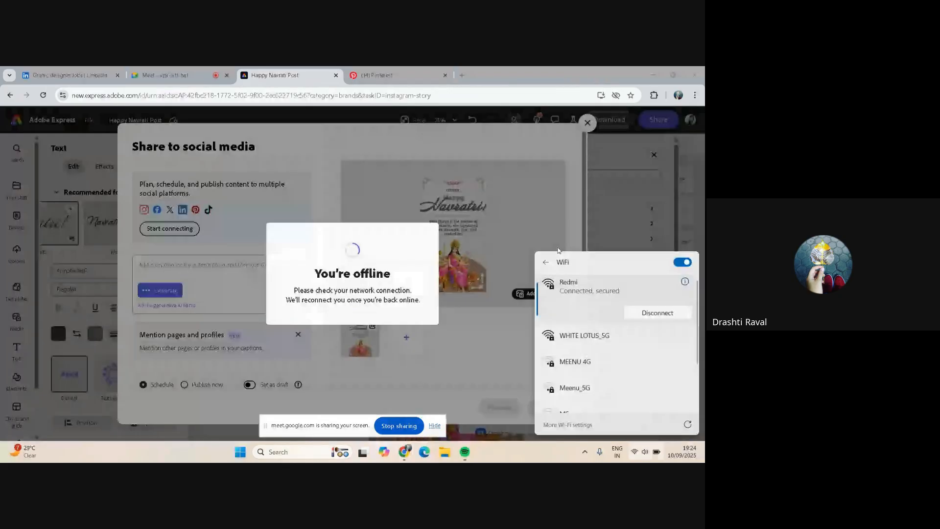
Check the Wi-Fi connection, switch between the Meet and design tabs, then close the social media dialog and share panel
click(612, 198)
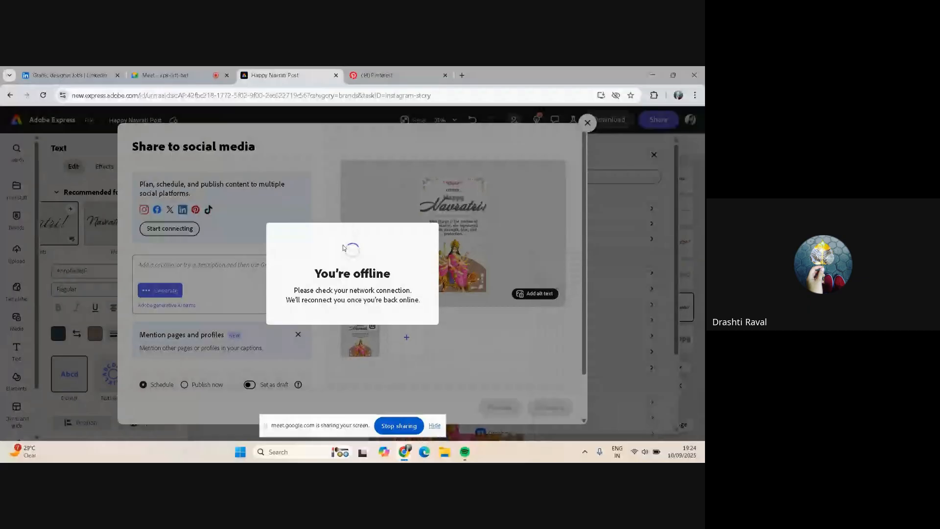
click(252, 424)
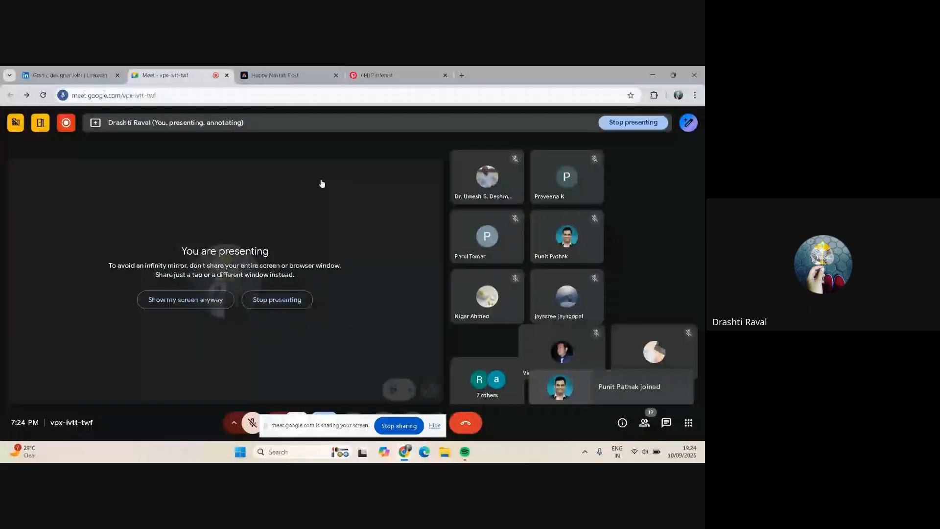
click(307, 77)
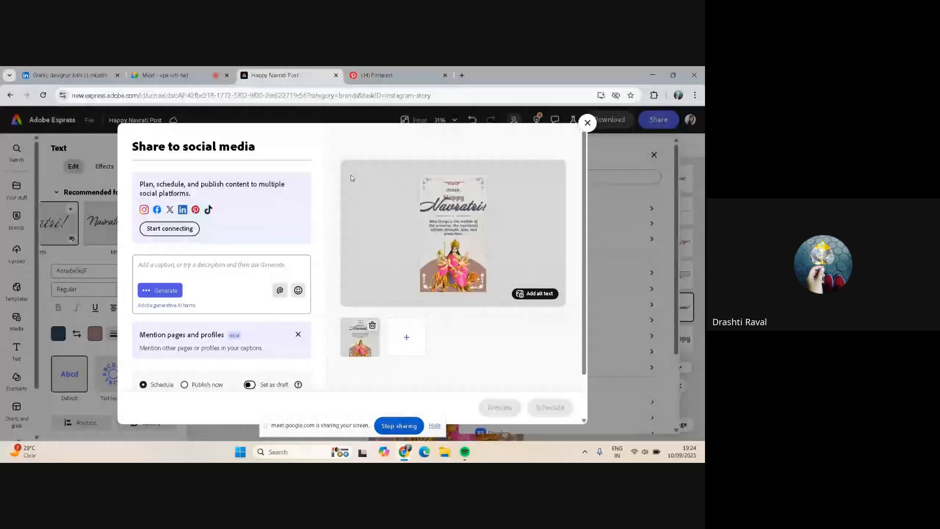
click(168, 71)
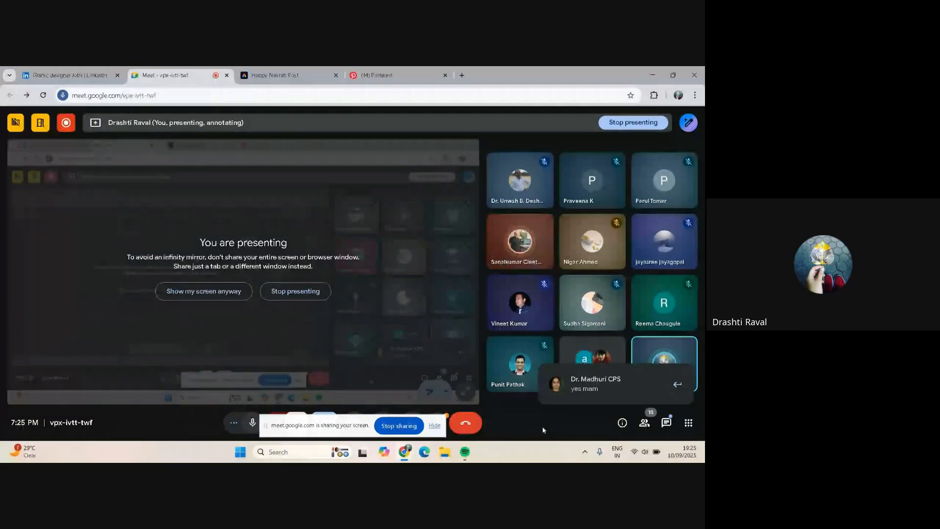
click(272, 72)
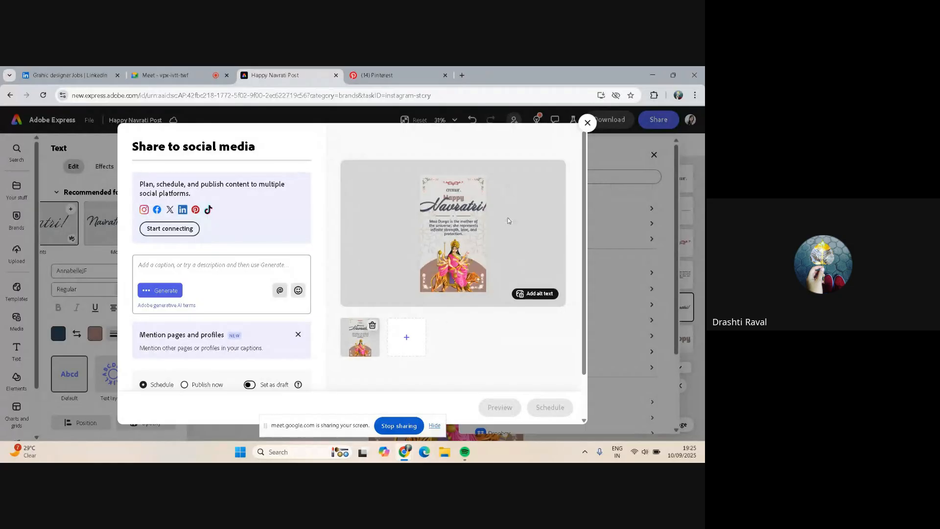
click(587, 123)
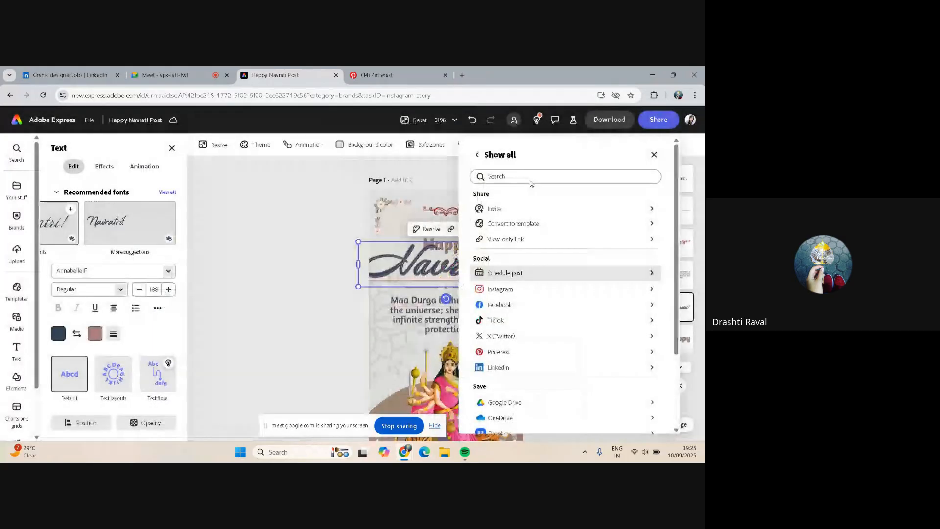
click(604, 123)
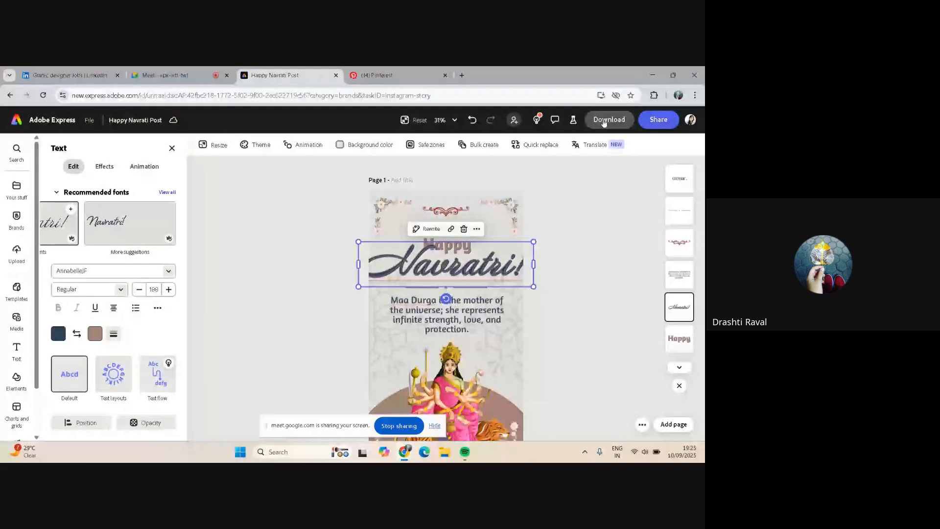
Open the Download panel and set the file format to JPG before closing it
click(604, 121)
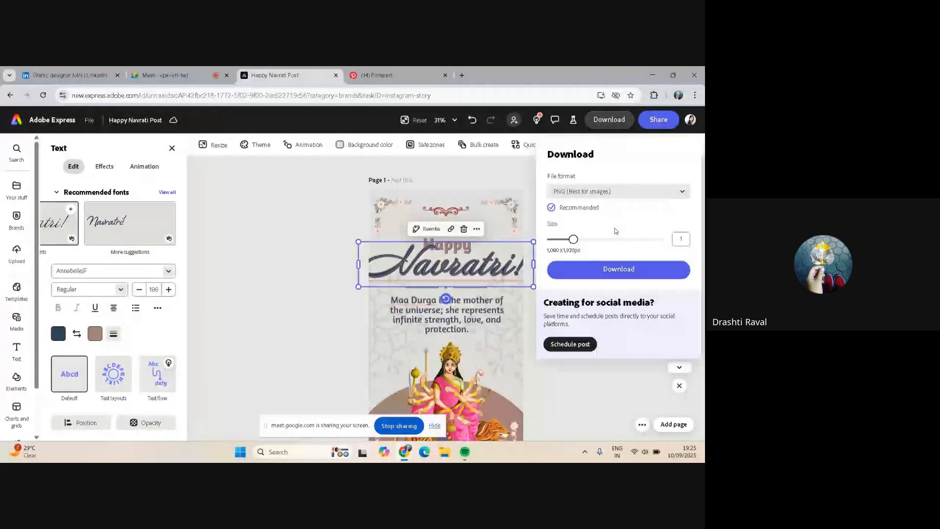
click(650, 191)
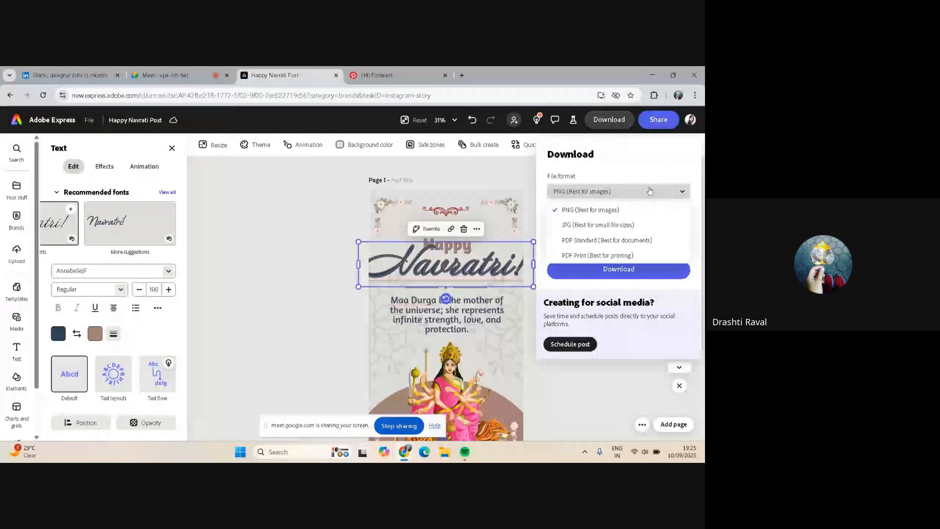
click(619, 225)
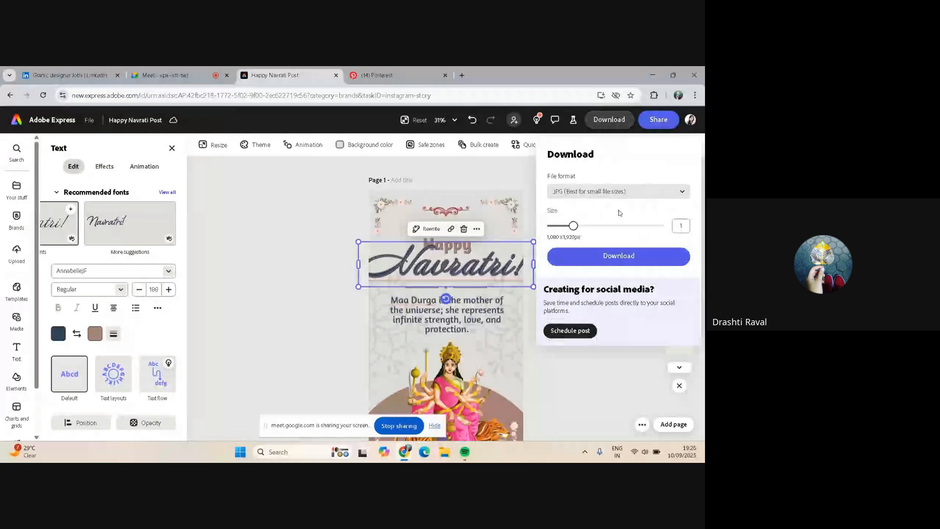
click(686, 226)
click(583, 126)
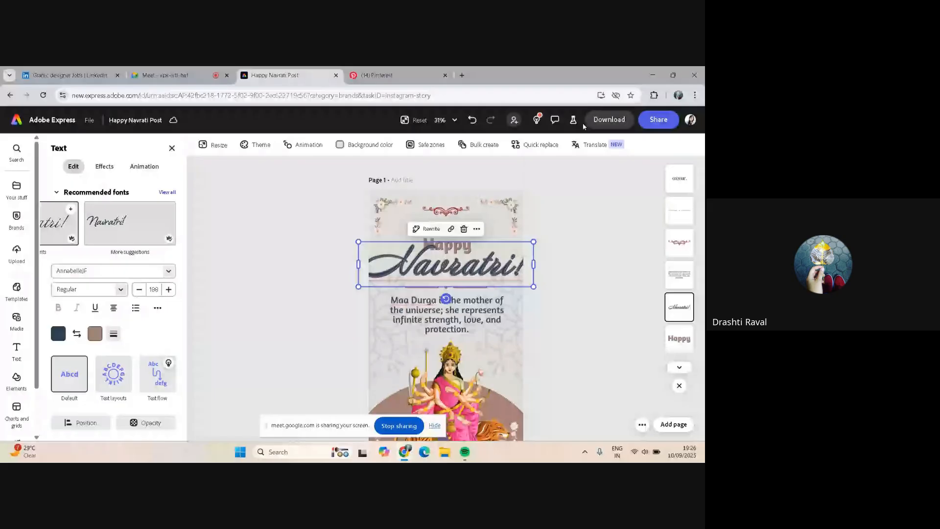
Download the design as a PNG image at the default size
click(589, 123)
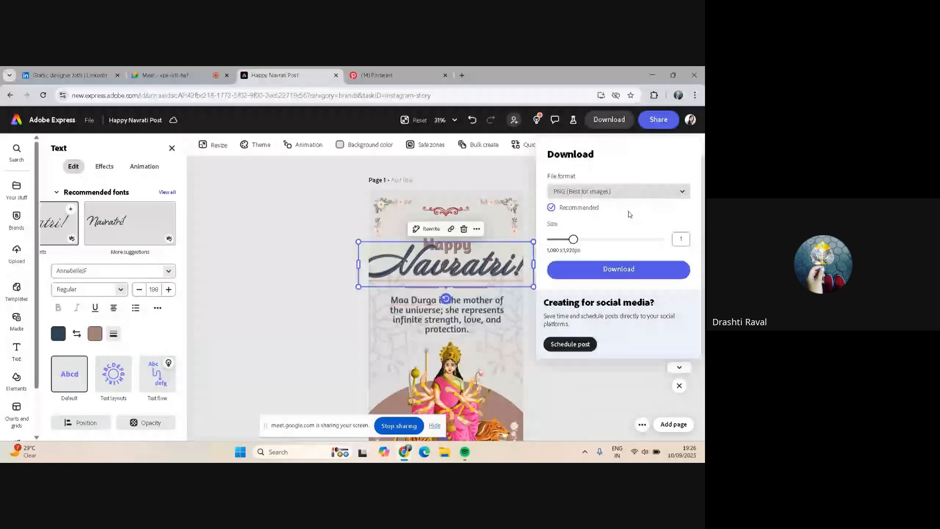
click(626, 270)
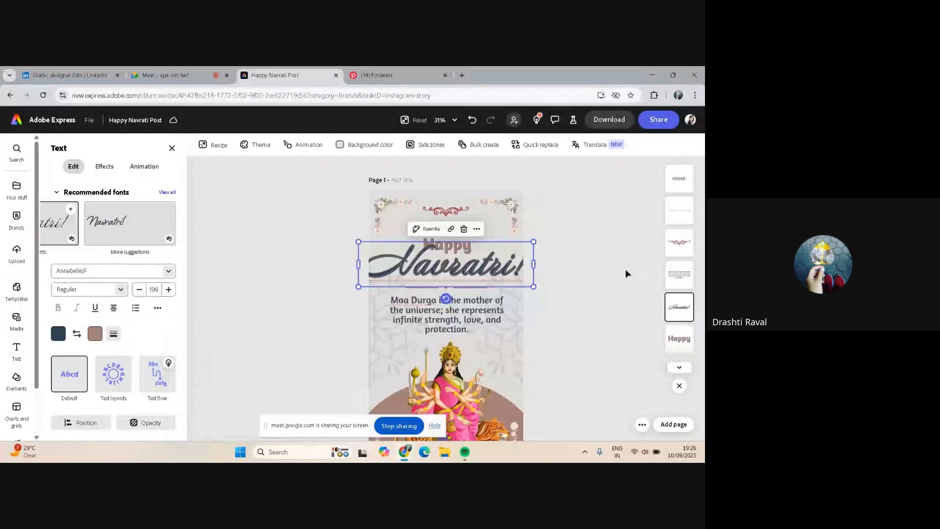
Open File Explorer to inspect the Downloads folder, then close it
click(445, 452)
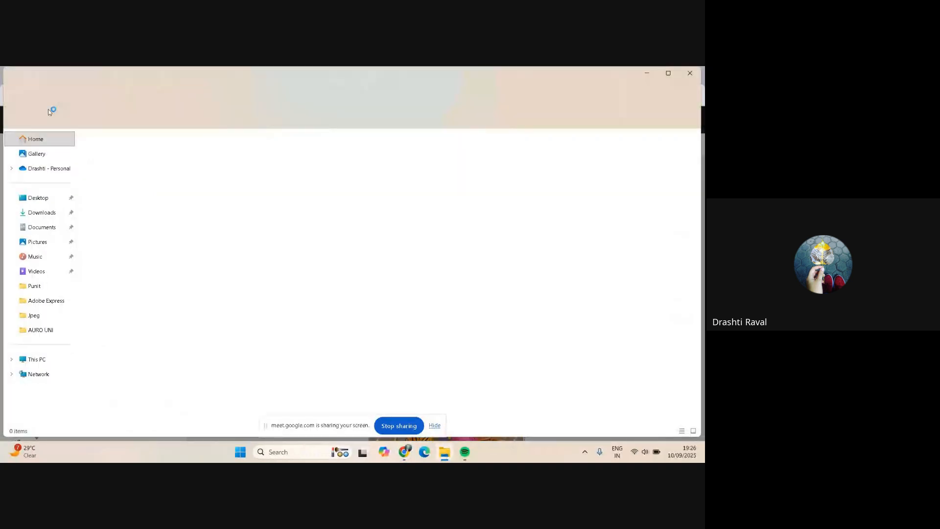
click(37, 214)
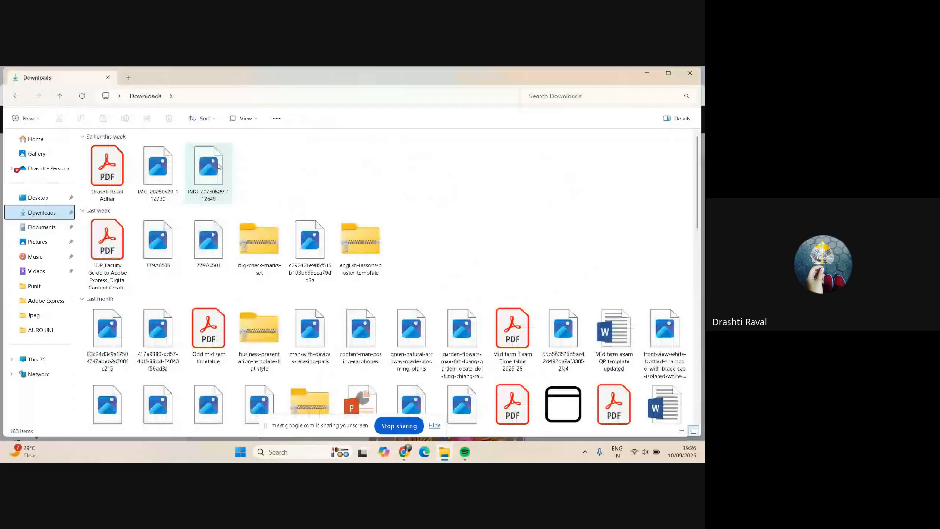
click(689, 72)
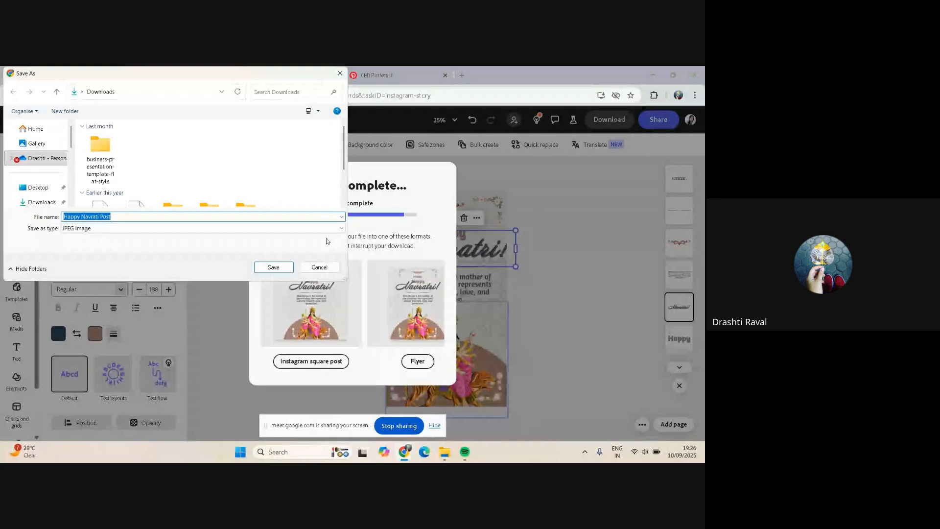
Save the JPEG as Happy Navratri Post in Downloads and browse the suggested format conversions
click(283, 267)
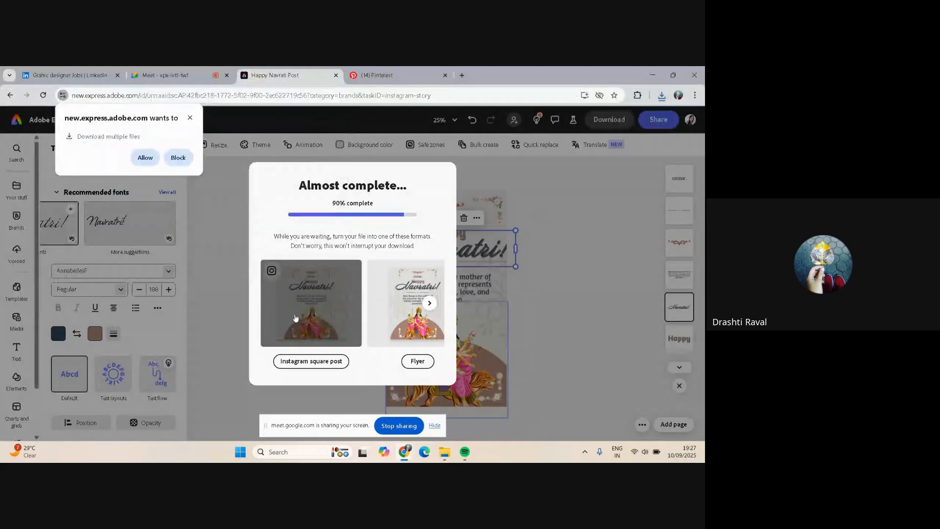
click(429, 303)
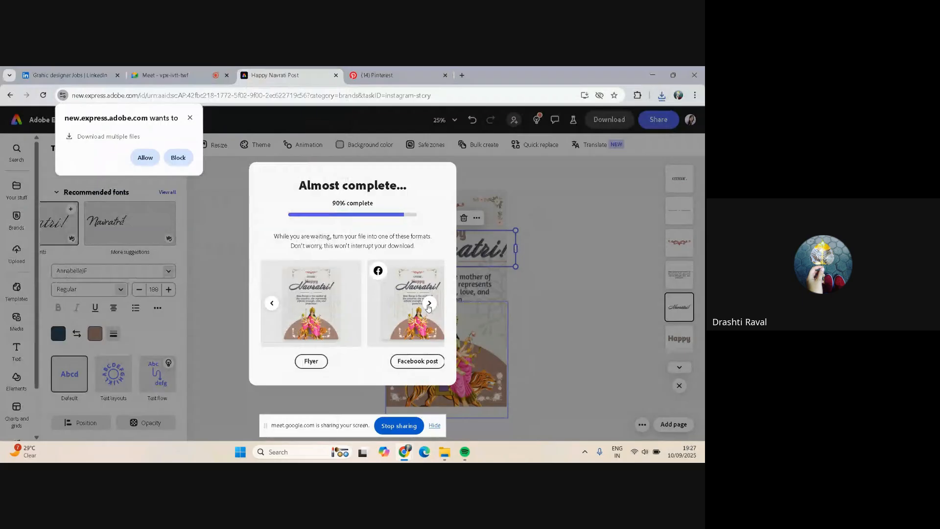
click(429, 303)
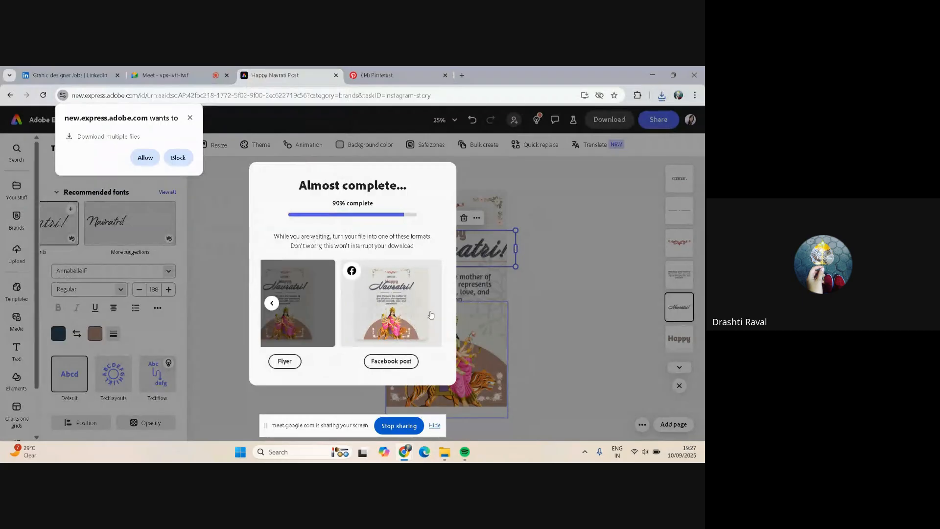
click(269, 305)
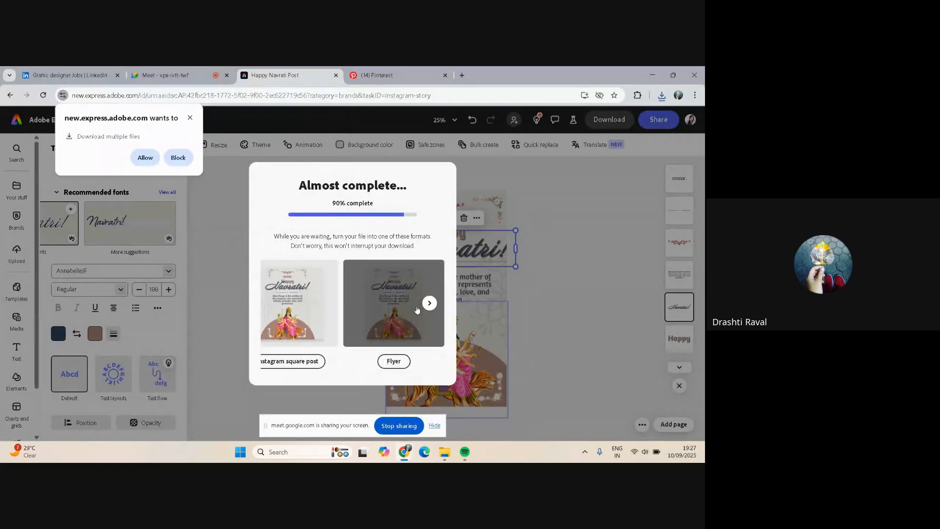
click(429, 303)
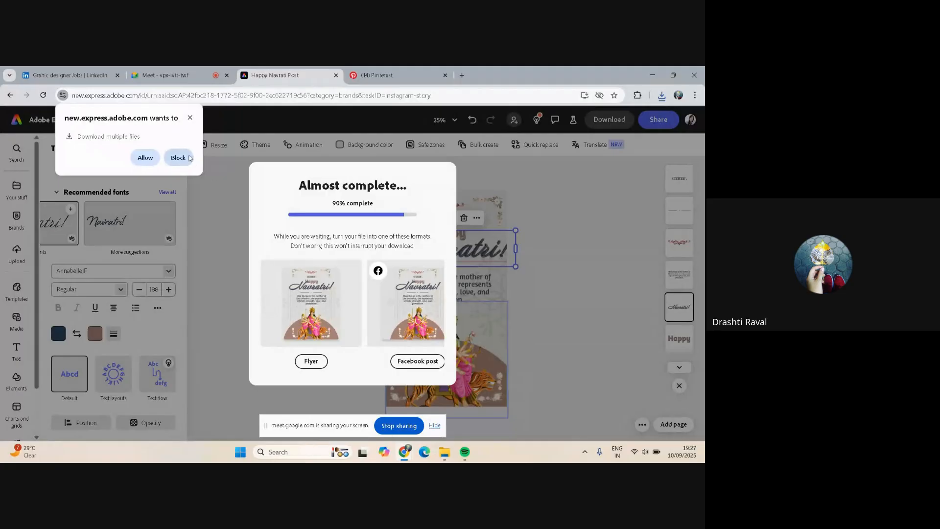
Allow the site to download multiple files and save the PNG as Happy Navratri Post
click(146, 157)
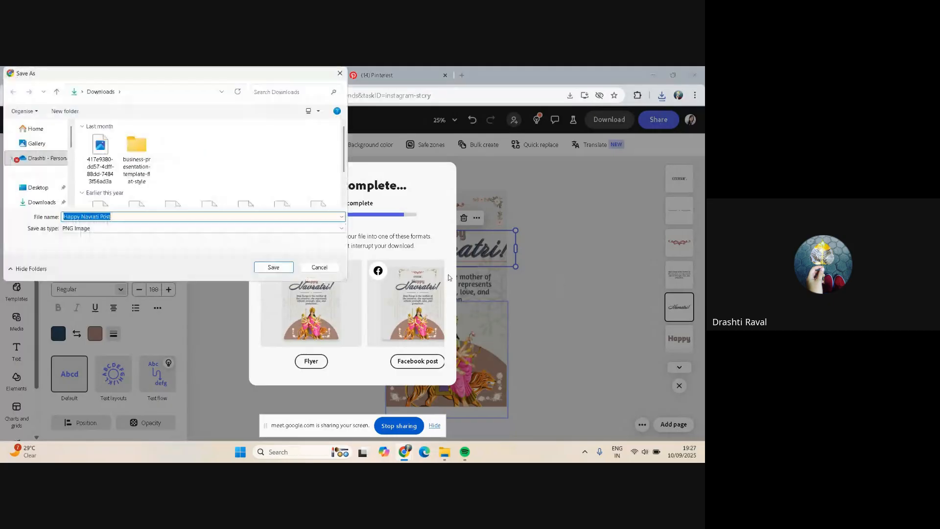
key(Return)
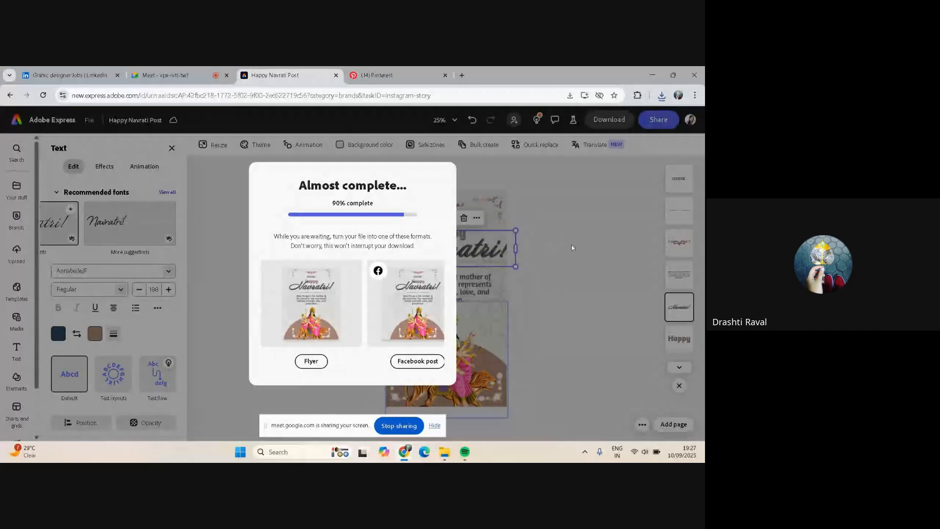
Reload the Adobe Express page, confirming the reload
click(43, 95)
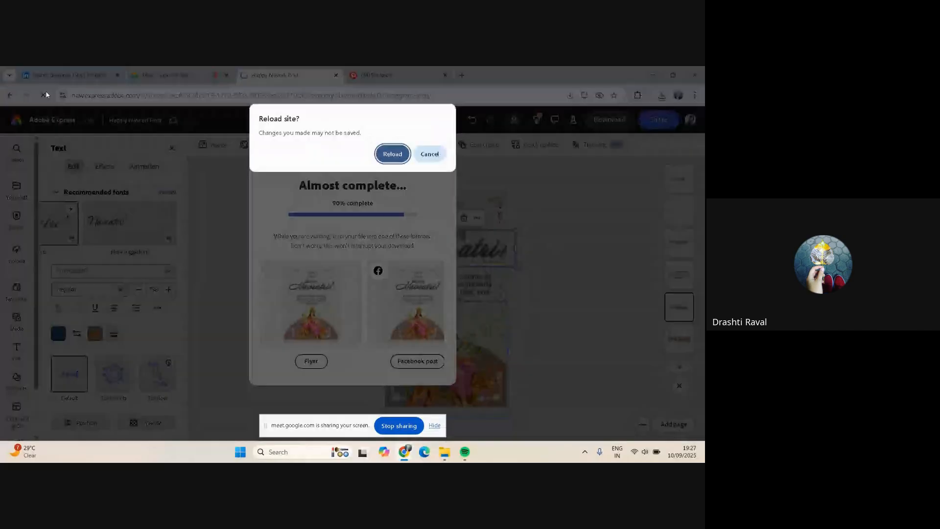
click(392, 154)
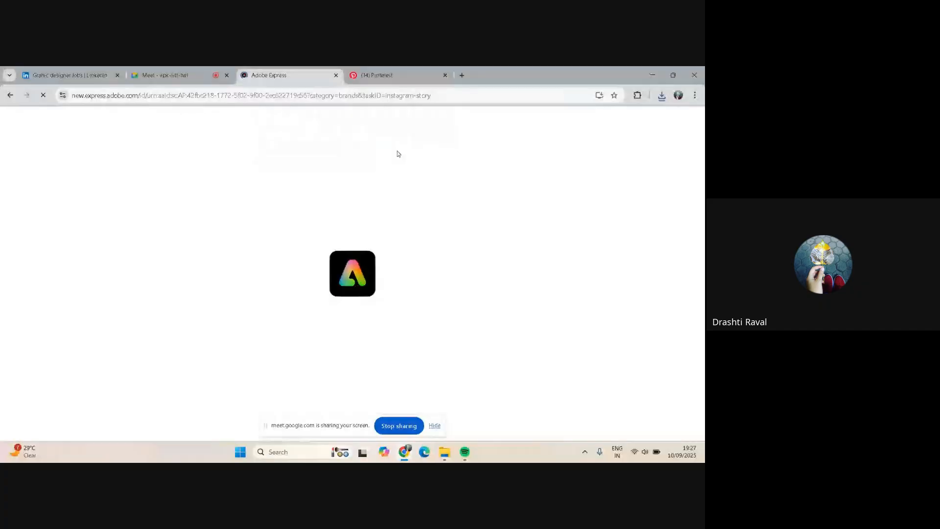
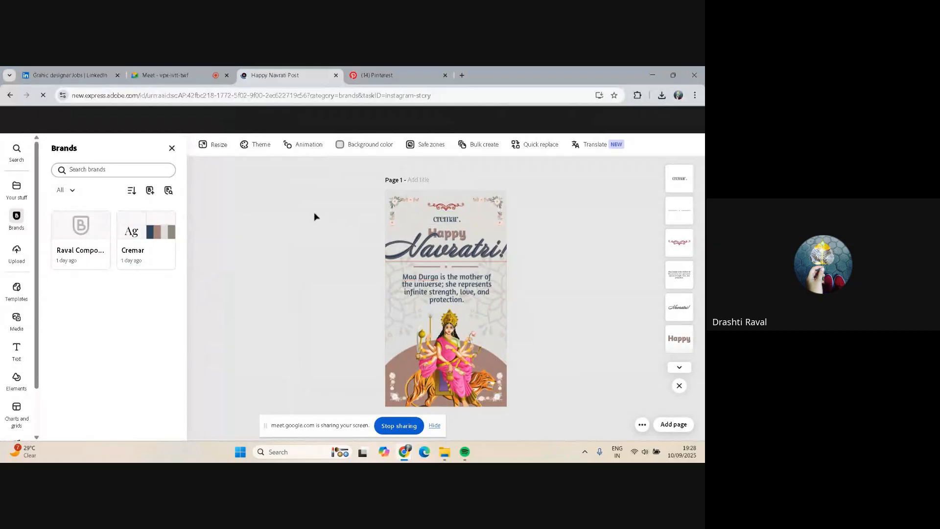
Delete the Cremar brand logo from the top of the story
click(443, 219)
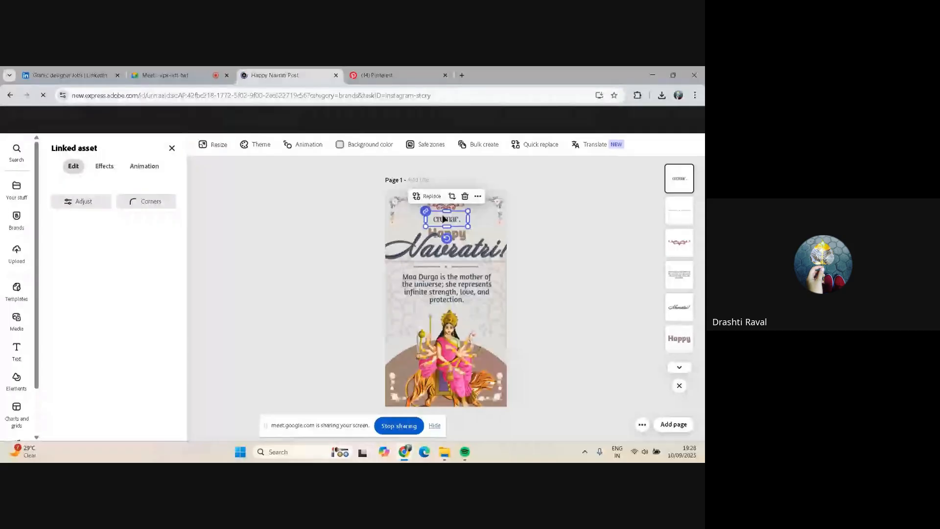
key(Delete)
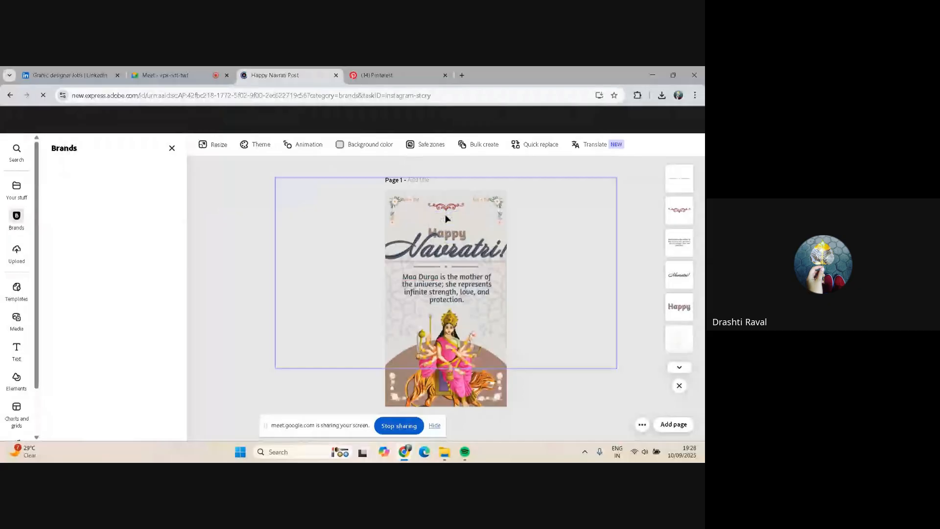
Add a new text box and move it to the top of the story, above the Happy heading
click(17, 347)
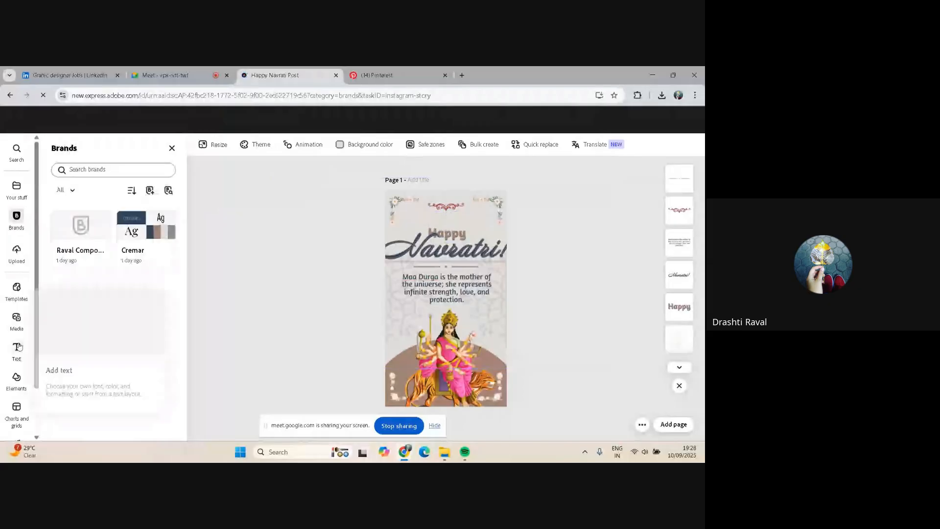
click(16, 350)
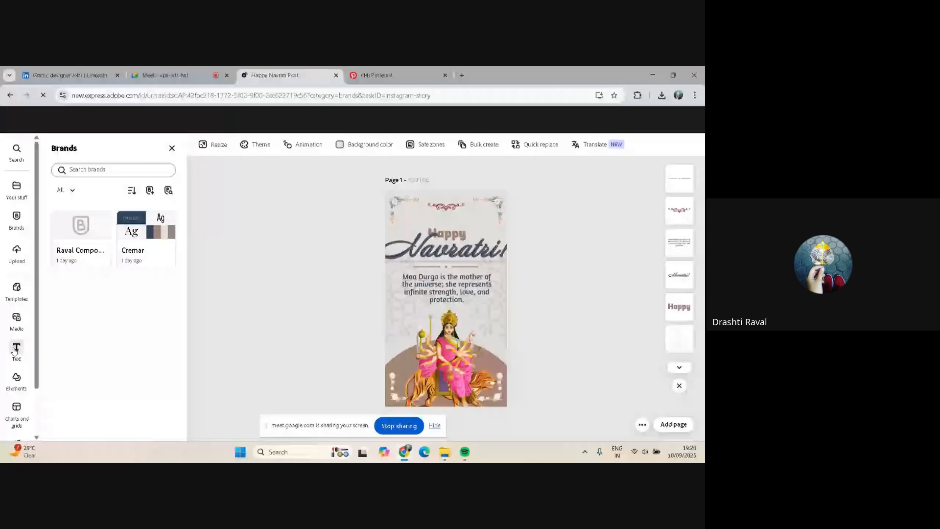
scroll(30, 307, down, 1)
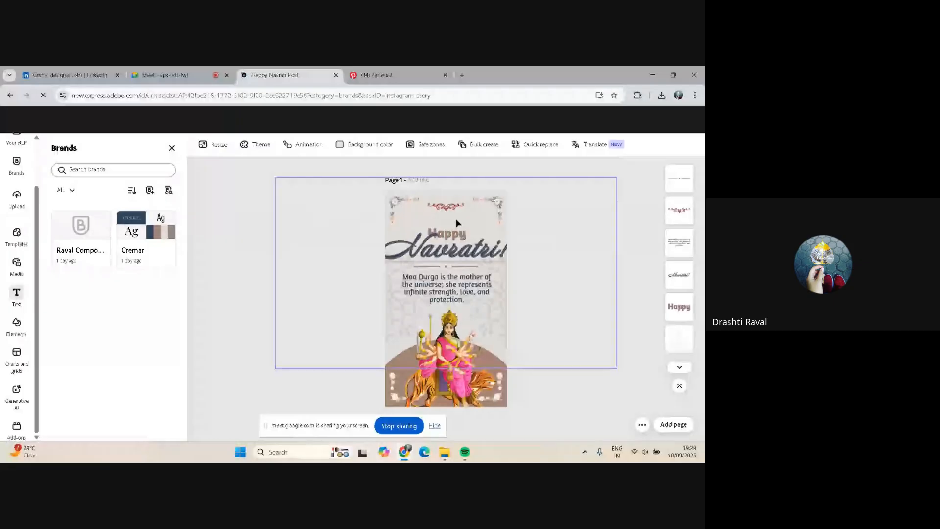
click(448, 230)
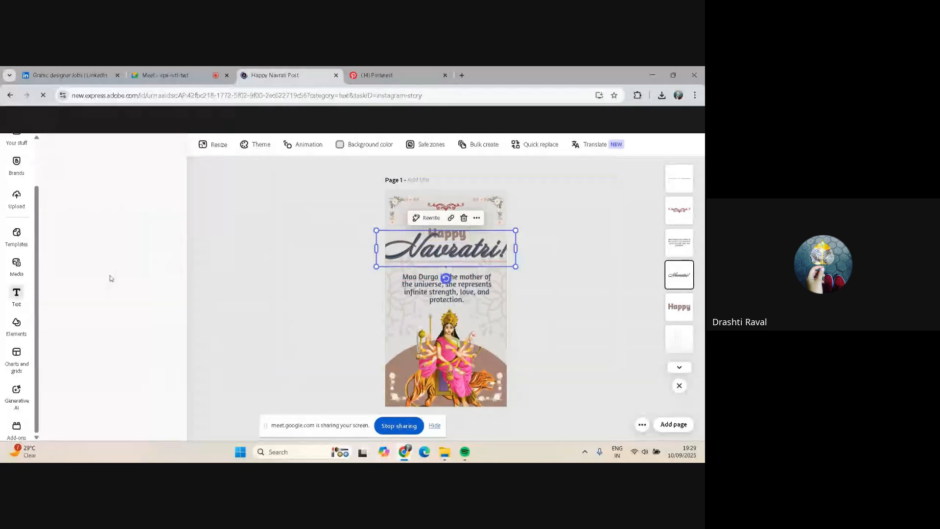
click(633, 453)
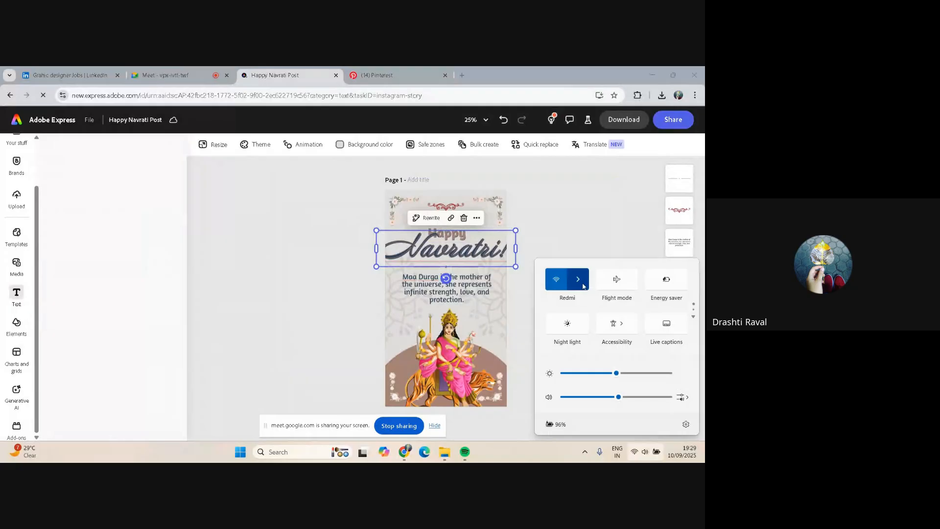
click(578, 280)
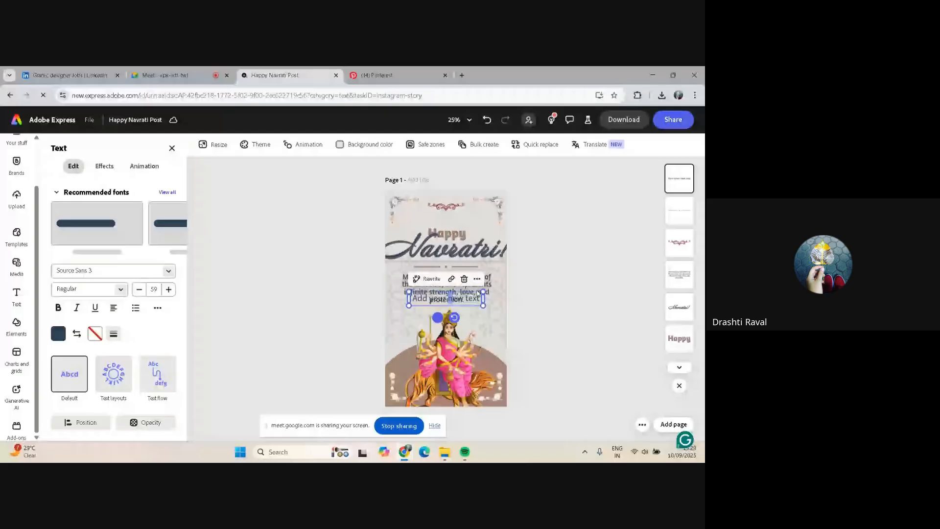
drag(477, 293, 466, 221)
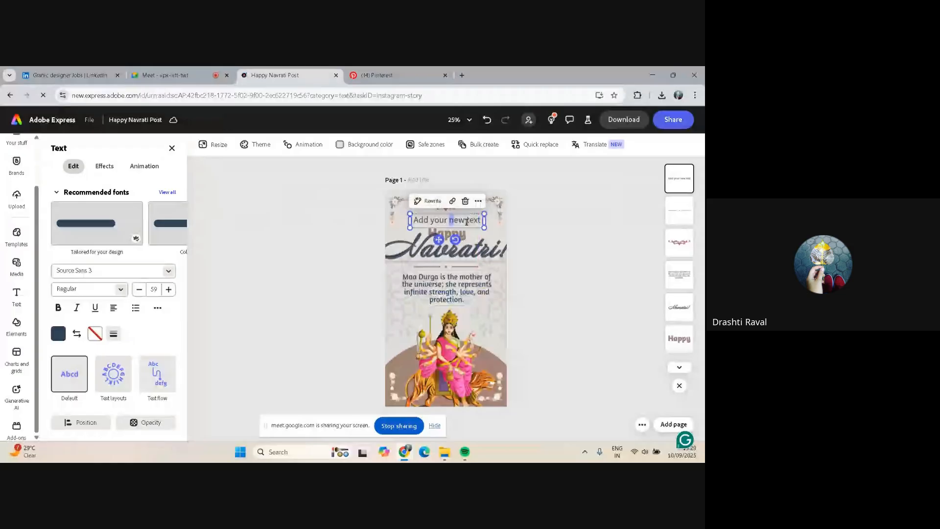
Replace the placeholder text with "Pathak Family wishing"
key(ctrl+a)
key(BackSpace)
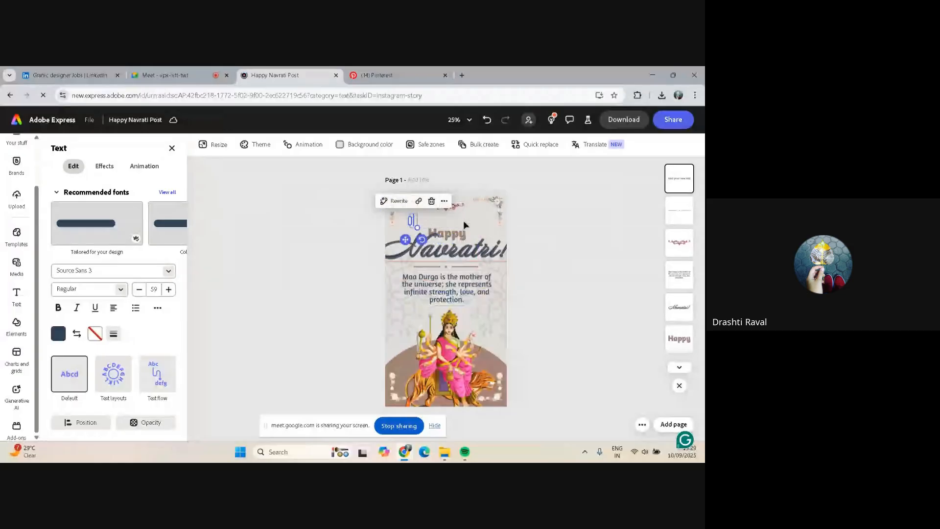
text(Path)
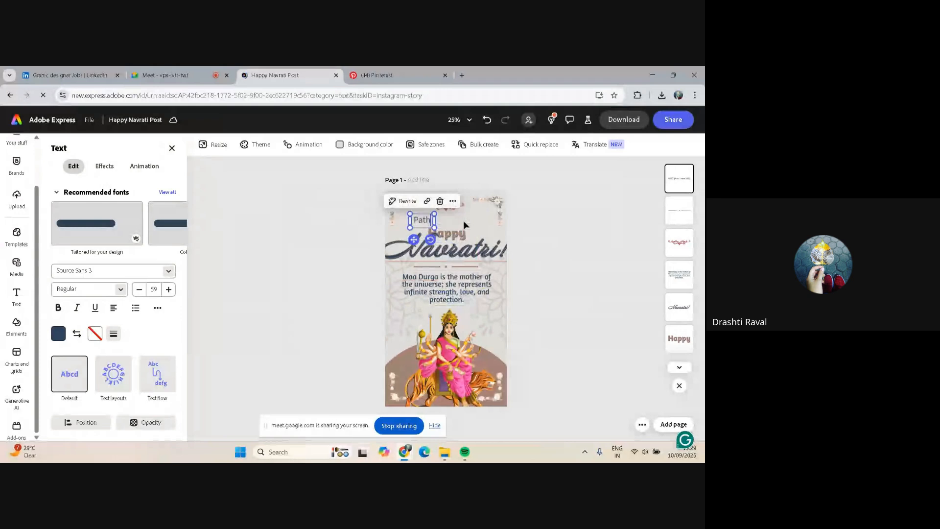
text(ak Faily)
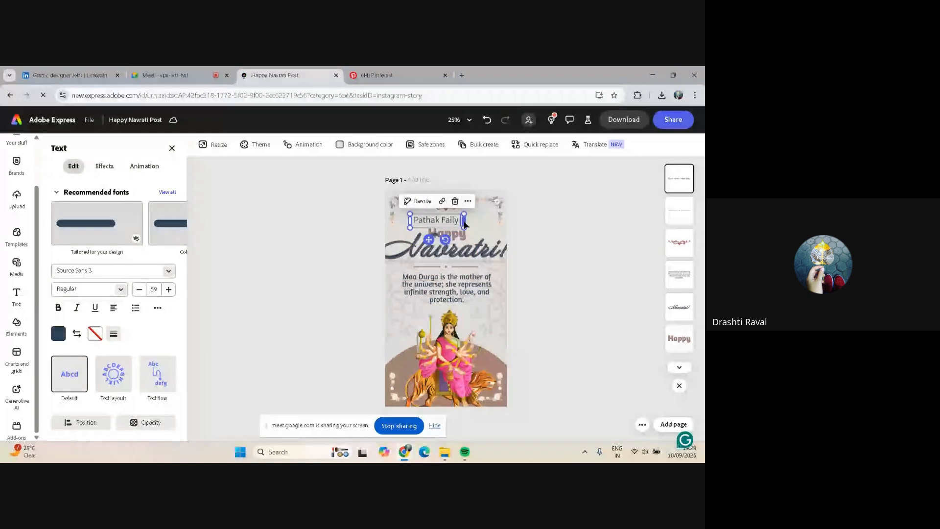
key(BackSpace)
key(BackSpace)
key(BackSpace)
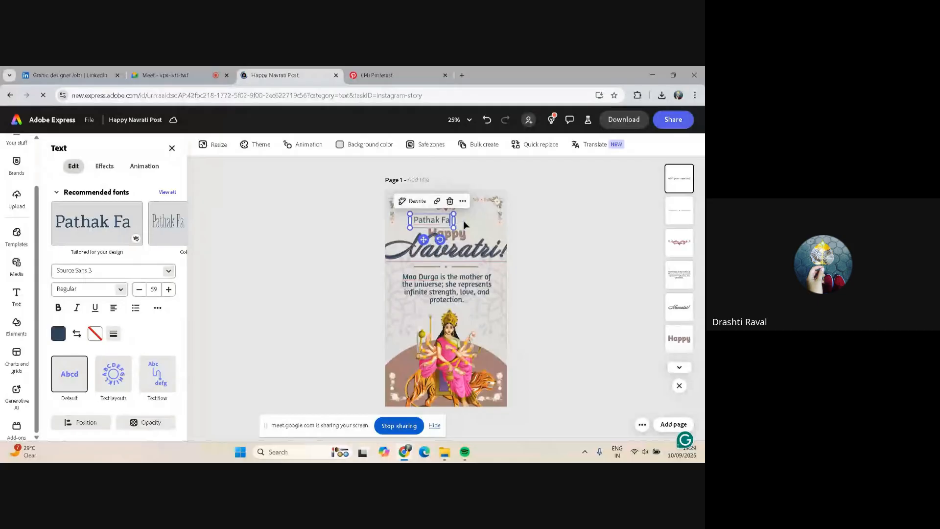
text(mily)
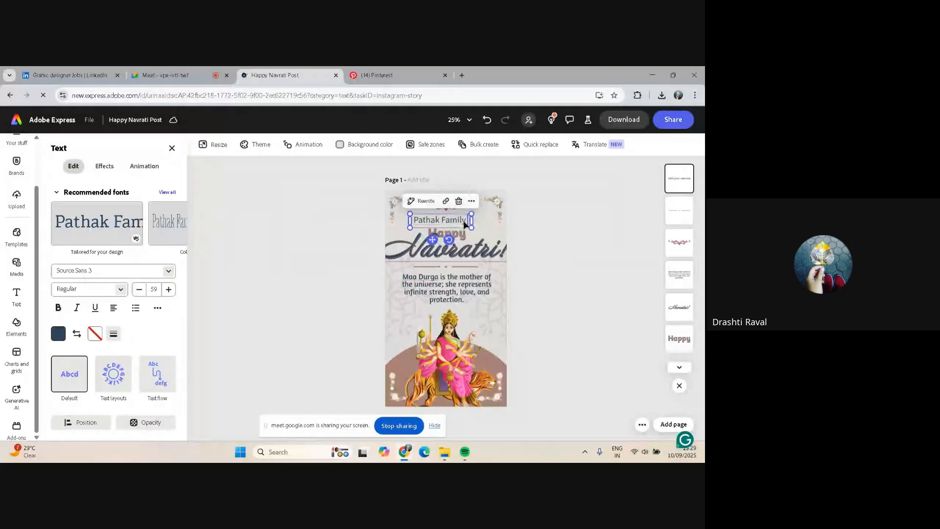
text( wo)
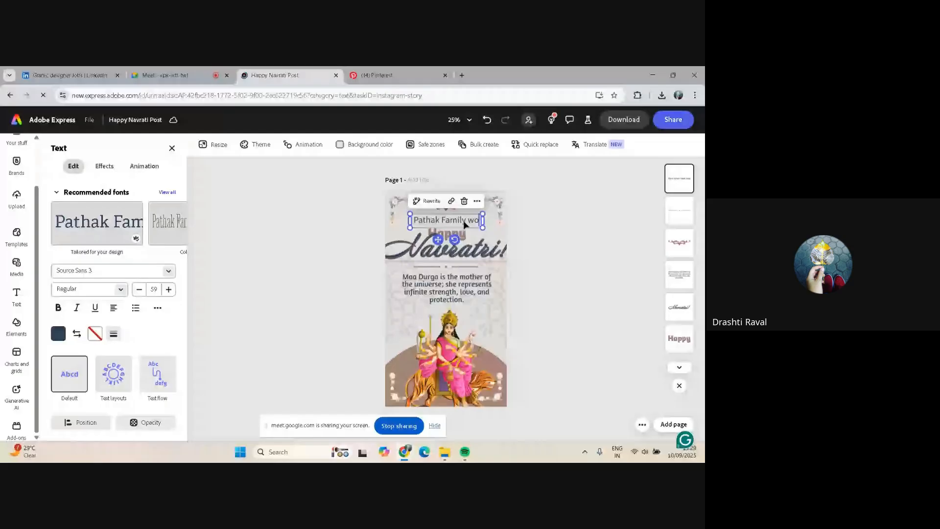
key(BackSpace)
text(ish)
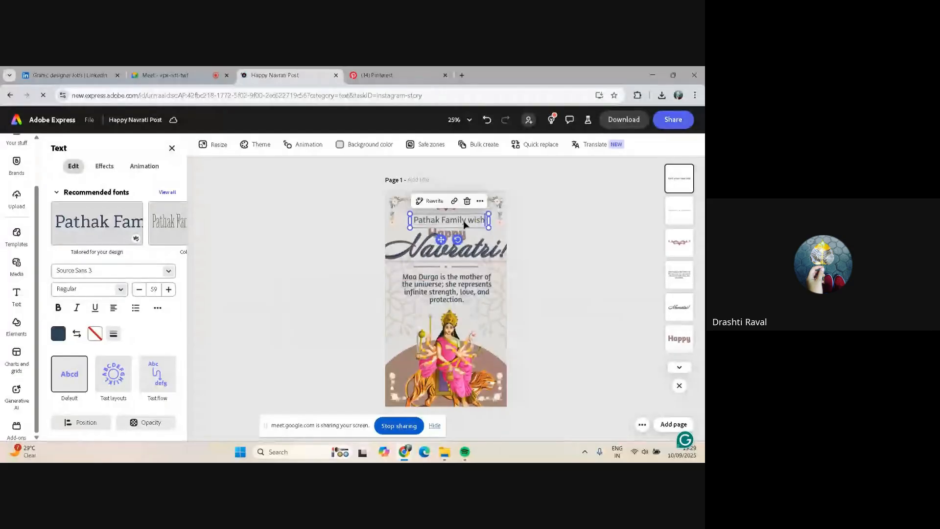
text(ing)
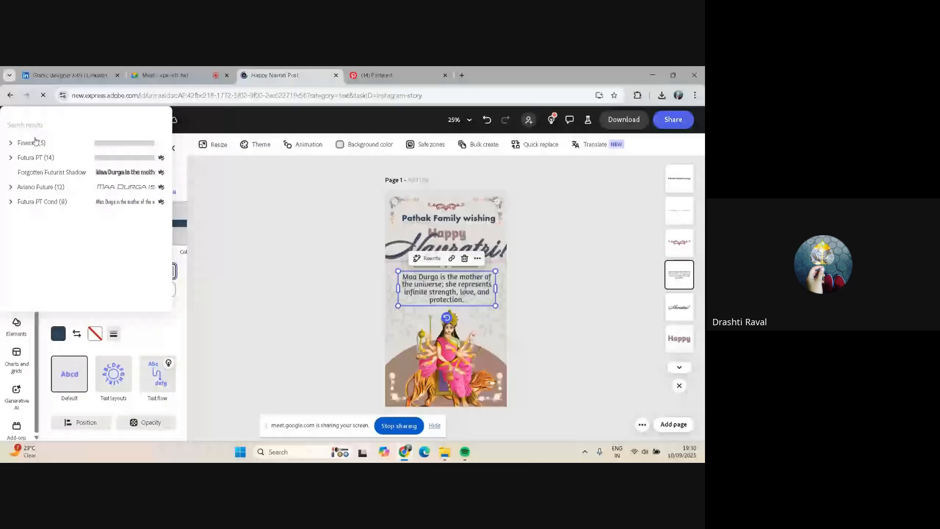
Set the Maa Durga paragraph's font to Futura PT Book and make it bold
click(37, 158)
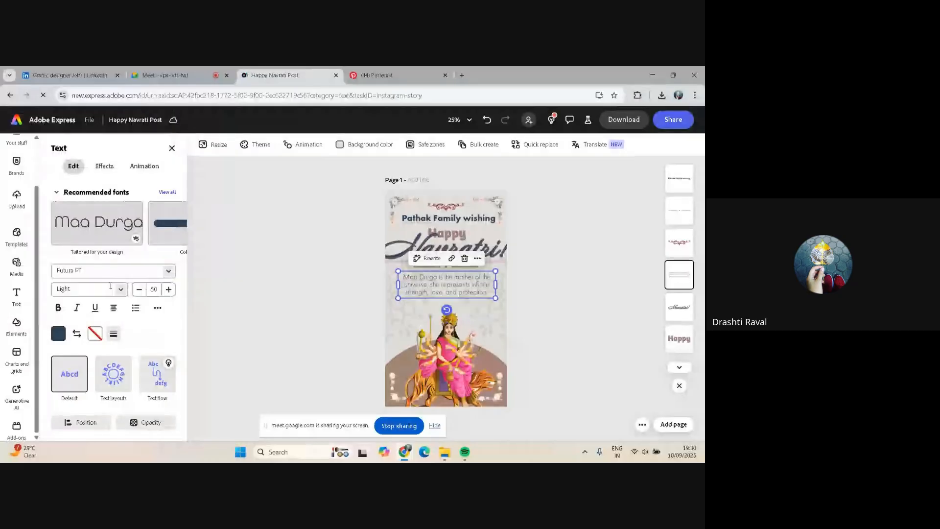
click(111, 288)
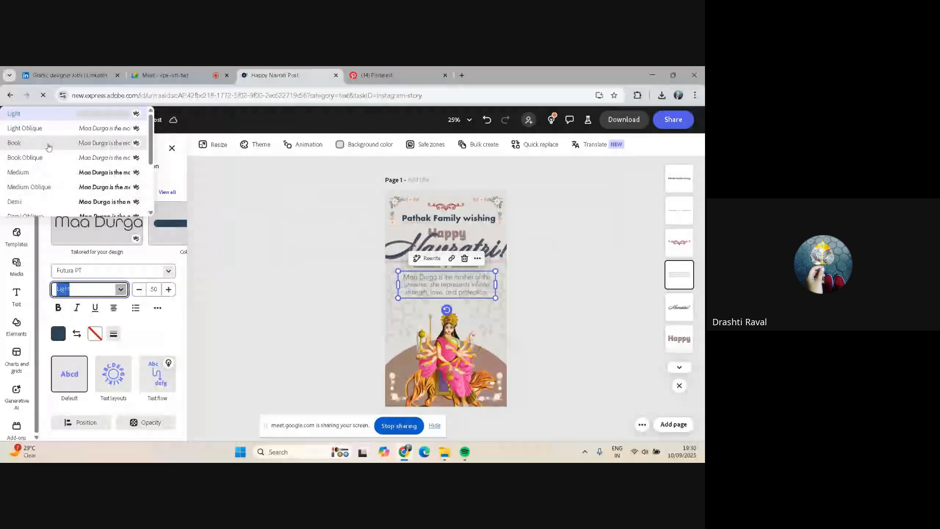
click(49, 144)
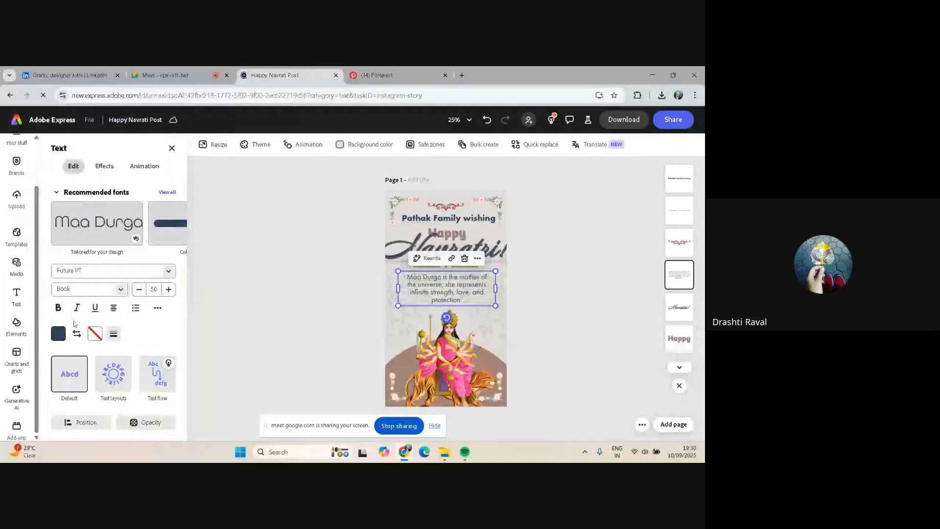
click(59, 308)
Reduce the Navratri heading's font size to 155
click(140, 291)
click(140, 291)
click(140, 291)
click(140, 290)
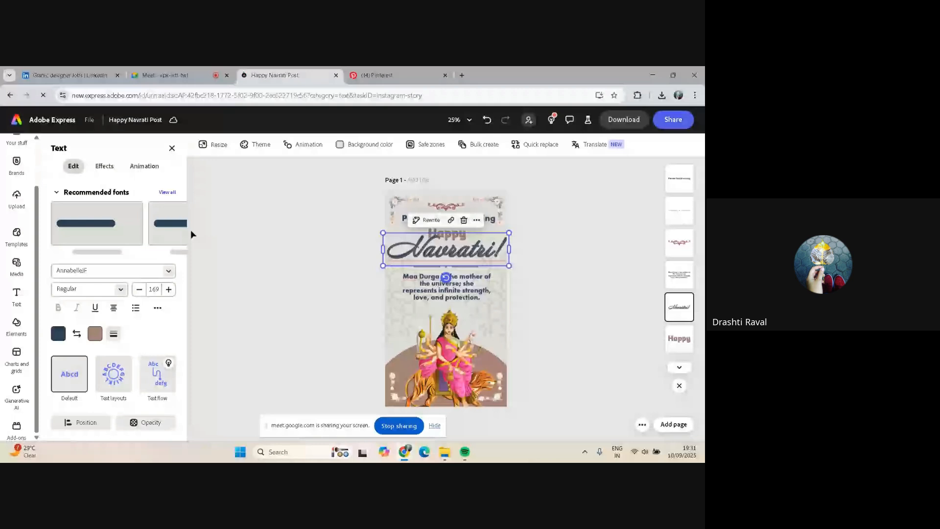
click(139, 289)
click(139, 289)
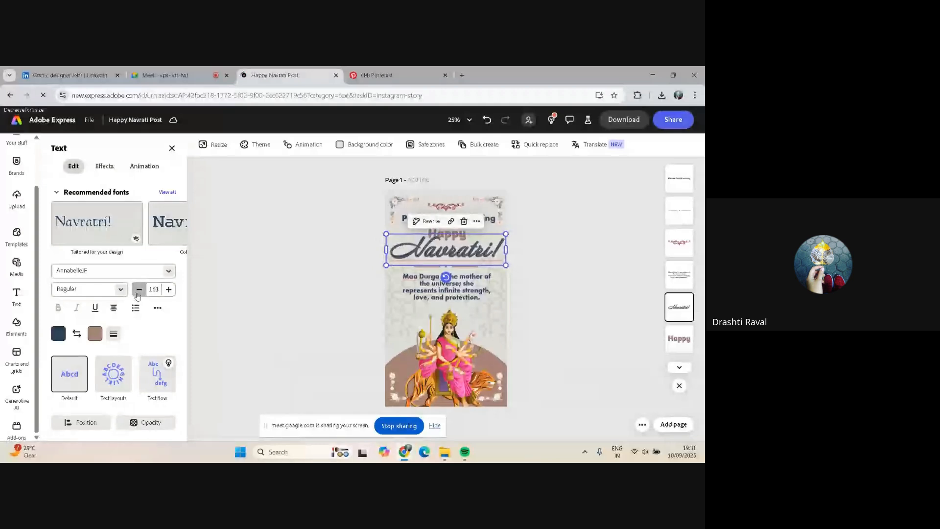
click(137, 293)
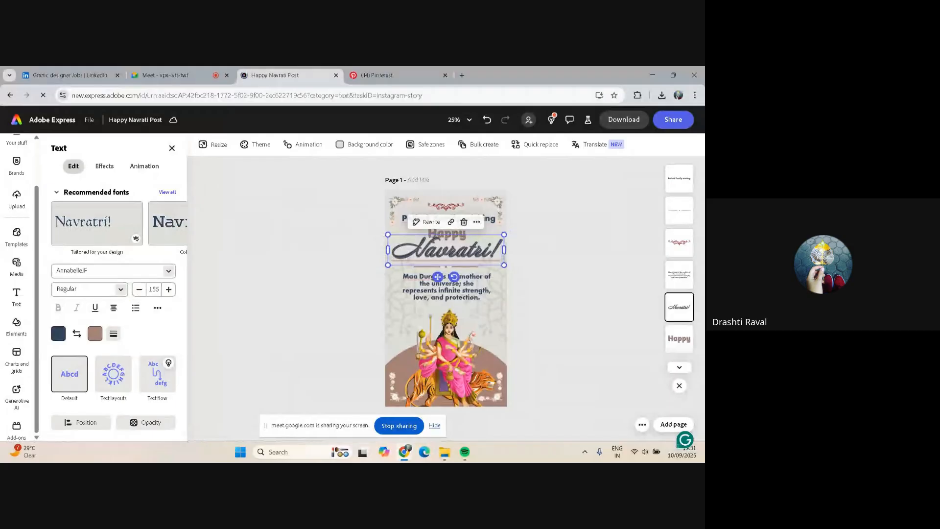
double_click(433, 240)
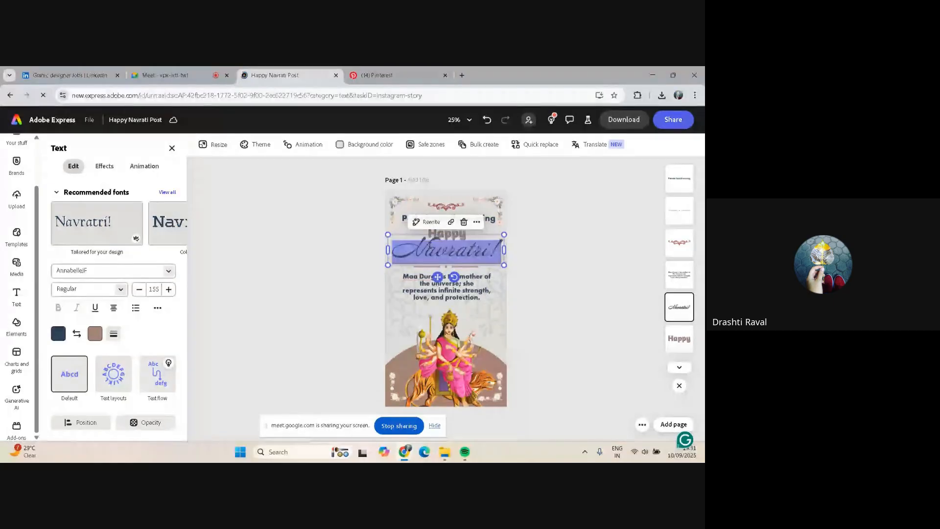
click(325, 255)
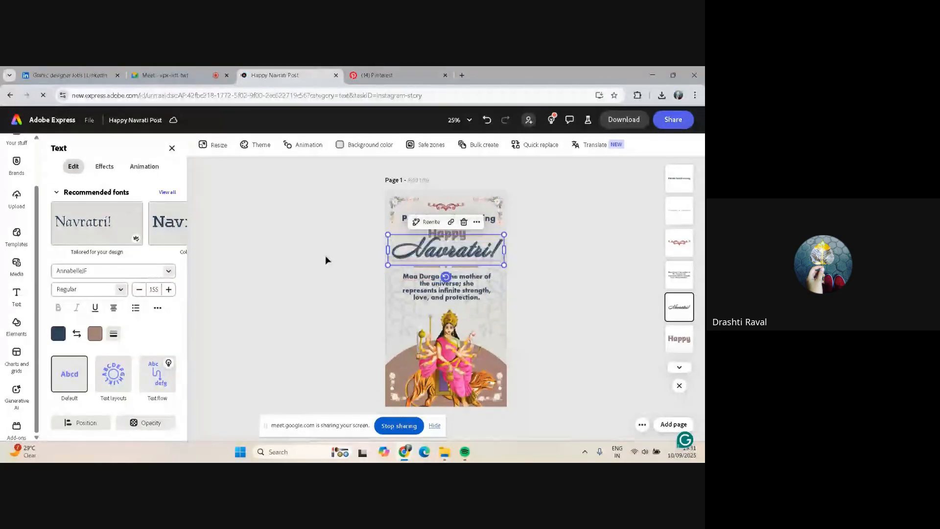
click(325, 254)
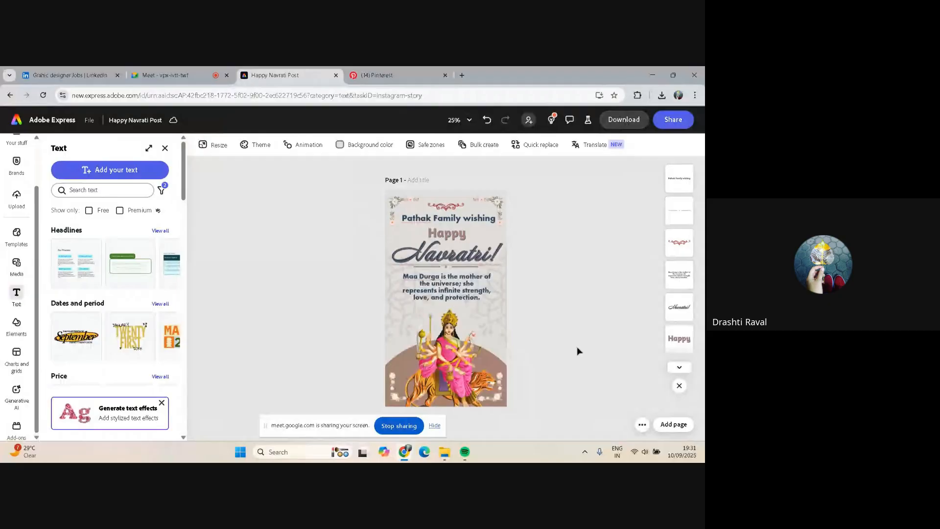
Add a new blank page to the design and open the download options
mouse_move(669, 428)
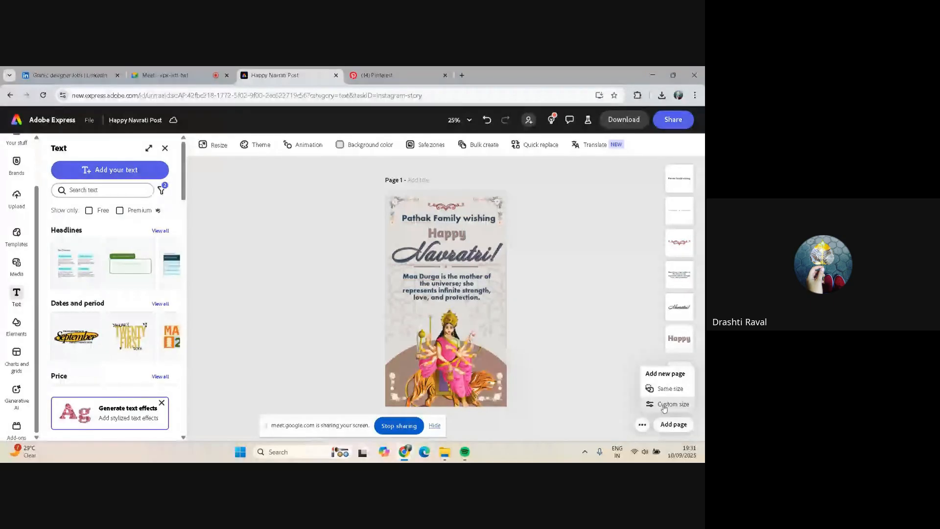
click(663, 406)
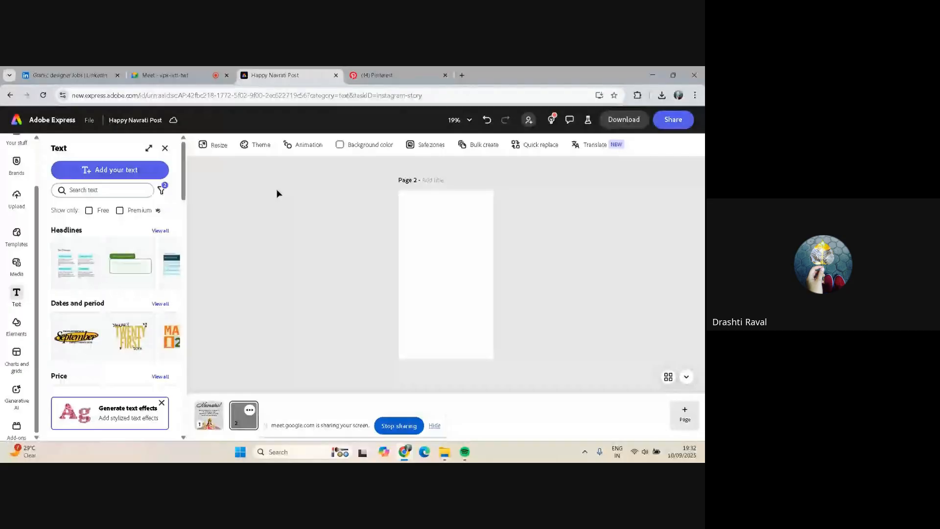
key(ctrl+s)
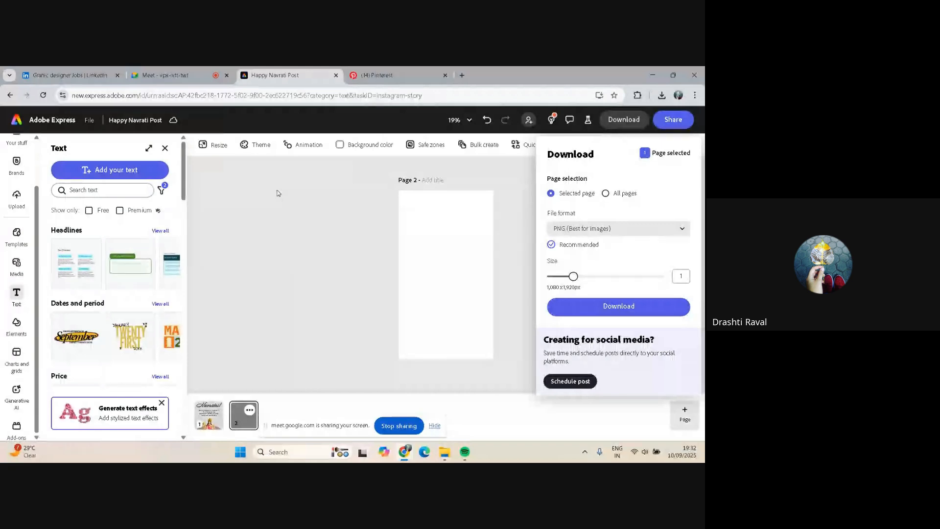
Search Pinterest for collage event poster and open the White Collage Handmade Craft Fair pin
click(377, 70)
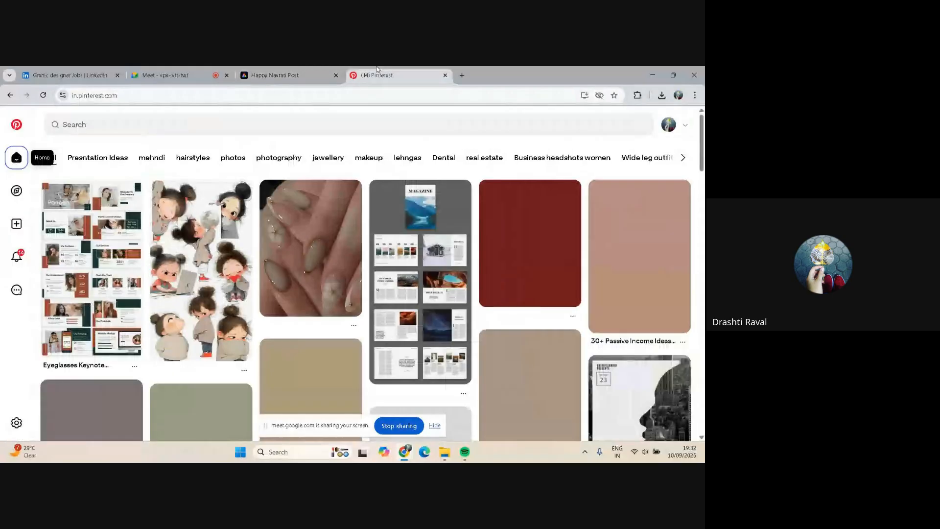
click(98, 123)
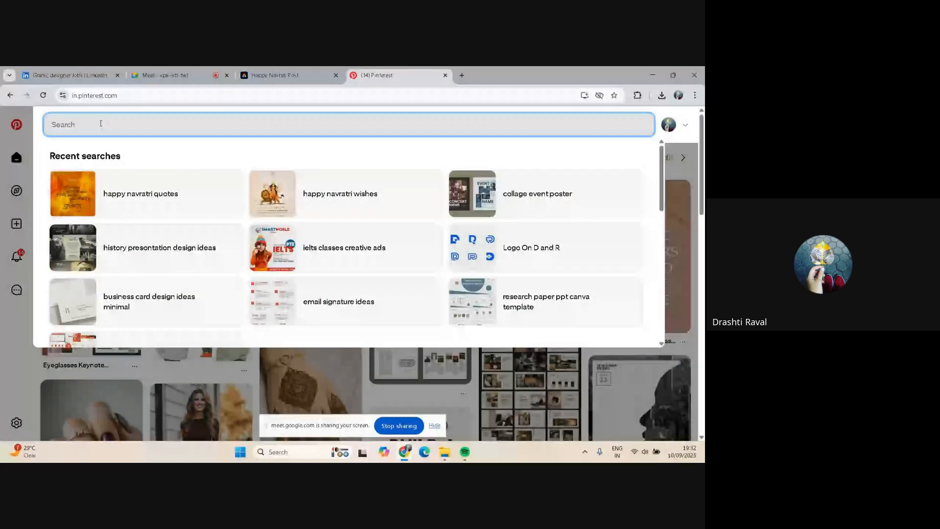
click(489, 172)
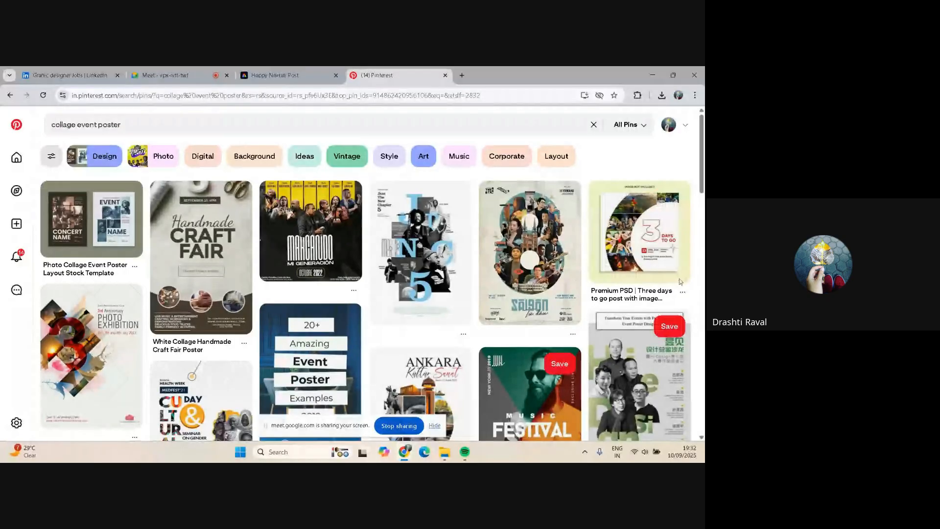
click(219, 240)
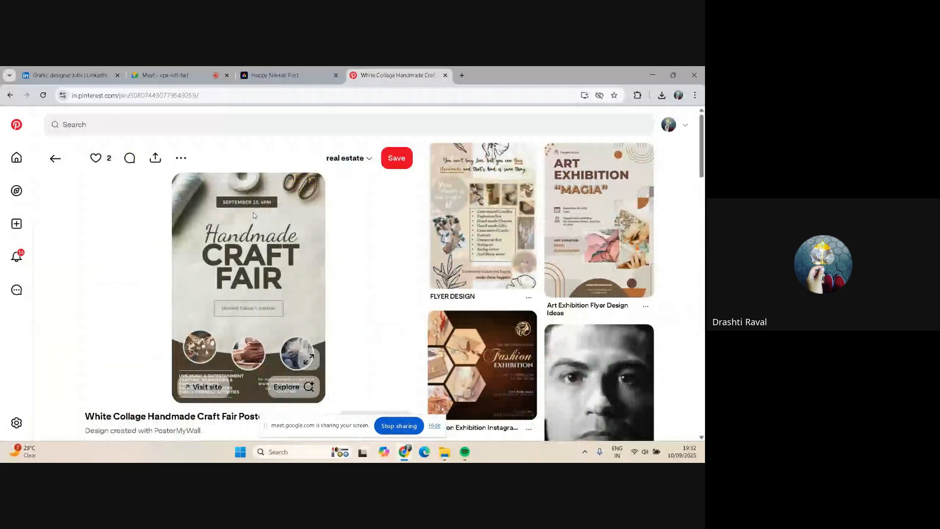
Download the blank second page as a PNG image saved as Happy Navrati Post-2
click(284, 75)
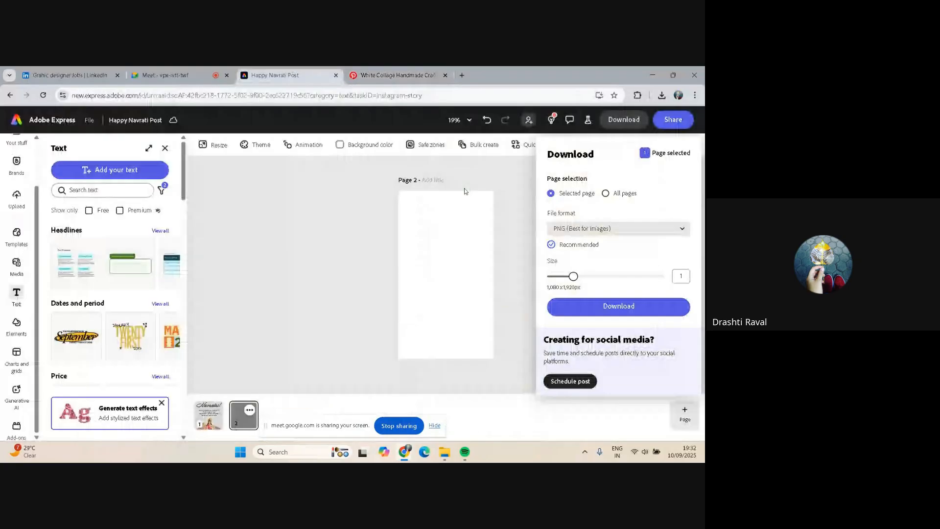
click(660, 310)
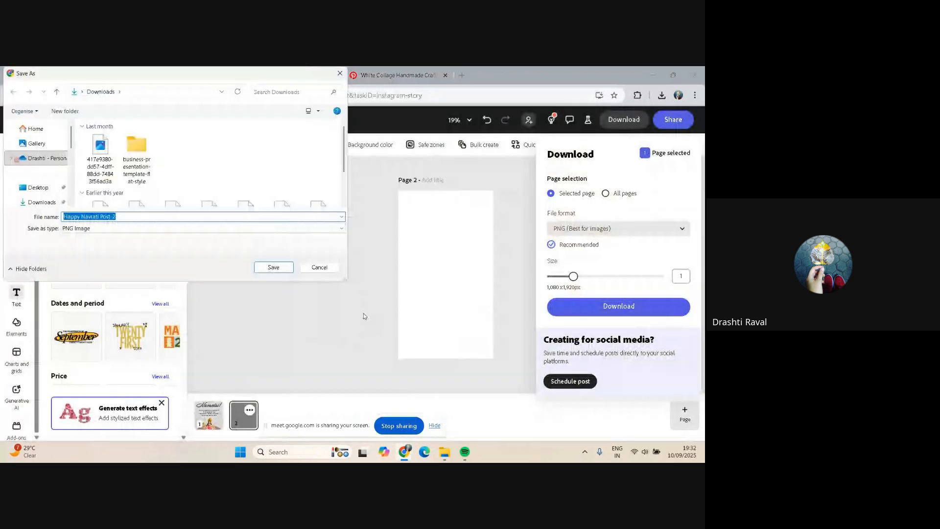
click(263, 268)
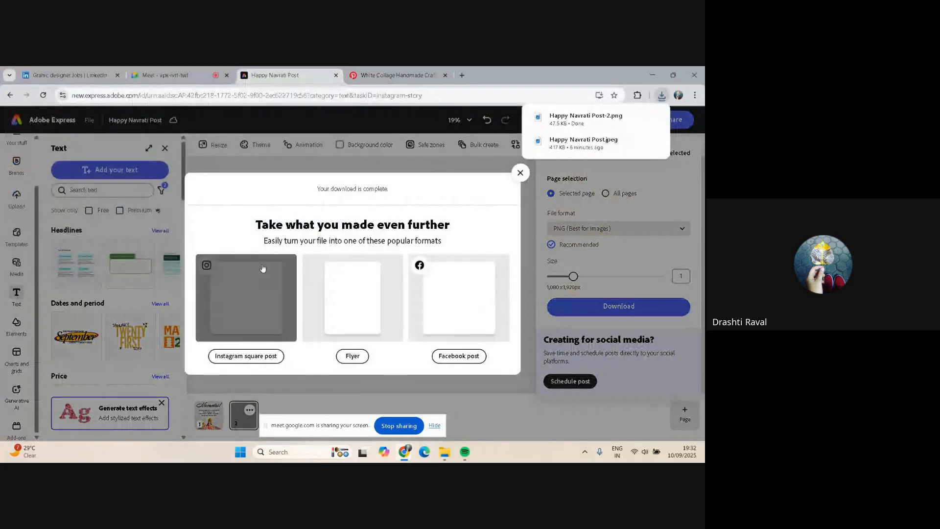
click(263, 268)
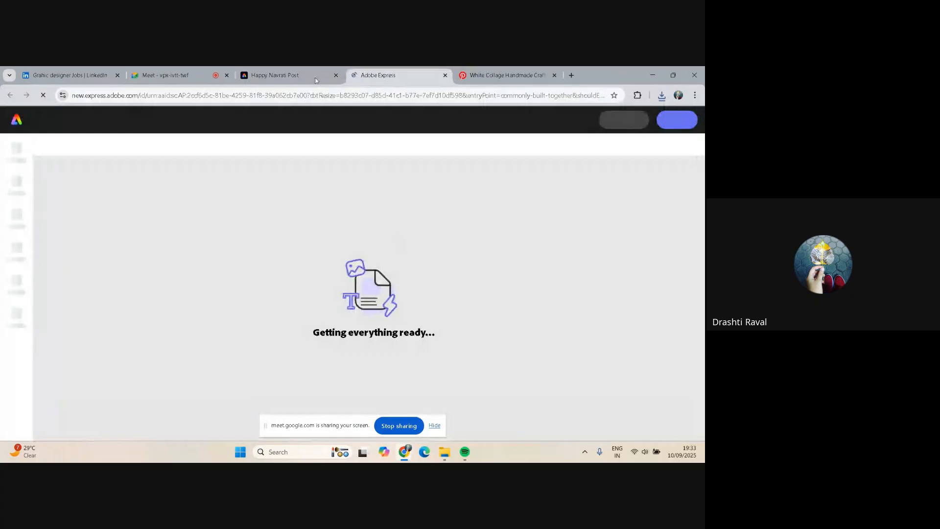
click(280, 74)
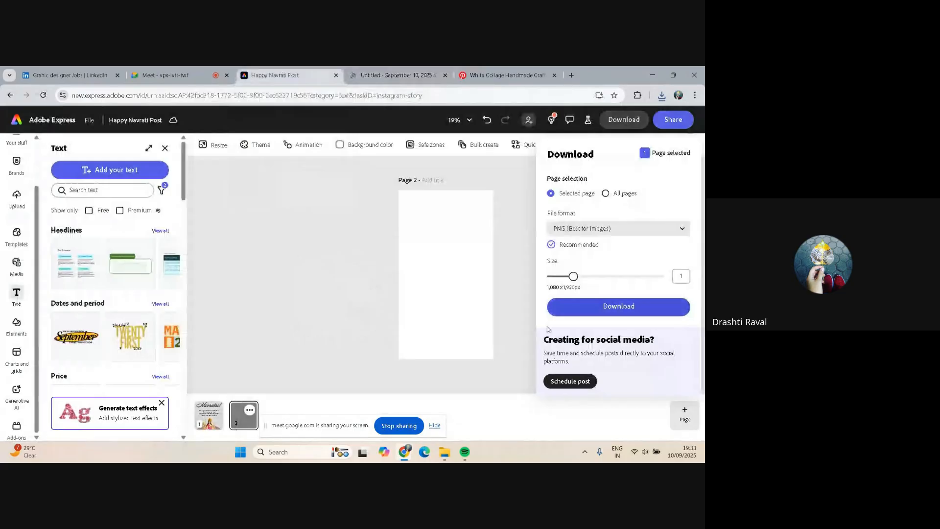
click(515, 178)
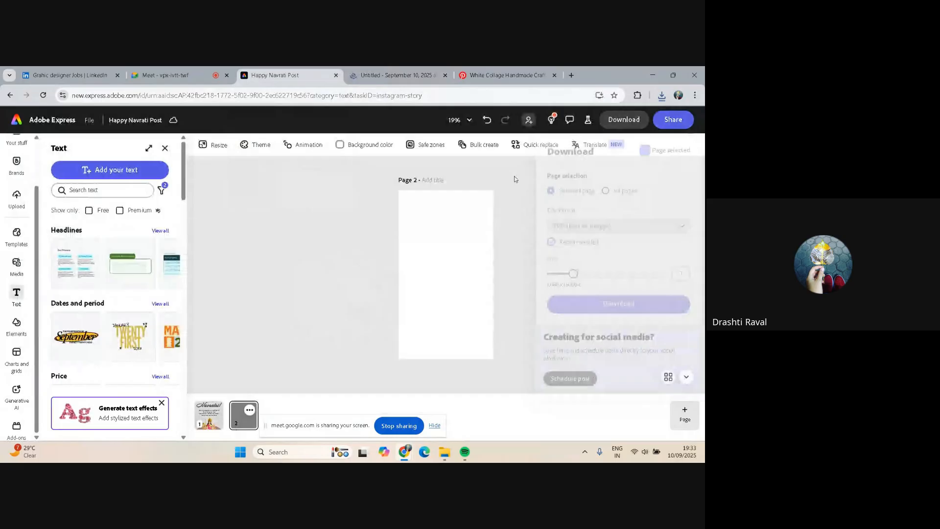
click(398, 76)
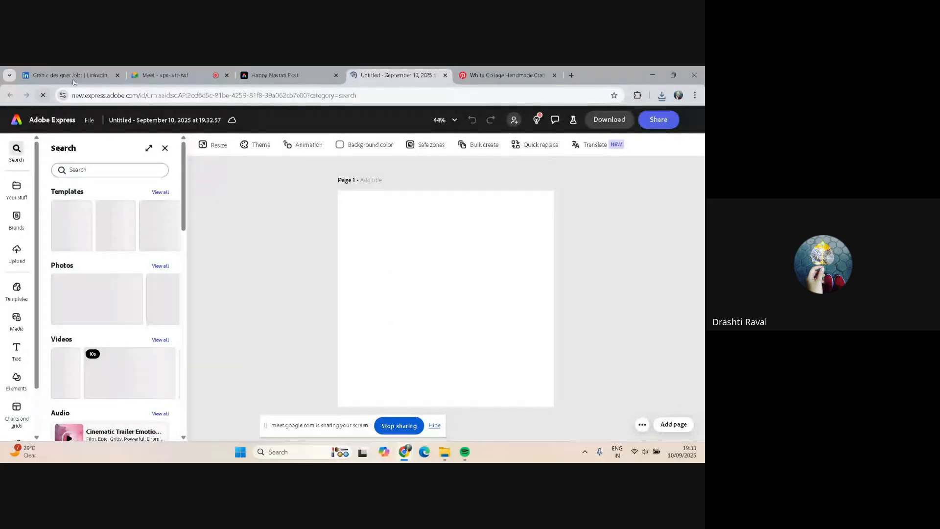
click(276, 75)
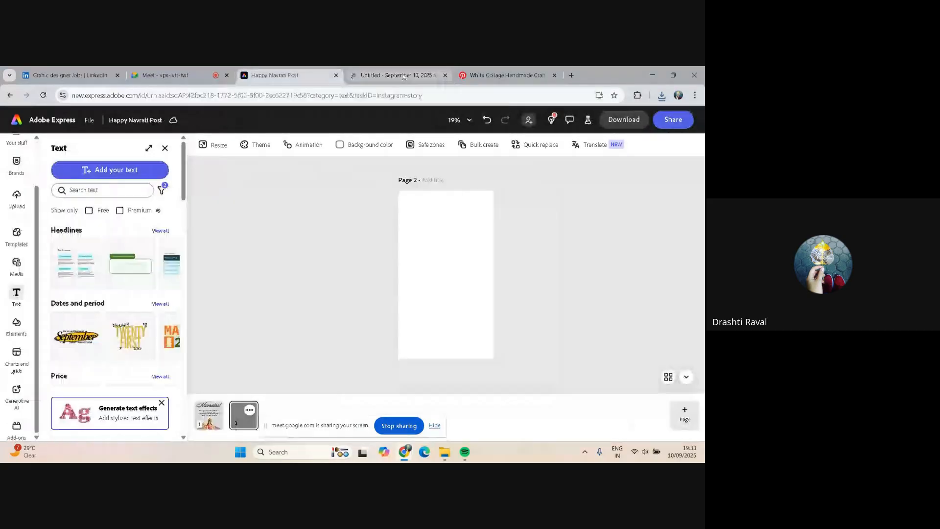
click(444, 75)
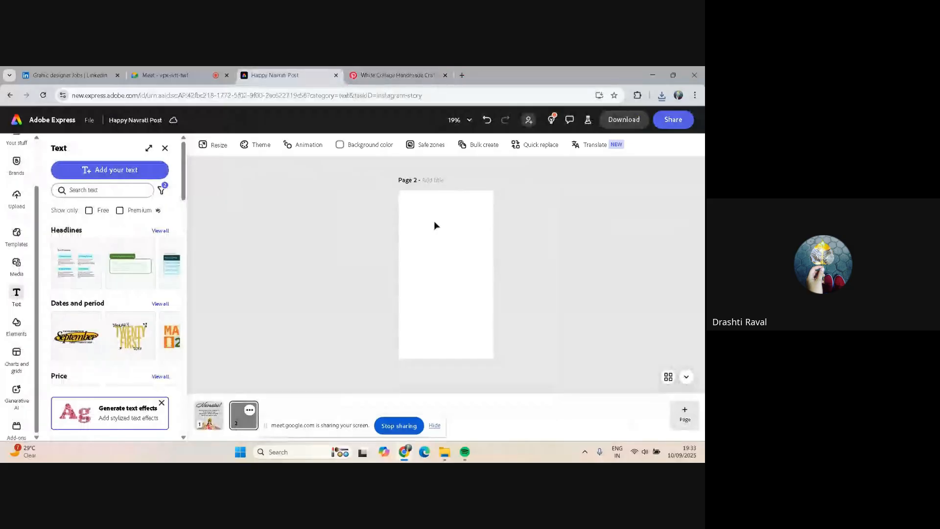
Compare the reference pin with the blank page, then search the media library for handcraft
key(ctrl+Tab)
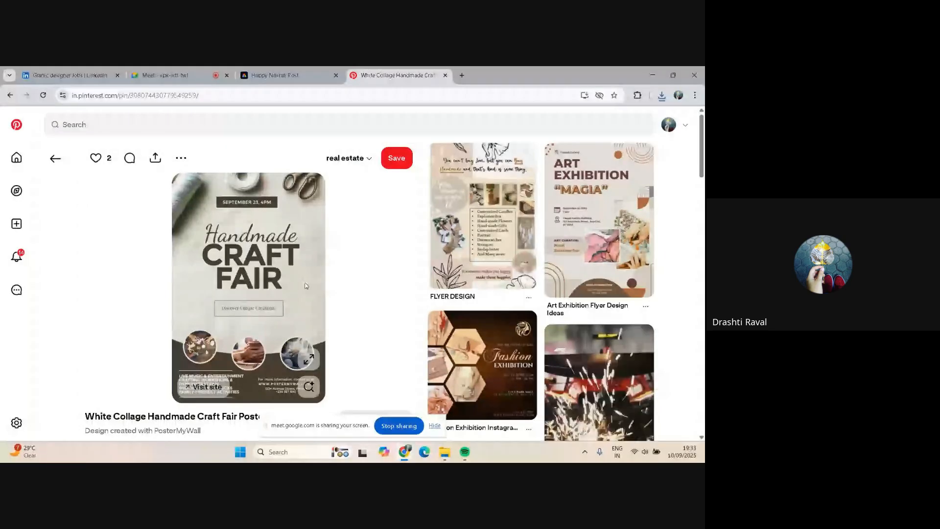
key(ctrl+shift+Tab)
click(15, 265)
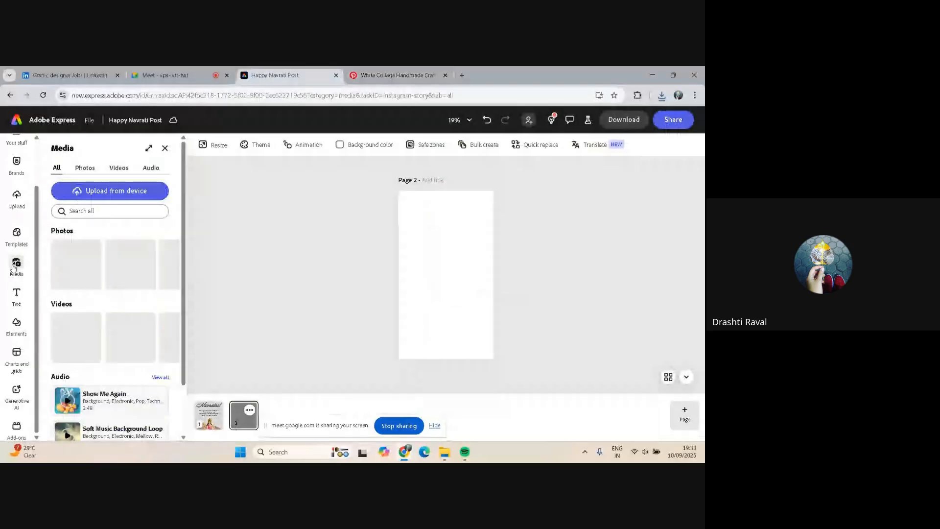
click(106, 237)
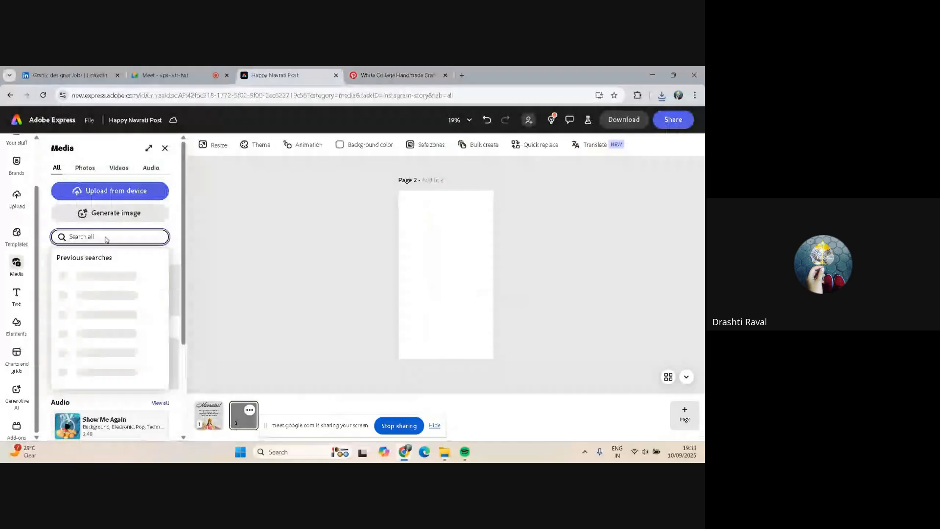
text(hand)
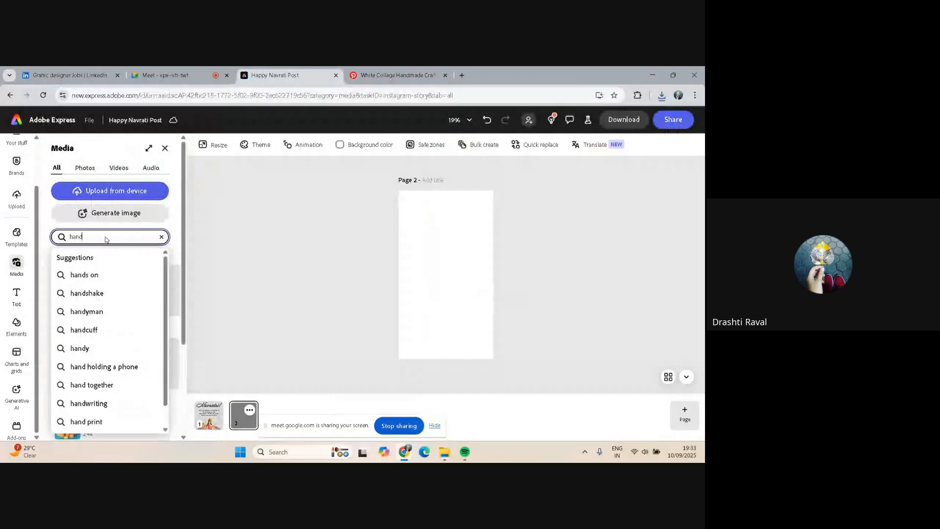
text(cra)
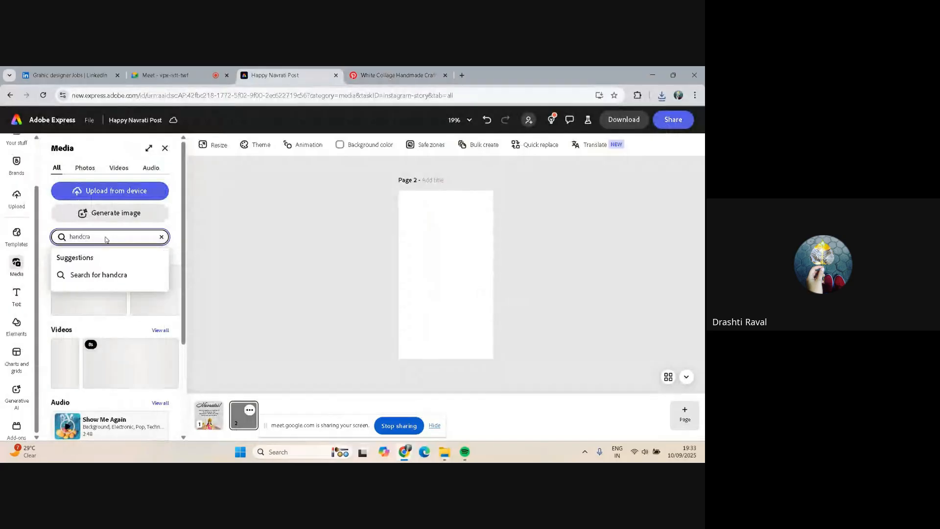
text(ft)
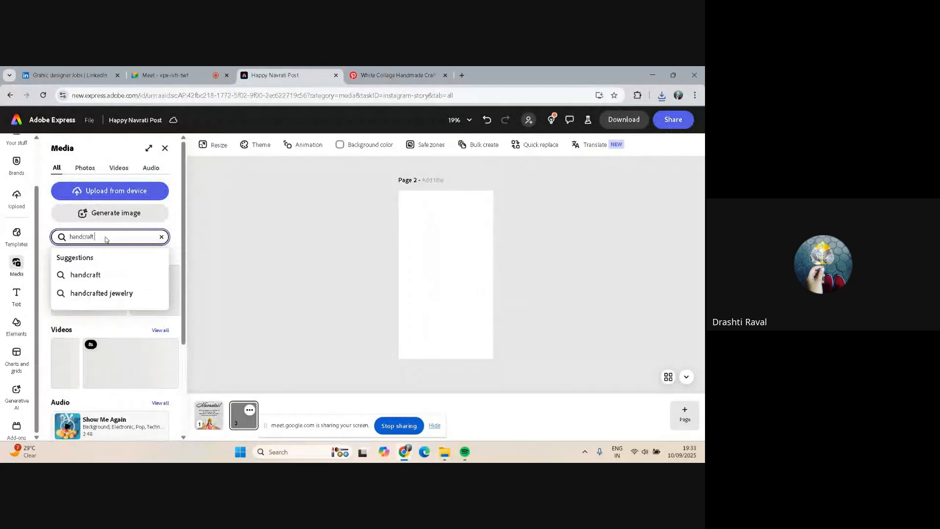
key(Return)
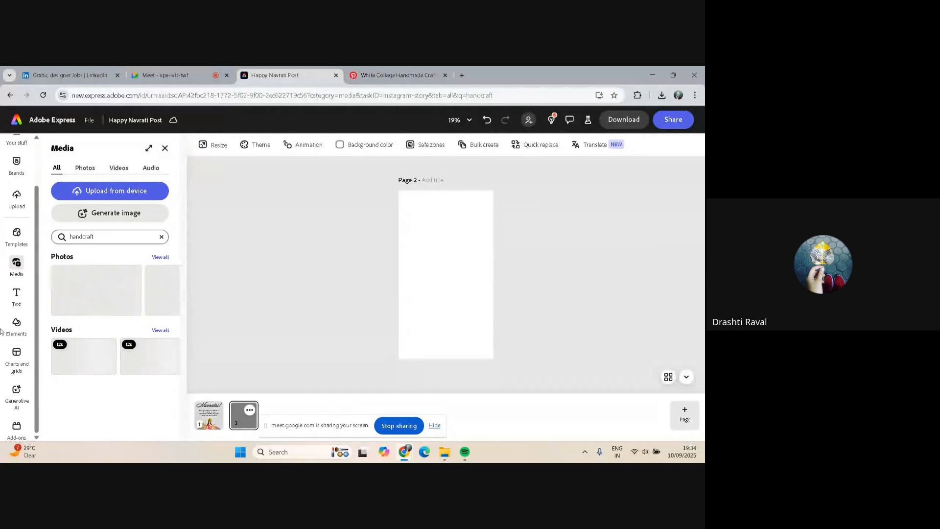
click(634, 451)
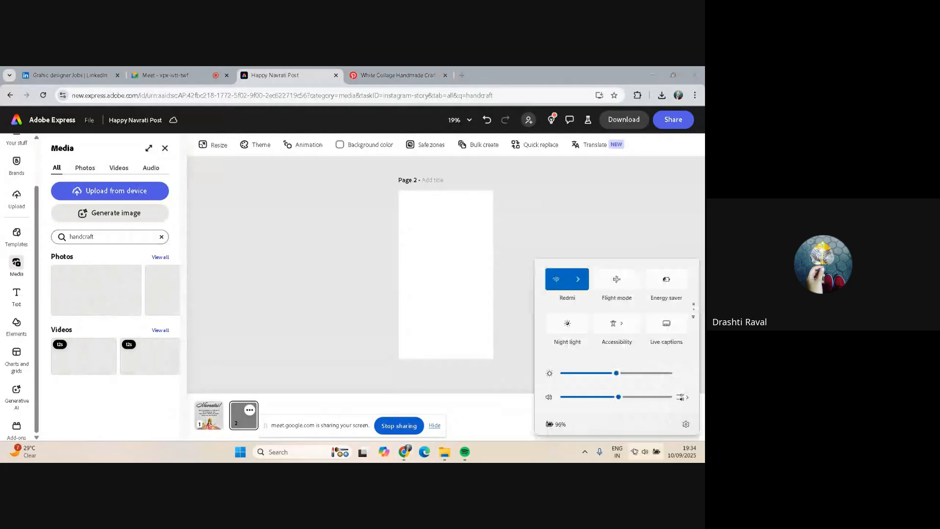
click(578, 279)
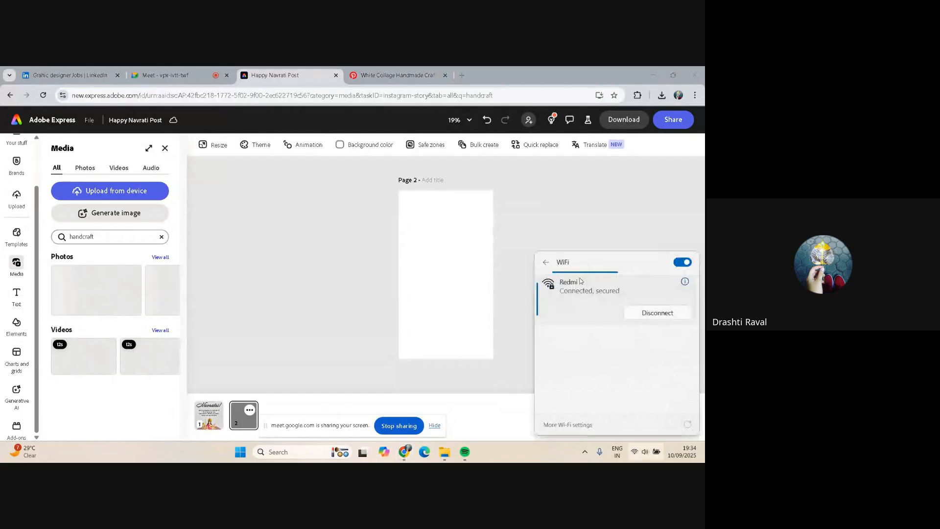
click(165, 293)
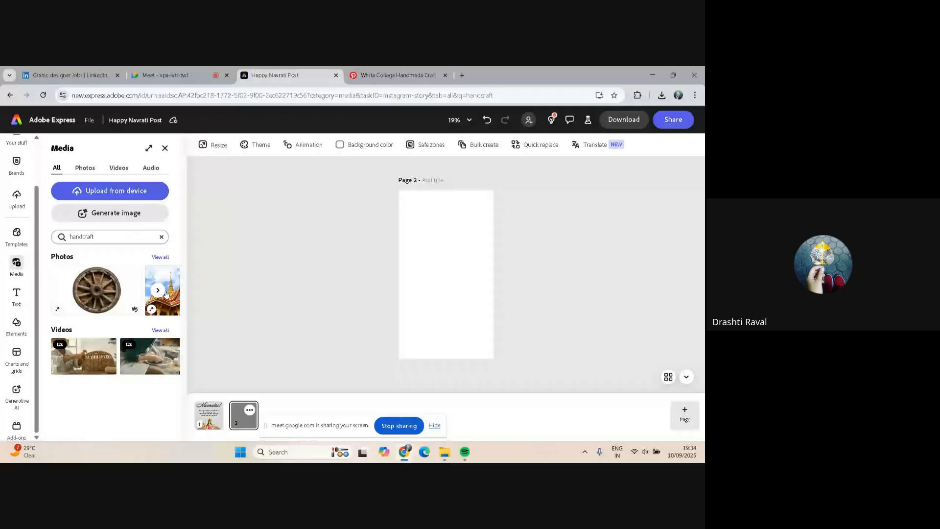
Browse all handcraft photo results in the media library
click(160, 257)
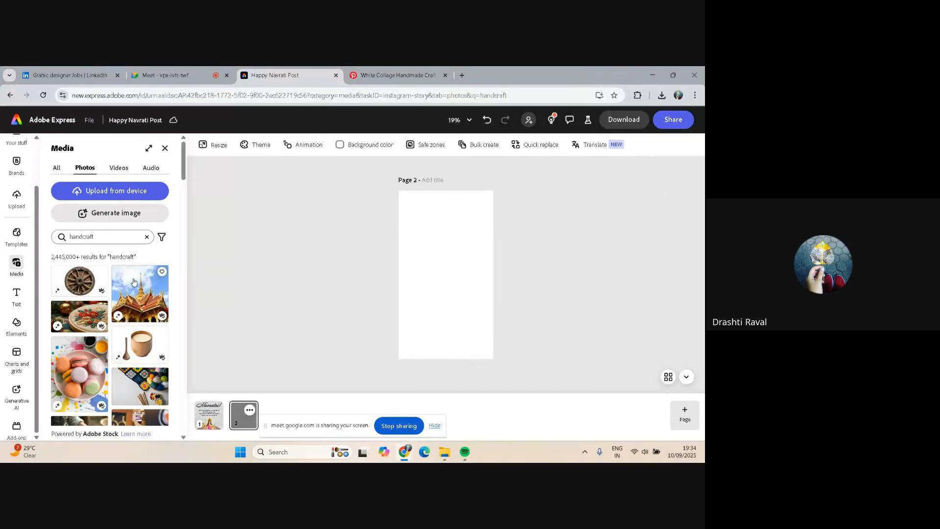
scroll(133, 281, down, 3)
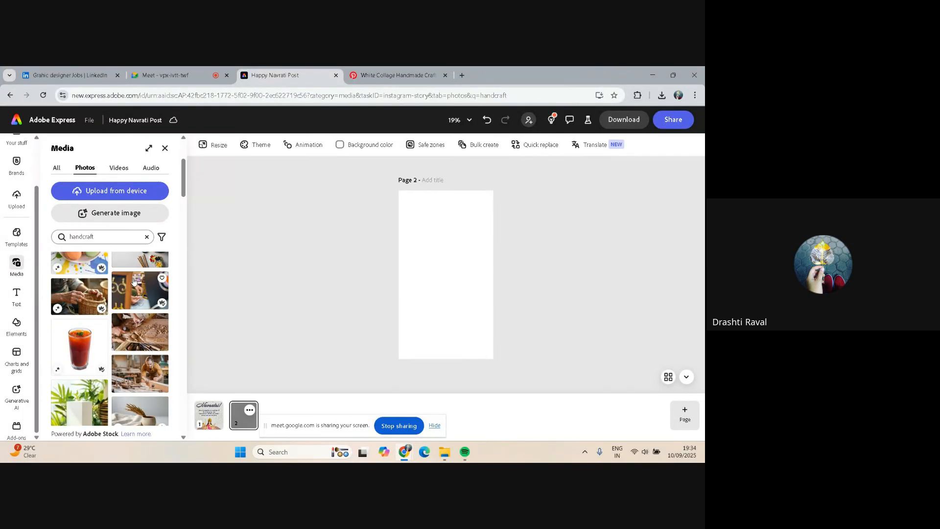
scroll(133, 281, down, 2)
scroll(134, 281, down, 4)
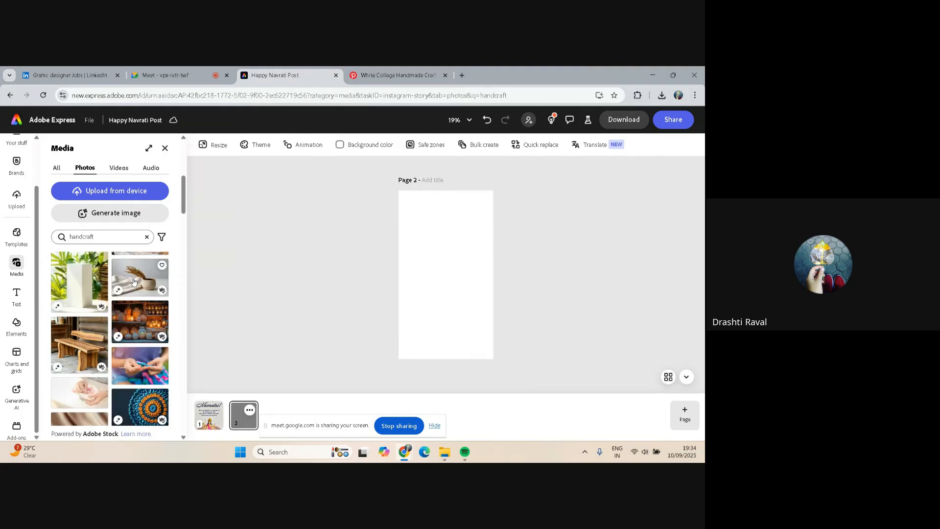
scroll(133, 281, down, 2)
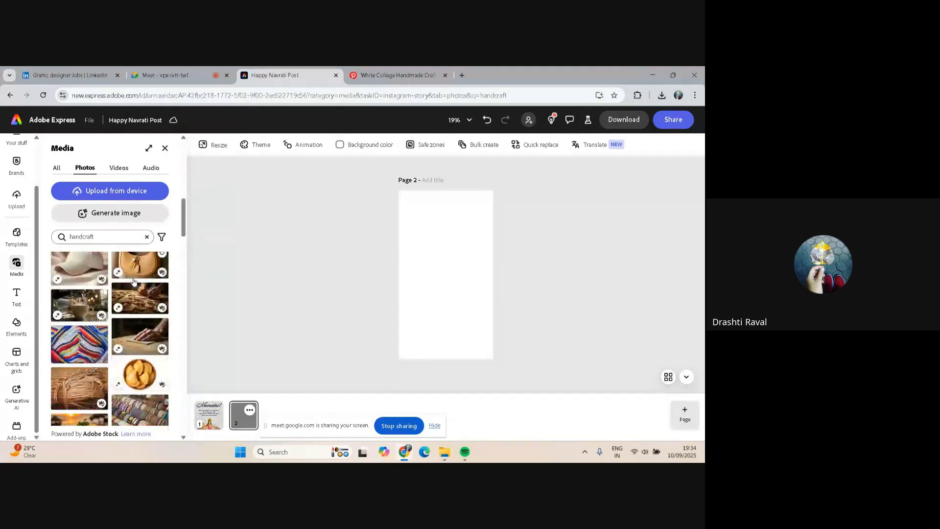
scroll(134, 281, down, 2)
scroll(134, 281, down, 2)
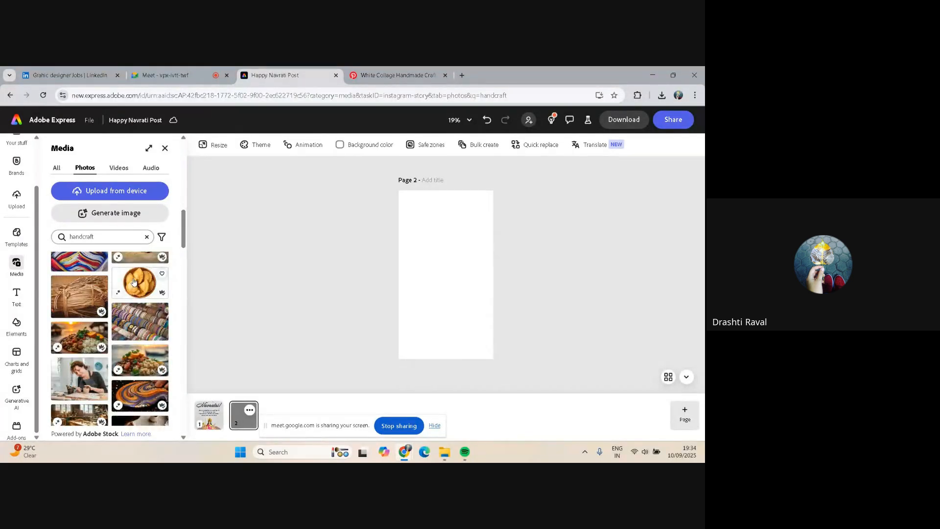
scroll(133, 281, down, 1)
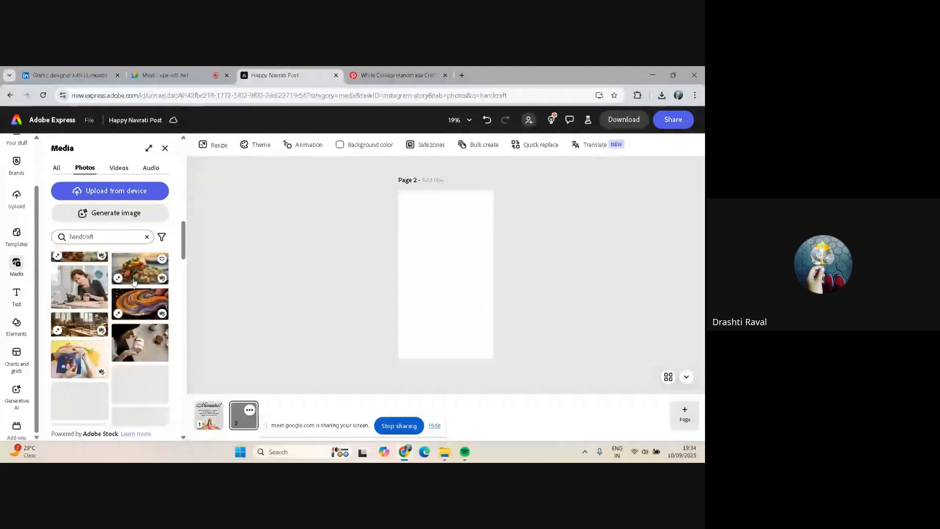
scroll(134, 281, down, 1)
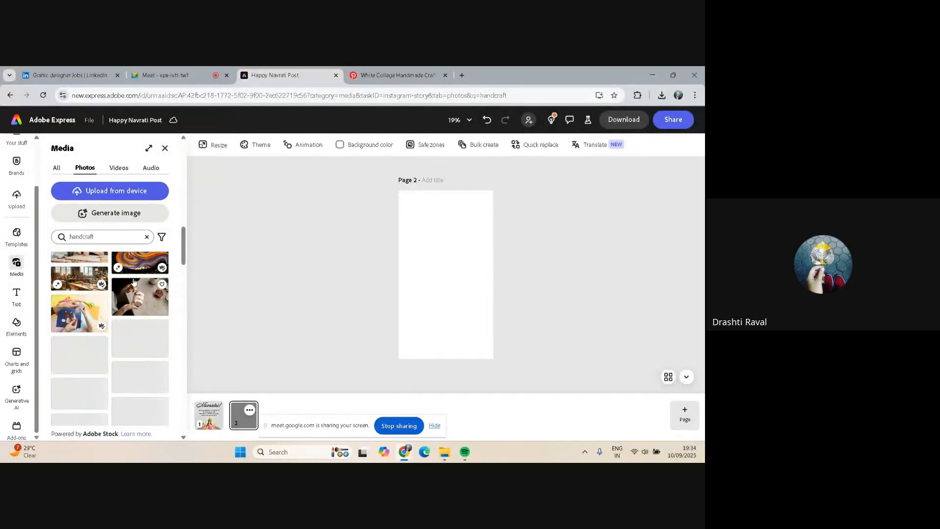
scroll(134, 281, down, 1)
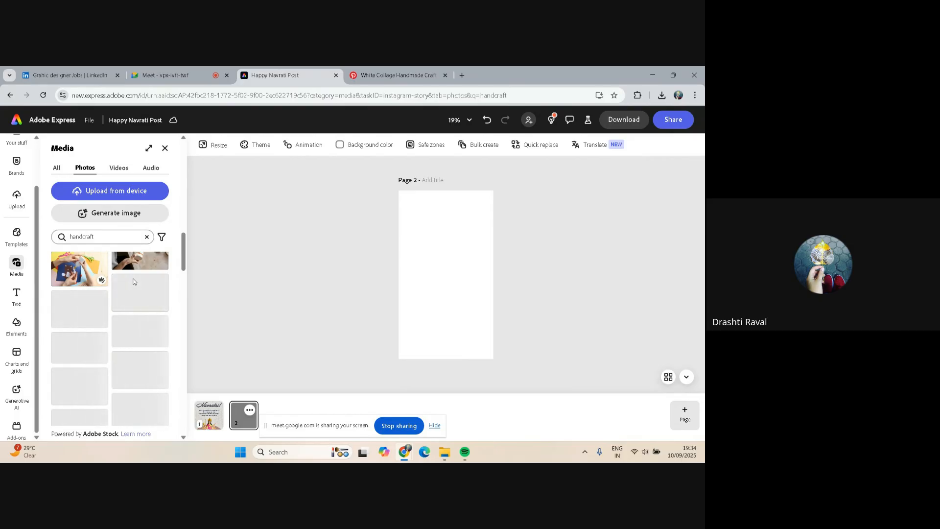
scroll(134, 280, down, 1)
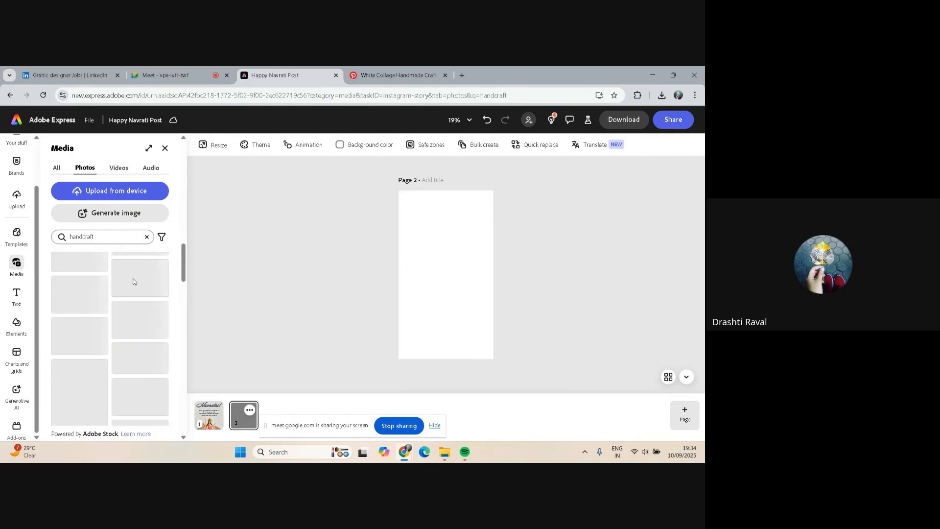
scroll(134, 343, down, 1)
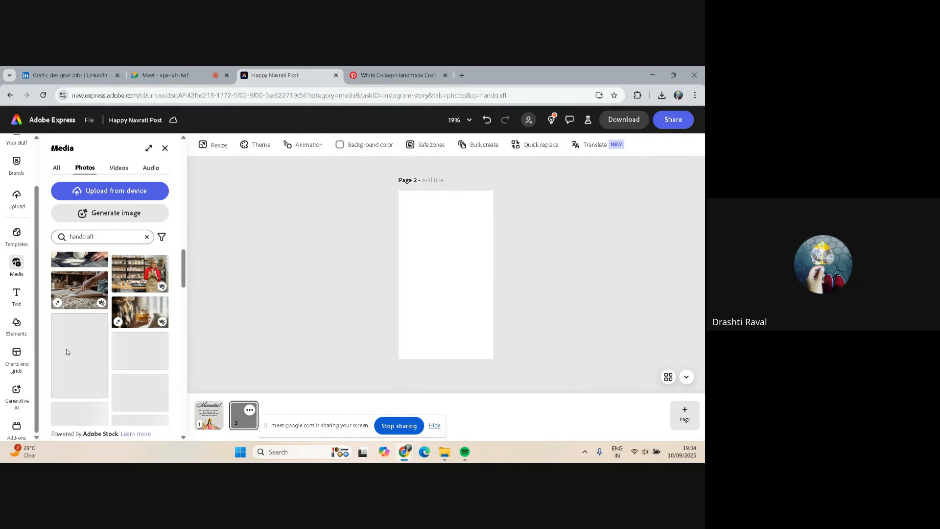
scroll(66, 349, down, 1)
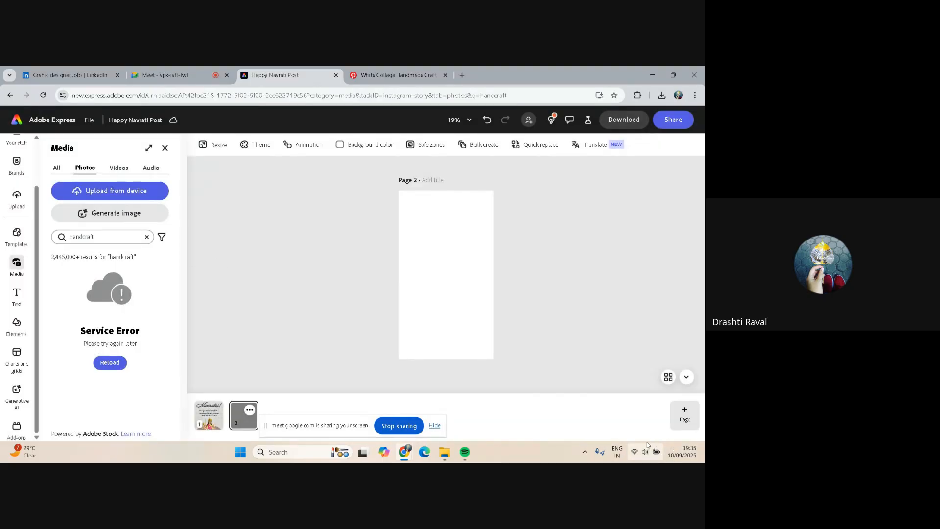
Connect to the Redmi Wi-Fi network and reload the handcraft photo results
click(635, 454)
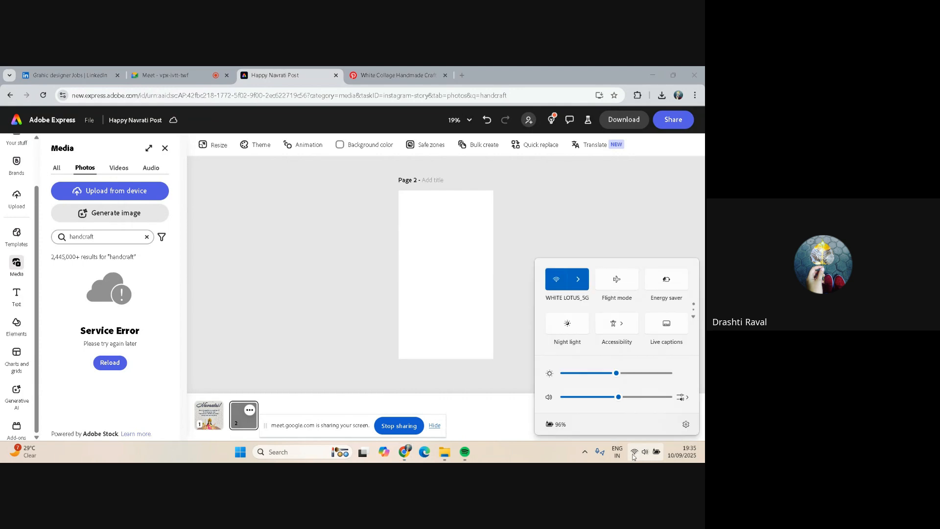
click(578, 284)
click(656, 335)
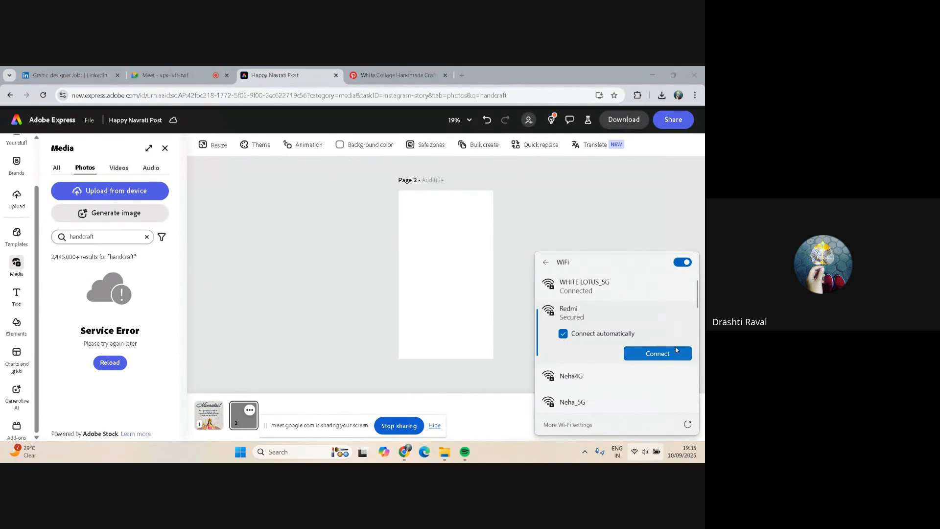
click(676, 349)
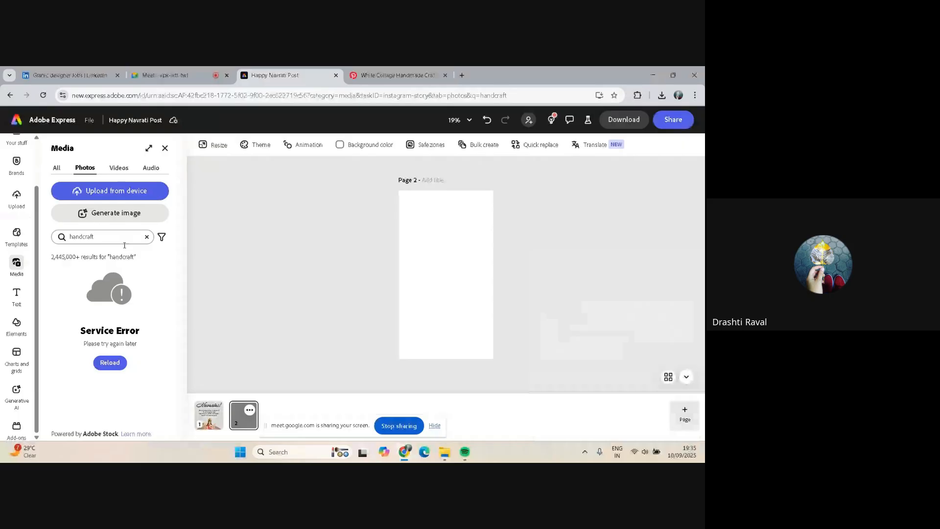
click(104, 367)
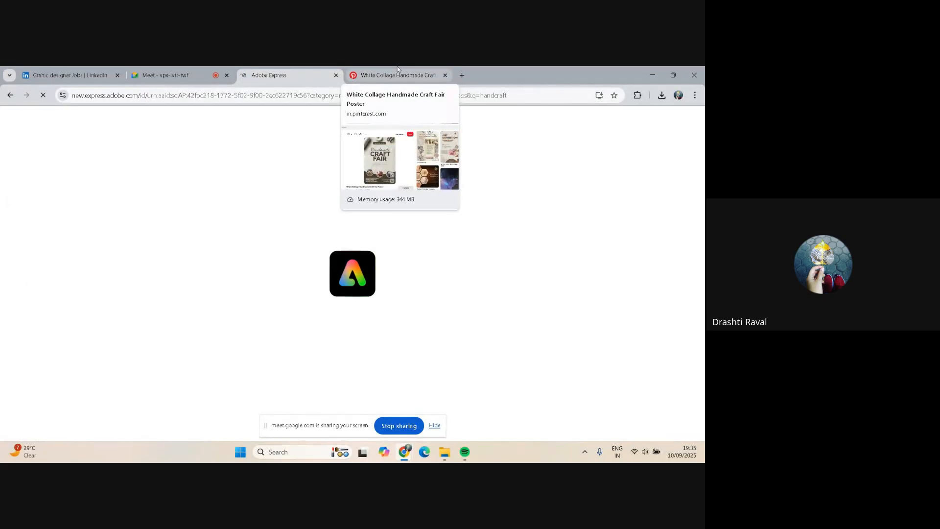
Switch to the Pinterest tab to view the White Collage Handmade Craft Fair reference poster
click(398, 70)
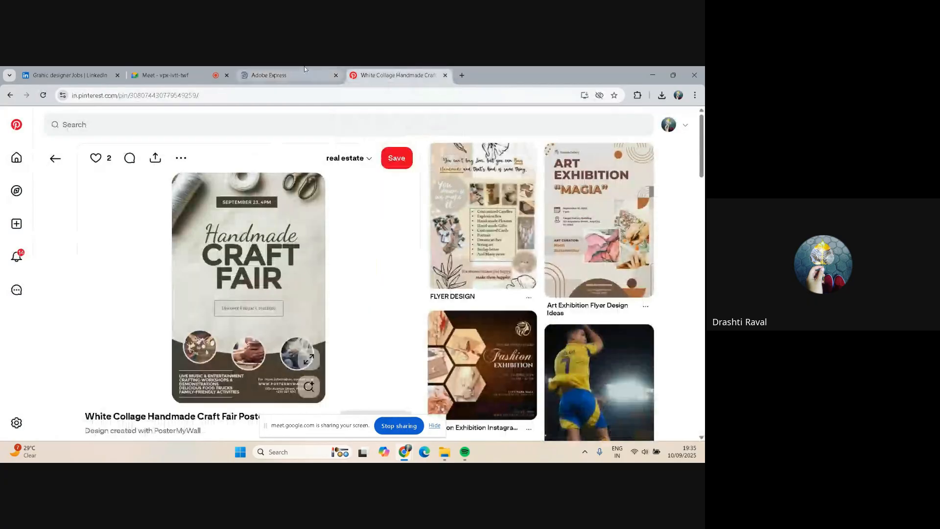
Return to the design and browse further through the handcraft photo results
click(274, 70)
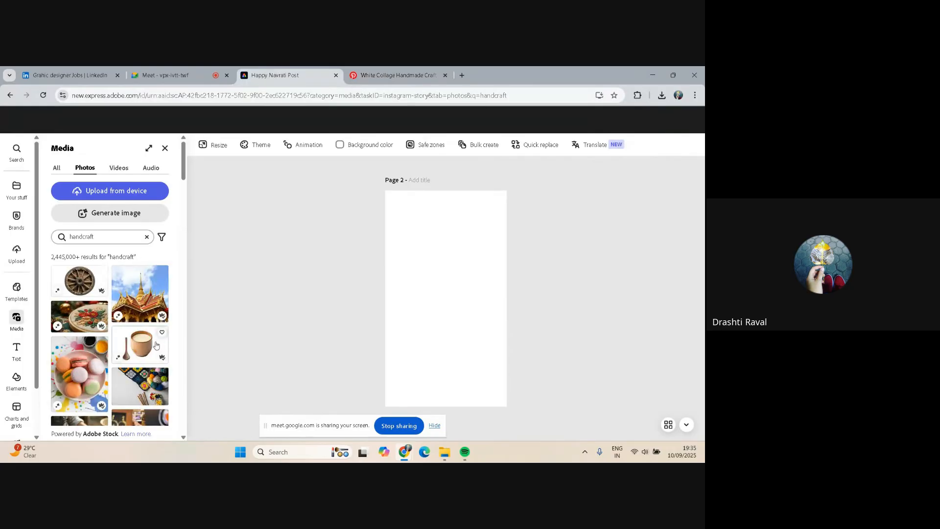
scroll(139, 348, down, 1)
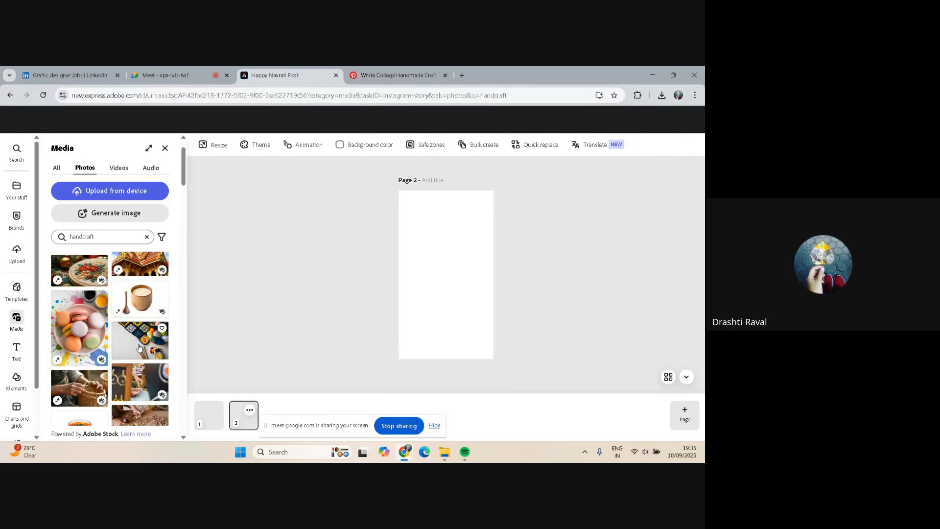
scroll(139, 347, up, 1)
scroll(139, 348, down, 2)
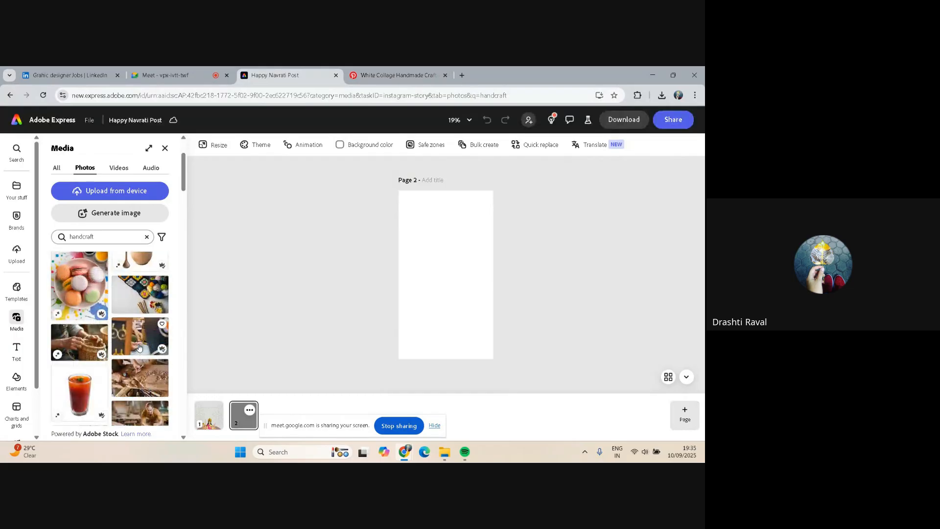
scroll(139, 347, down, 1)
scroll(139, 347, down, 2)
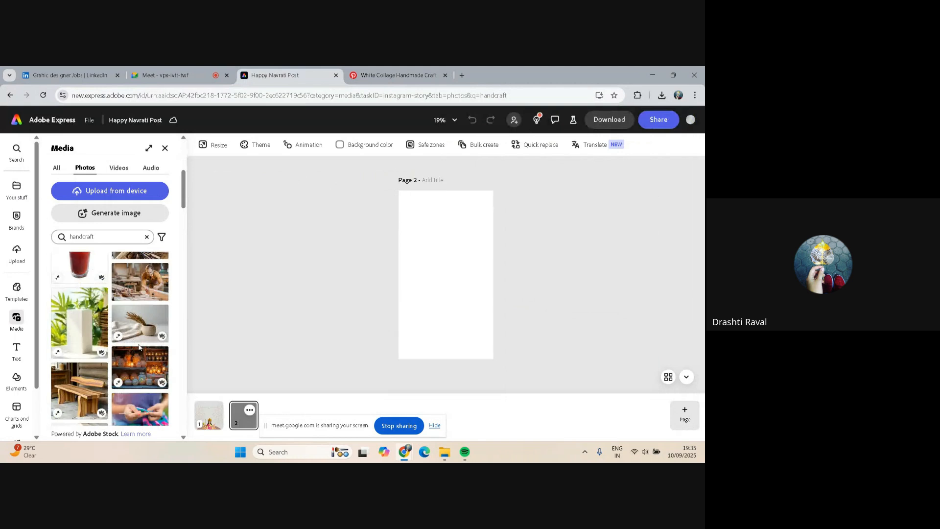
scroll(139, 348, down, 3)
scroll(139, 348, down, 4)
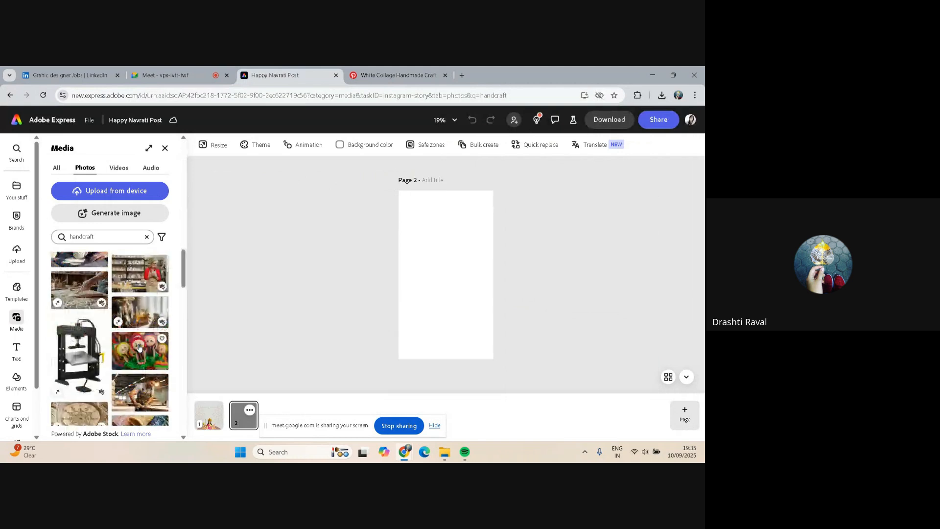
scroll(139, 348, down, 3)
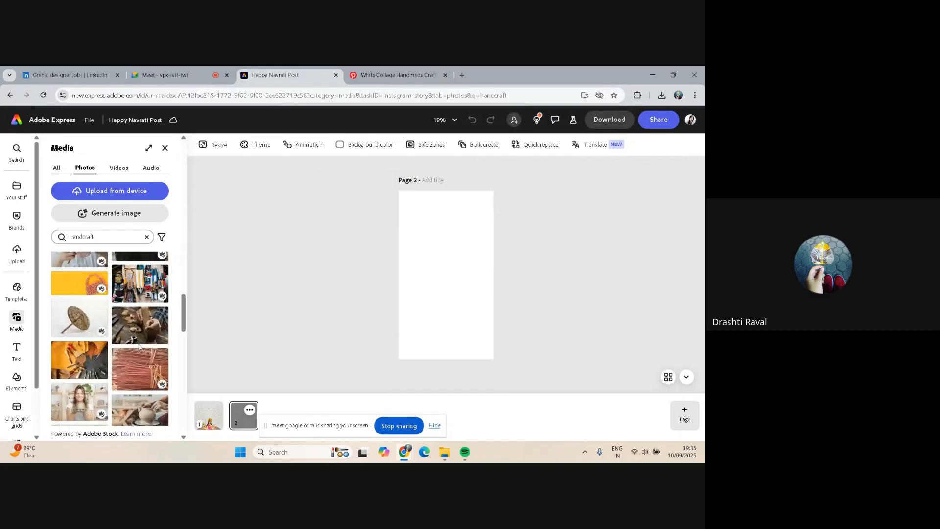
scroll(139, 347, down, 2)
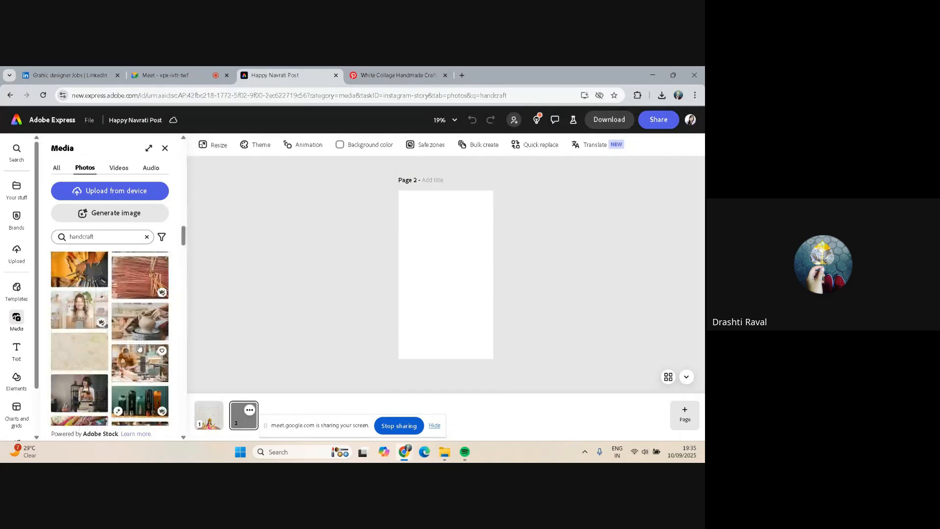
scroll(139, 348, down, 3)
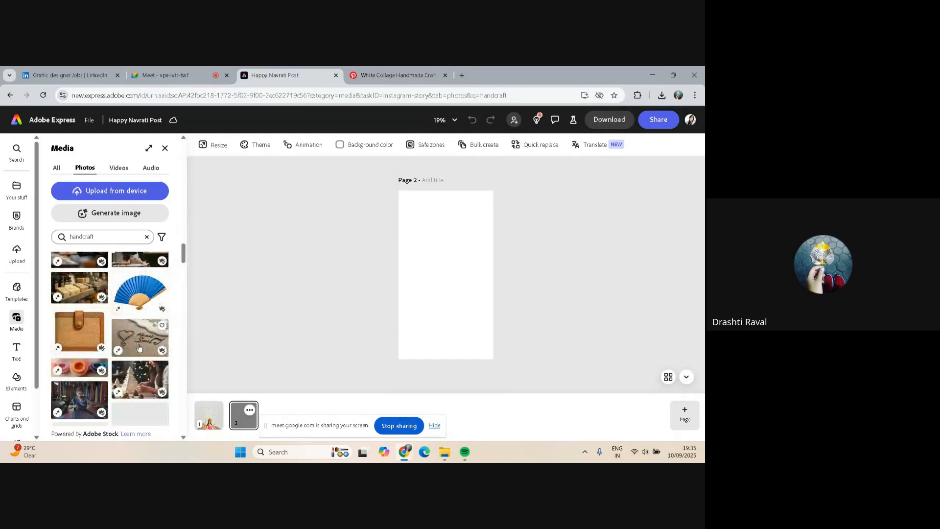
scroll(139, 348, down, 2)
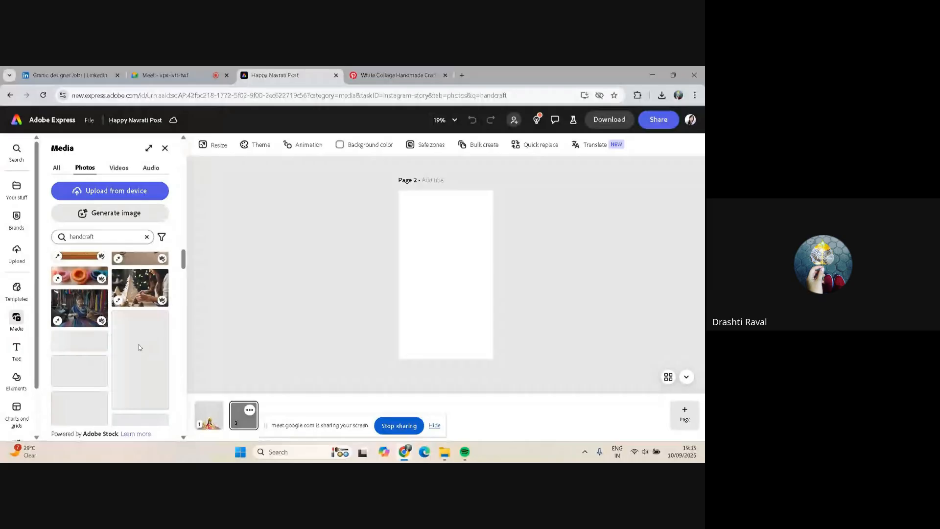
scroll(139, 347, down, 2)
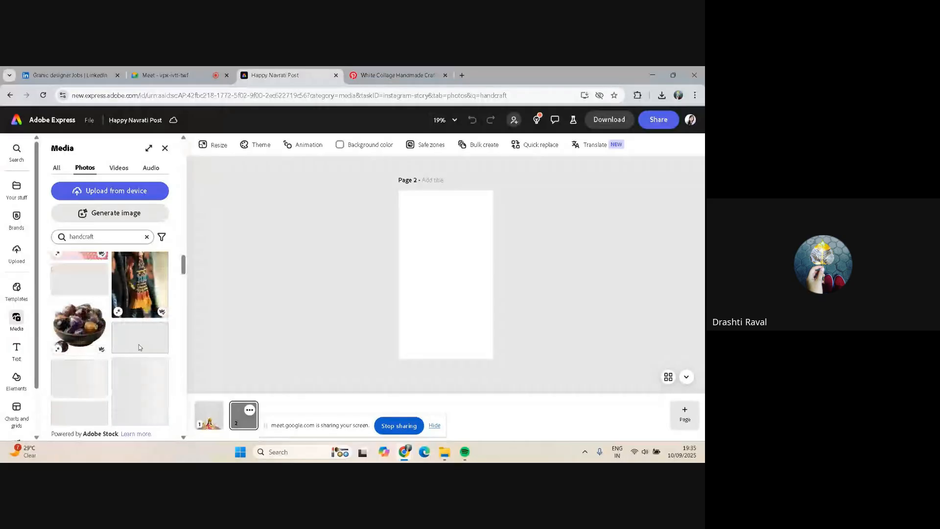
scroll(139, 346, down, 1)
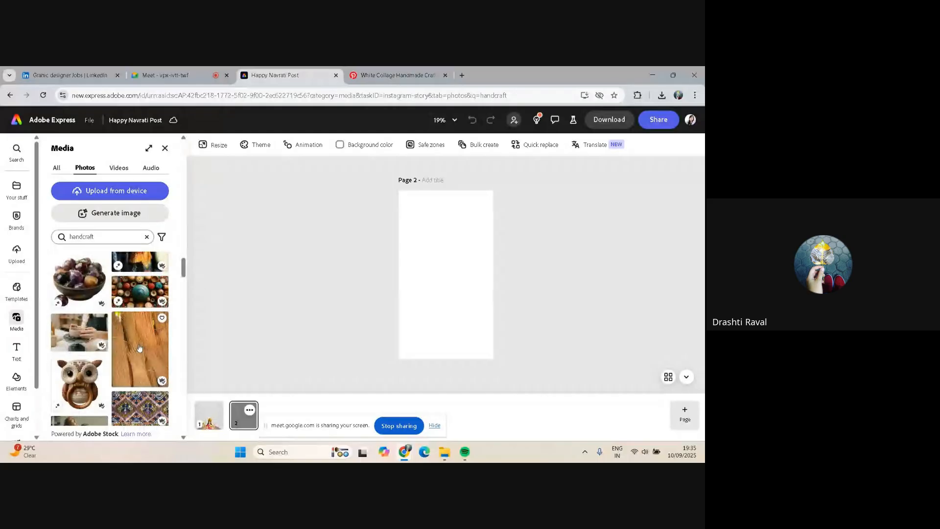
scroll(139, 347, down, 1)
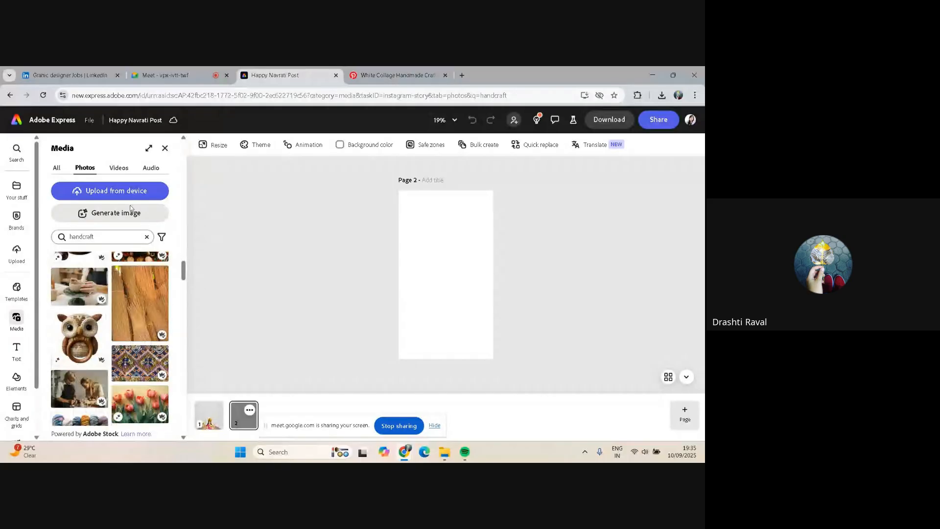
Start Generate image with a Portrait (3:4) size and set the content type to Auto
click(130, 209)
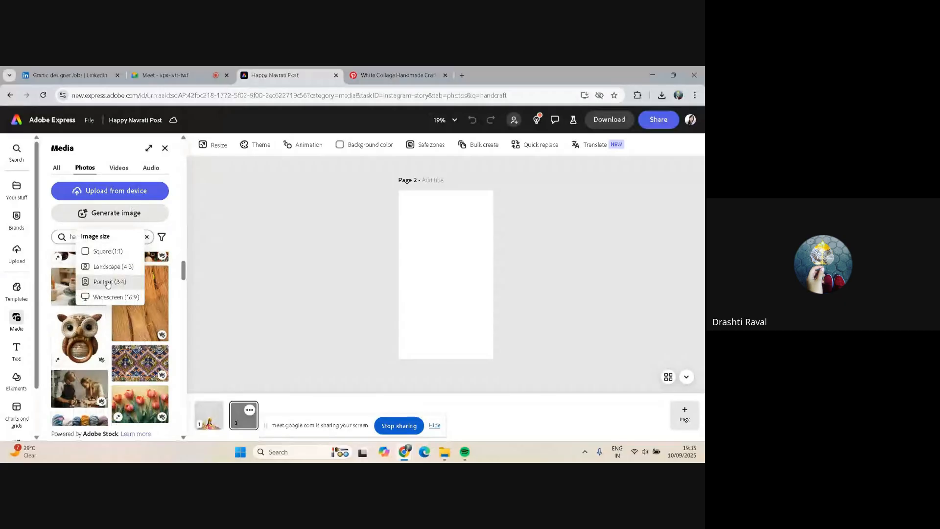
click(107, 282)
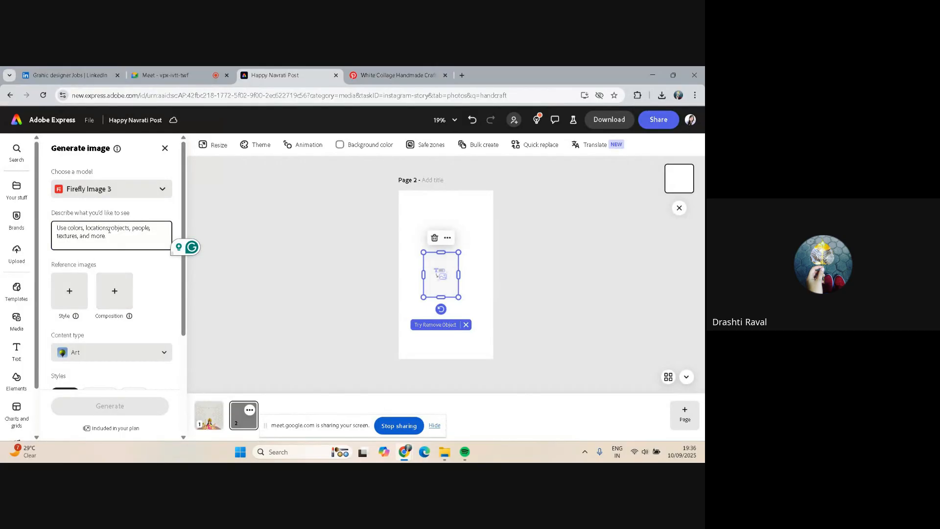
click(165, 353)
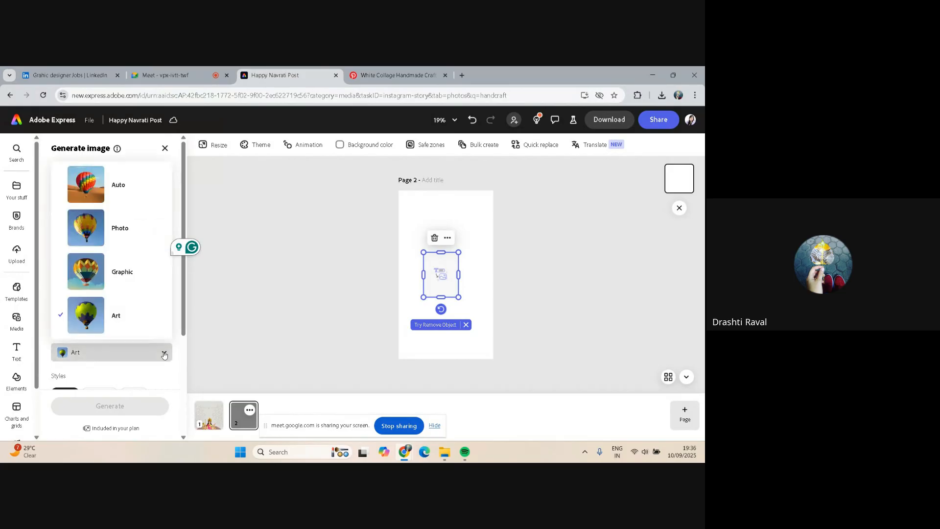
click(134, 235)
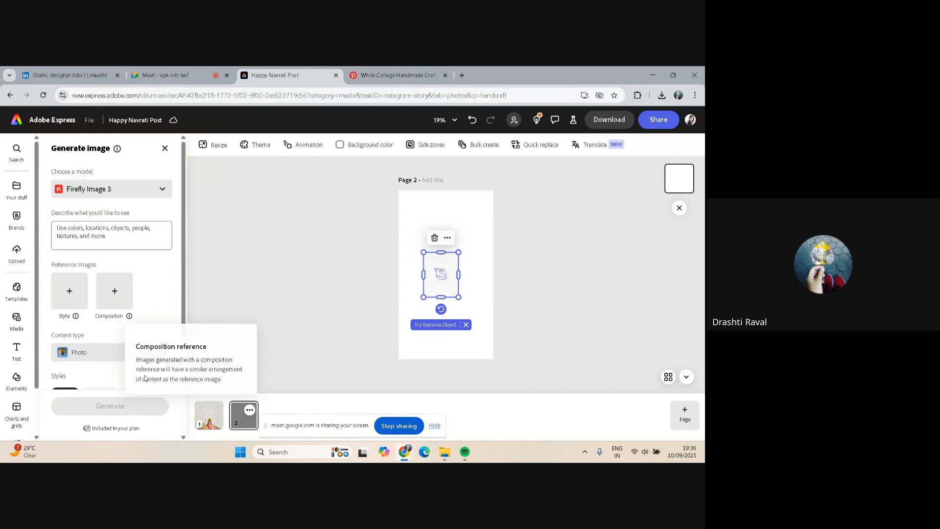
click(118, 352)
click(112, 194)
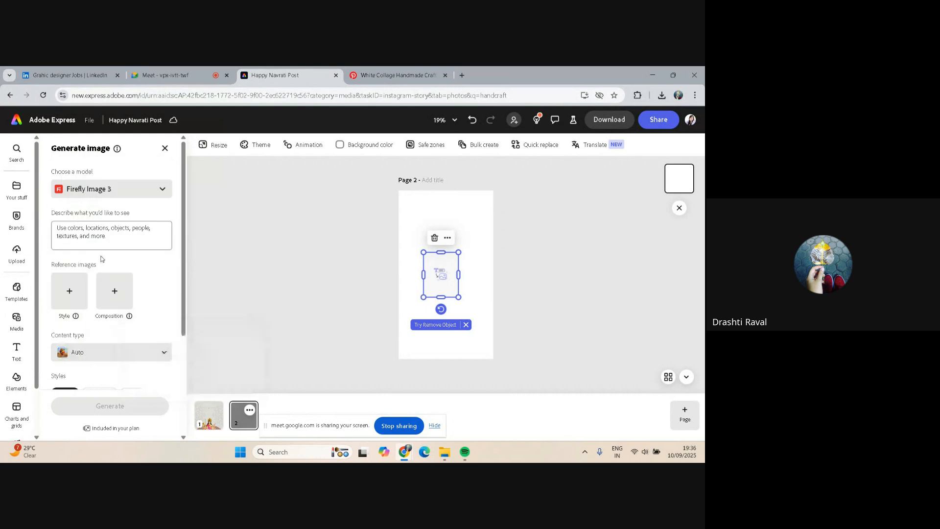
Generate images from the prompt "Hand craft with treds"
click(100, 237)
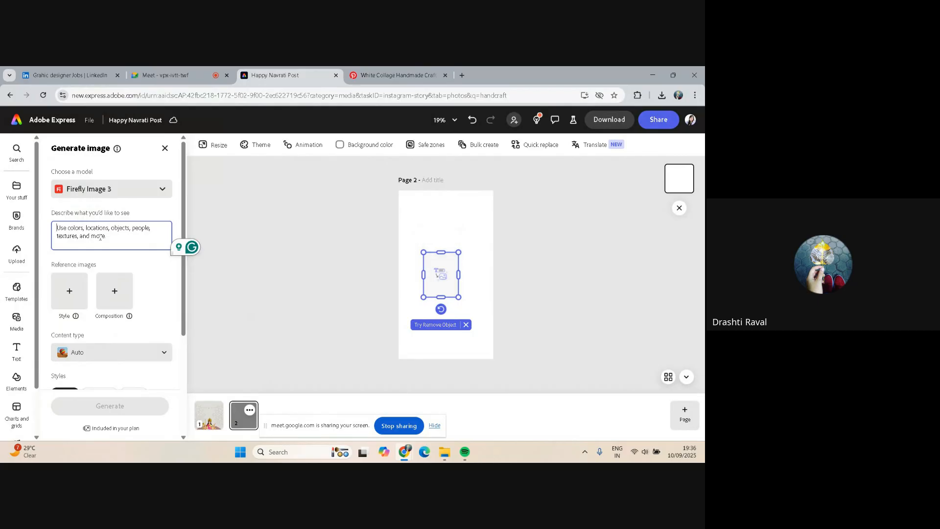
text(Hand)
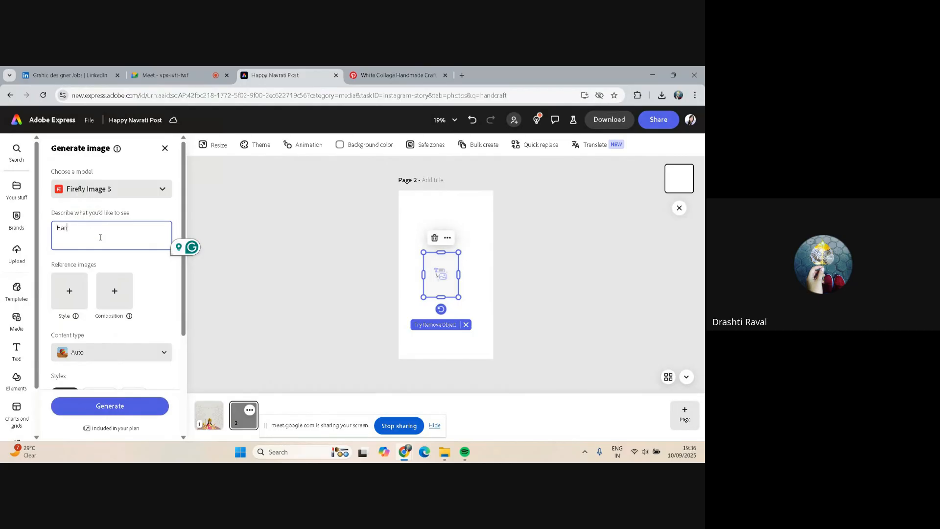
text( craft)
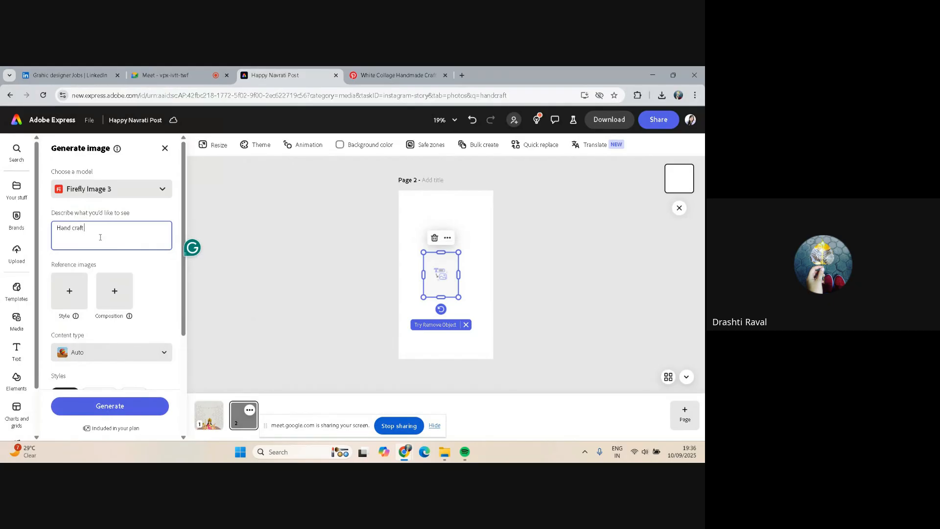
text( with treds)
key(Return)
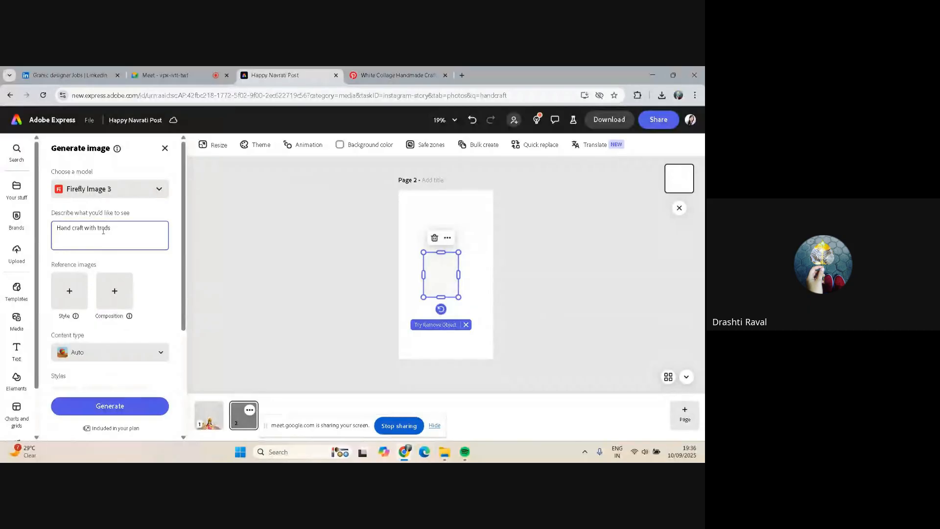
scroll(160, 246, down, 3)
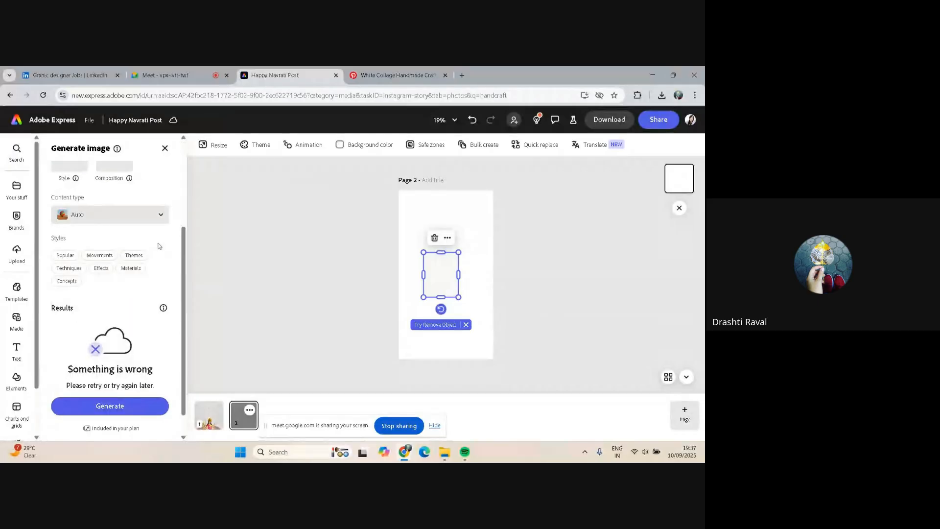
click(120, 405)
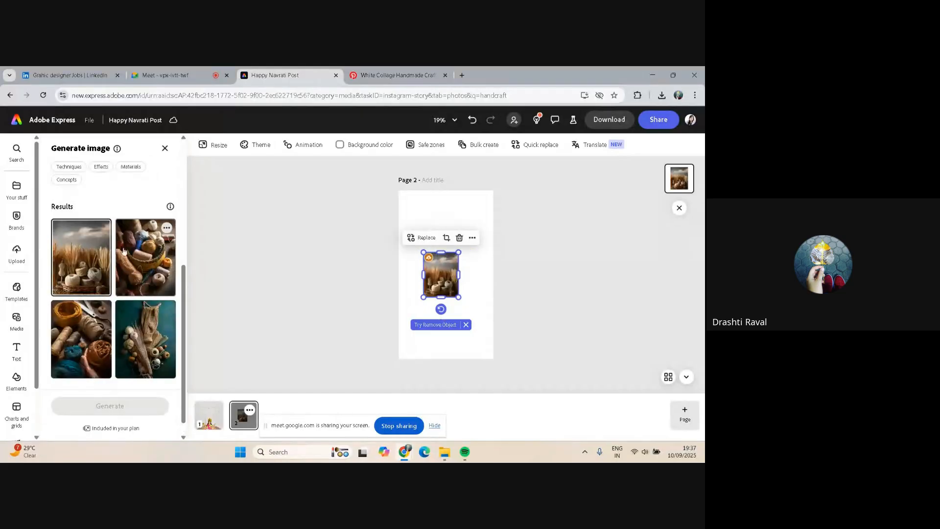
Change the prompt to "Hand craft with thred with white background" and generate new images
scroll(162, 330, down, 1)
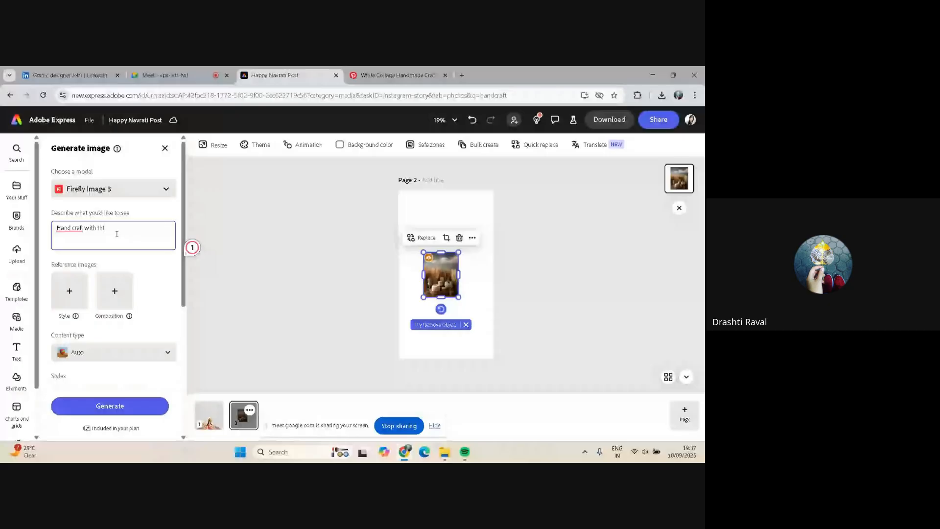
key(BackSpace)
text(red with white background)
key(Return)
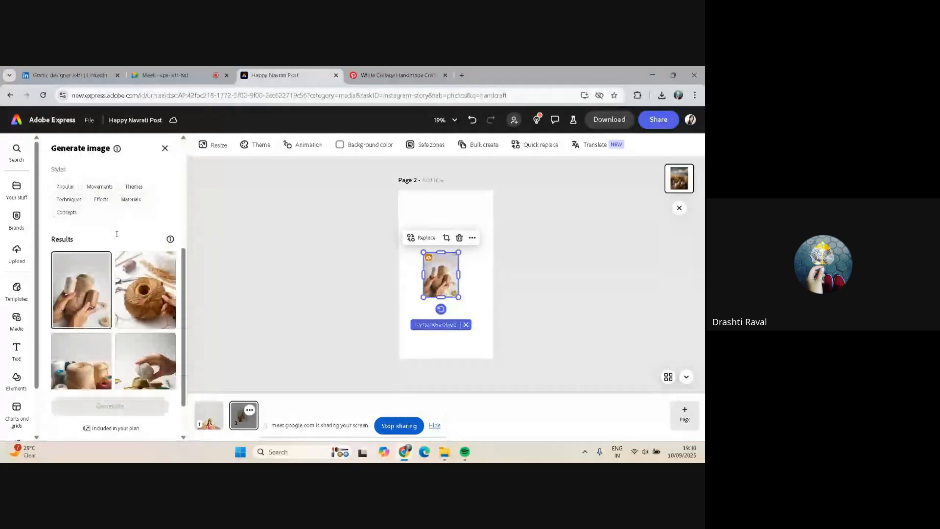
Generate more results and place the image of a hand stacking thread balls on the page
scroll(125, 326, down, 2)
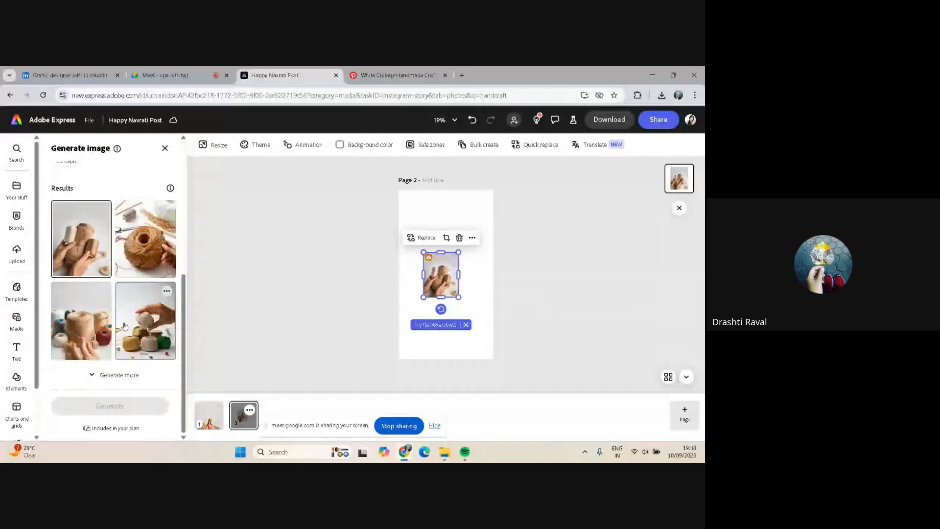
click(116, 376)
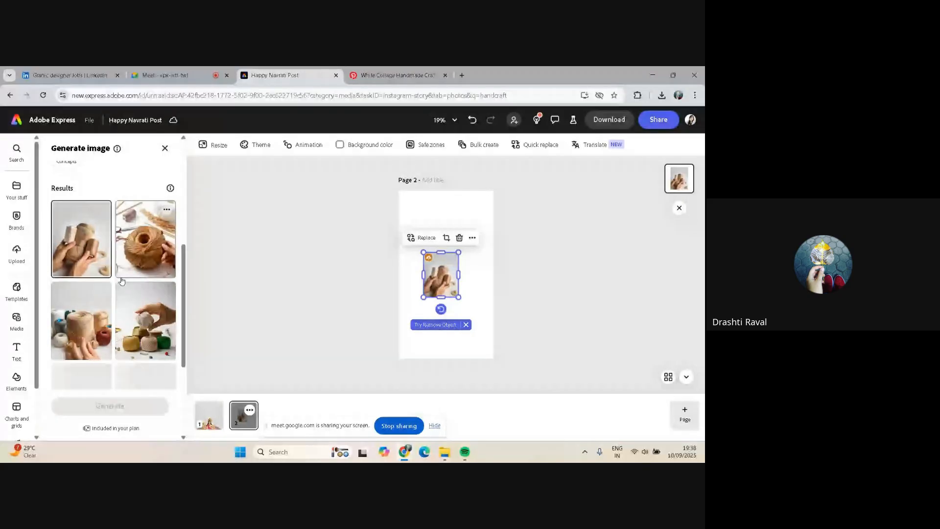
scroll(122, 280, down, 2)
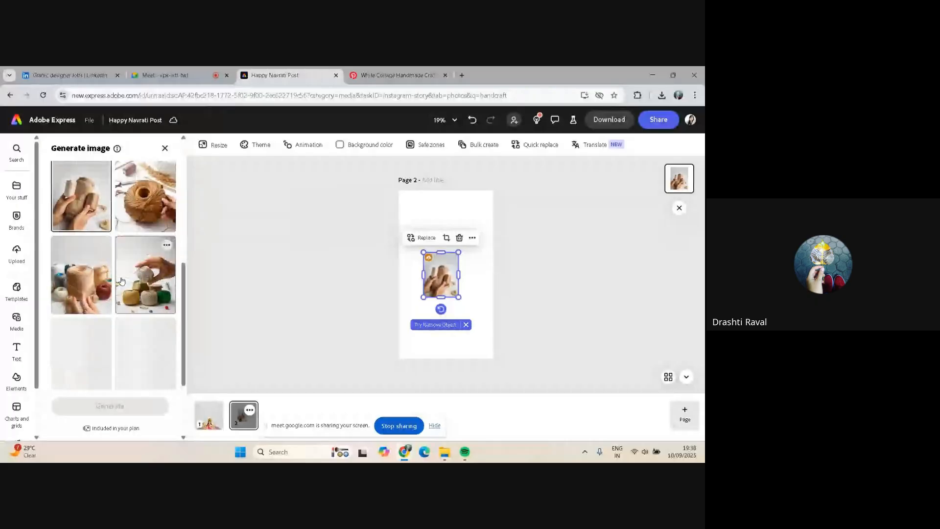
click(147, 258)
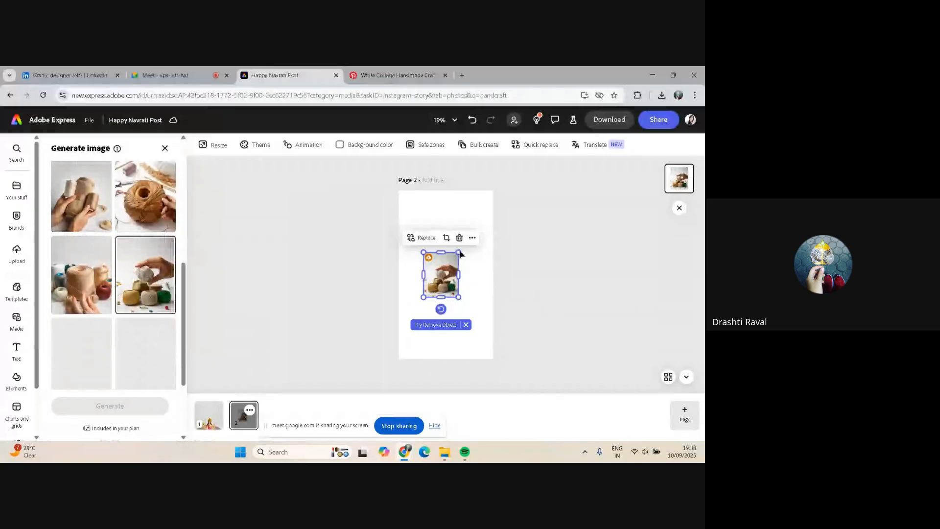
Enlarge the thread-balls image to the full page width and move it up to the page's top edge
drag(459, 251, 491, 190)
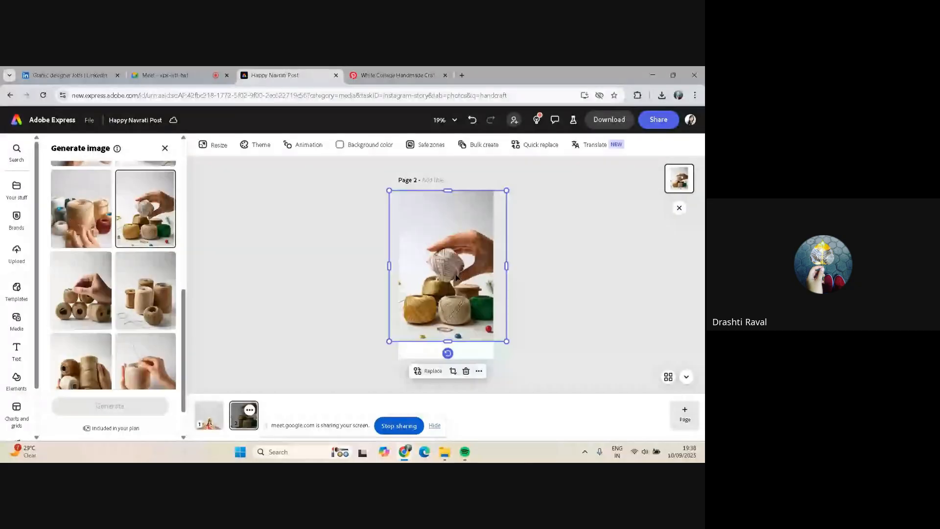
drag(455, 277, 451, 240)
scroll(117, 291, down, 1)
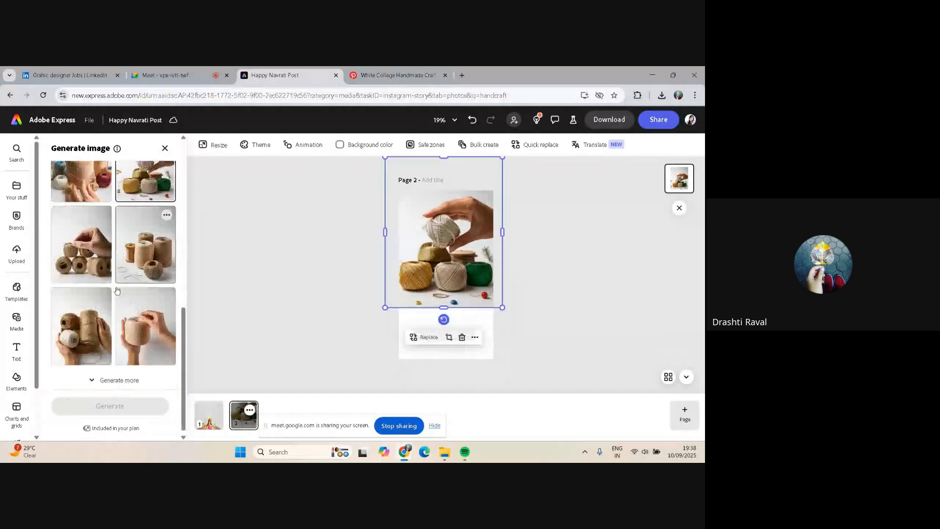
scroll(116, 290, up, 10)
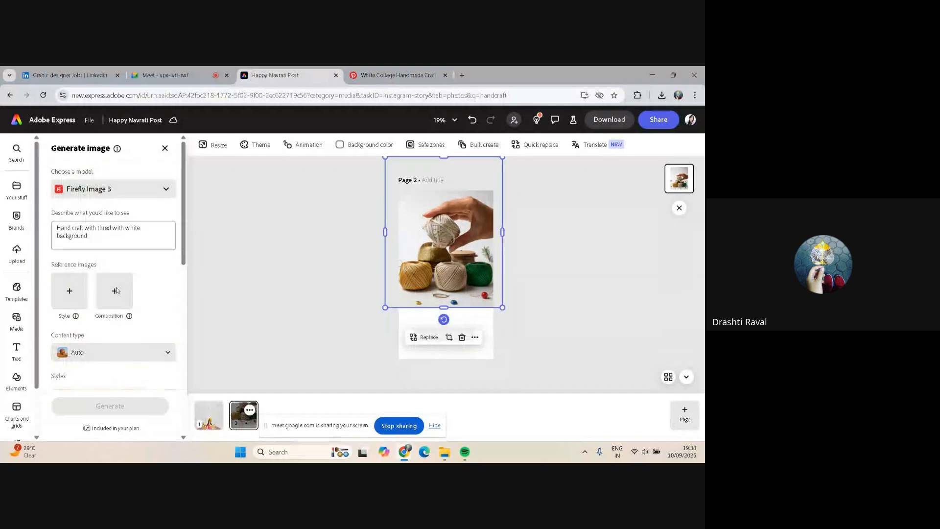
drag(434, 237, 434, 223)
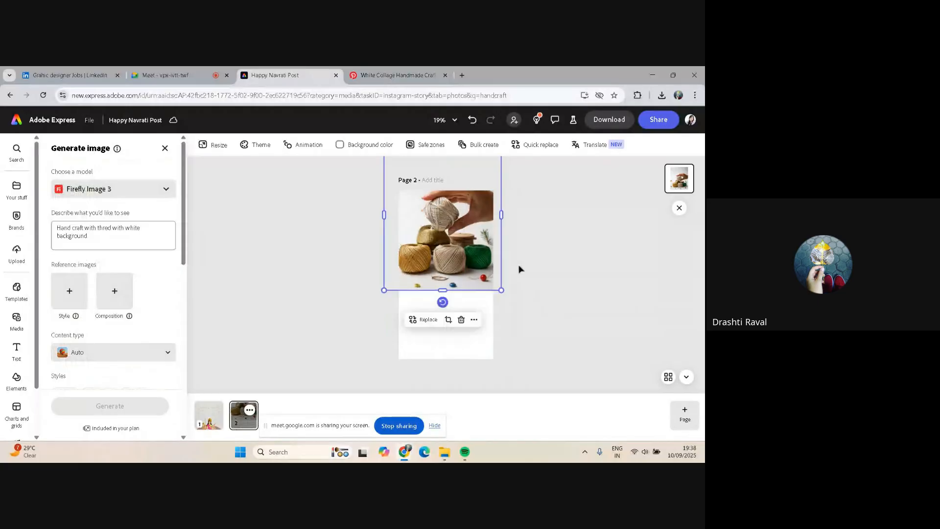
Add a rectangle shape to page 2 and stretch it to cover the blank lower area beneath the thread image
click(16, 321)
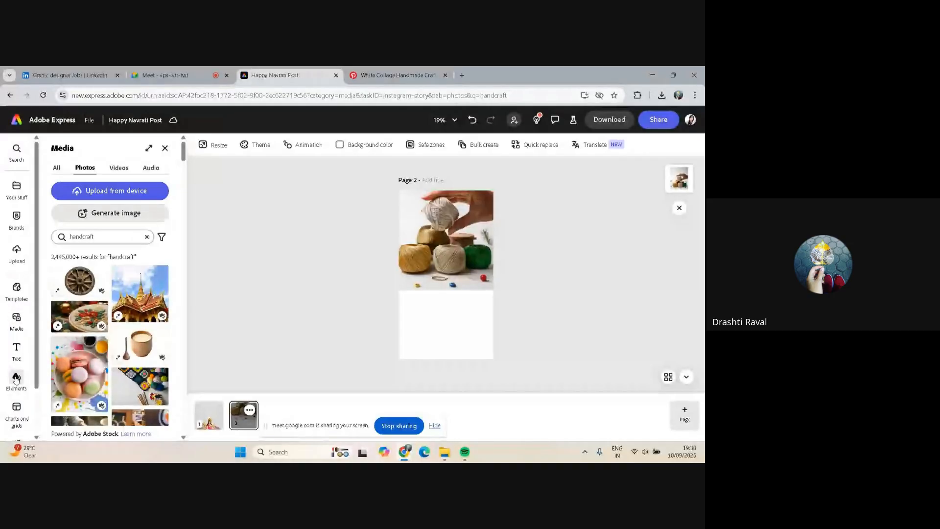
click(16, 378)
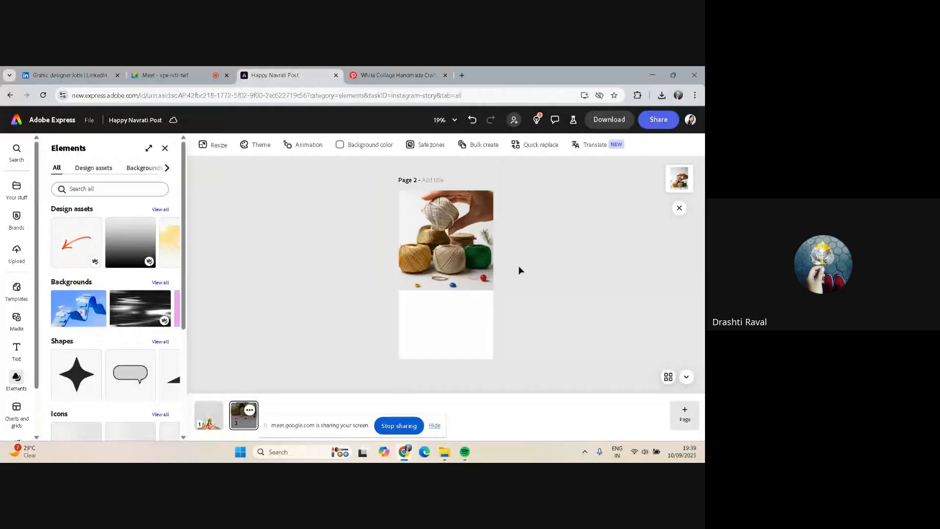
scroll(102, 310, down, 2)
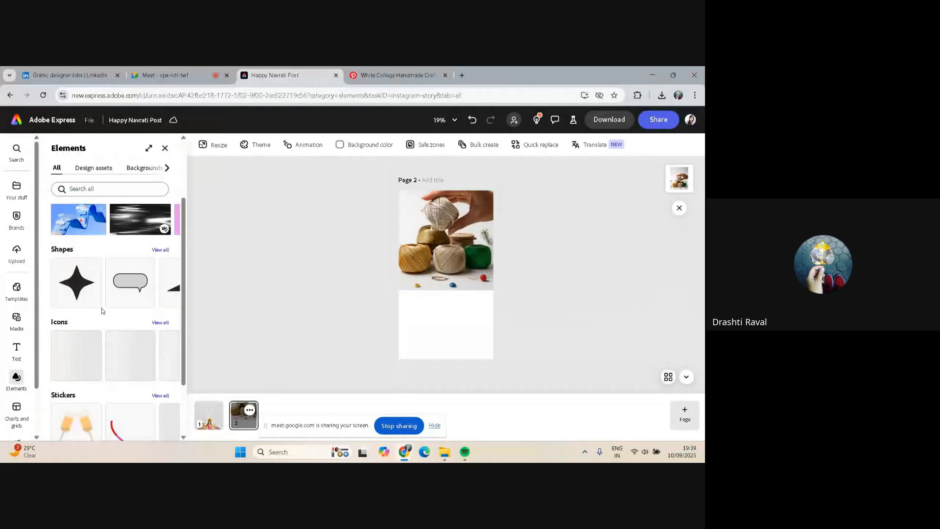
scroll(102, 311, down, 1)
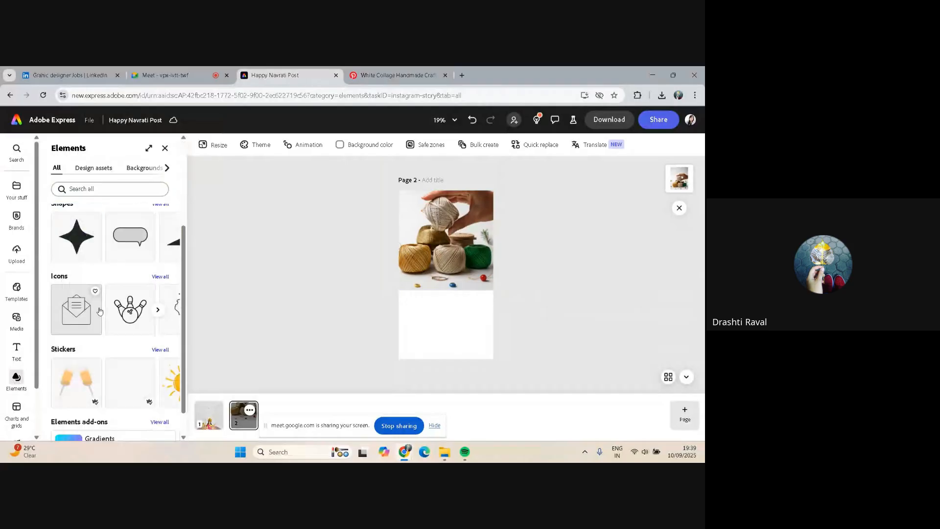
scroll(100, 310, up, 2)
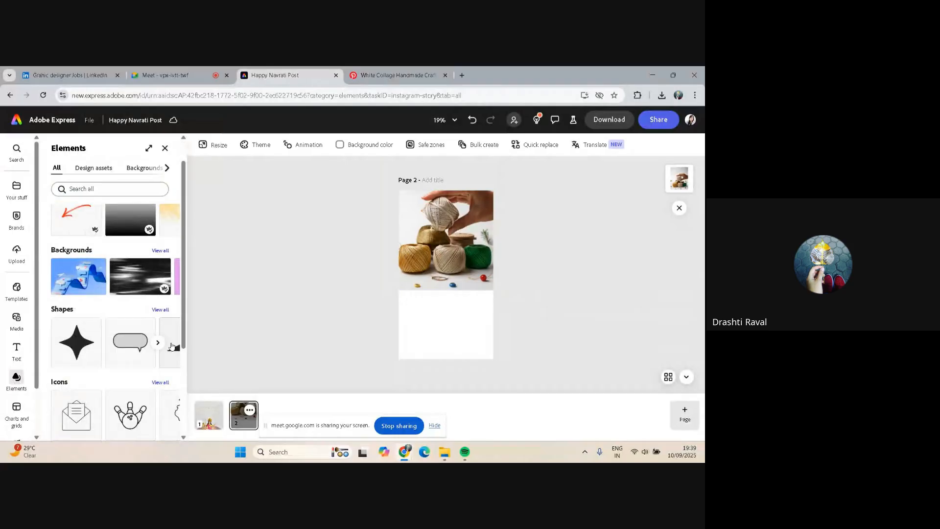
click(160, 309)
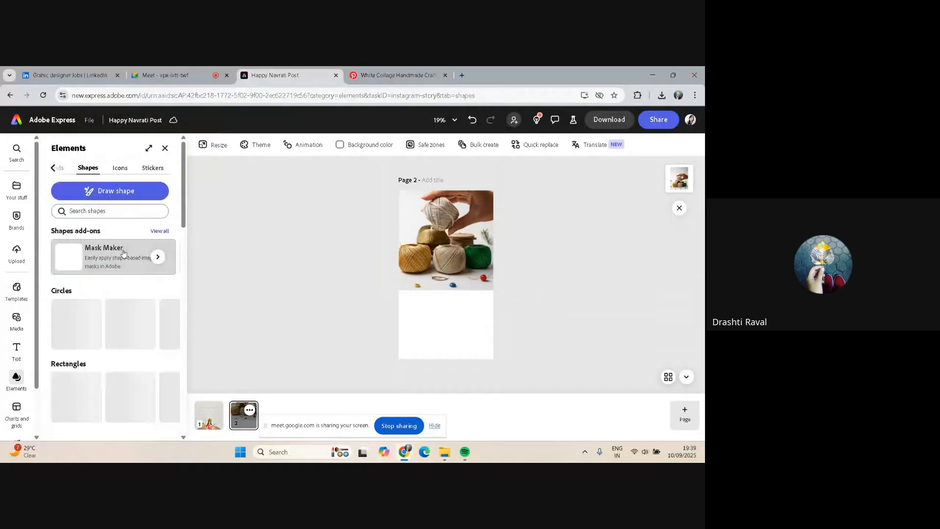
scroll(124, 253, down, 1)
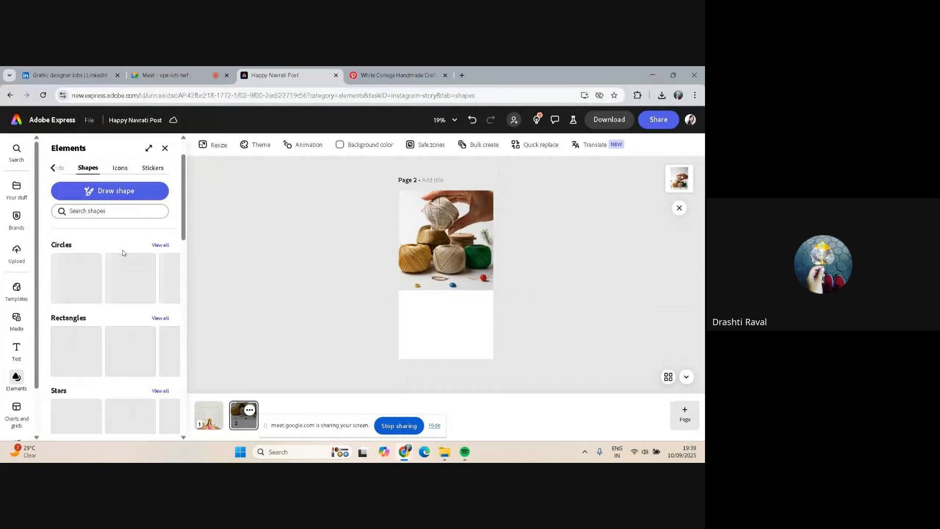
scroll(61, 254, down, 2)
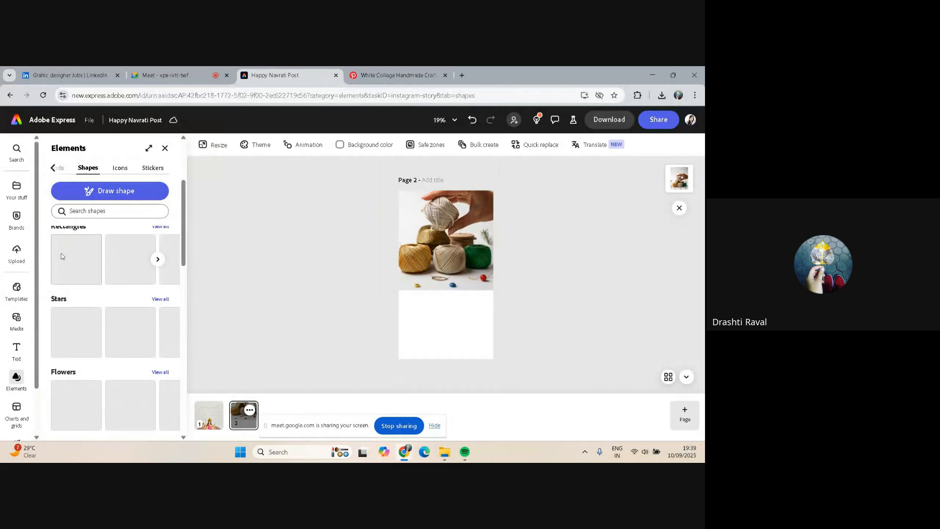
scroll(117, 305, up, 1)
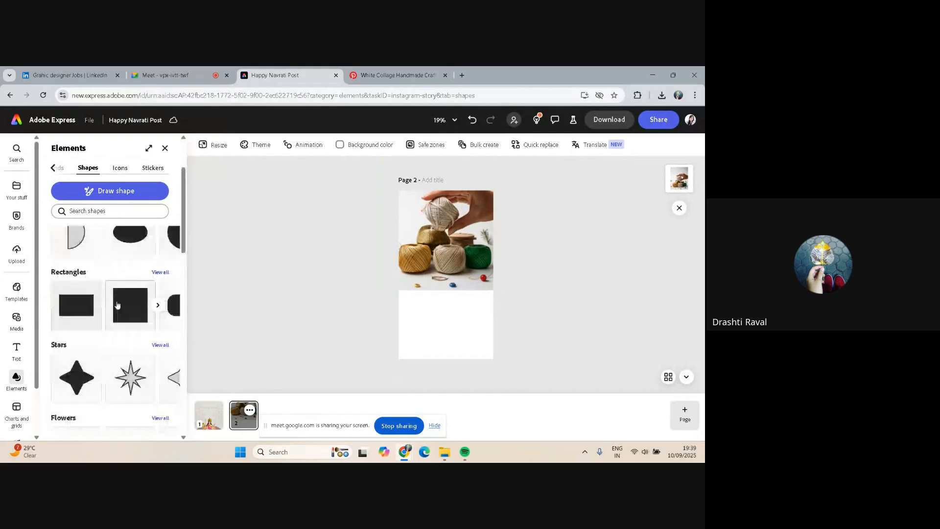
click(73, 300)
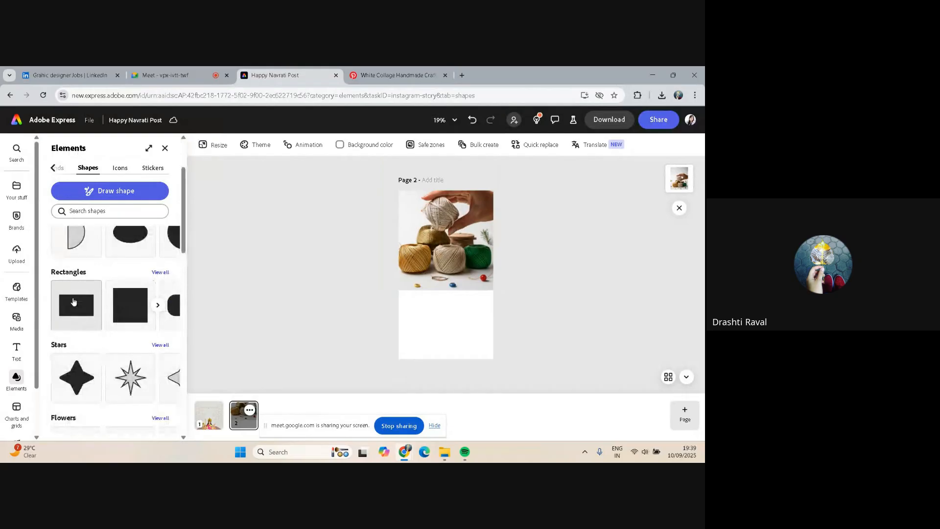
click(73, 300)
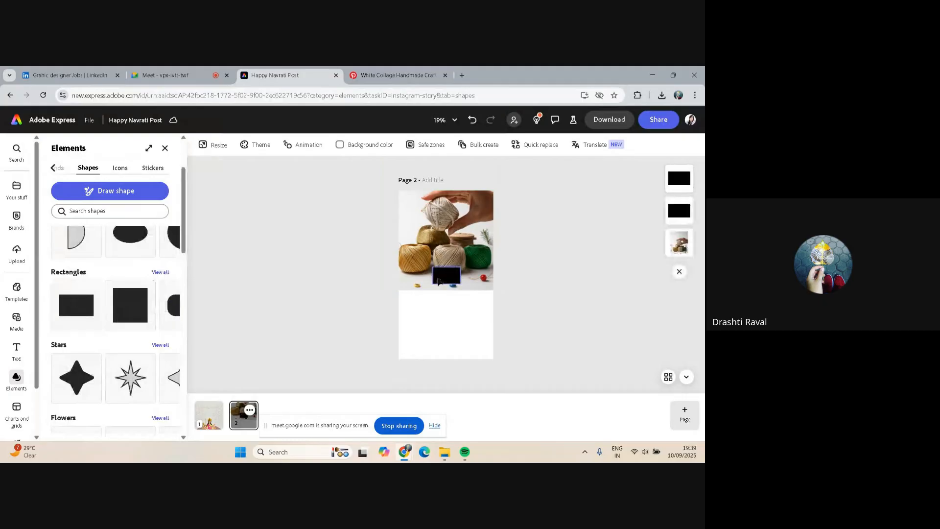
key(ctrl+z)
drag(437, 282, 446, 359)
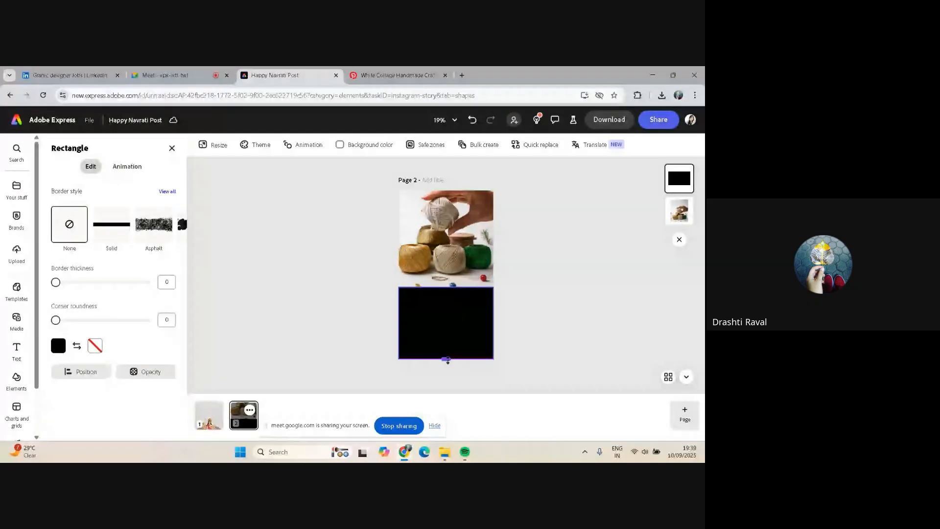
drag(446, 327, 446, 331)
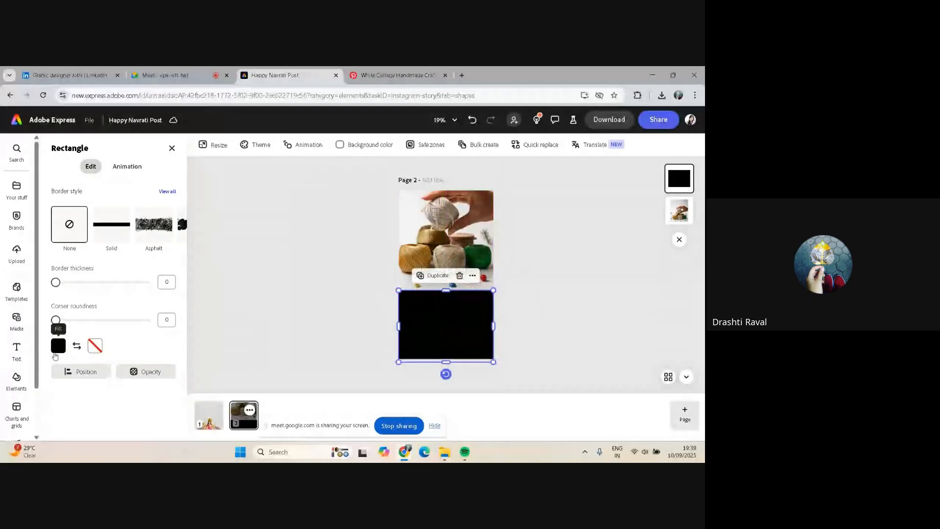
Set the rectangle's fill to light grey #D4D2D5 by sampling the canvas background with the eyedropper
click(56, 346)
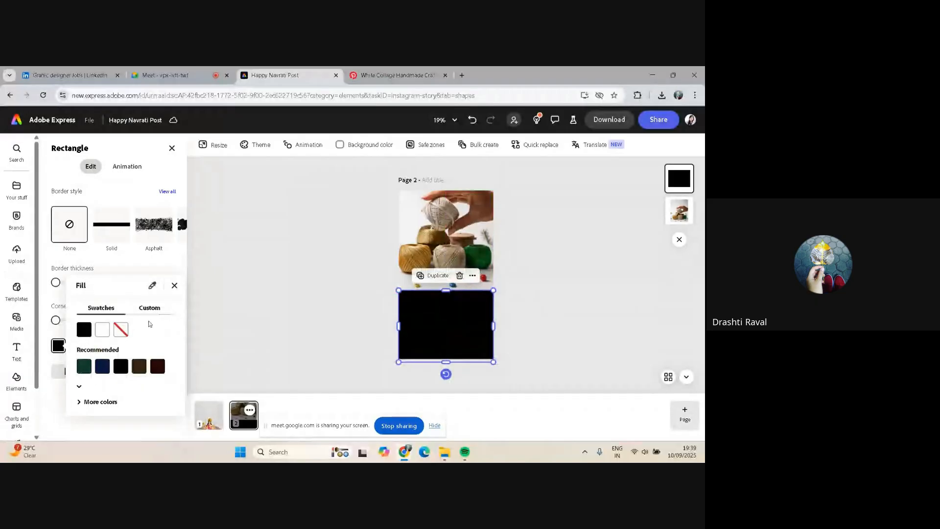
click(150, 308)
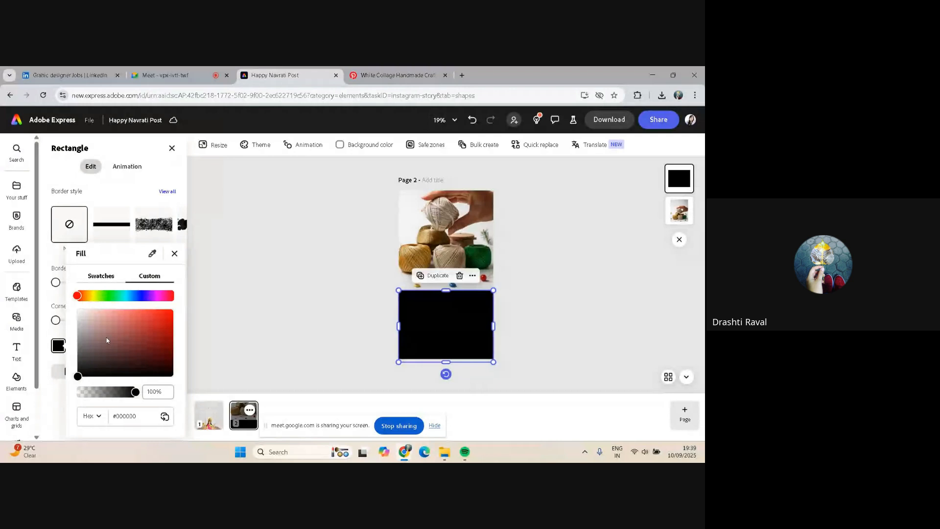
click(152, 253)
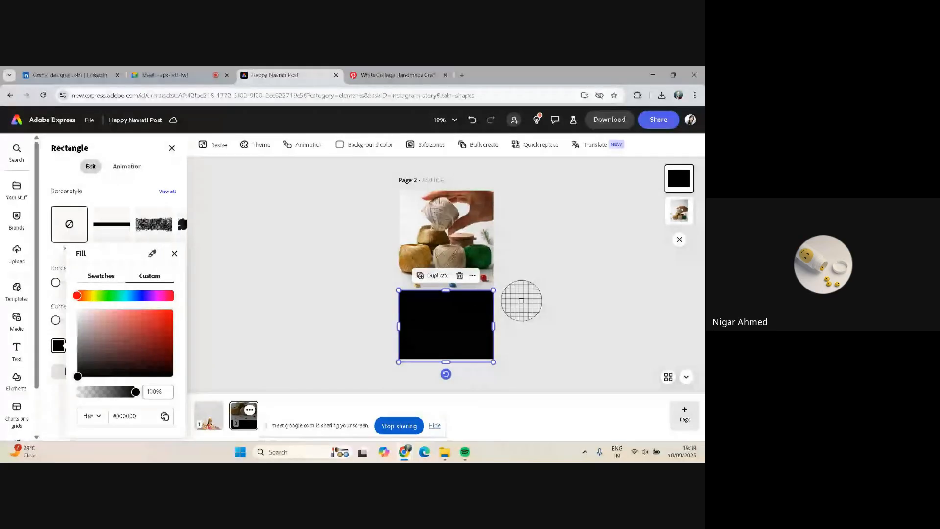
click(521, 300)
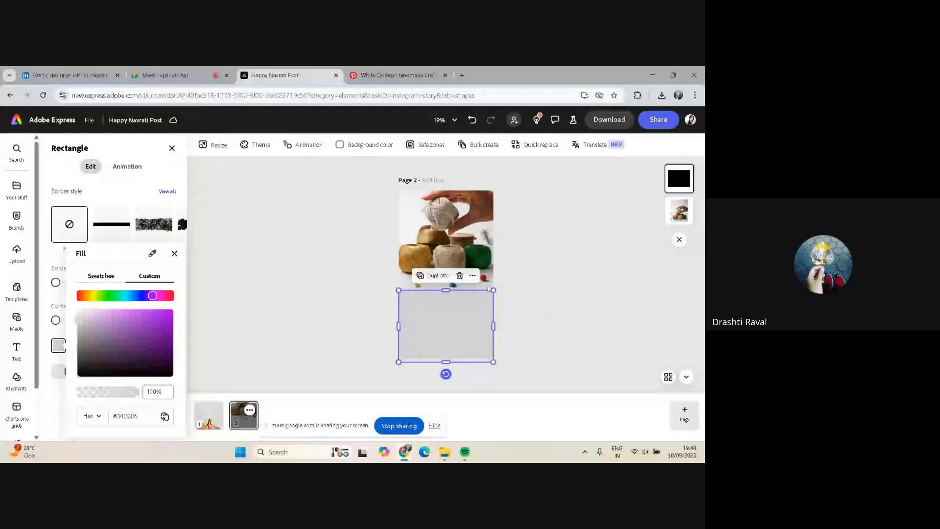
click(514, 299)
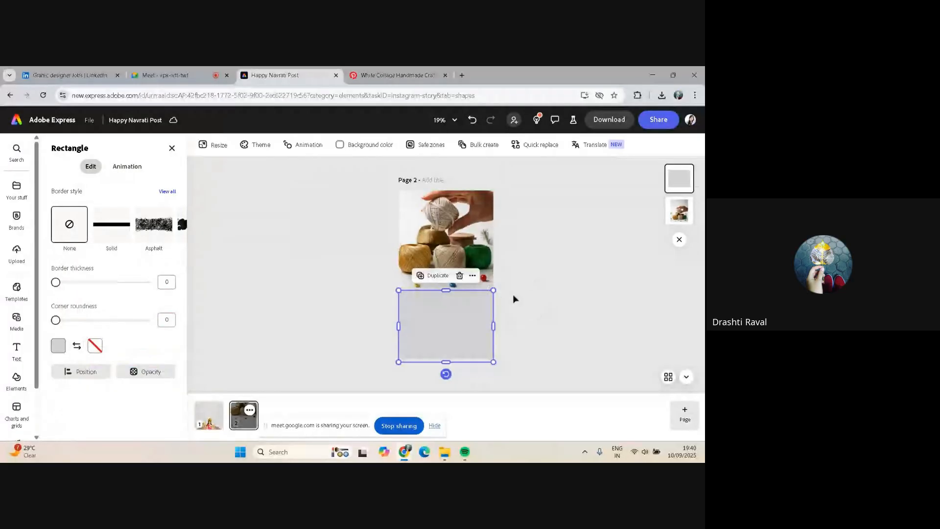
click(514, 299)
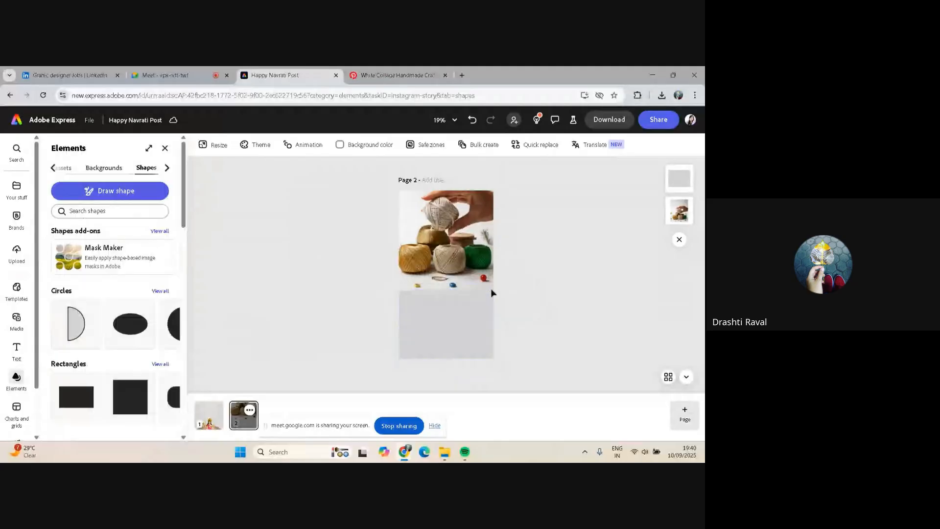
Extend the rectangle's top edge slightly upward so it meets the bottom of the image
click(449, 293)
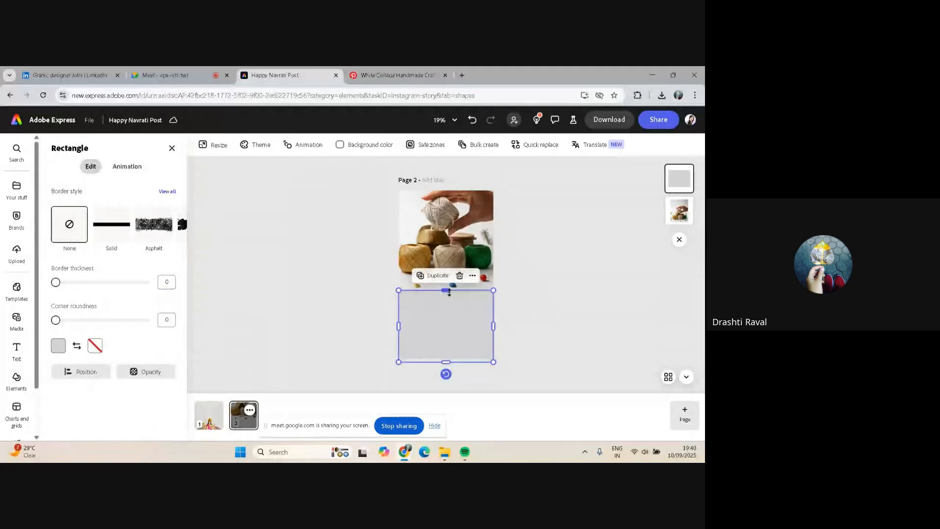
drag(449, 292, 449, 289)
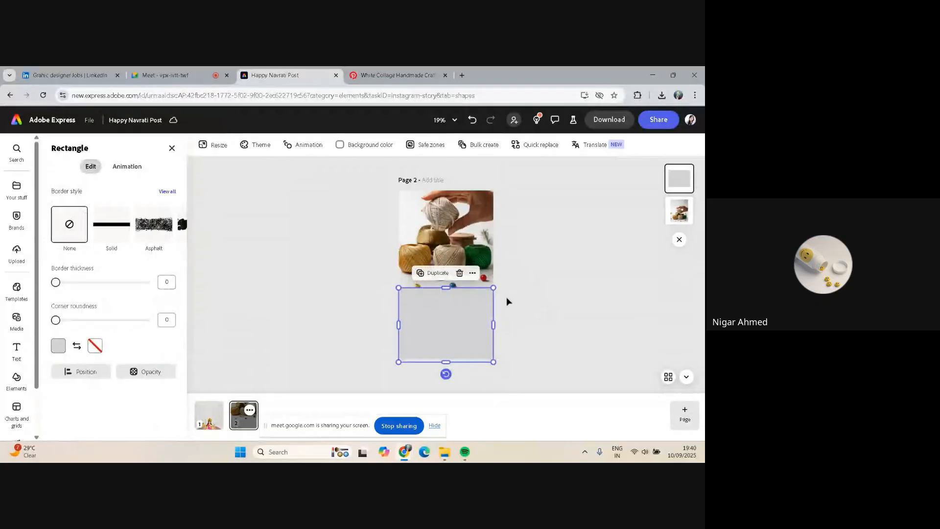
click(506, 300)
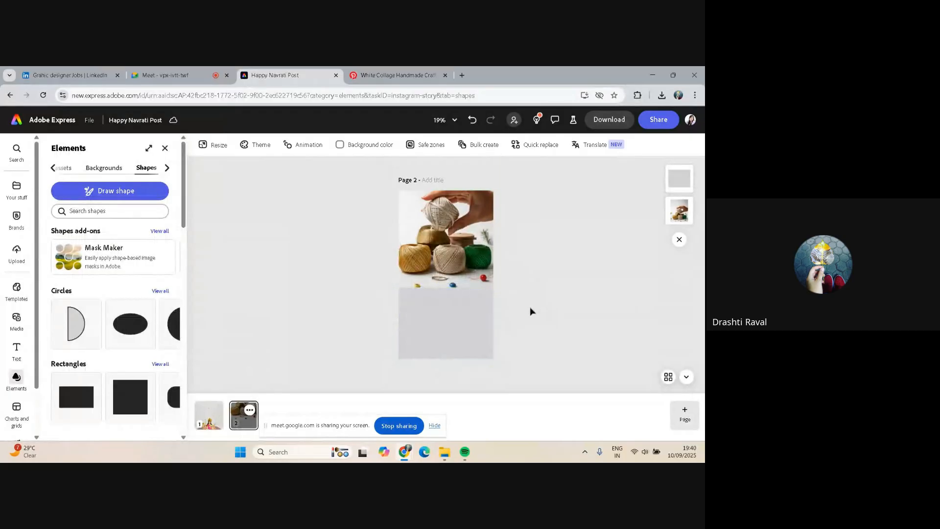
click(442, 325)
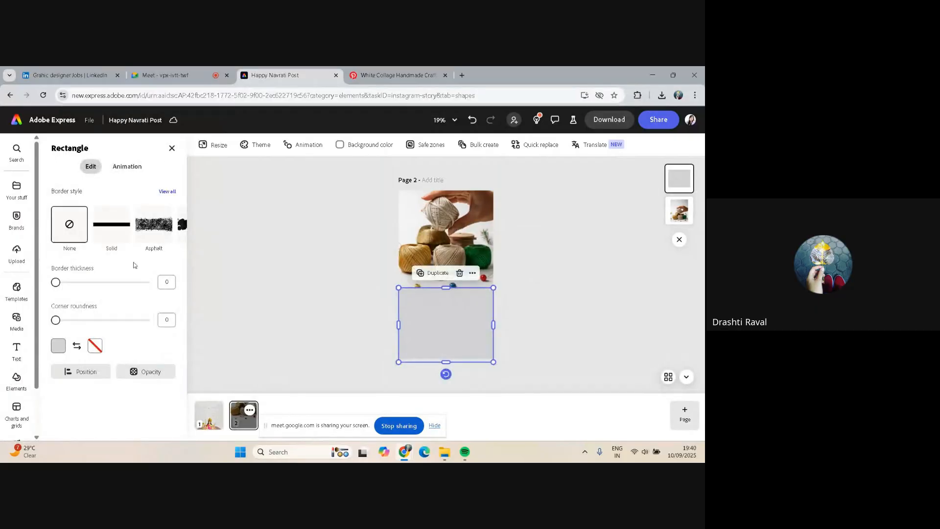
key(ctrl+Page_Up)
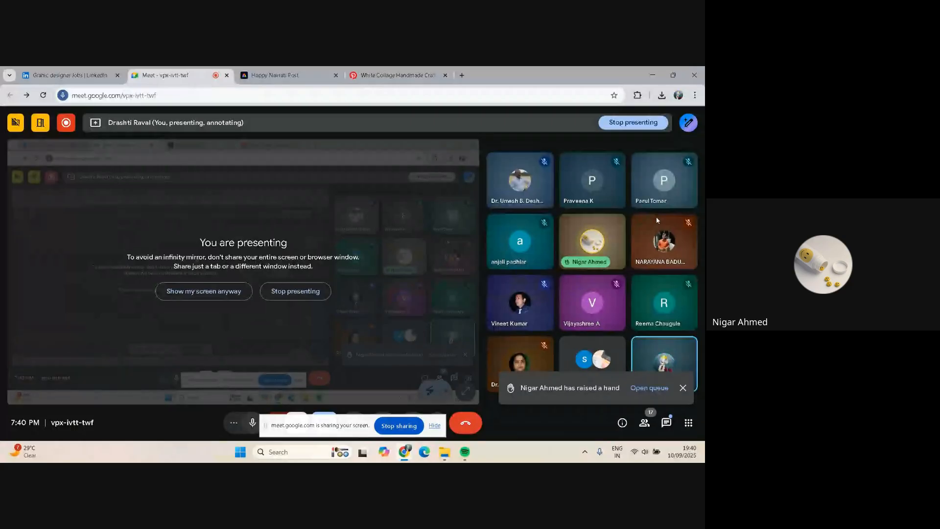
mouse_move(619, 242)
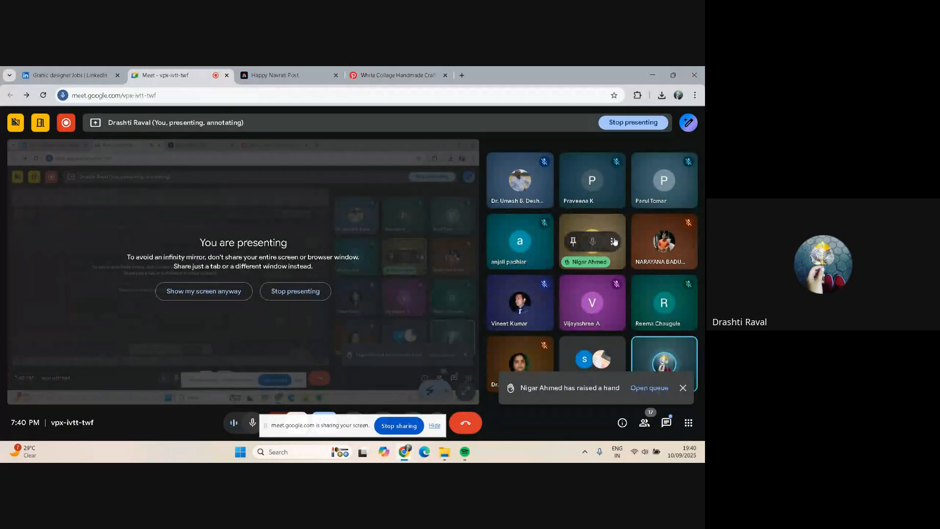
click(611, 240)
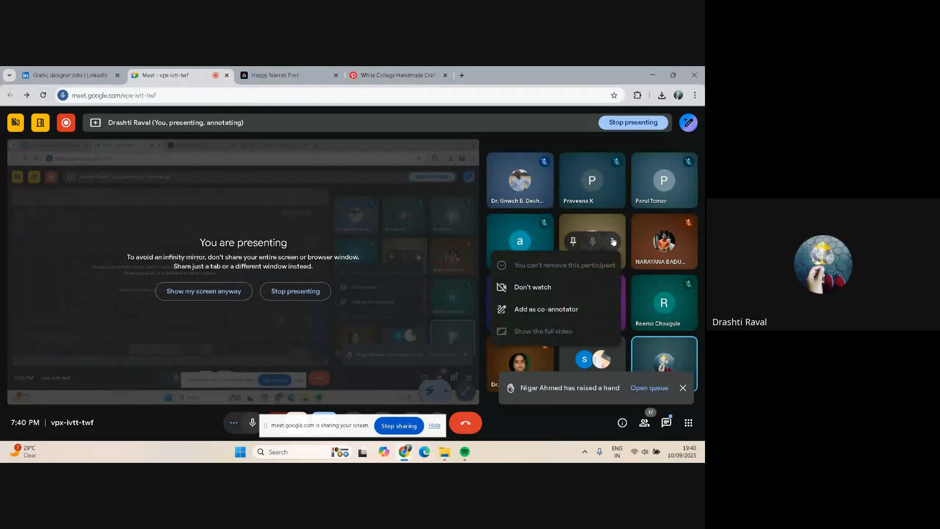
click(613, 241)
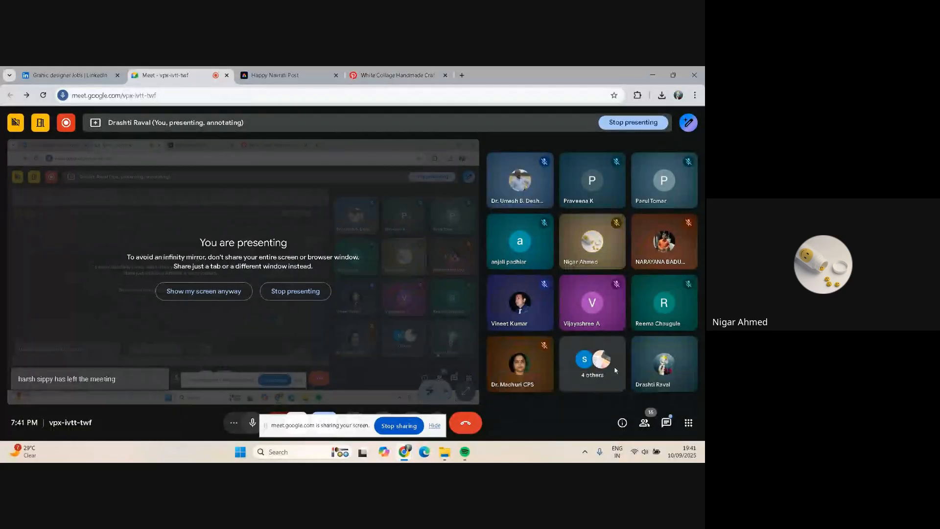
click(277, 69)
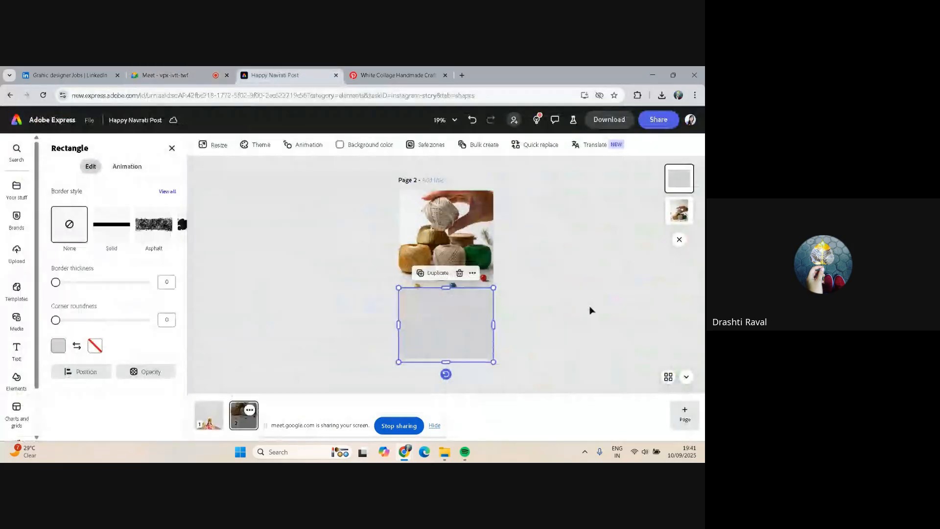
click(590, 310)
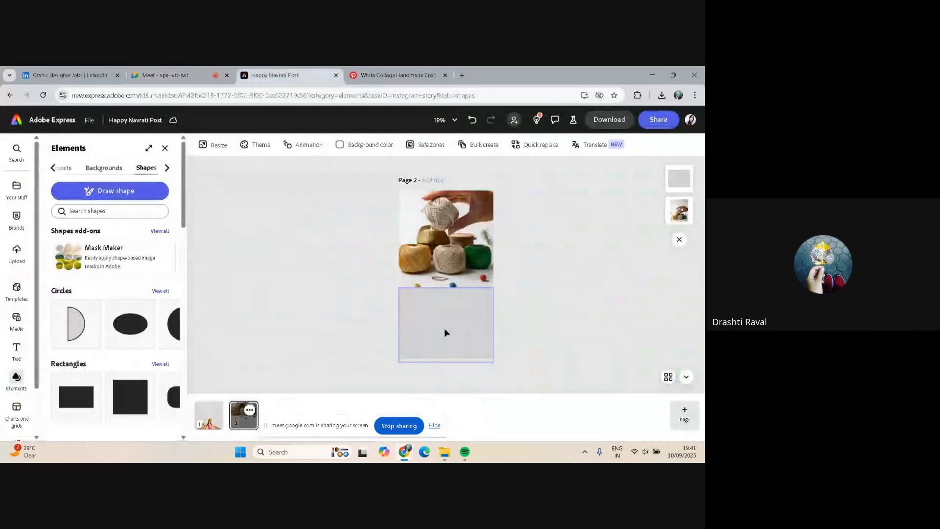
Examine the rectangle's position, opacity, border style and fill colour options without changing them
click(444, 332)
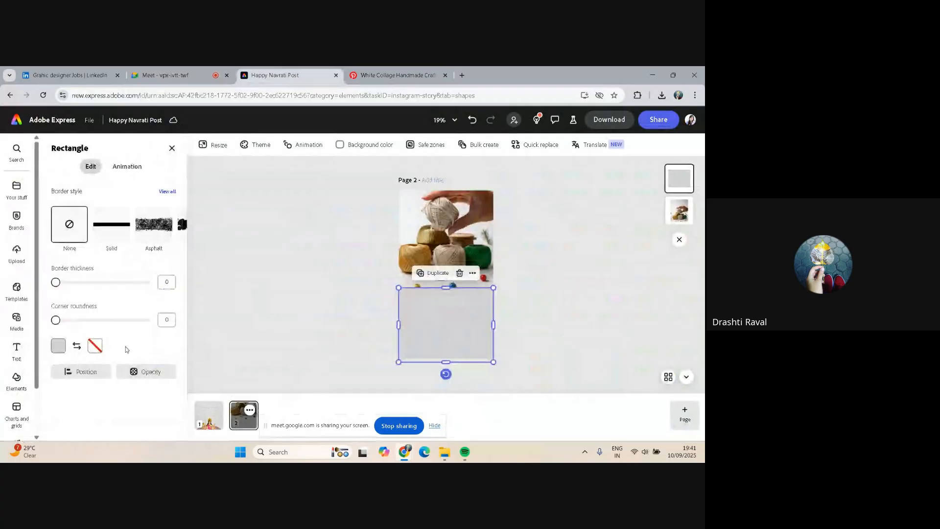
click(82, 373)
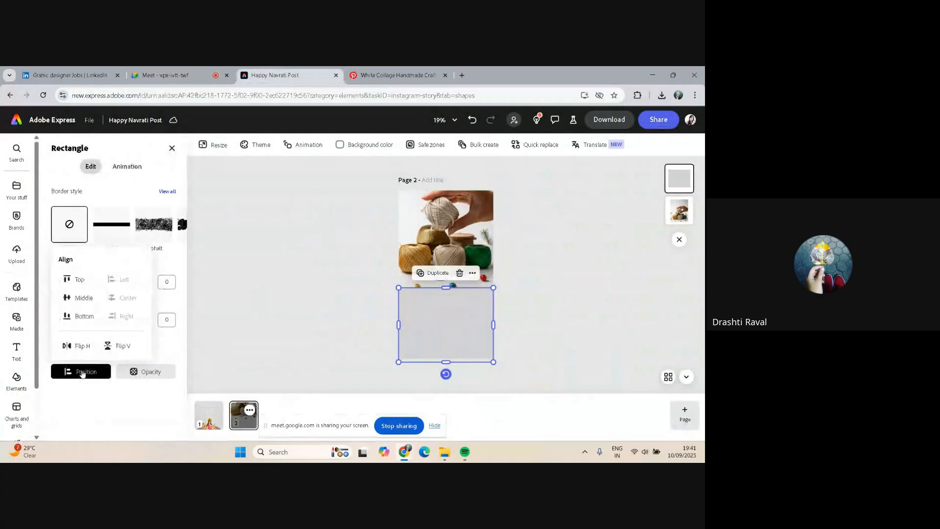
click(143, 373)
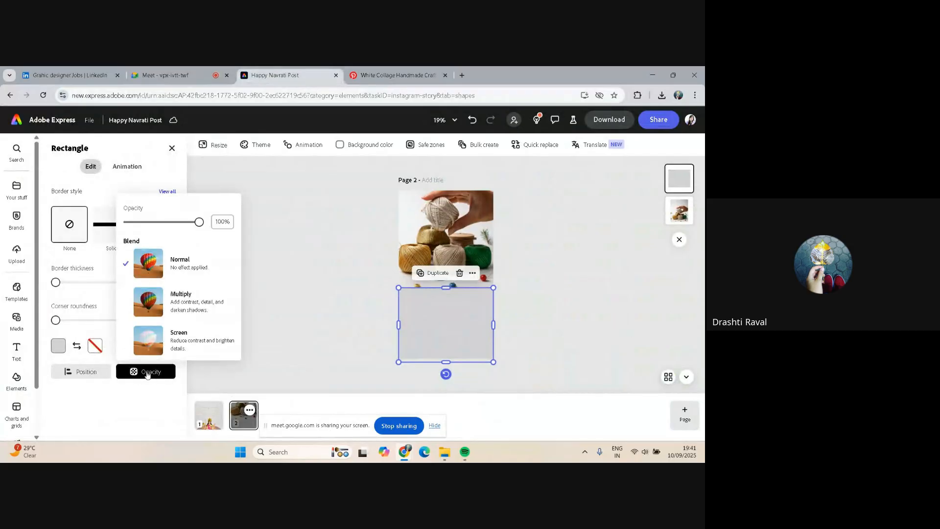
click(137, 429)
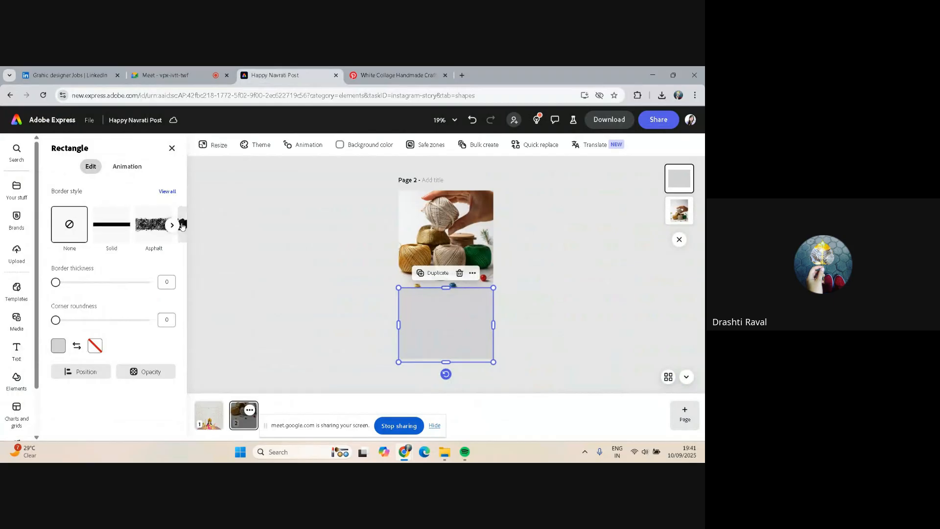
click(173, 224)
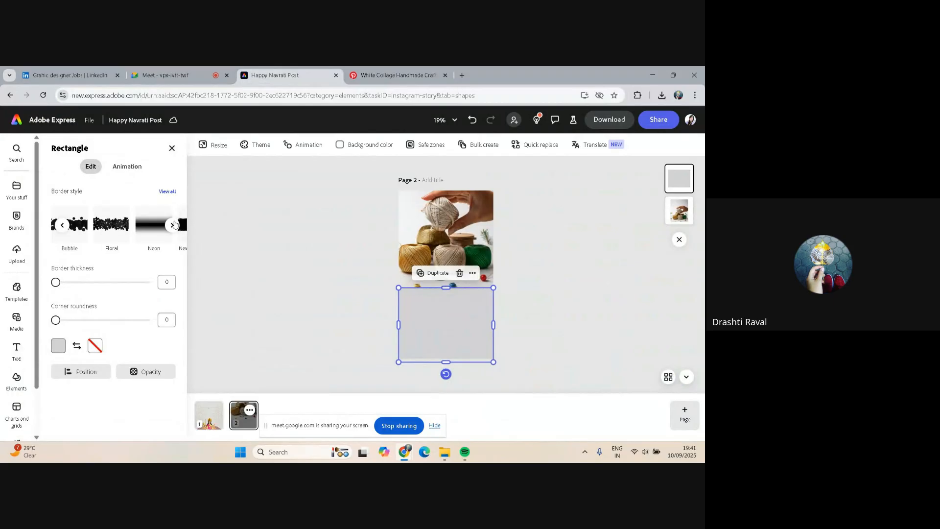
click(173, 225)
click(172, 225)
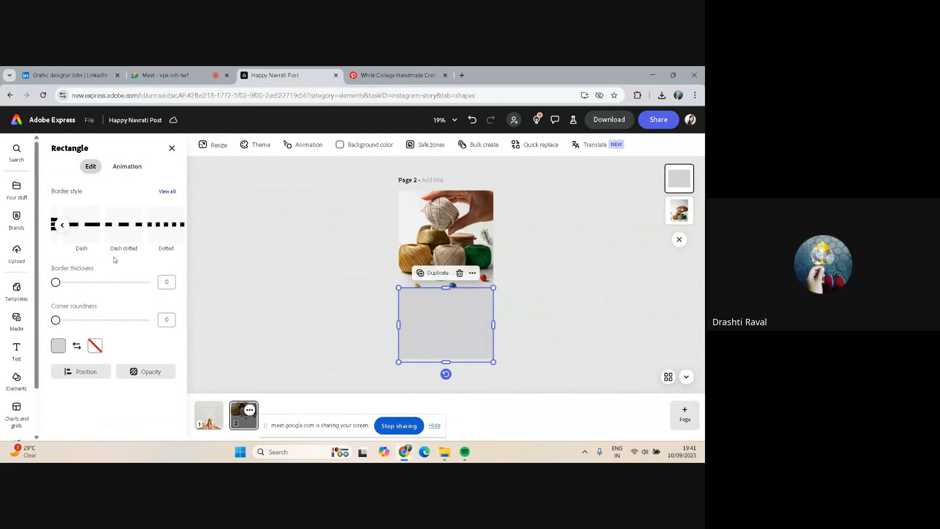
click(59, 345)
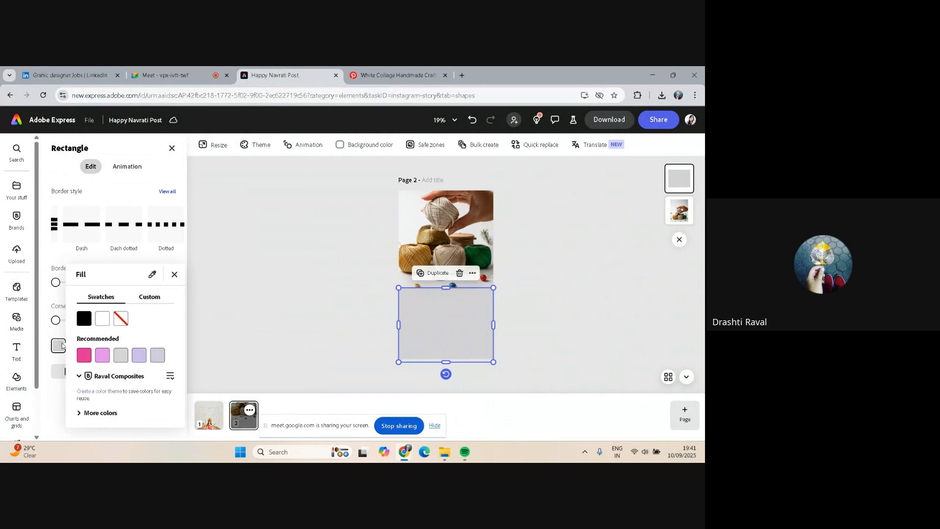
click(96, 413)
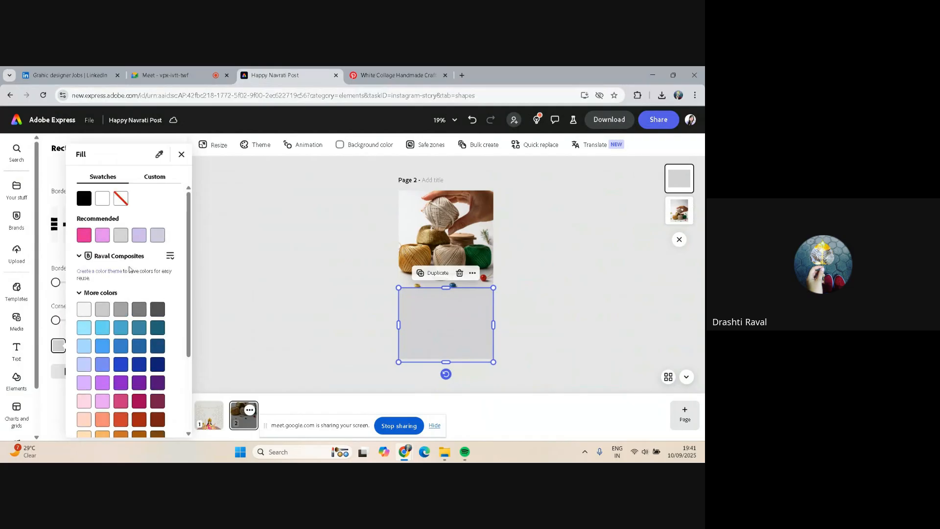
click(157, 177)
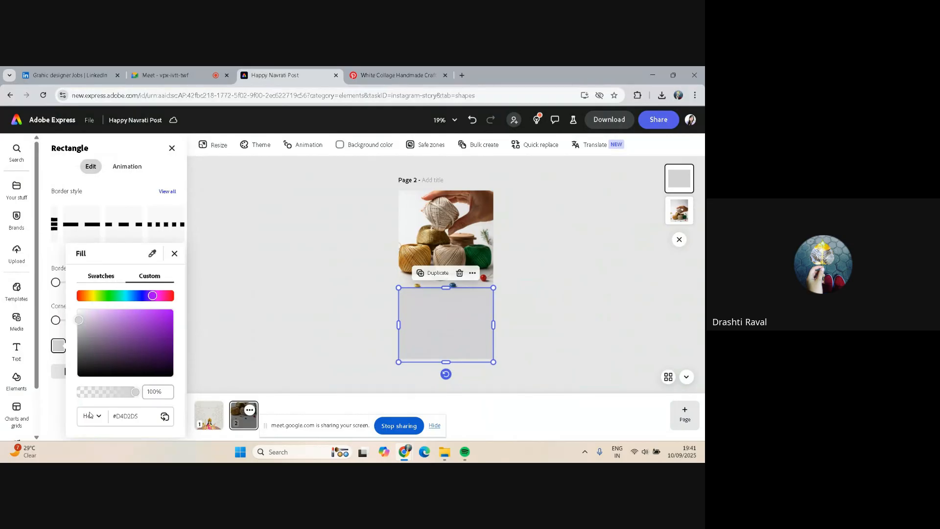
click(258, 303)
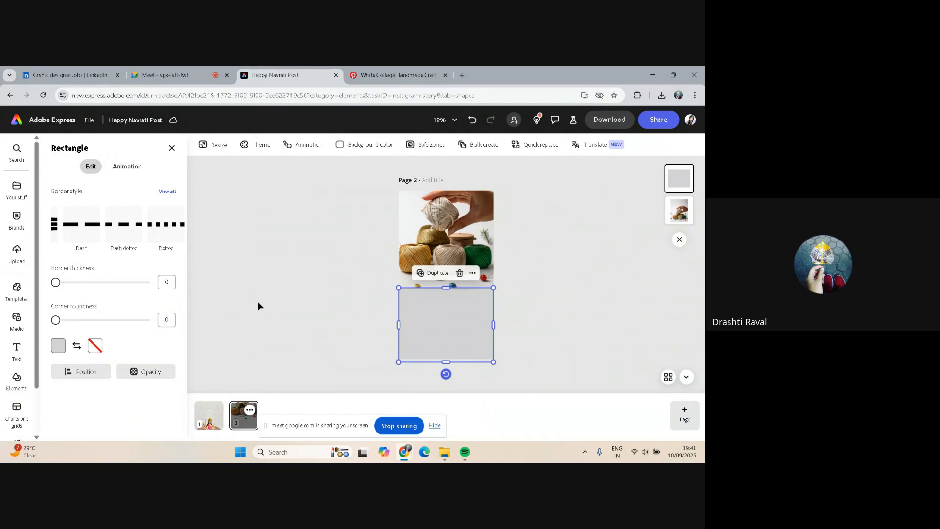
click(258, 306)
Extend the rectangle's top edge up over the image and move the rectangle below the image in the layer order
click(445, 314)
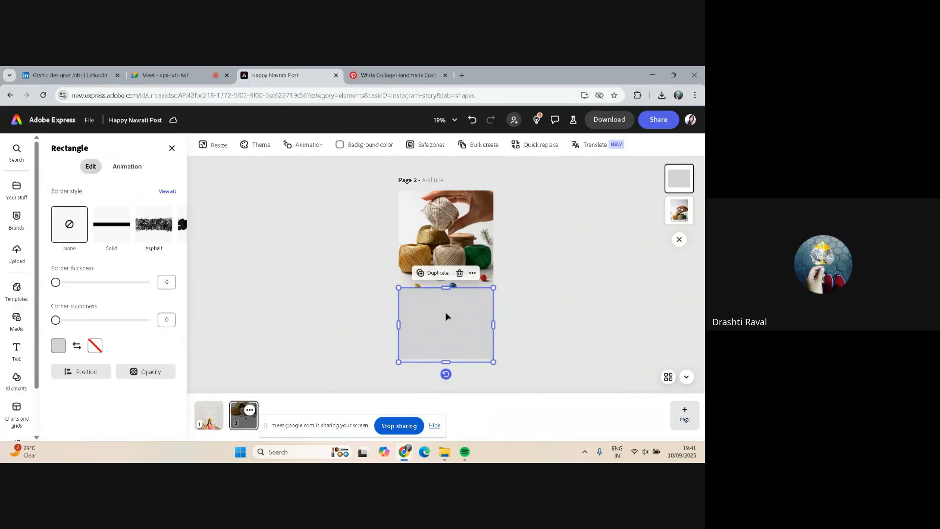
click(530, 299)
click(444, 296)
drag(445, 288, 445, 253)
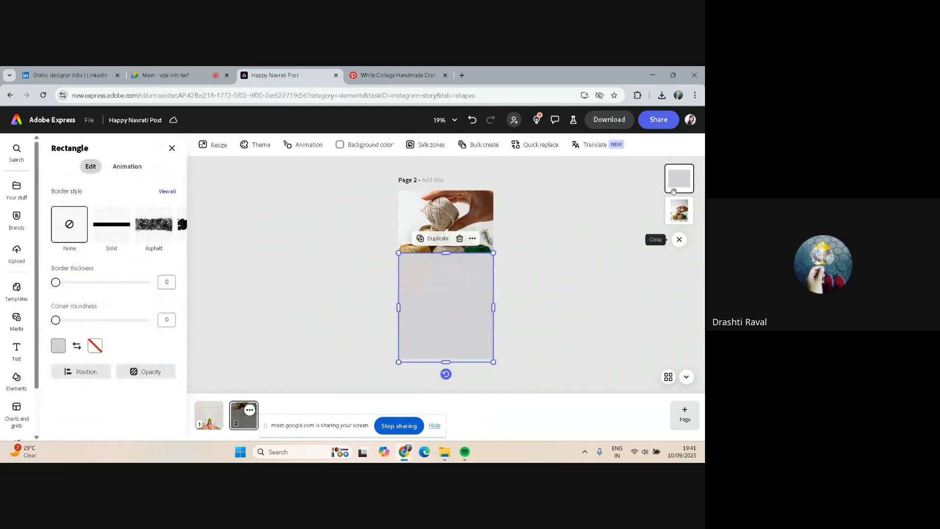
drag(671, 179, 679, 211)
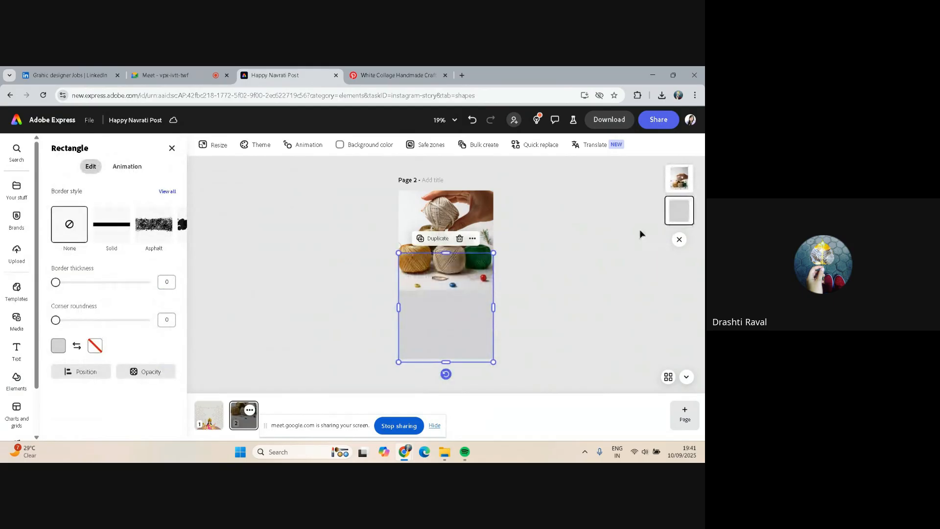
Remove the thread image's background and reposition the cut-out slightly higher on the page
click(607, 234)
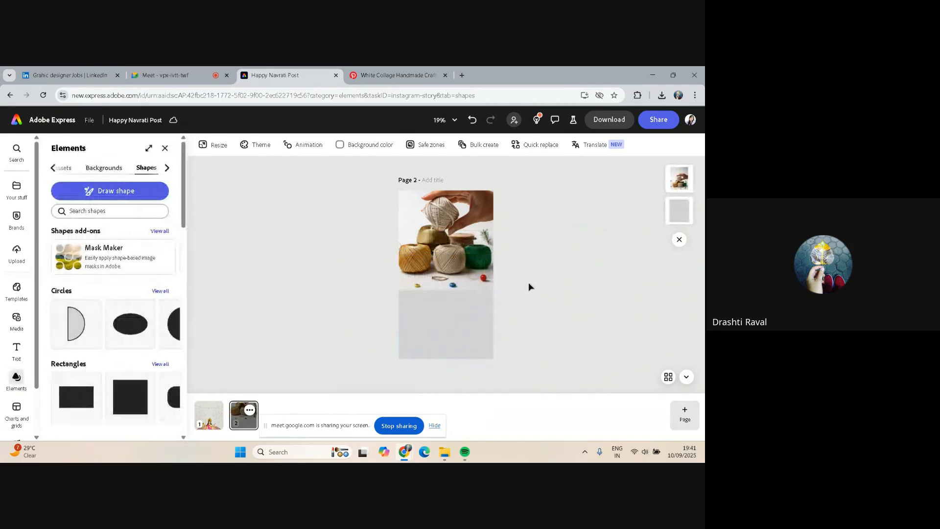
click(438, 240)
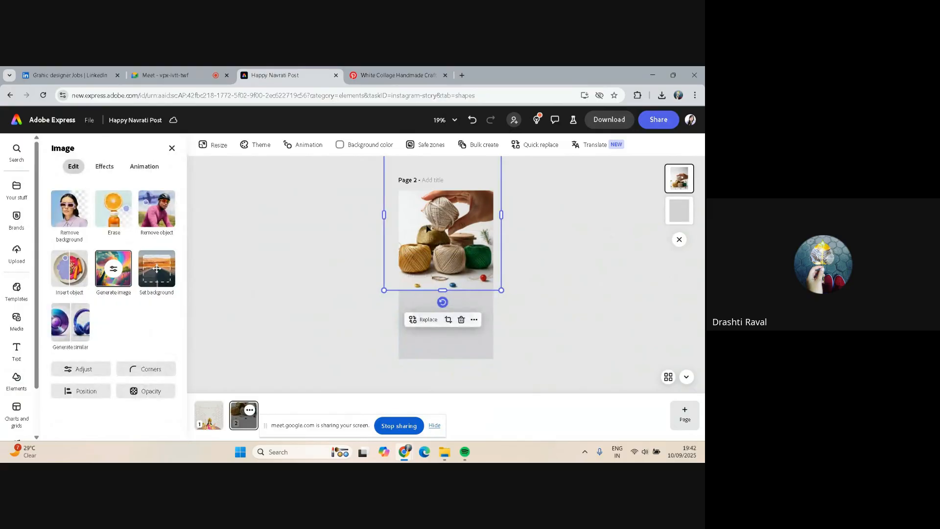
drag(425, 226, 435, 249)
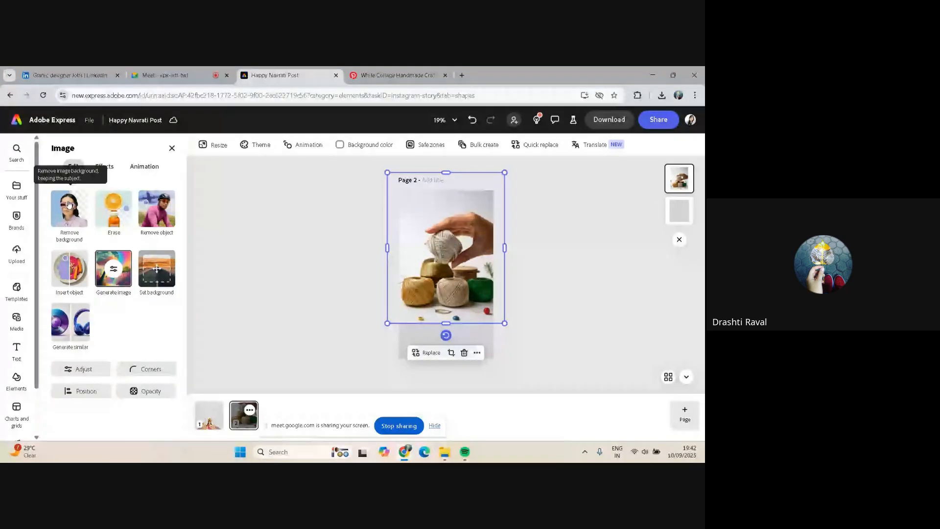
click(68, 204)
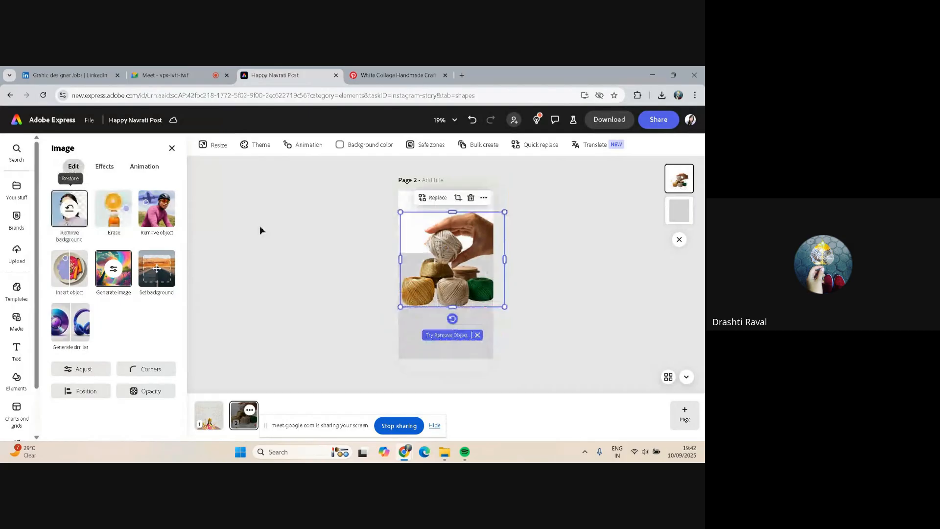
drag(444, 237, 443, 219)
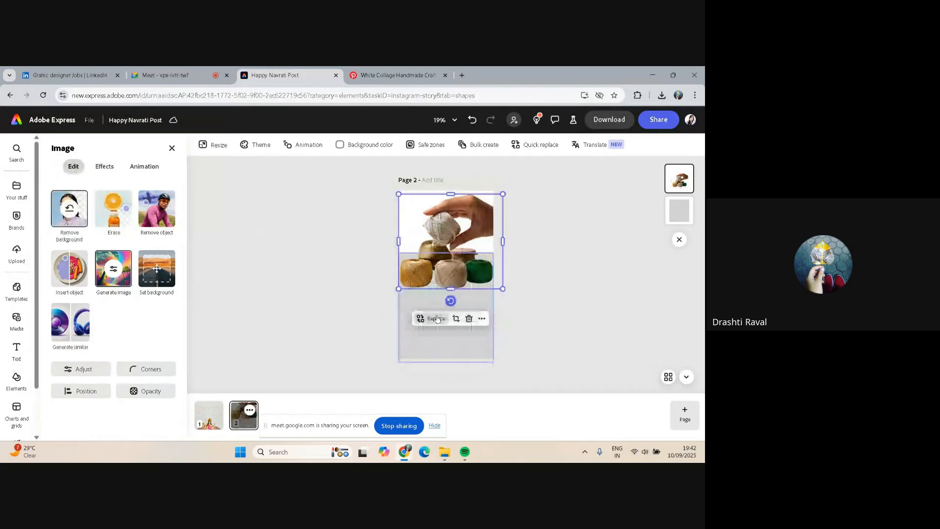
Stretch the grey rectangle's top edge up to the page's top edge so it fills the background
click(419, 330)
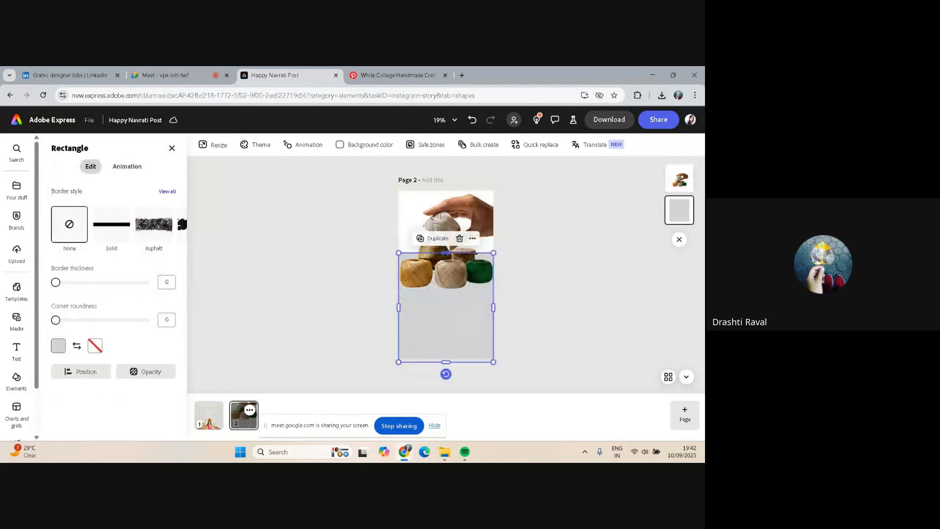
drag(446, 252, 447, 189)
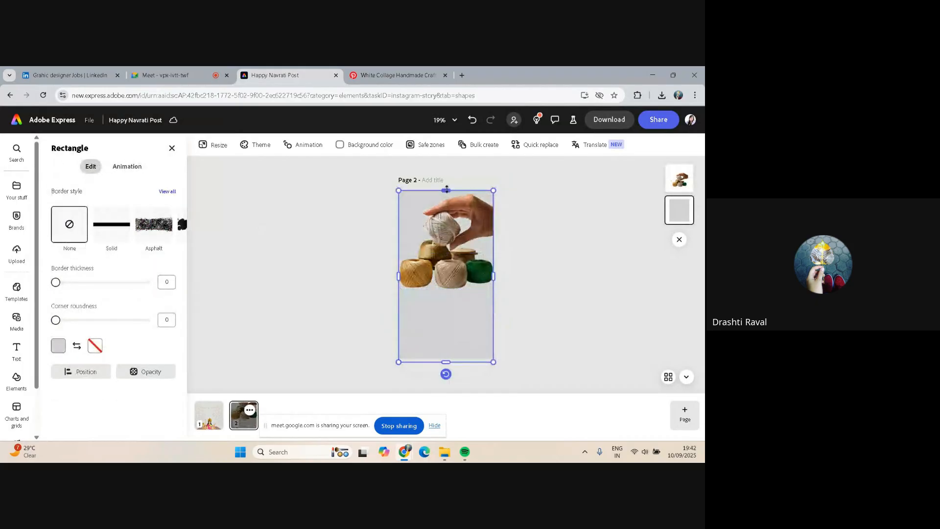
Nudge the thread cut-out toward the top and shrink it slightly from its lower-right corner
click(455, 222)
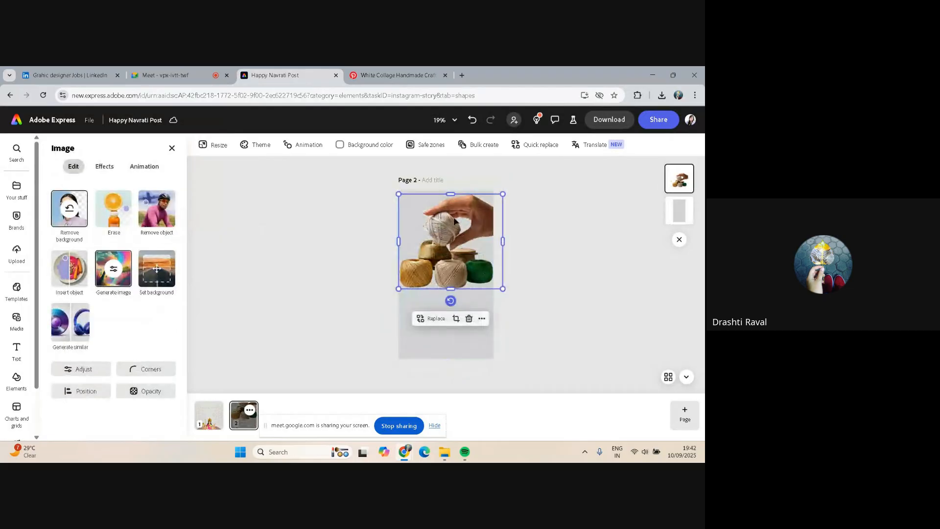
drag(463, 204, 459, 199)
drag(502, 287, 494, 275)
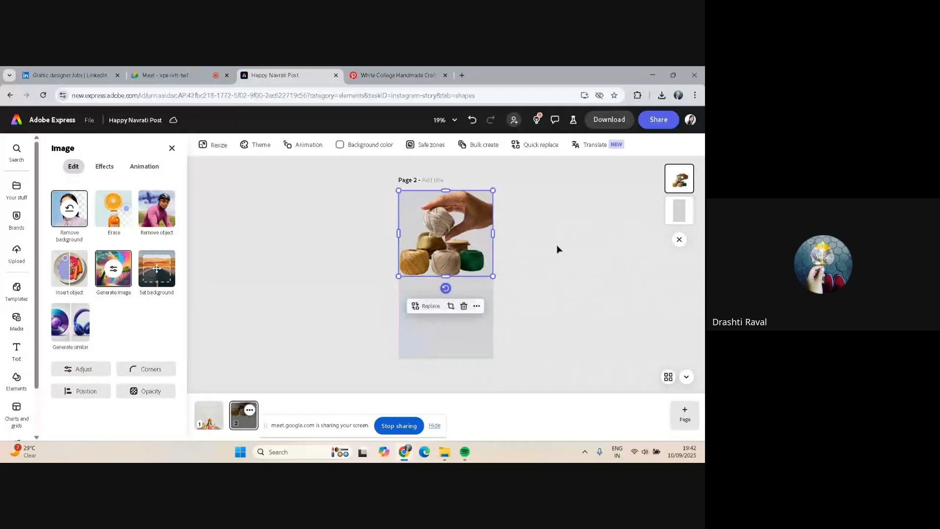
click(520, 247)
click(432, 254)
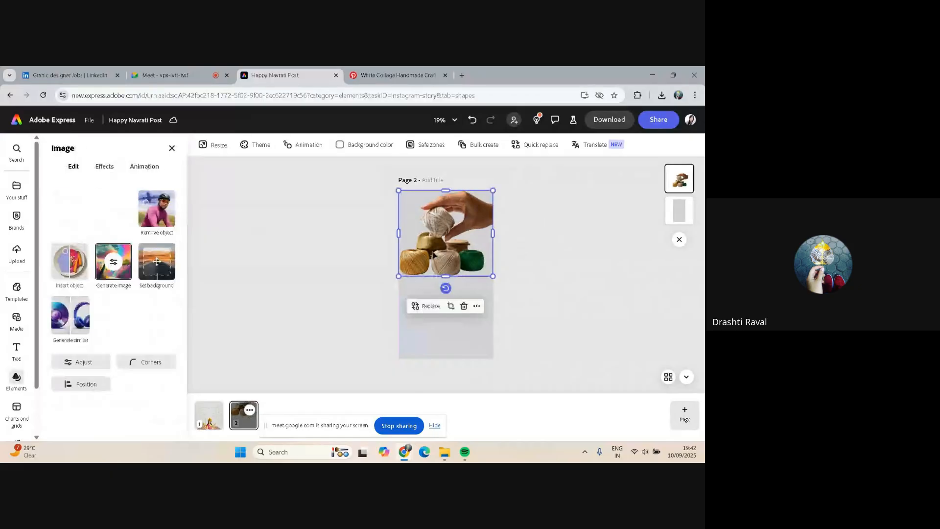
click(533, 239)
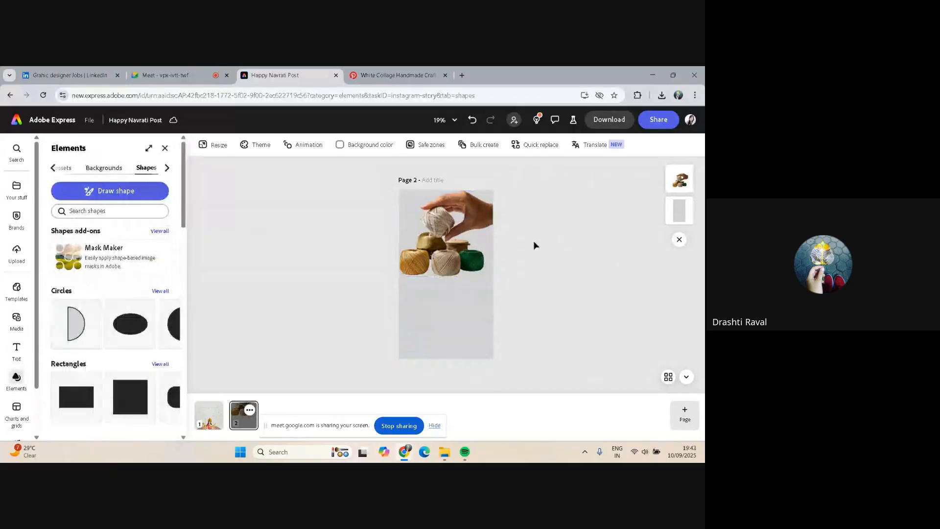
click(451, 221)
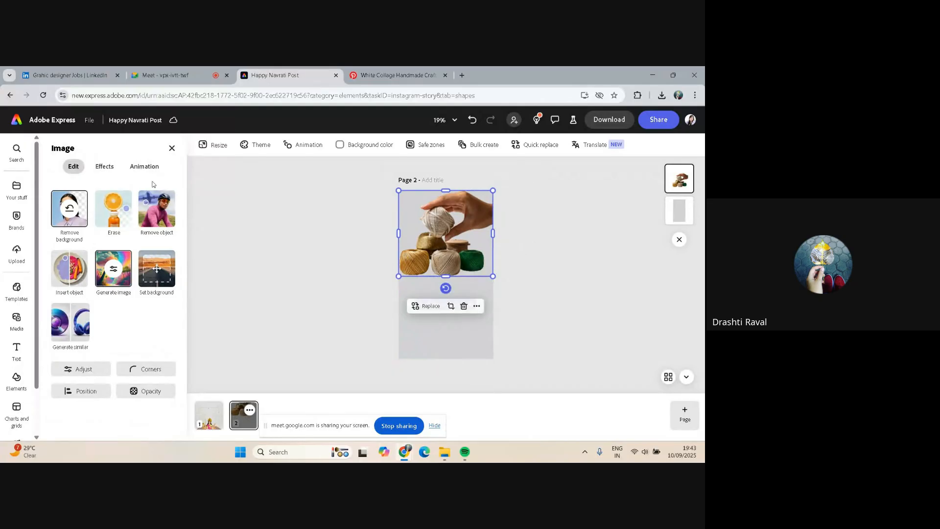
click(518, 265)
Switch to the Pinterest tab to check the reference poster, then return to the design
click(391, 71)
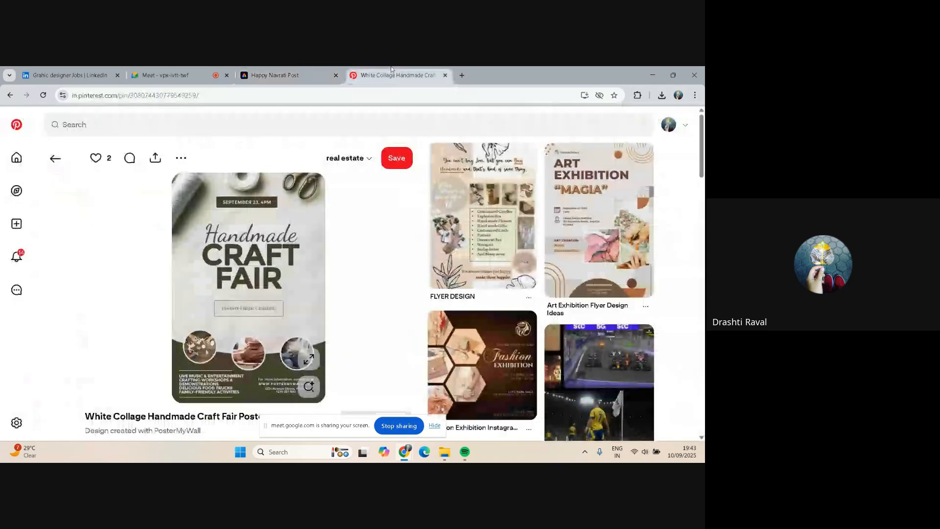
click(255, 73)
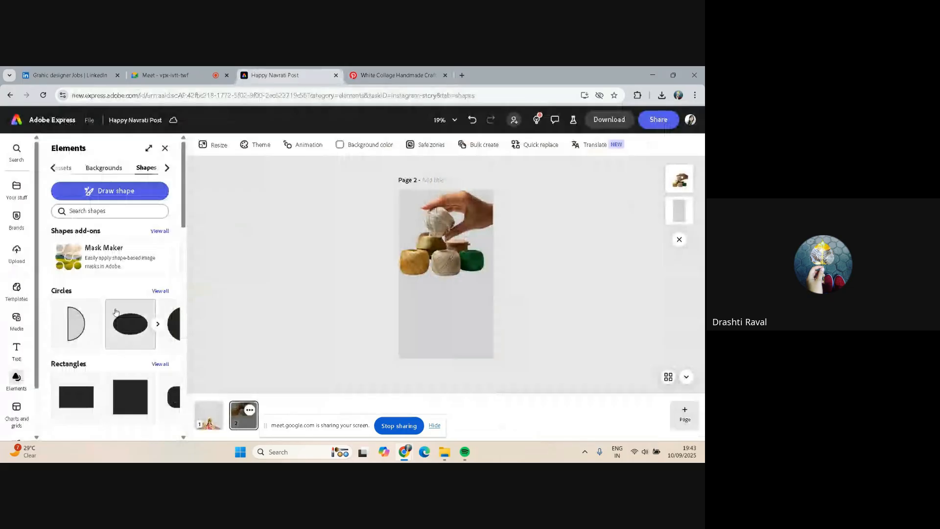
Browse the Circles shape collection and add the black arch shape to page 2
click(158, 324)
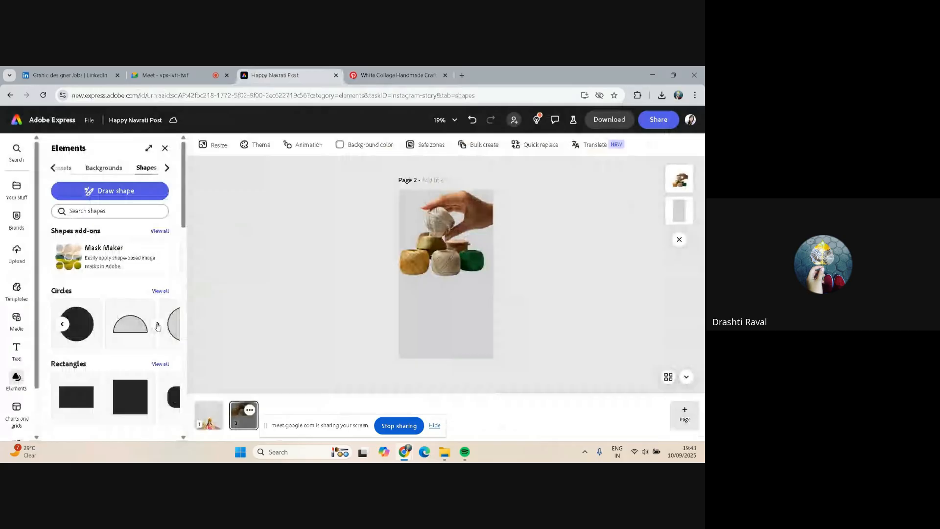
click(158, 325)
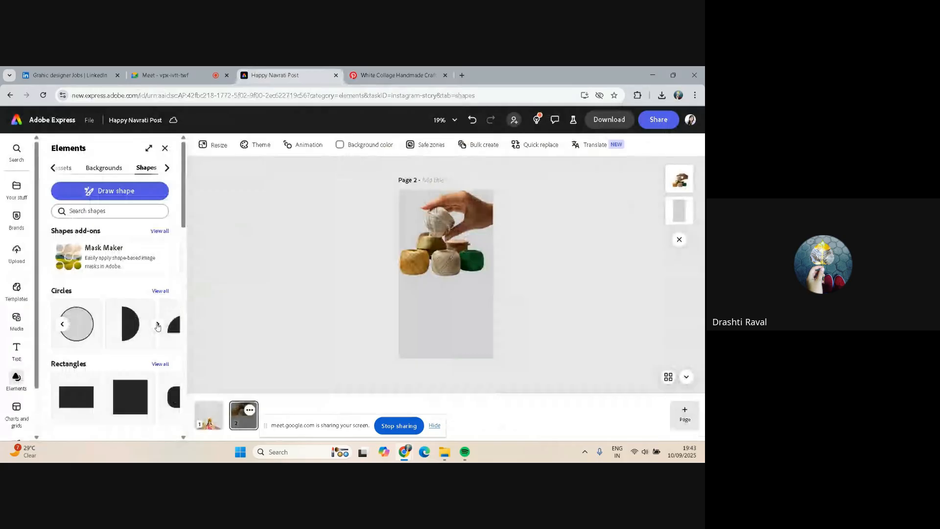
click(158, 325)
scroll(152, 321, down, 1)
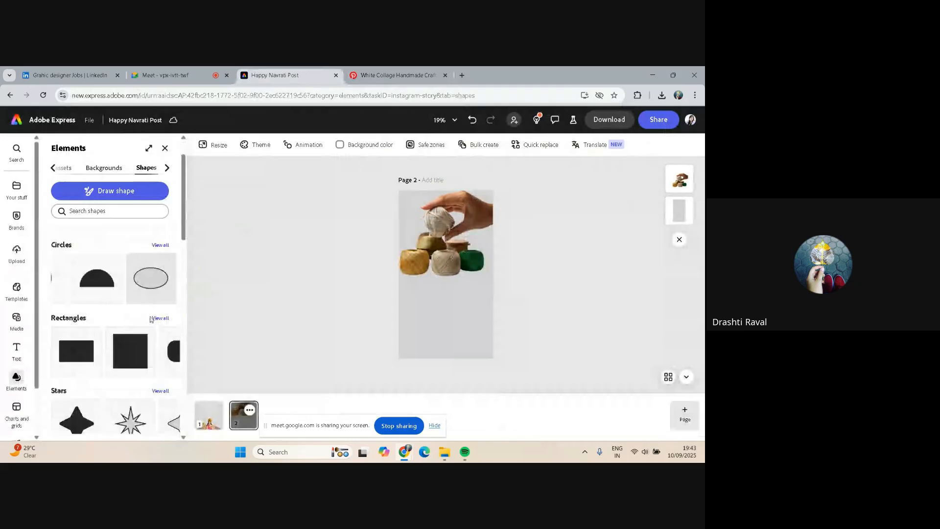
scroll(150, 320, down, 3)
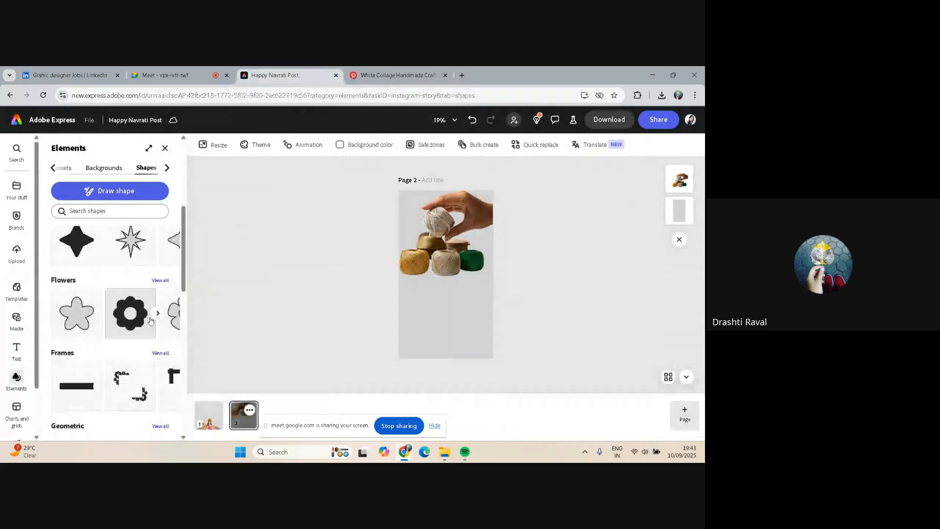
scroll(122, 281, up, 4)
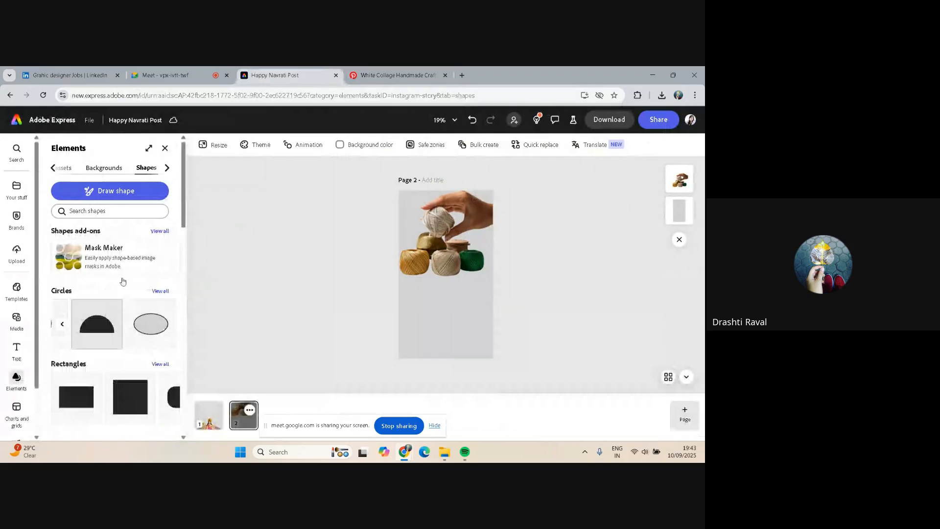
click(161, 291)
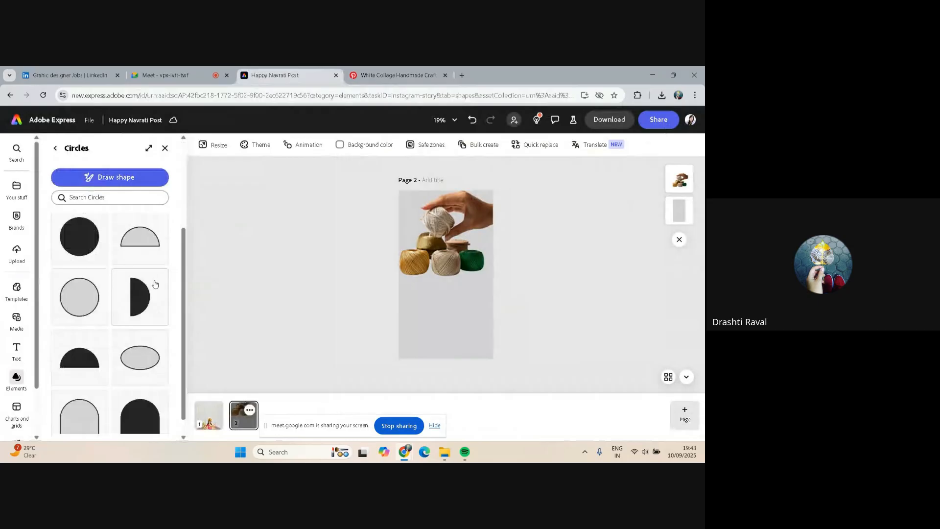
scroll(130, 394, down, 1)
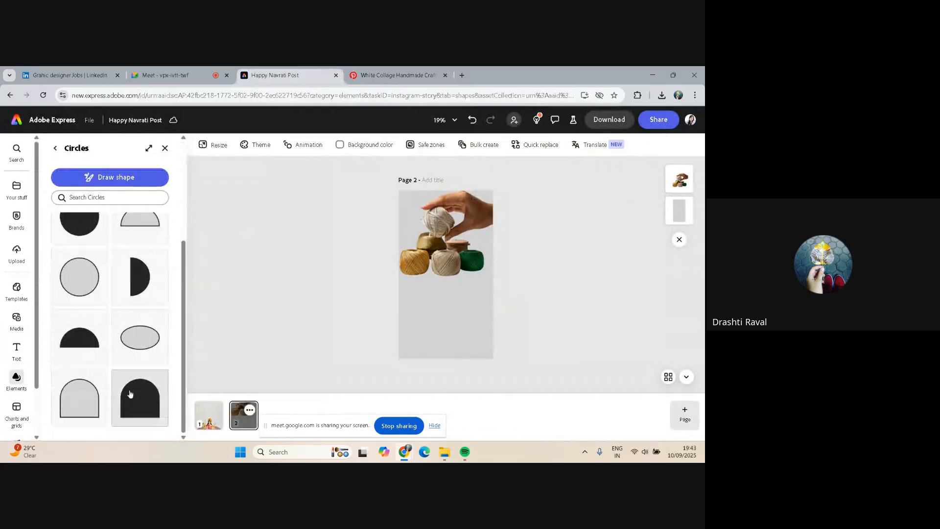
click(130, 394)
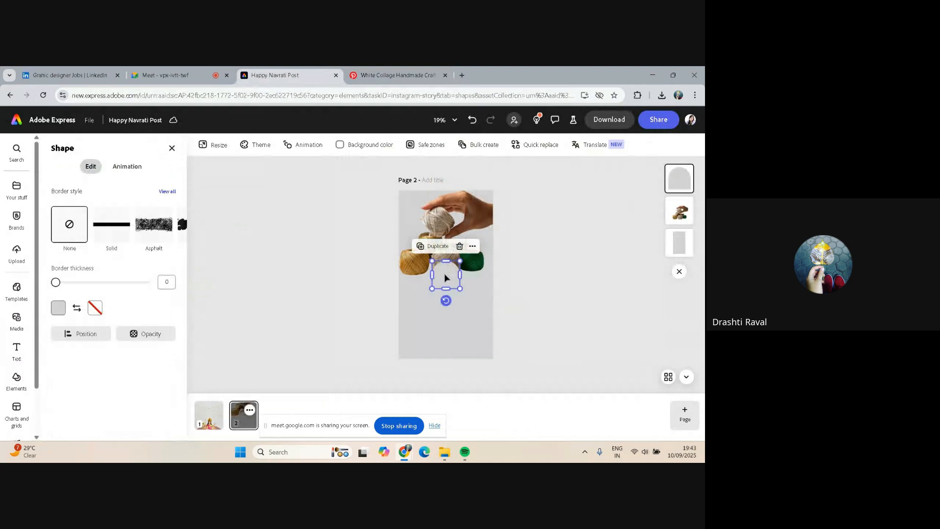
Move and enlarge the arch to span the page's lower part, and fill it with the brown swatch from the Cremar library palette
drag(444, 278, 496, 358)
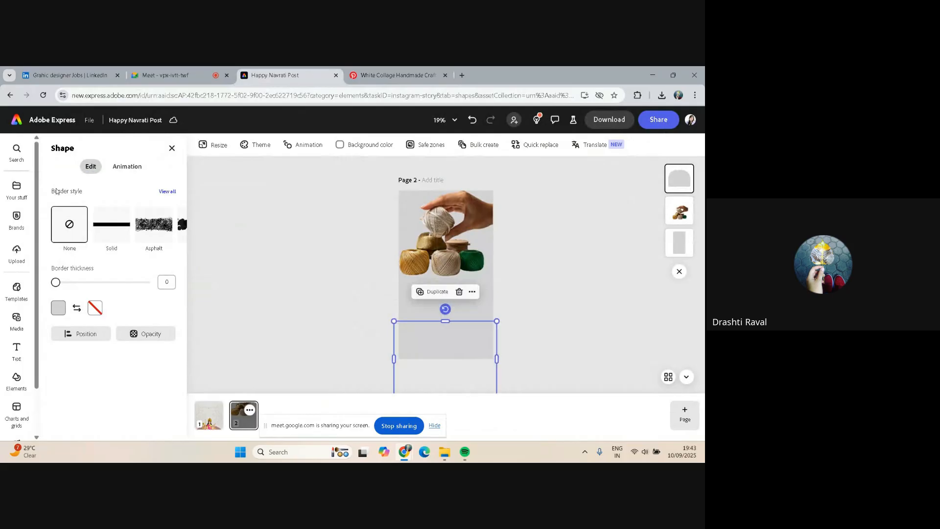
click(58, 307)
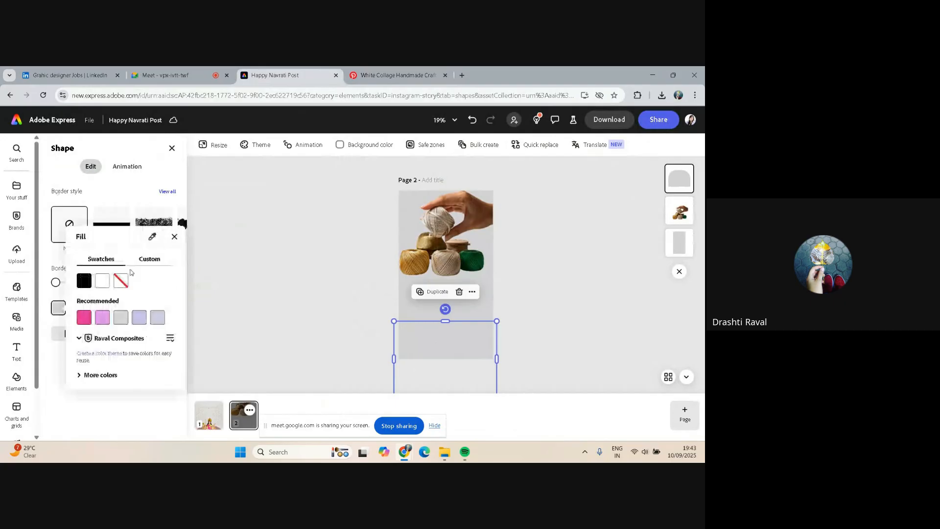
click(138, 338)
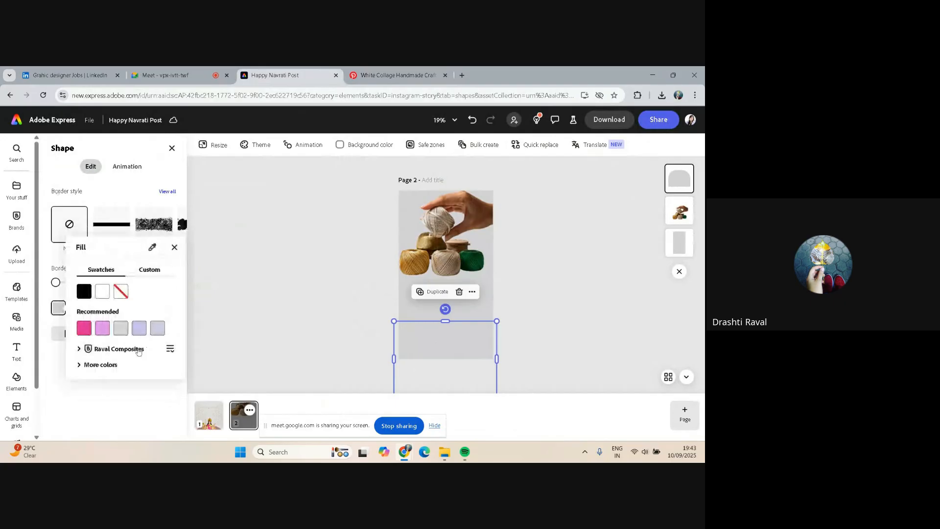
click(138, 349)
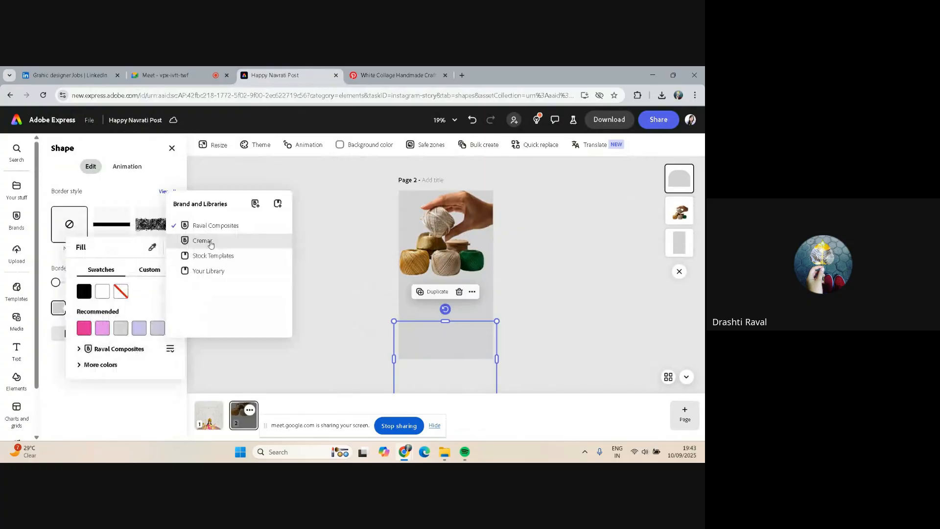
click(210, 241)
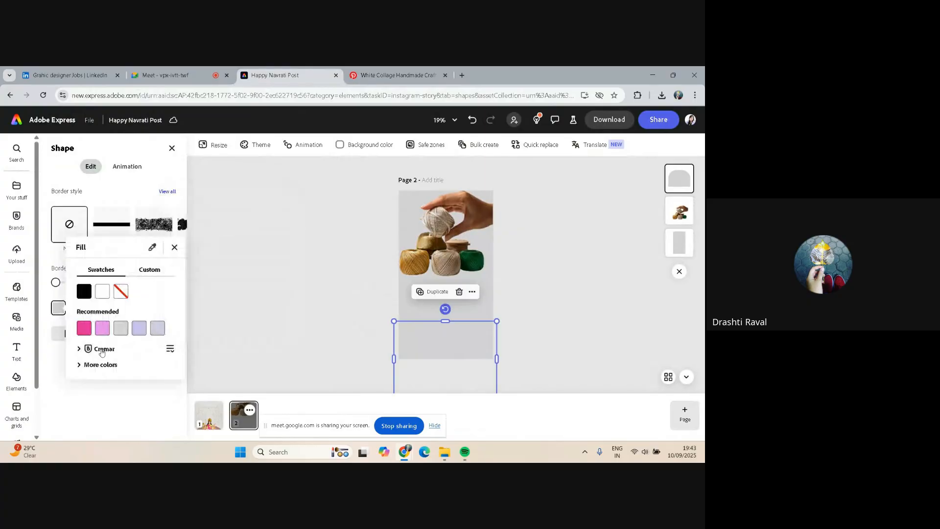
click(101, 350)
click(105, 345)
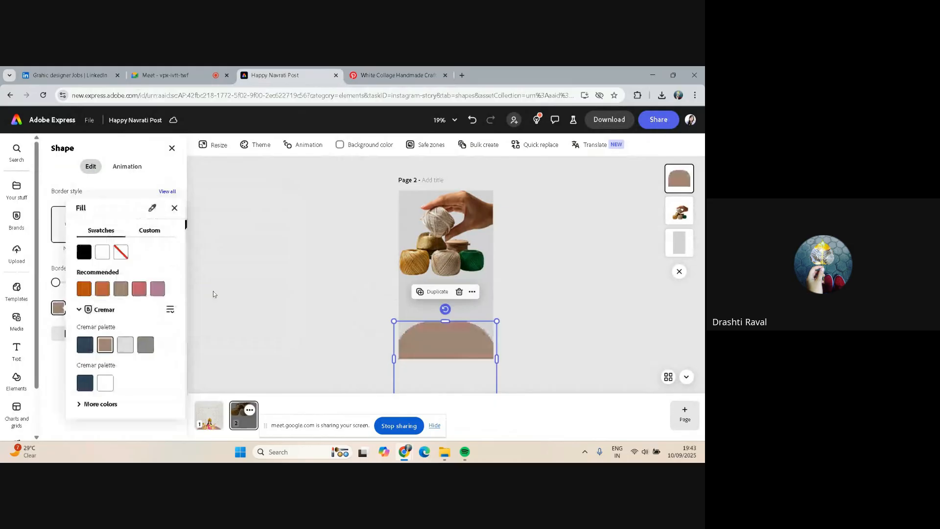
Recolor the grey background rectangle with the light grey swatch from the Cremar palette
click(410, 309)
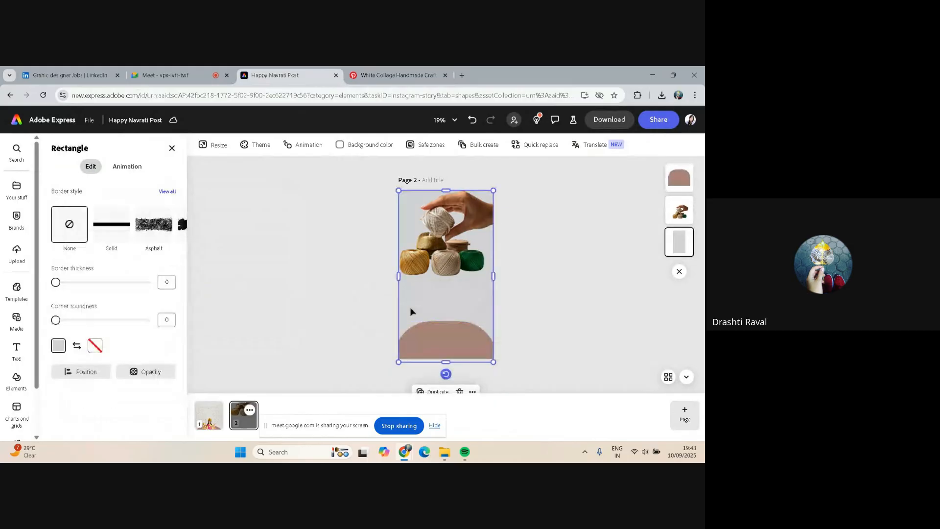
click(59, 346)
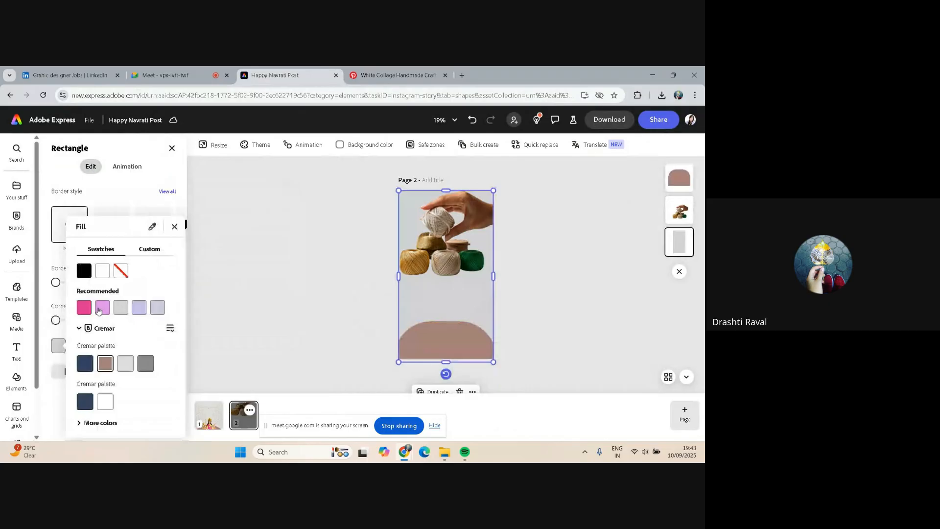
click(125, 362)
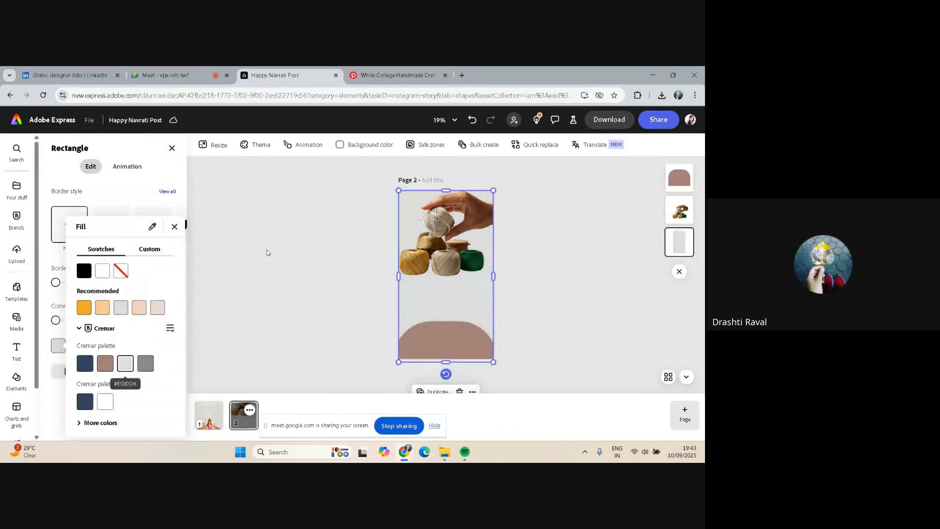
Nudge the brown arch slightly upward on the page
click(433, 340)
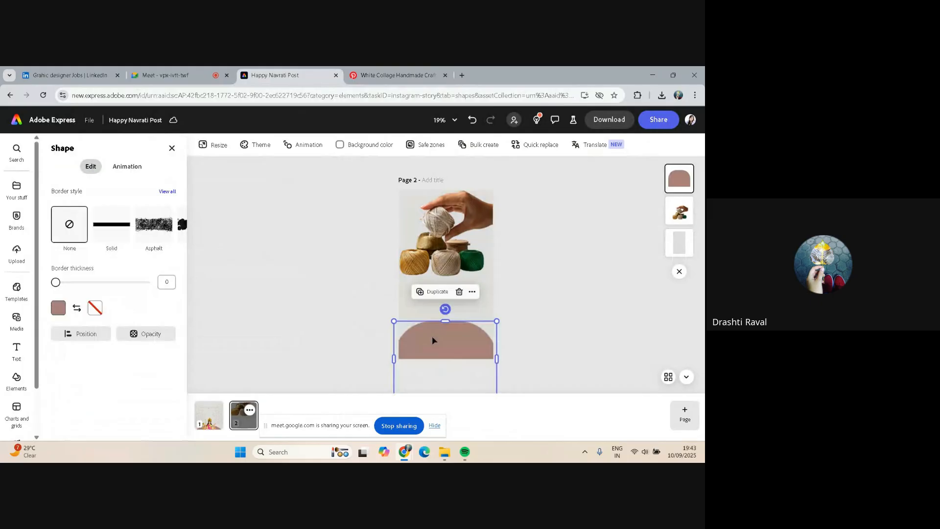
drag(433, 340, 434, 331)
click(313, 311)
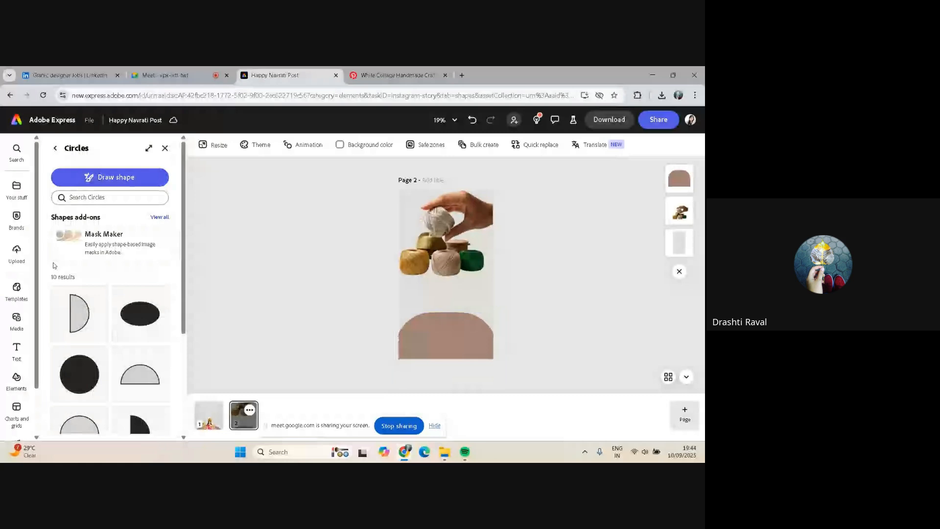
Add a filled circle from the Circles collection and place it over the arch's upper-left edge
click(445, 347)
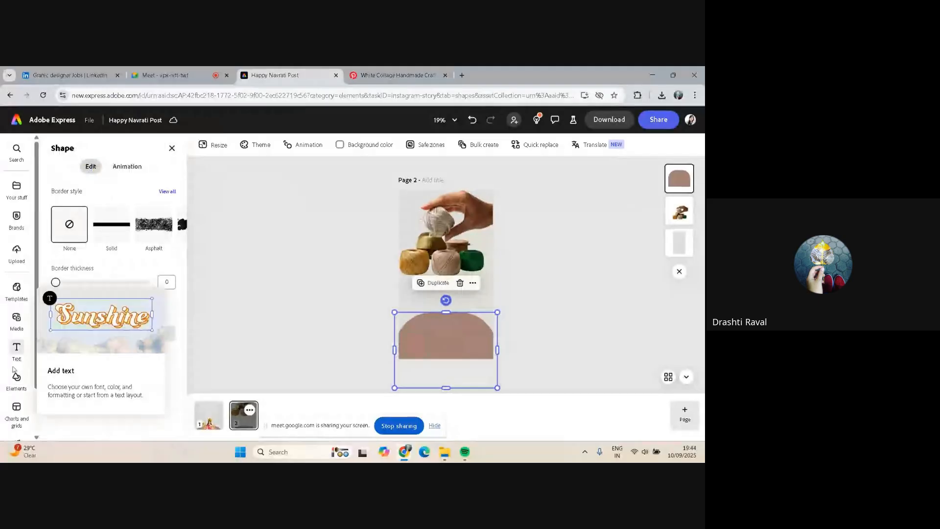
click(15, 376)
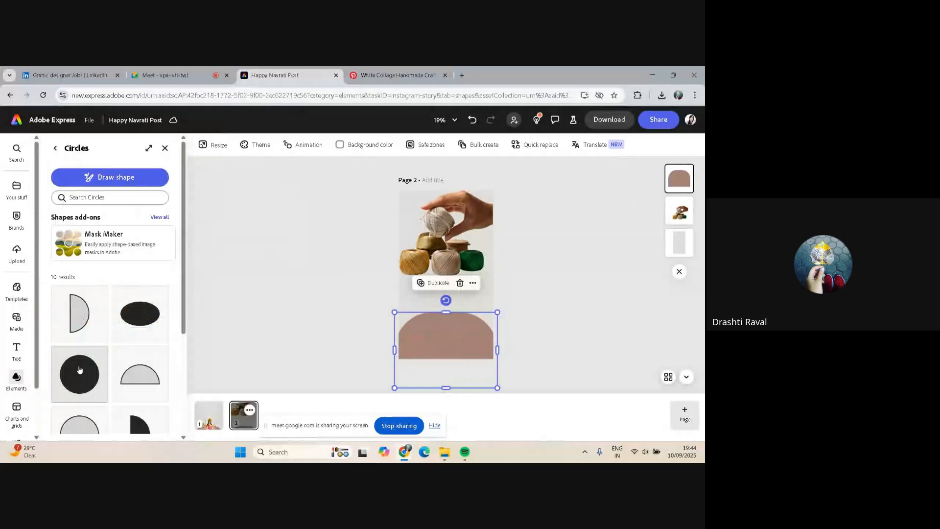
click(80, 370)
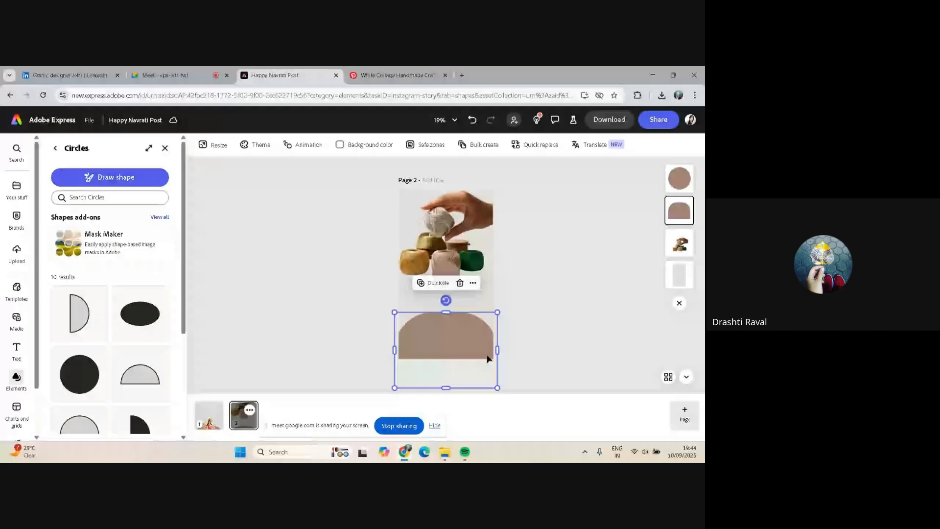
drag(487, 359, 363, 275)
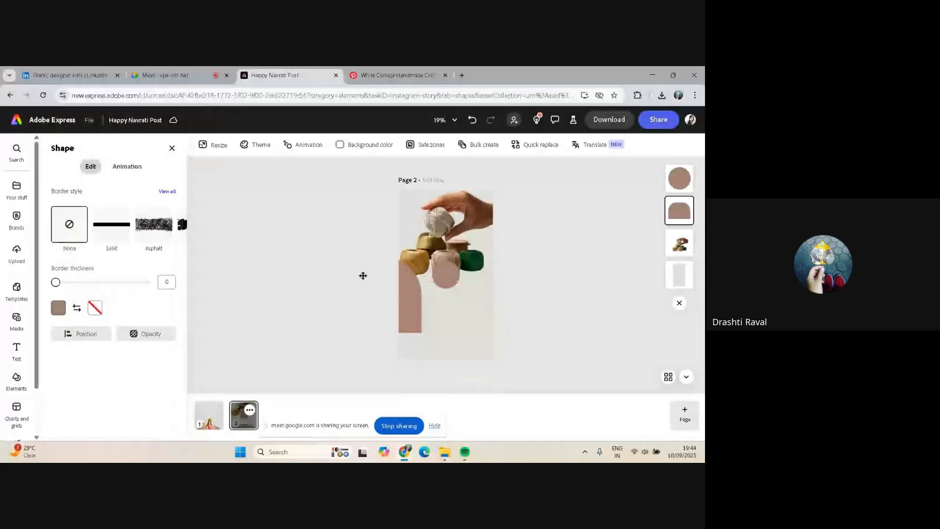
key(ctrl+z)
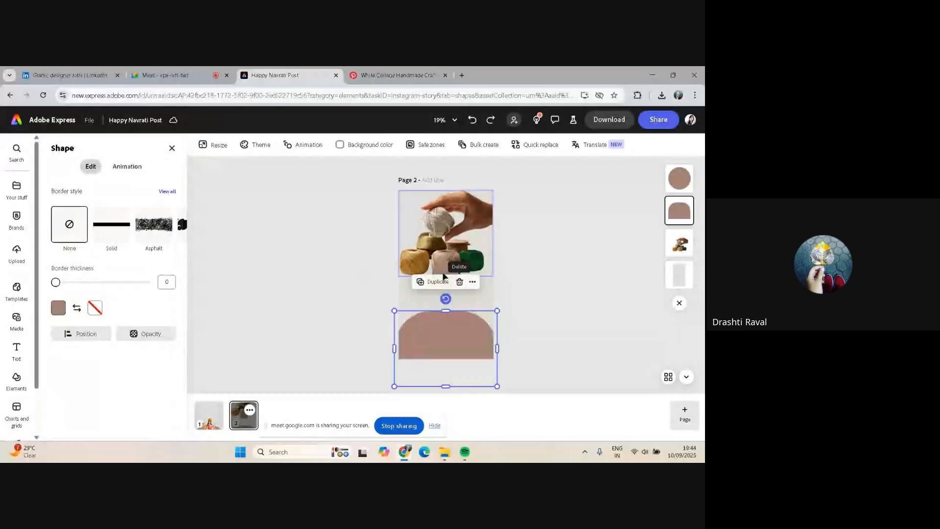
drag(443, 276, 415, 310)
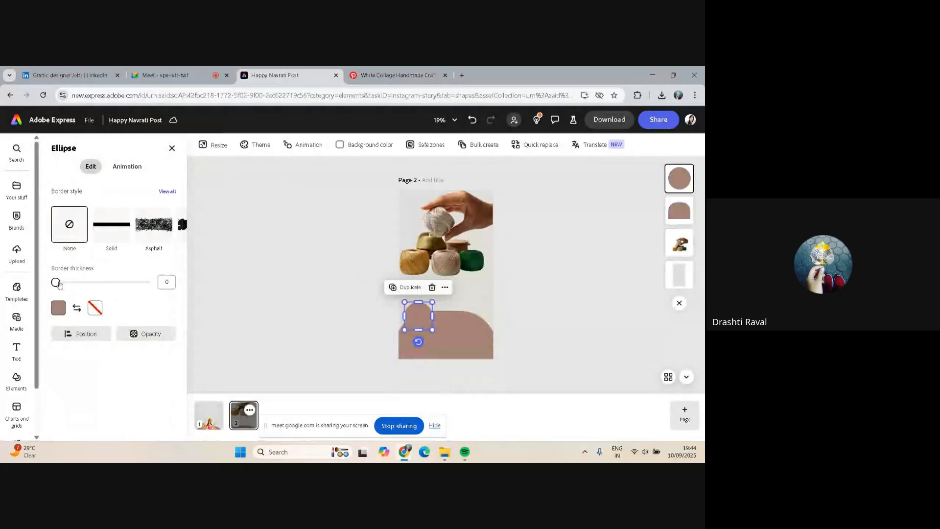
Give the circle a solid border with thickness 3
drag(58, 285, 59, 284)
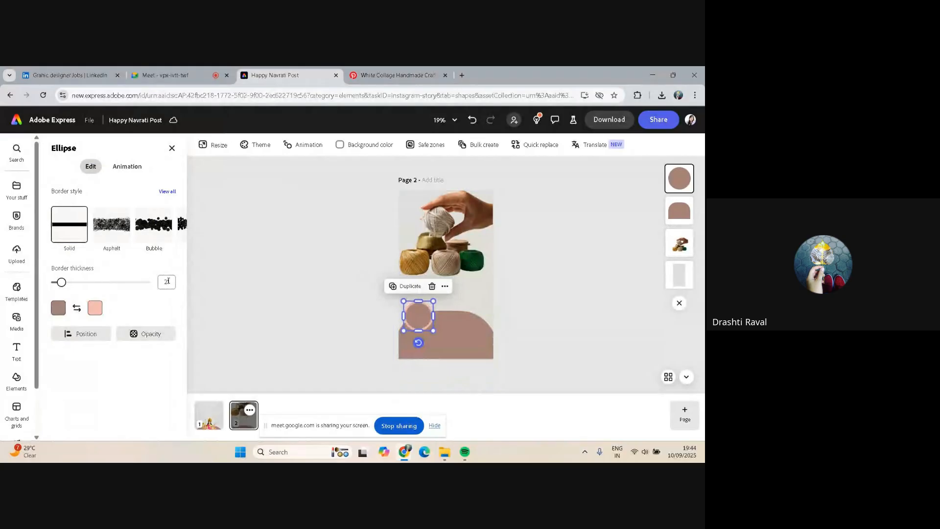
double_click(168, 280)
text(3)
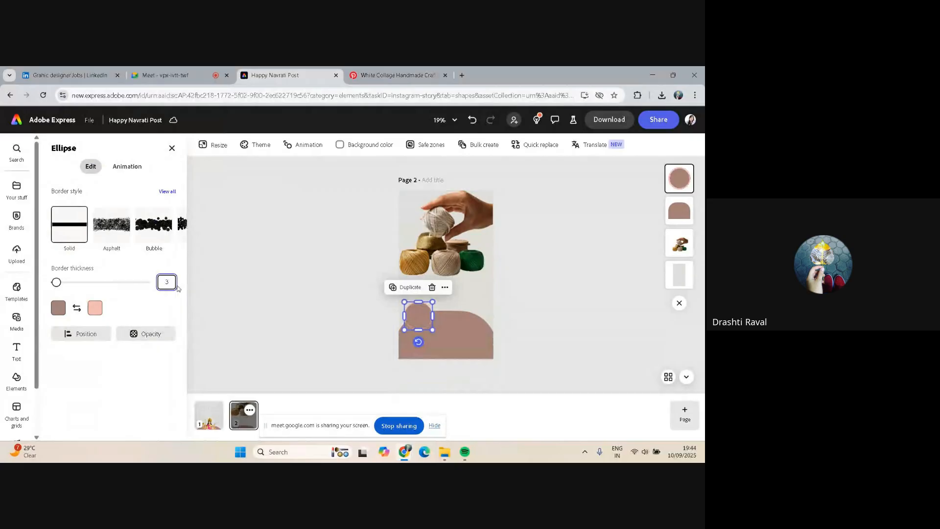
click(275, 292)
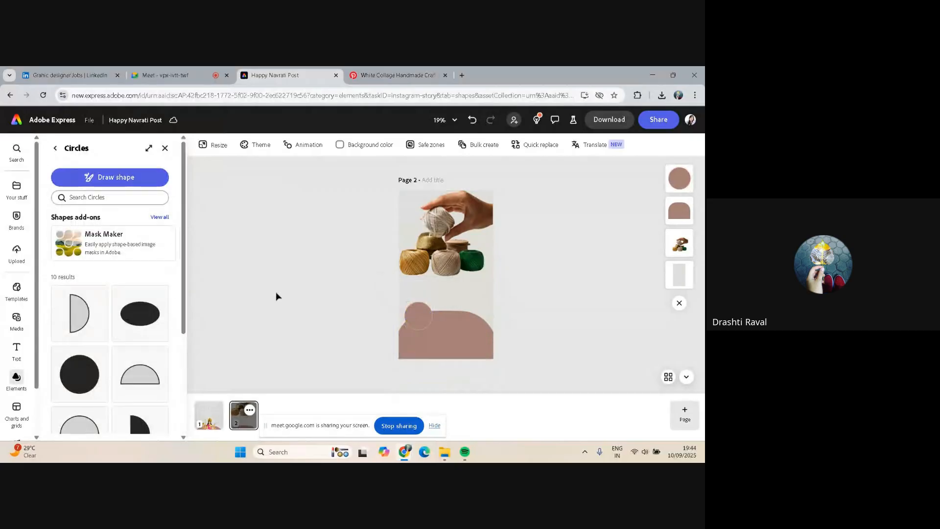
Duplicate the circle into three circles spaced along the arch's top edge and align them as a group
click(424, 315)
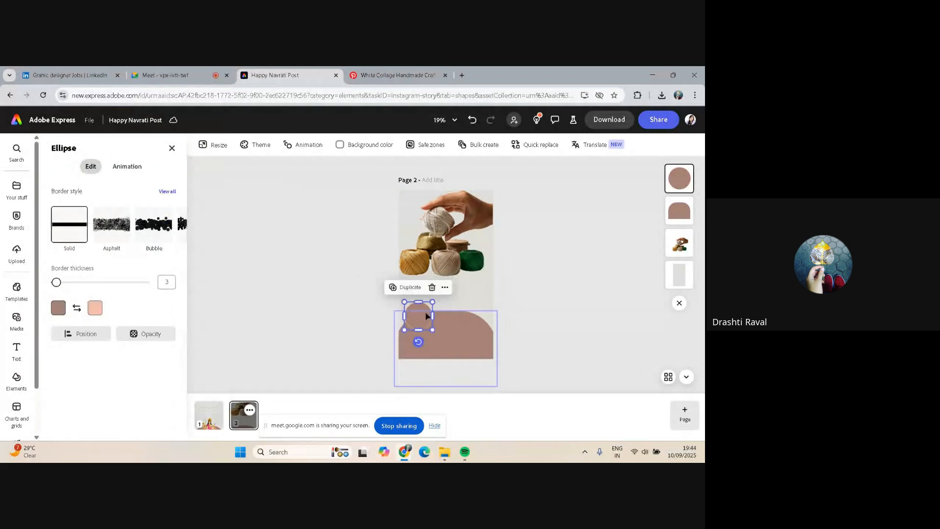
drag(427, 315, 479, 316)
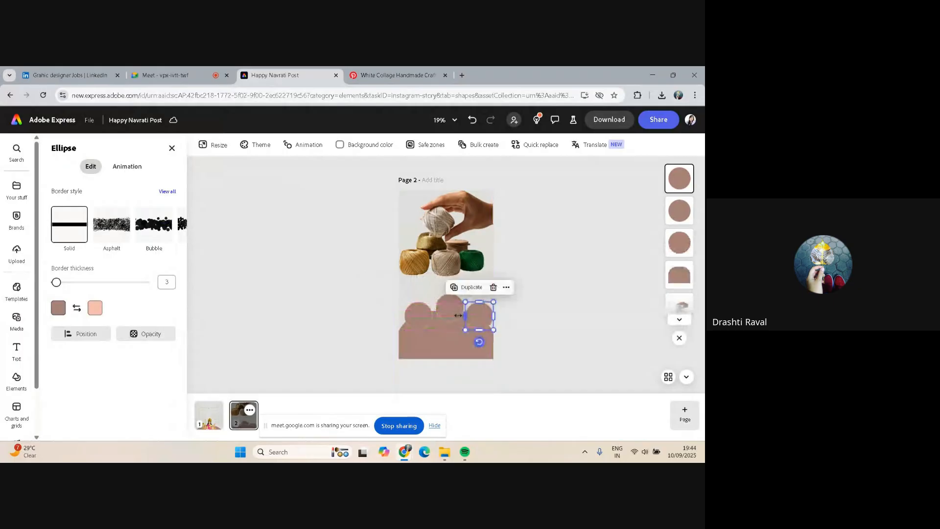
click(453, 316)
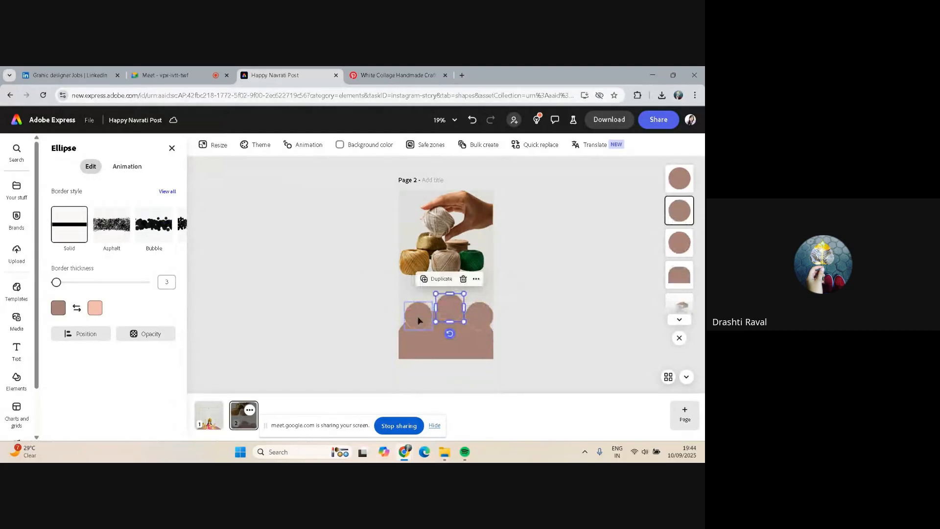
shift+click(418, 320)
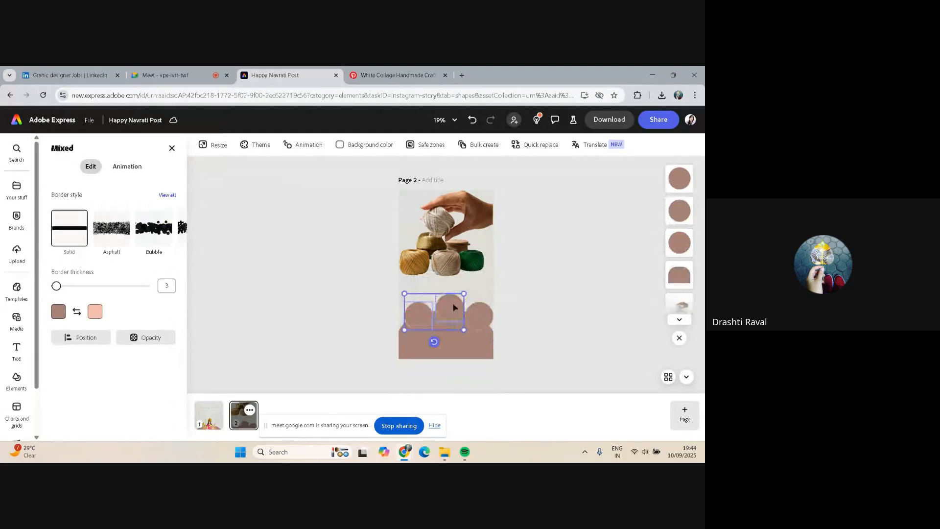
shift+click(483, 319)
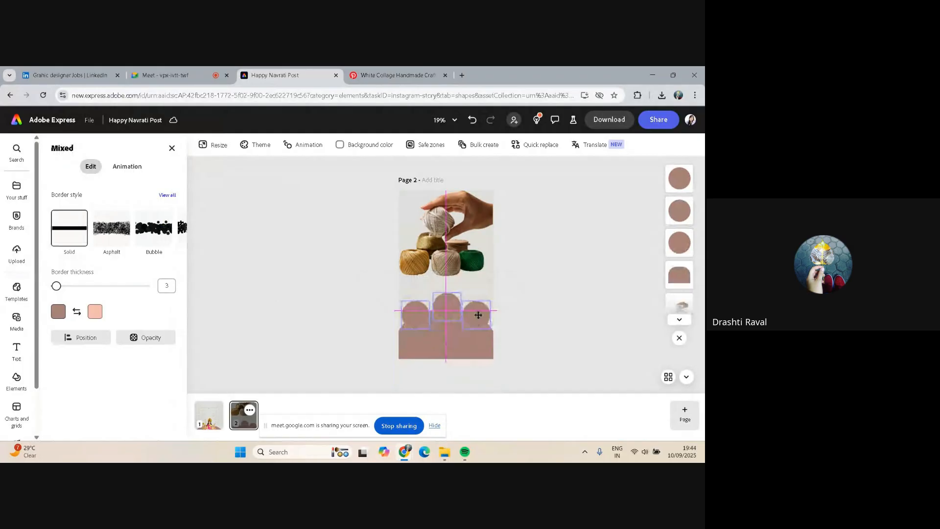
click(521, 312)
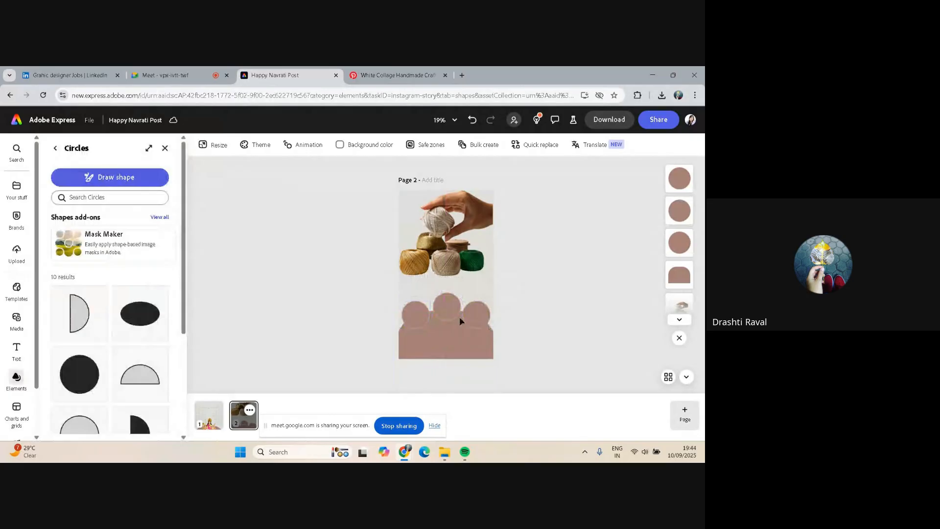
Adjust the middle circle's position so it lines up on the page's centre guide
click(447, 313)
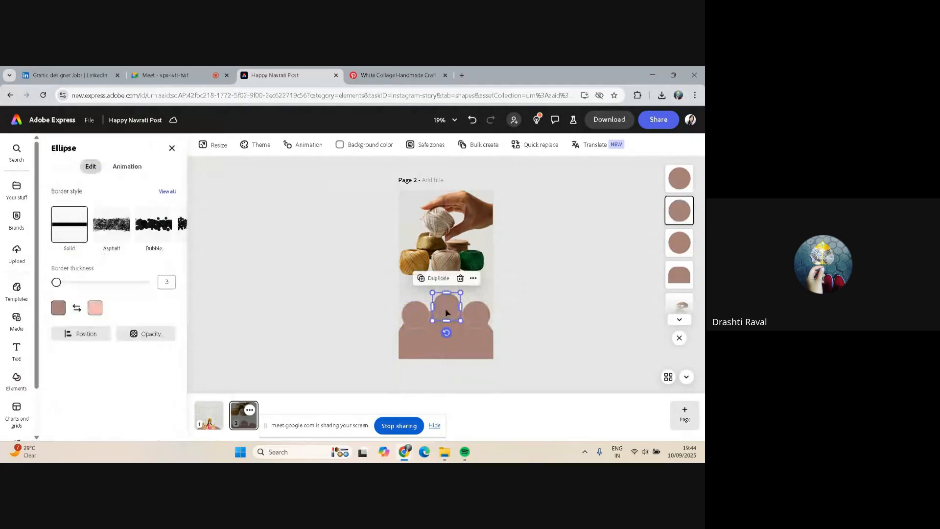
drag(447, 313, 445, 309)
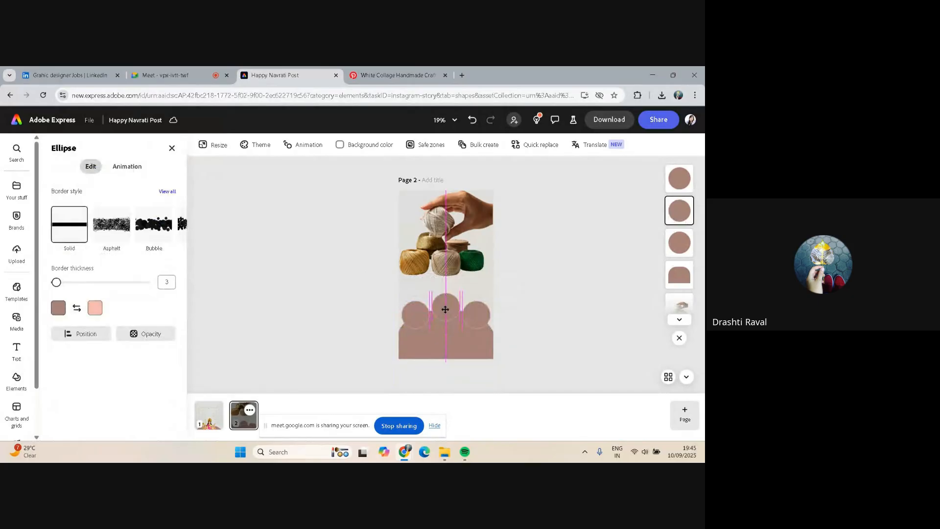
drag(445, 309, 445, 309)
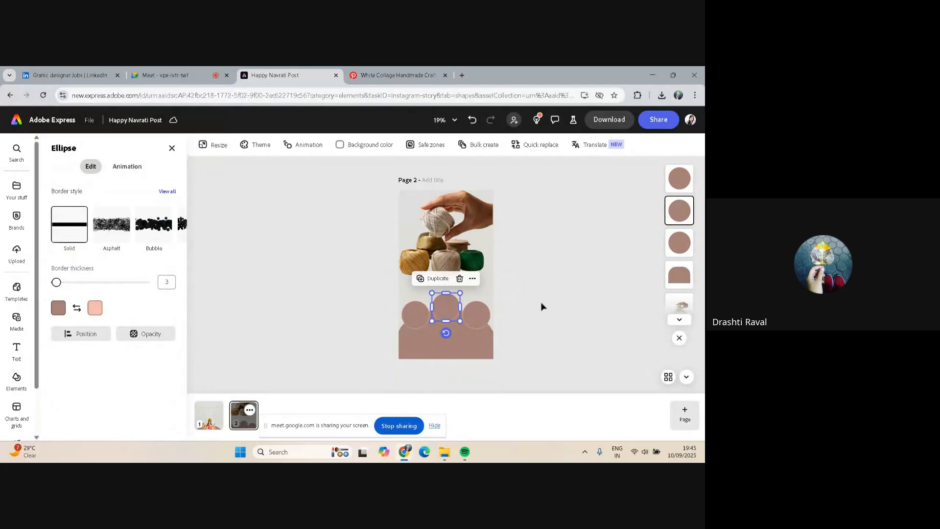
click(558, 305)
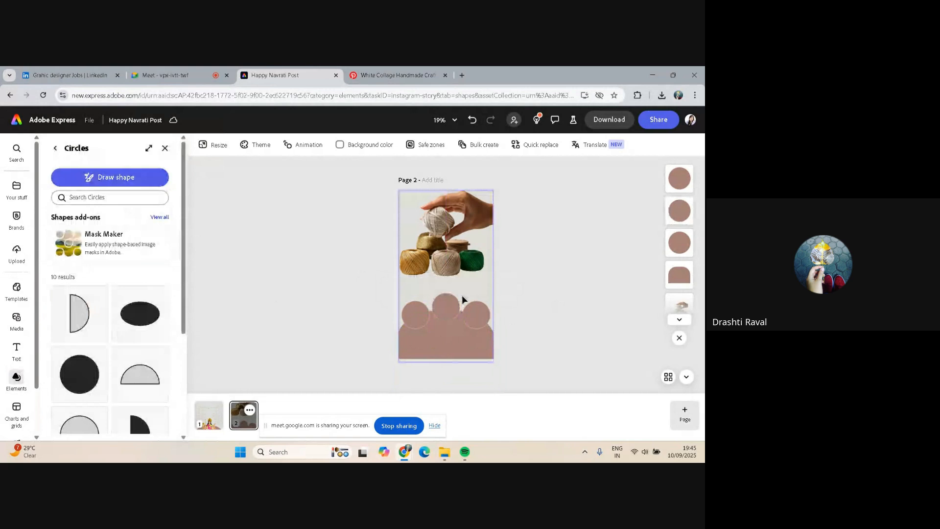
Search the photo library for handicraft and drag the hands-weaving photo onto the left circle
click(417, 312)
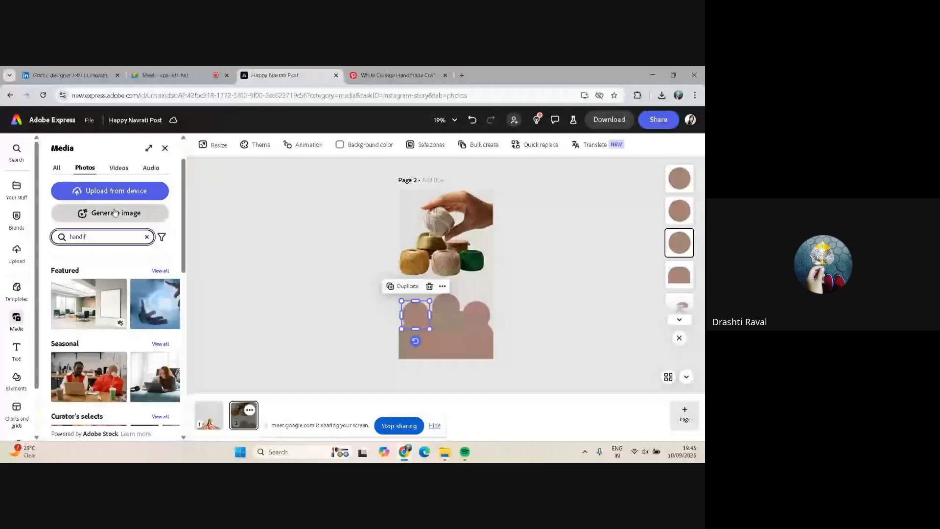
text(craft)
key(Return)
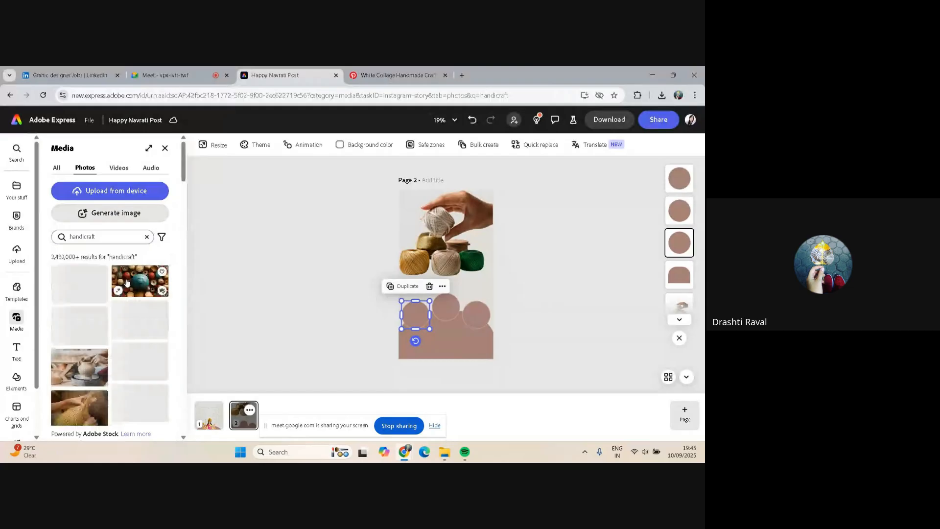
scroll(133, 323, down, 2)
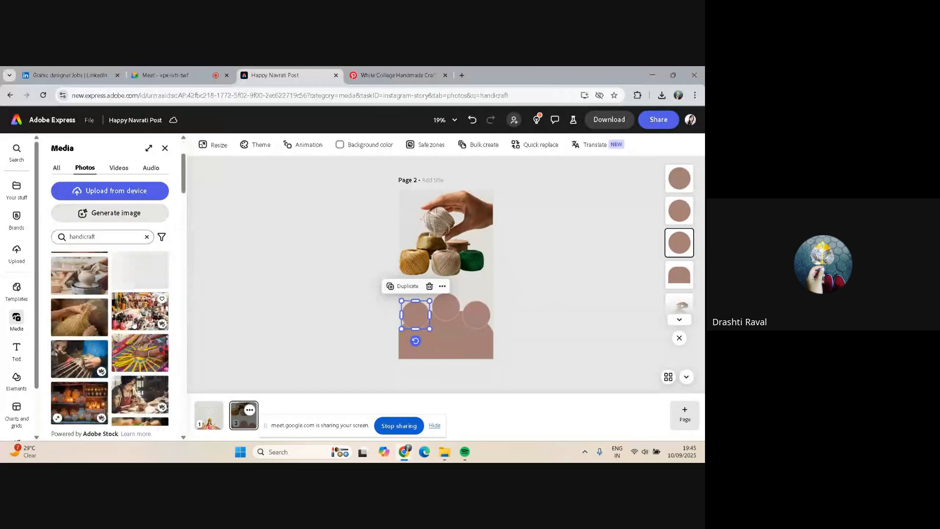
click(73, 316)
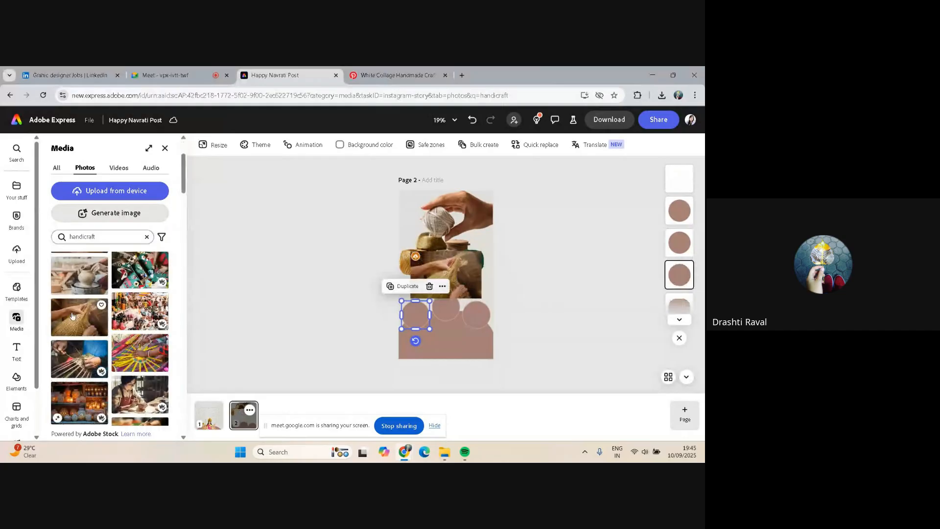
drag(441, 265, 415, 308)
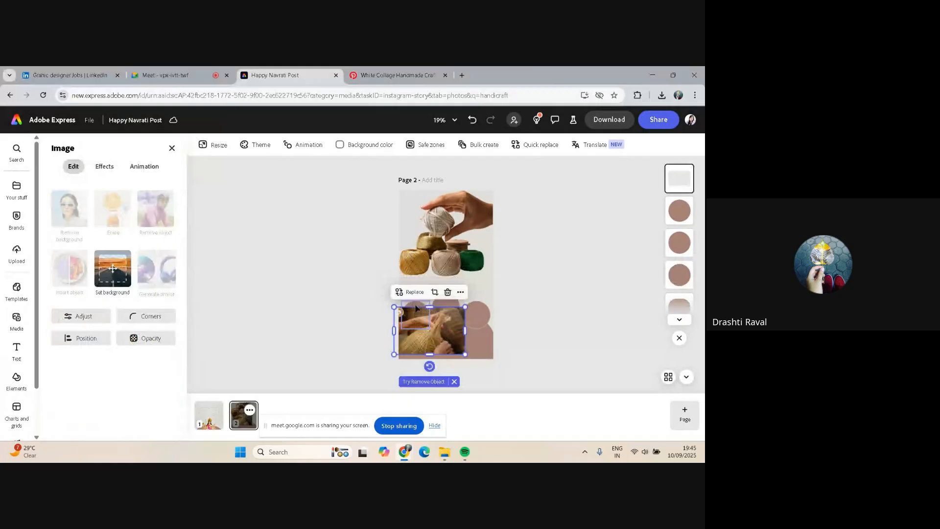
Reposition the hands-weaving photo under the left circle and move it below the circles in the layer order
click(415, 307)
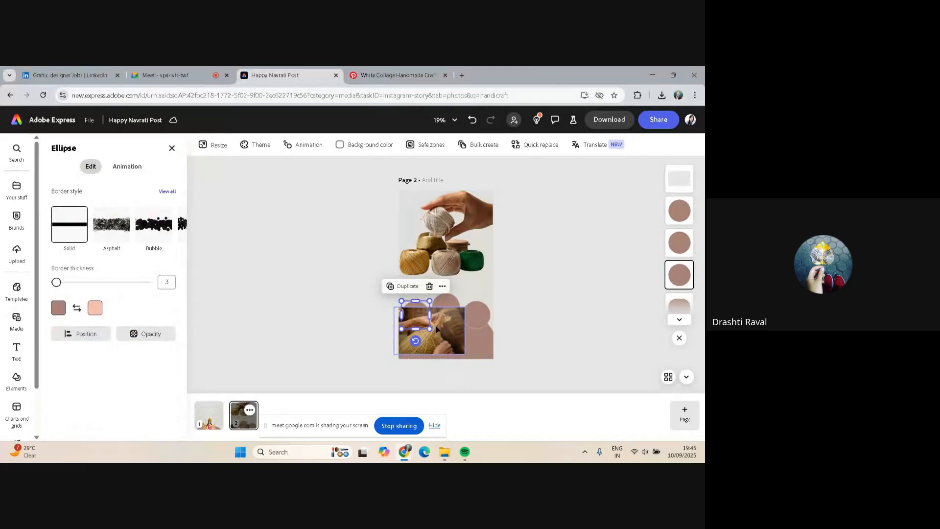
drag(437, 328, 421, 336)
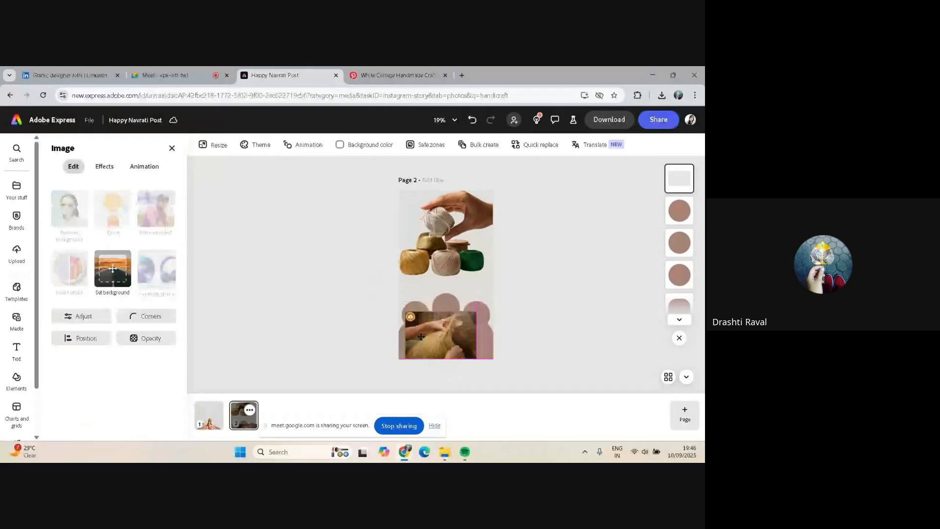
drag(421, 336, 428, 356)
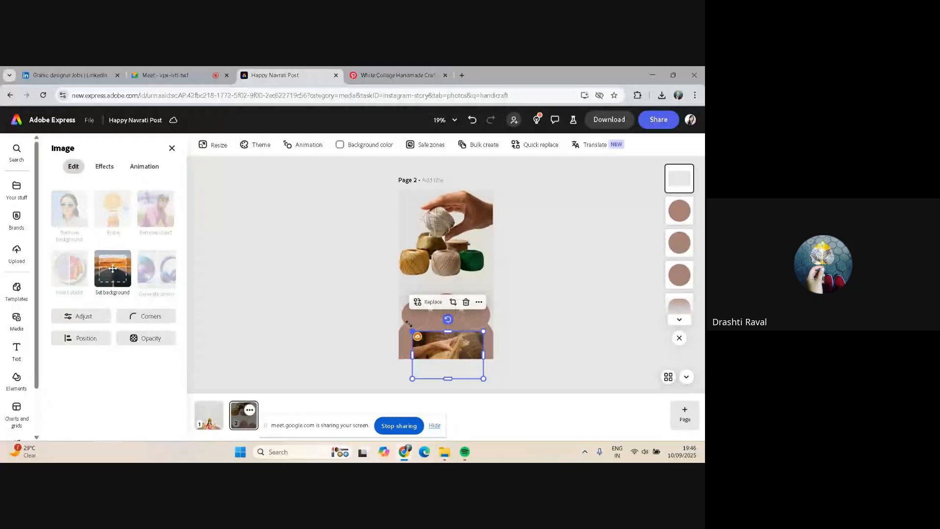
click(432, 346)
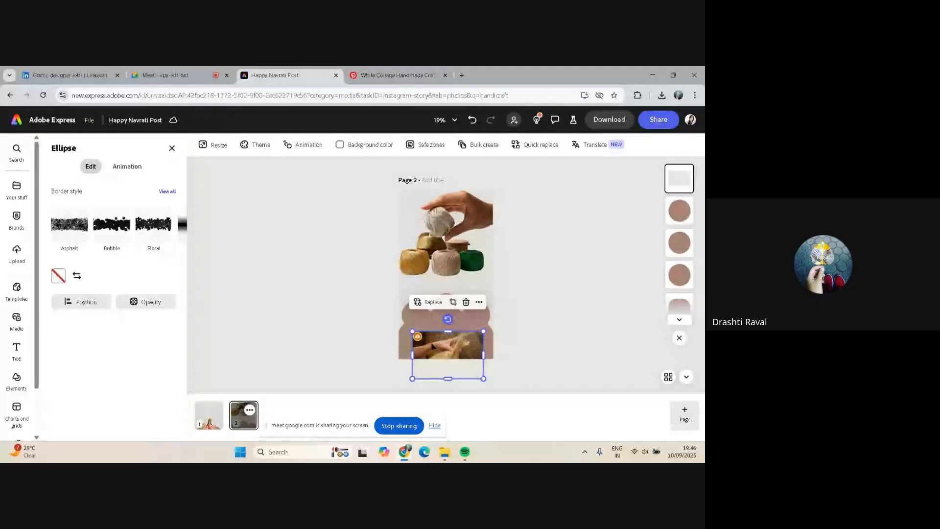
drag(432, 346, 426, 324)
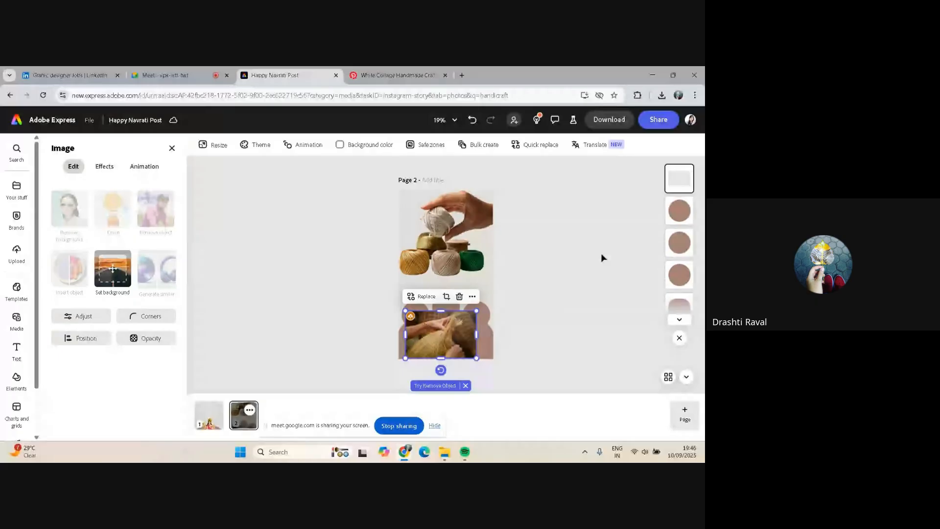
drag(678, 178, 682, 274)
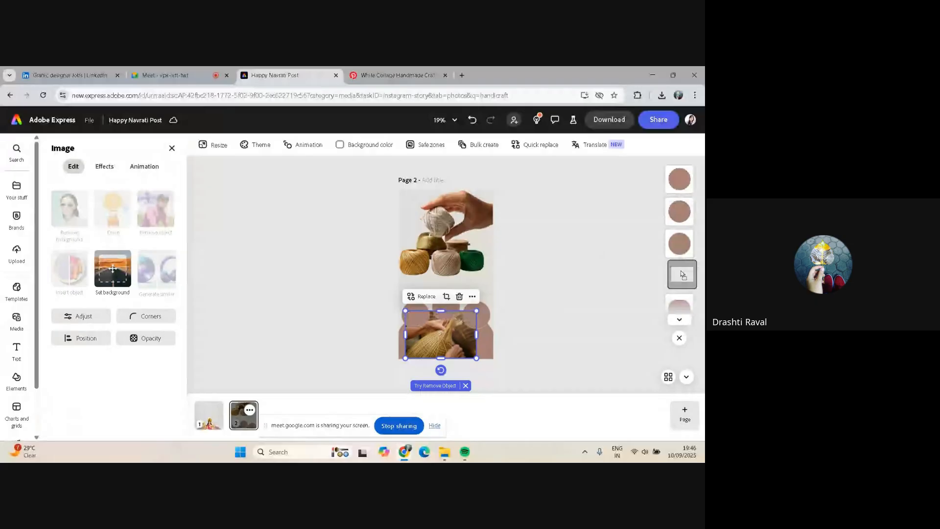
Select the left circle together with the photo, then shift the photo up beneath the left circle
click(420, 319)
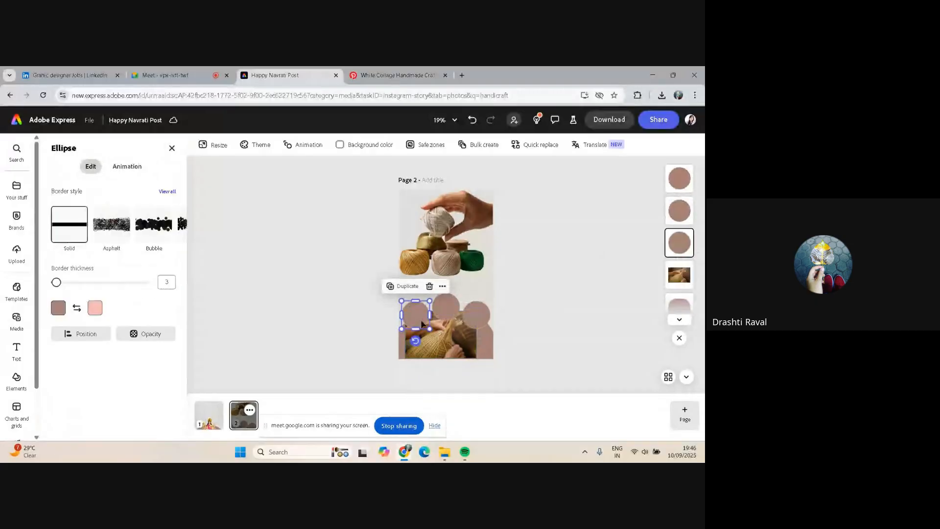
drag(430, 328, 436, 334)
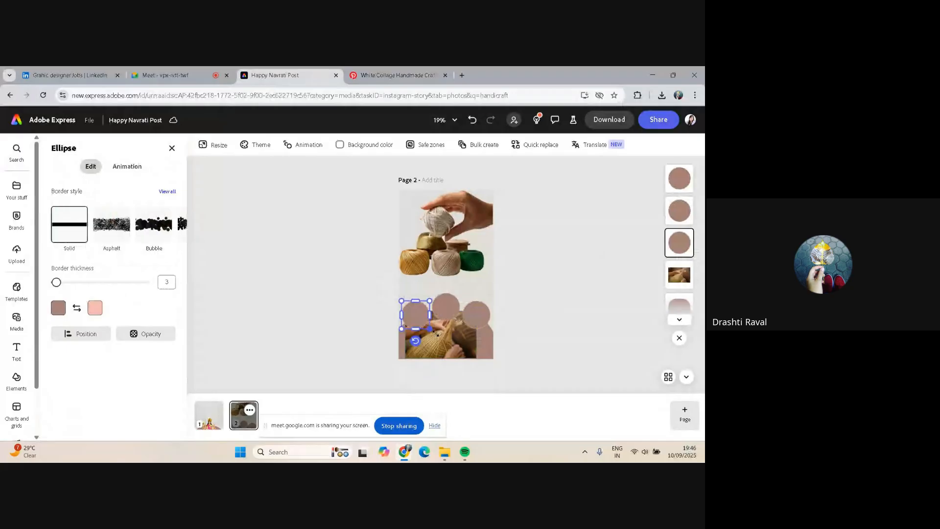
shift+click(437, 334)
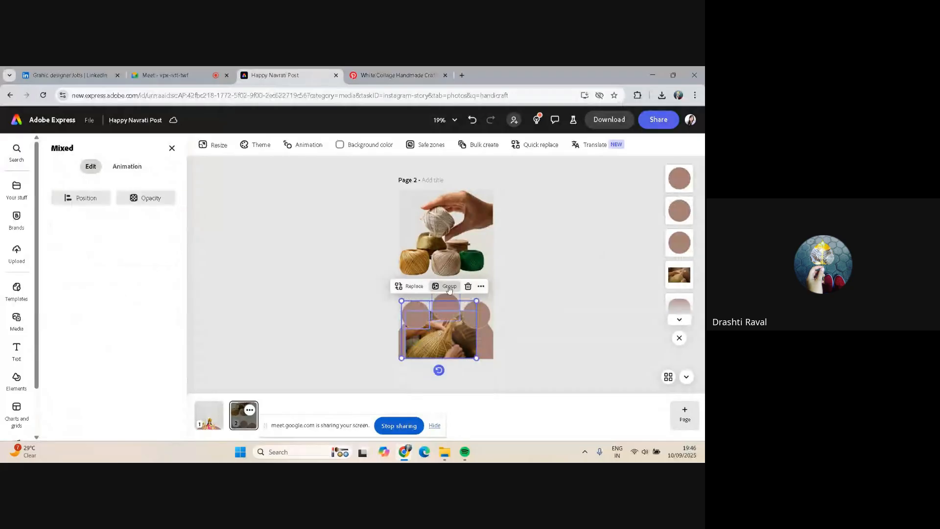
click(482, 287)
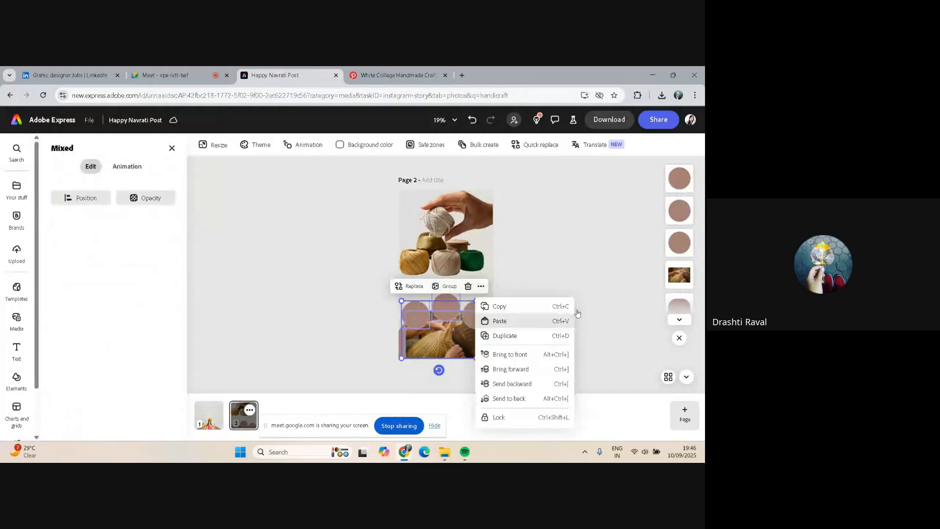
click(449, 351)
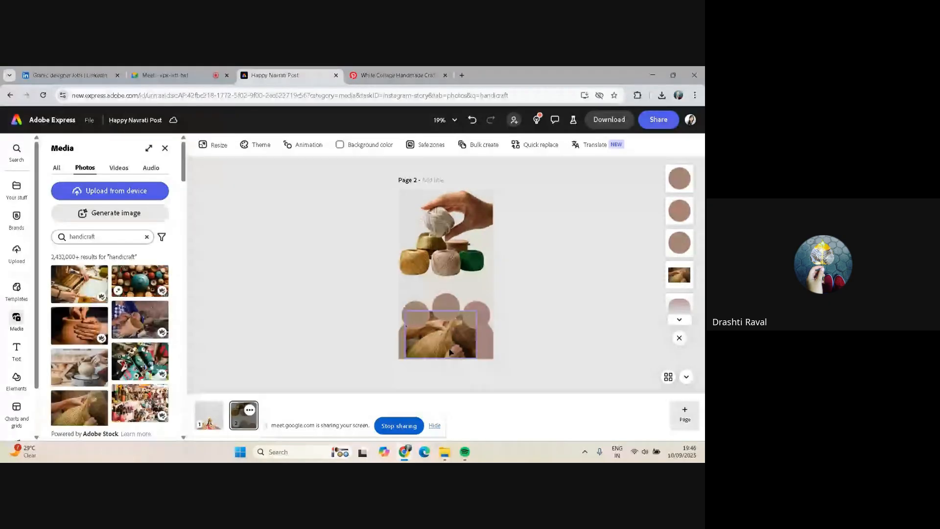
drag(450, 351, 429, 324)
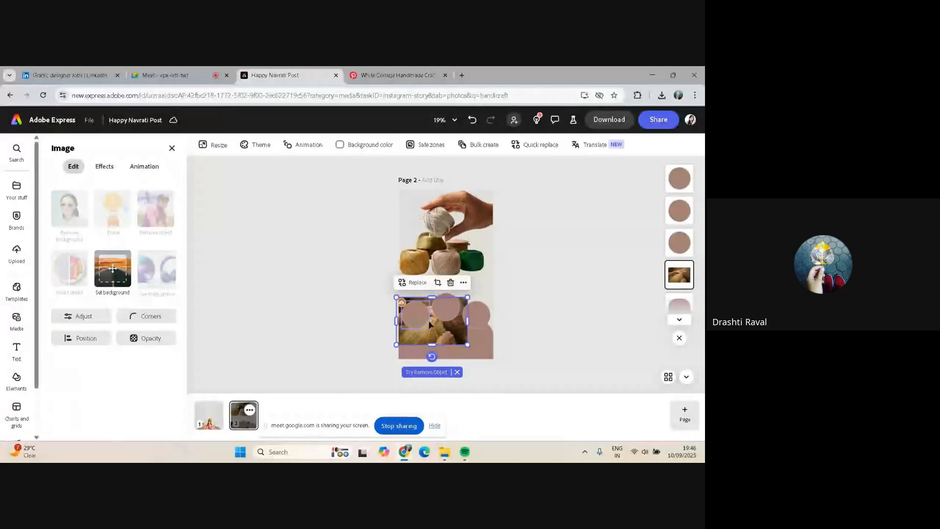
Fit the hands-weaving photo into the left circle's round shape, delete the leftover ellipse and nudge the photo into place
click(417, 314)
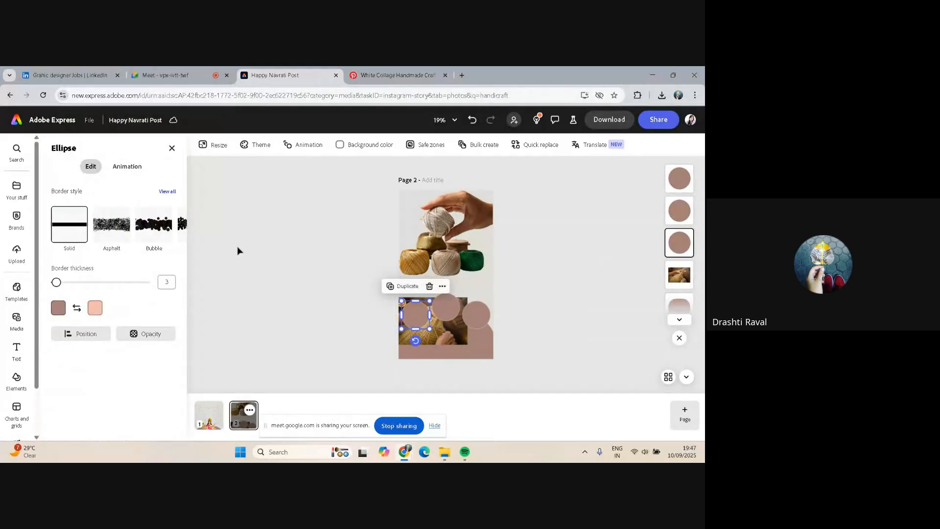
click(454, 334)
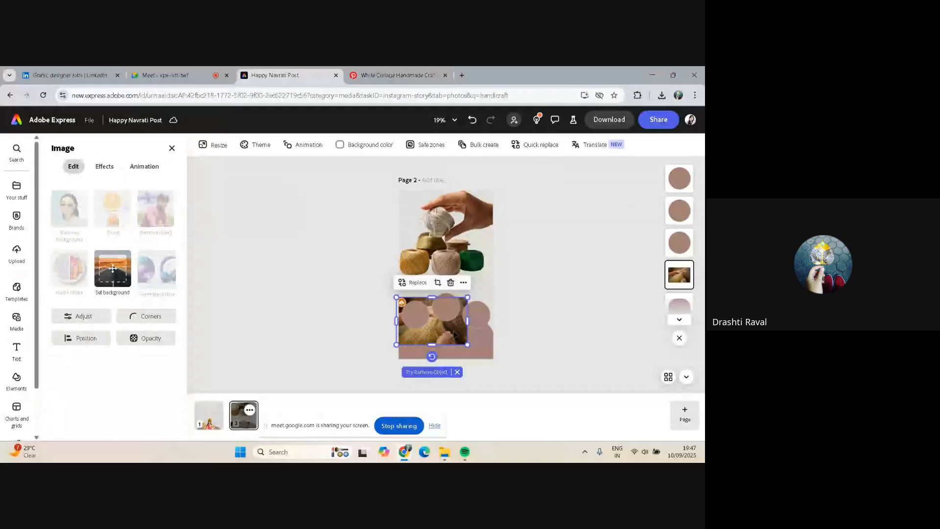
click(149, 317)
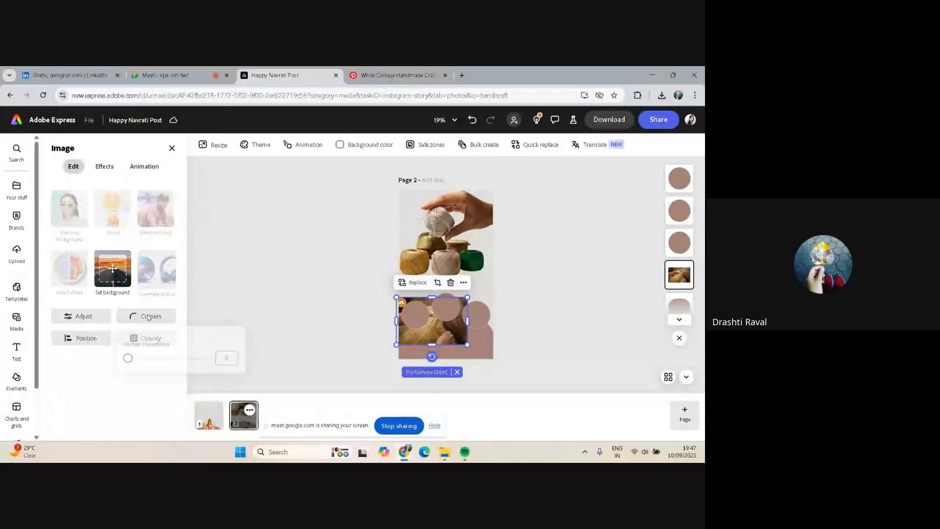
click(141, 360)
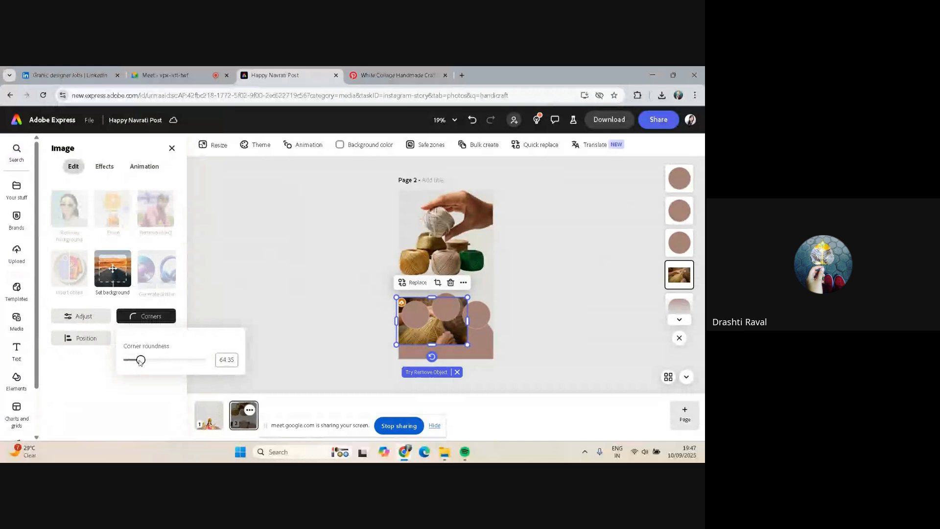
drag(141, 360, 436, 323)
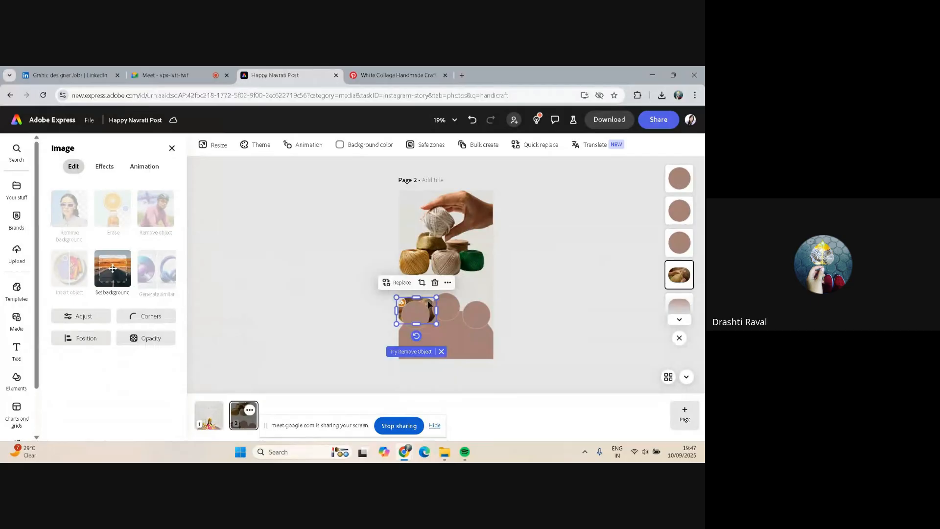
click(429, 304)
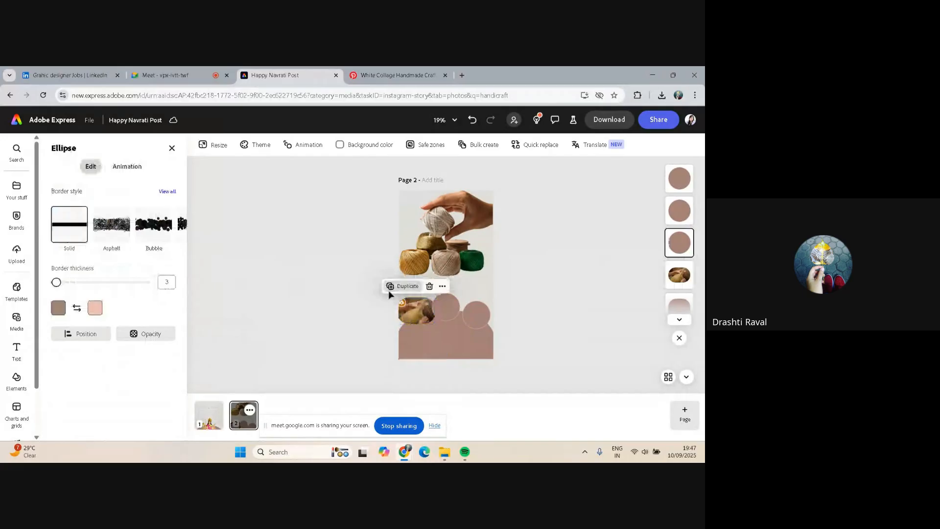
key(Delete)
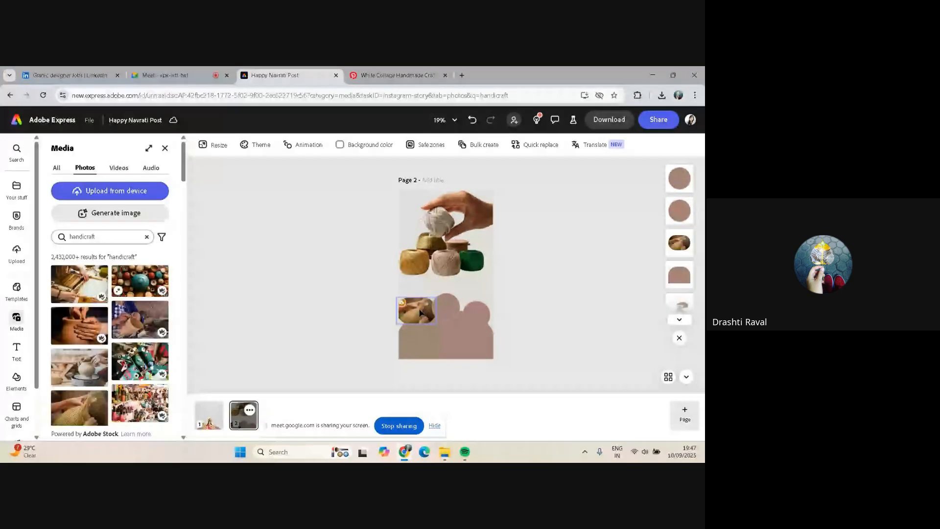
mouse_move(420, 312)
mouse_down()
mouse_move(415, 335)
mouse_move(417, 320)
mouse_up()
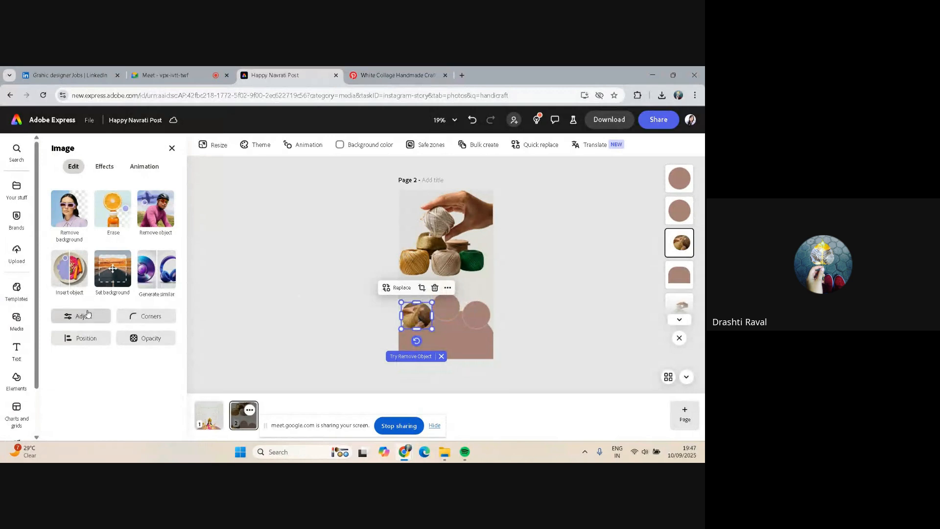
click(86, 315)
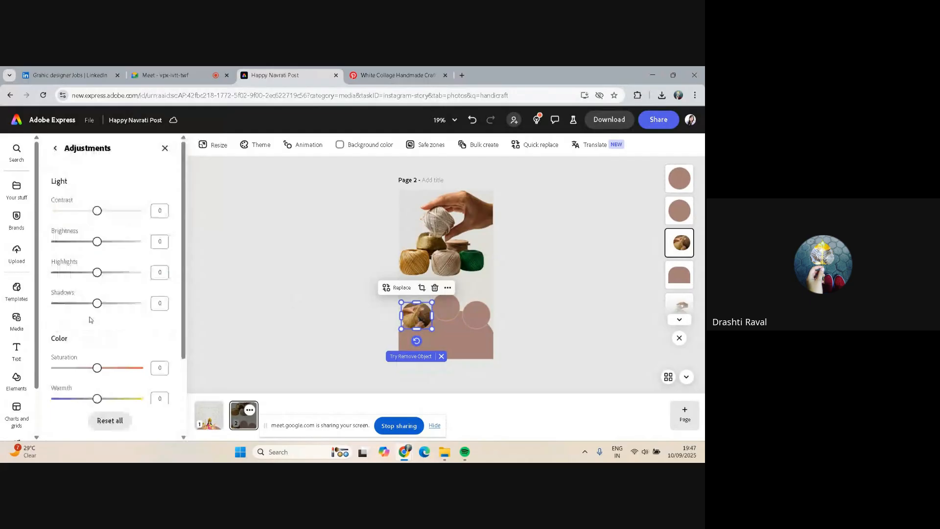
scroll(90, 320, down, 2)
scroll(103, 244, up, 2)
click(165, 149)
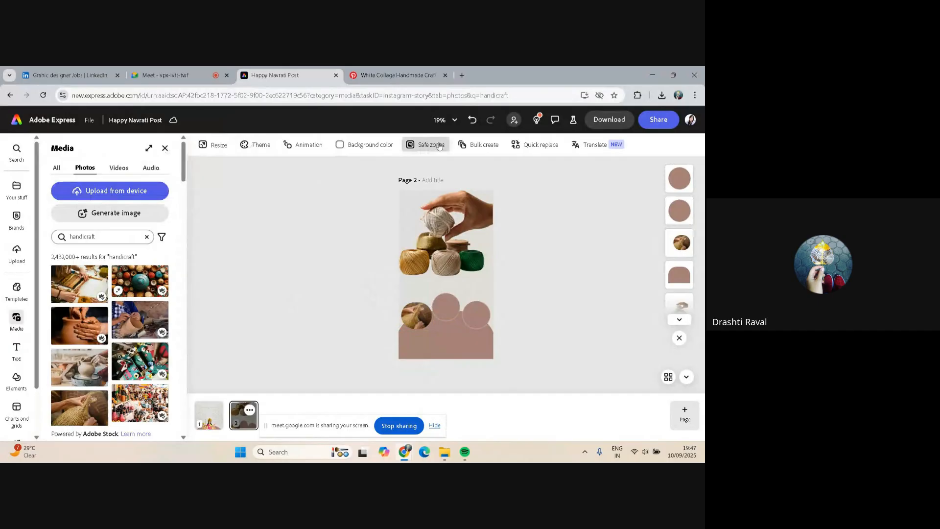
mouse_move(439, 146)
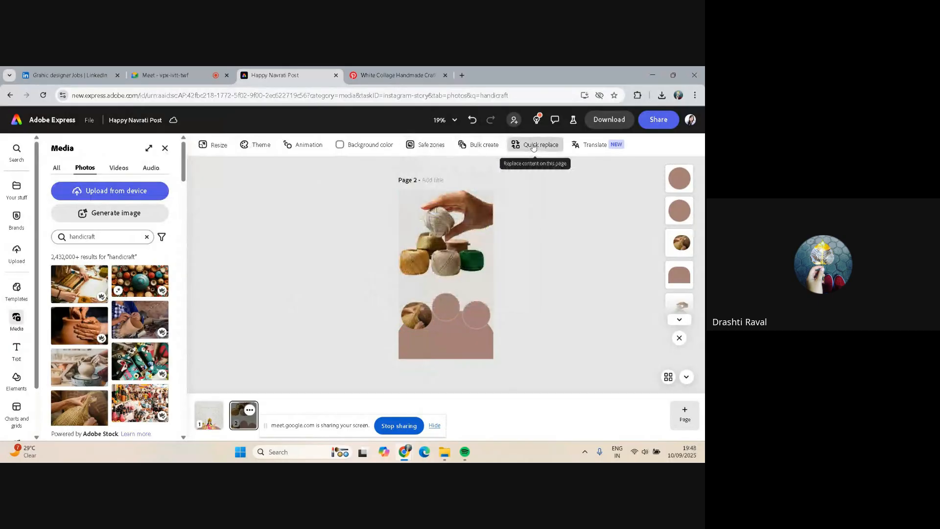
click(479, 147)
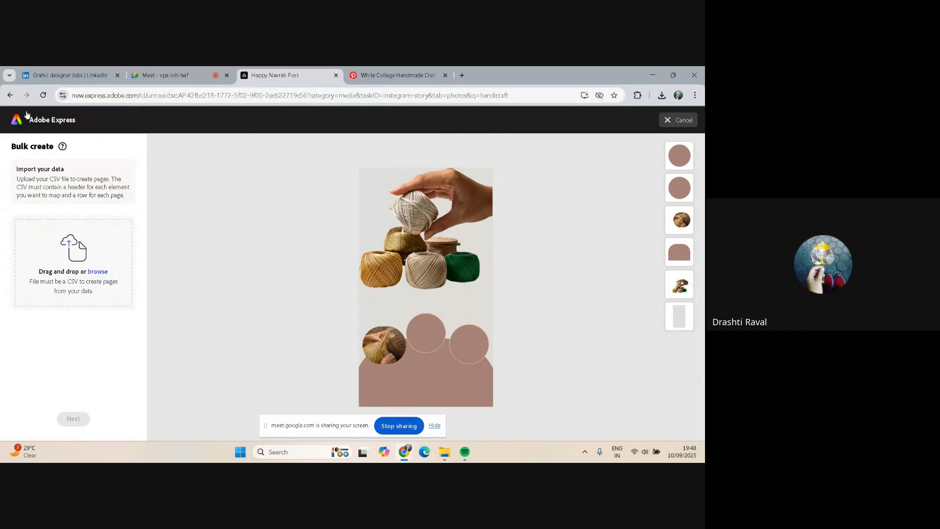
click(10, 95)
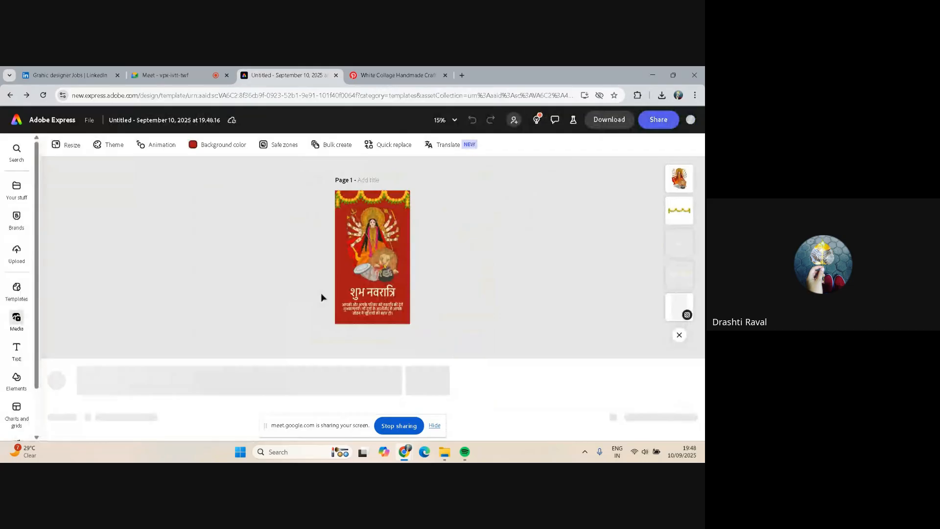
click(10, 94)
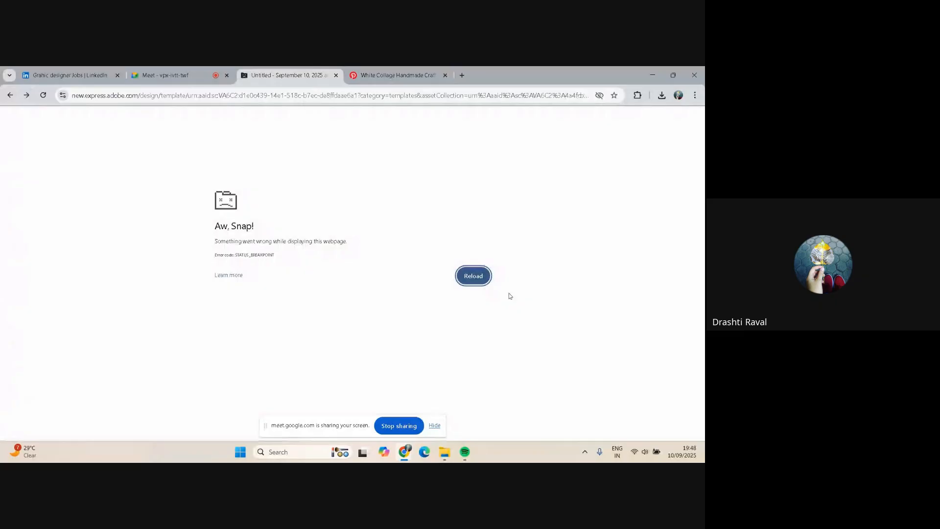
click(476, 275)
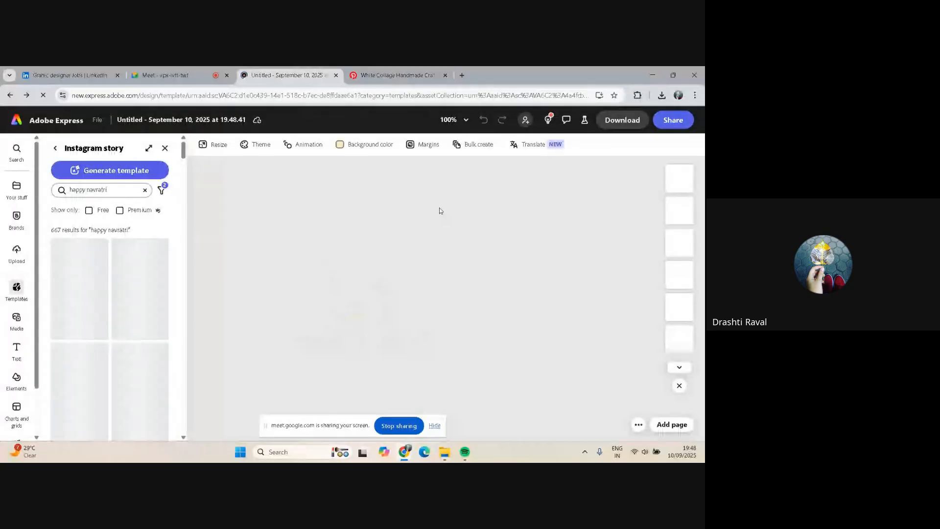
click(30, 97)
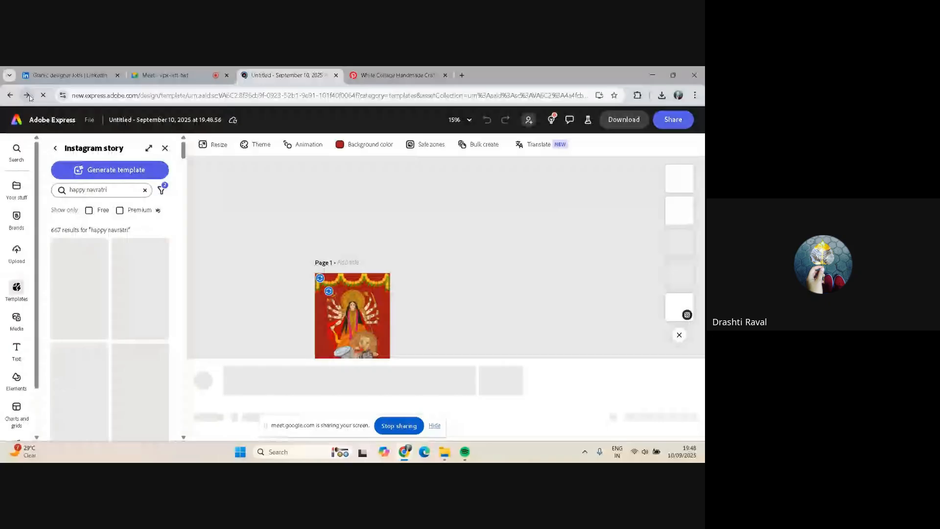
click(28, 94)
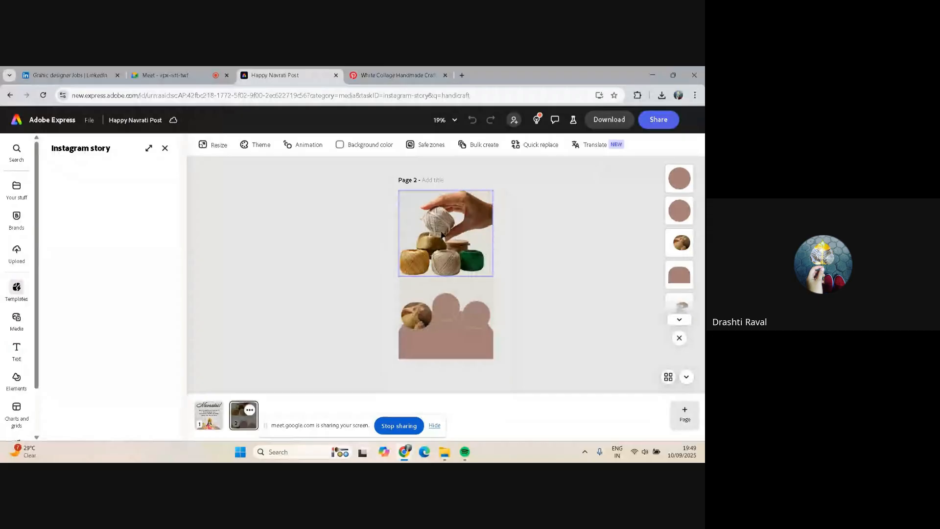
Delete the middle and right empty circles from the arch
click(446, 306)
key(Delete)
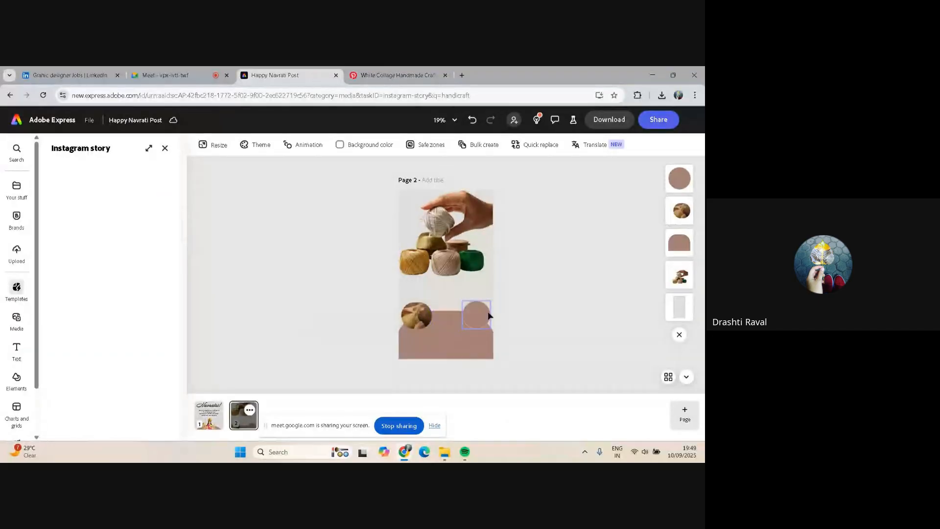
click(483, 316)
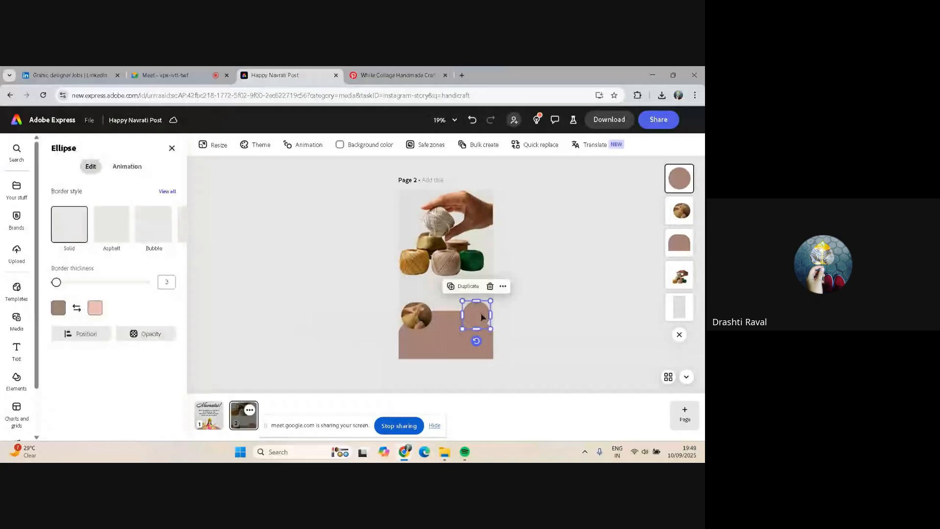
key(Delete)
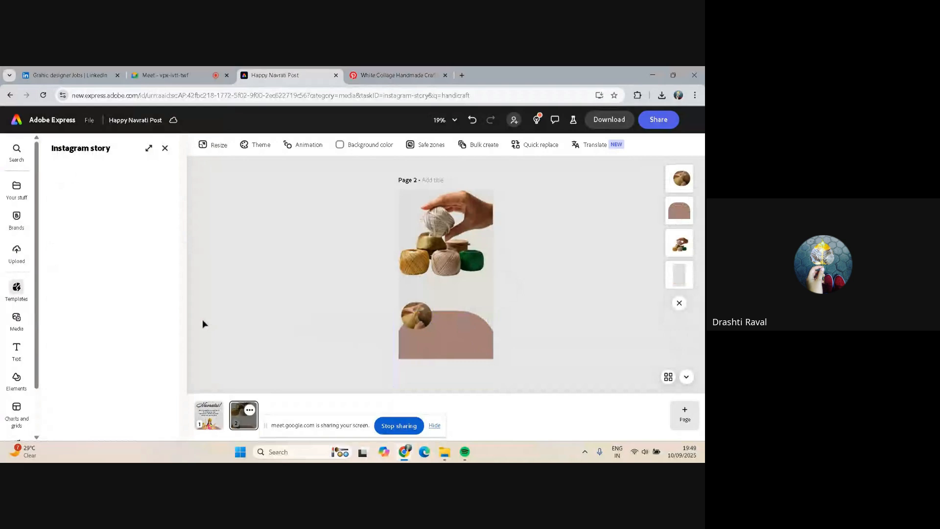
Review the Pinterest reference poster and browse the colour theme palettes for the design
click(379, 69)
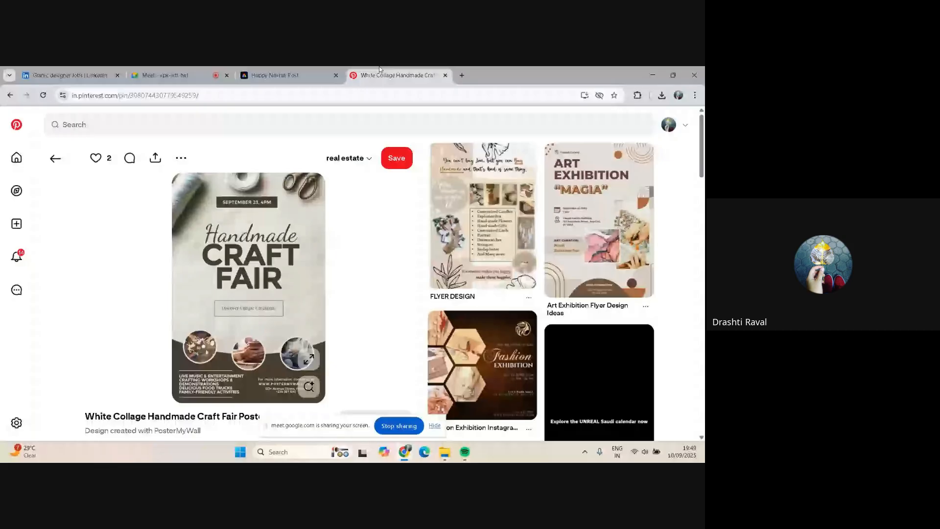
click(271, 74)
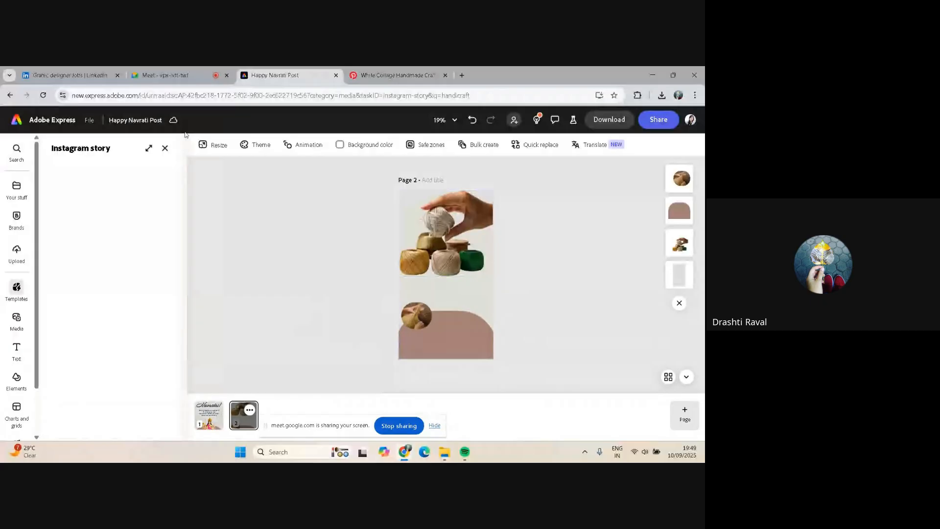
click(259, 144)
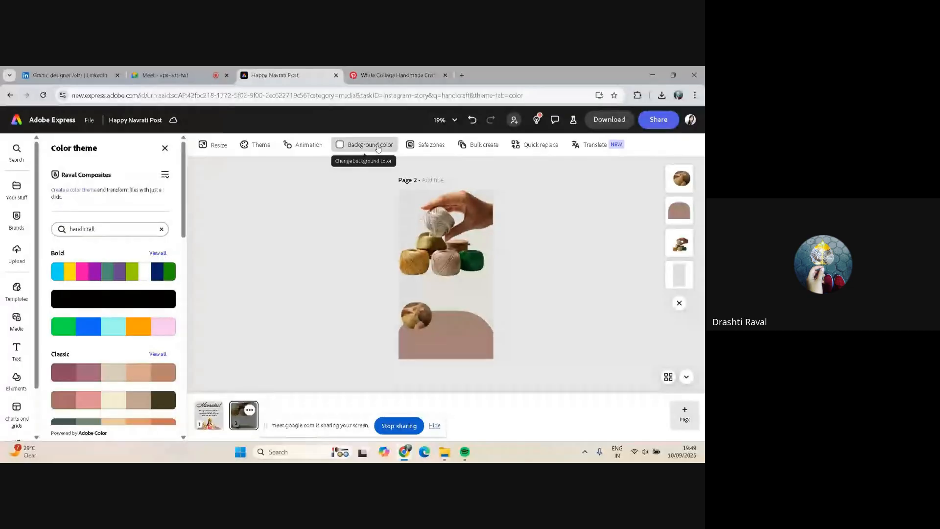
click(428, 144)
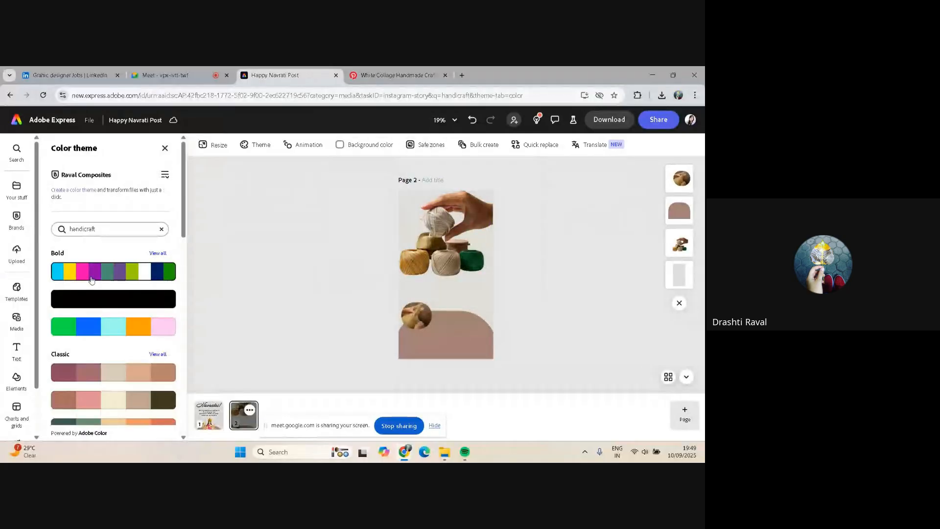
scroll(91, 280, down, 2)
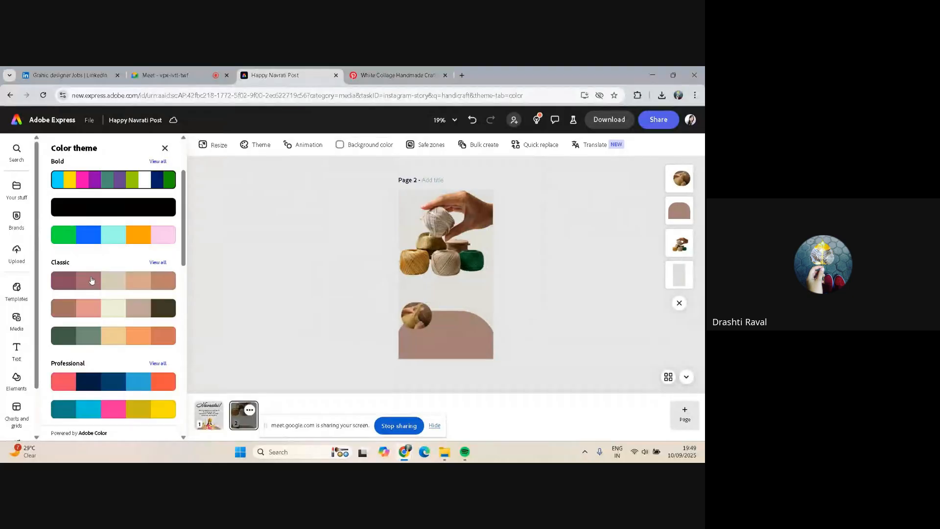
Switch to the meeting tab and stop presenting the screen
click(172, 69)
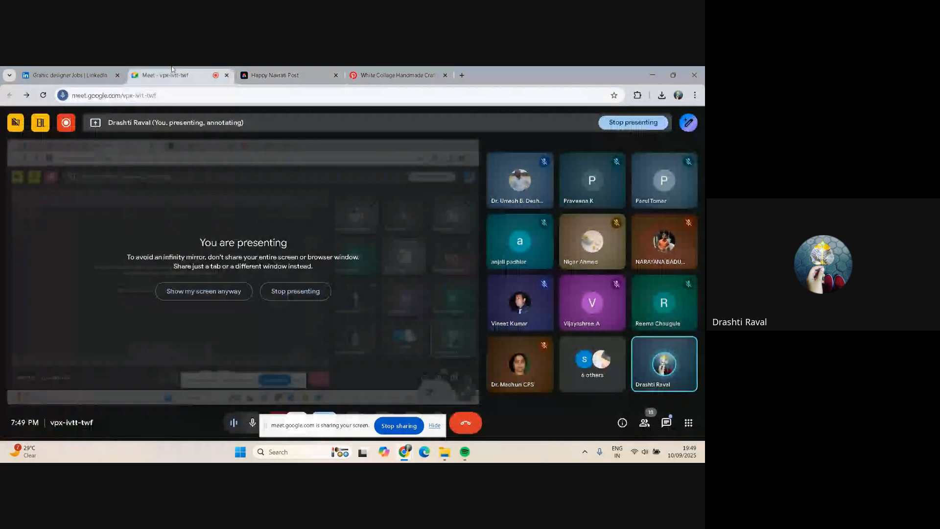
click(290, 291)
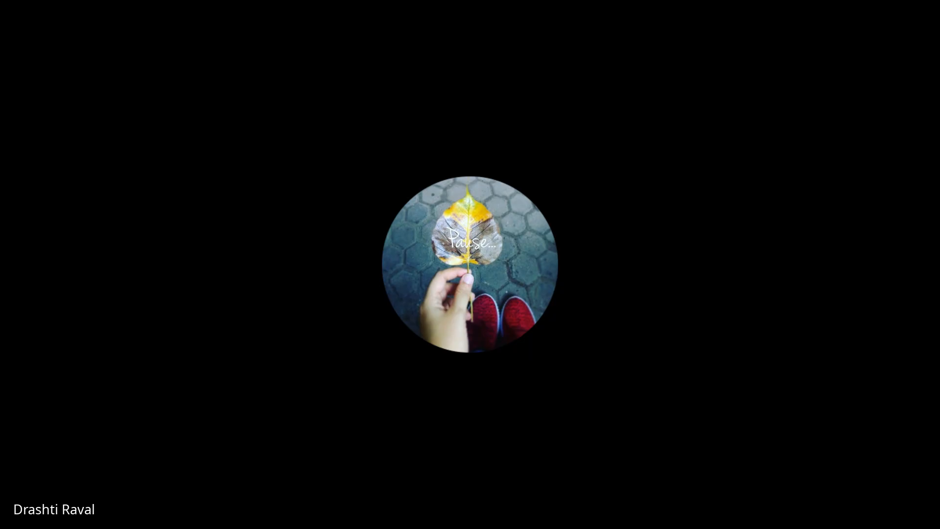
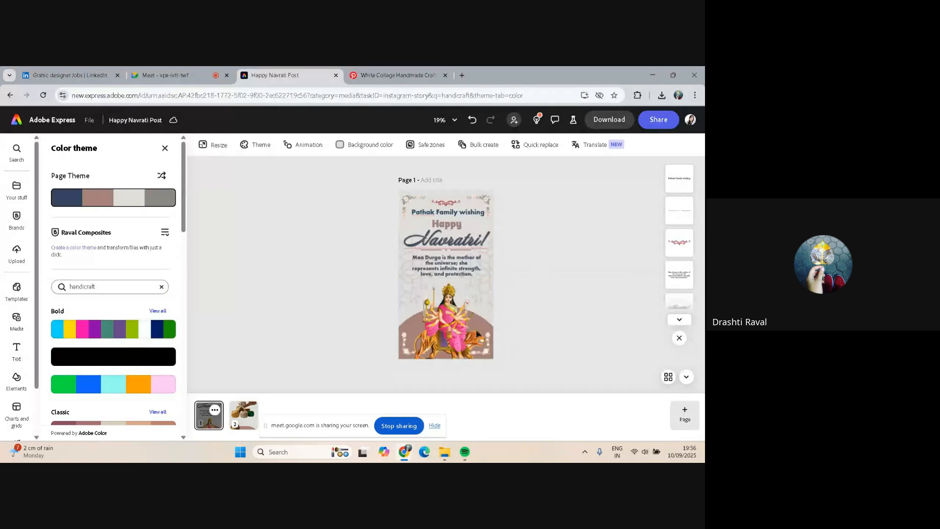
Copy the goddess image from page 1 and paste it onto page 2, moving it slightly upward
click(445, 328)
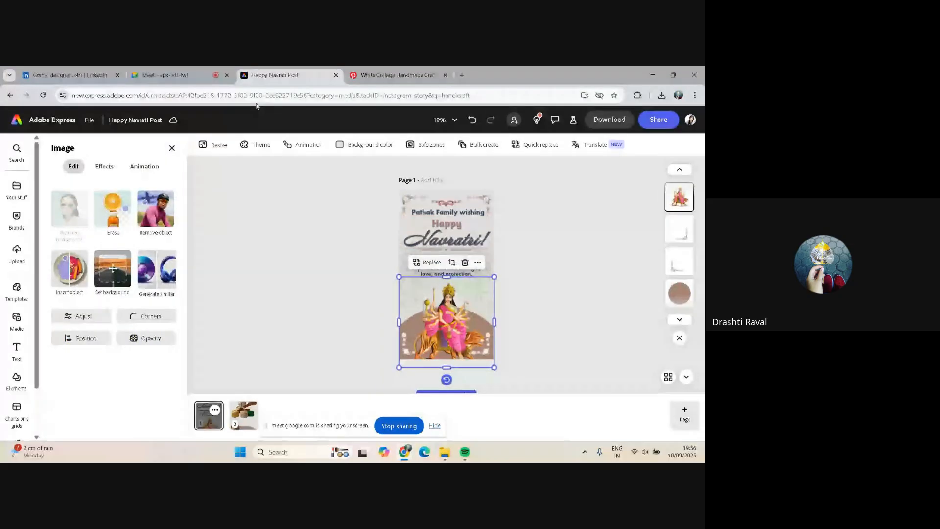
click(249, 419)
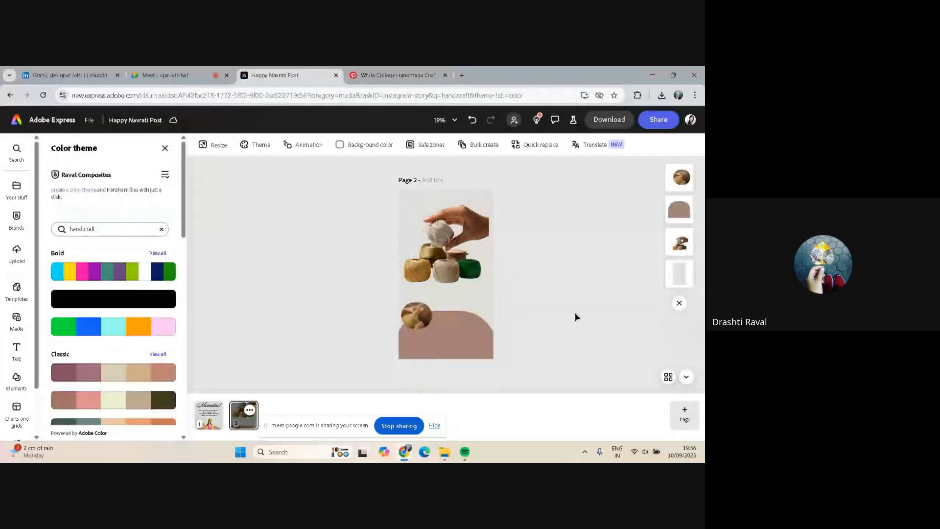
mouse_move(683, 416)
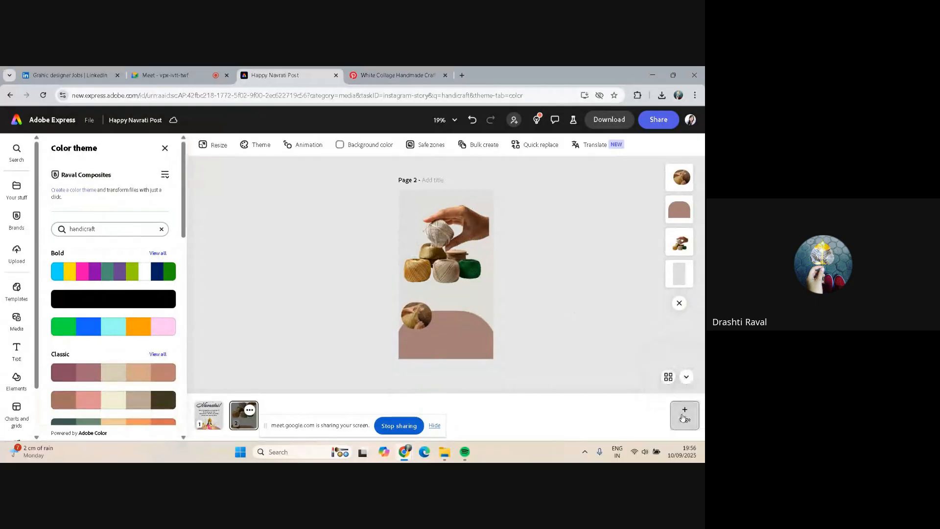
click(435, 425)
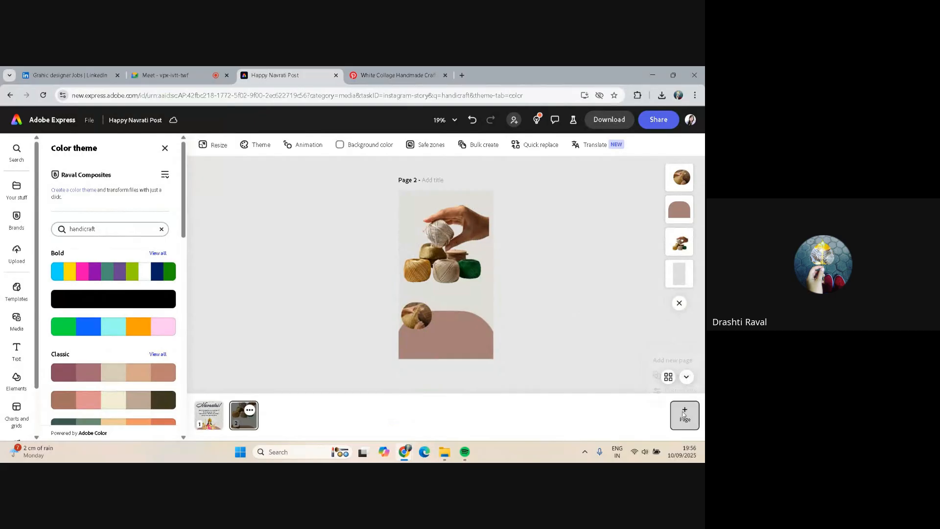
mouse_move(681, 413)
click(443, 240)
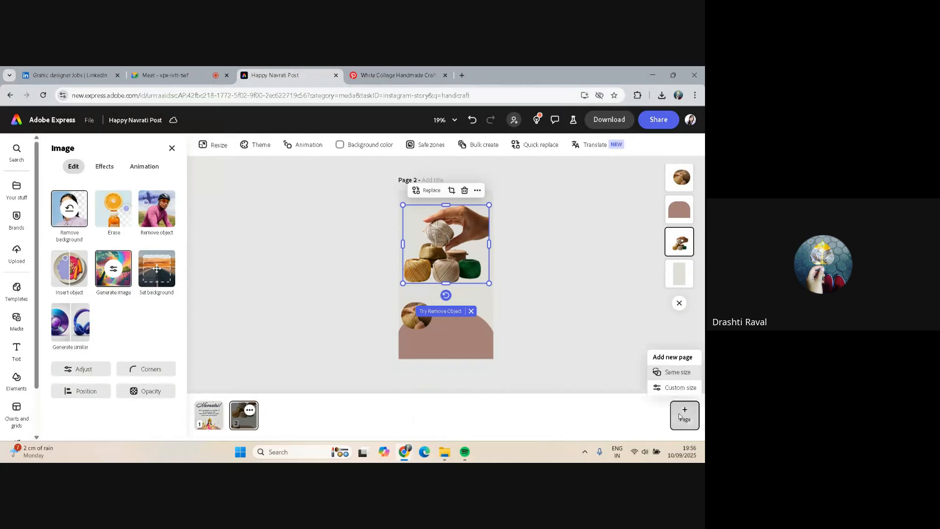
click(506, 243)
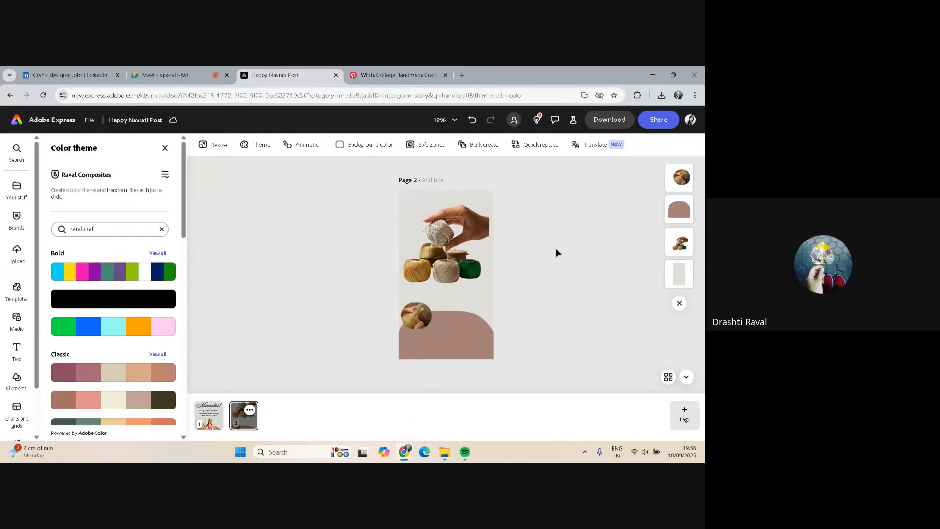
key(ctrl+v)
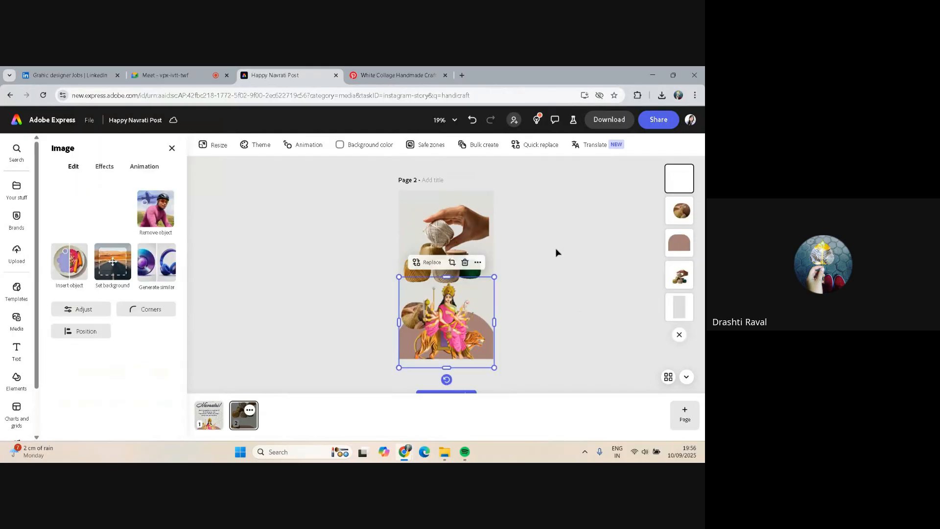
drag(446, 330, 444, 315)
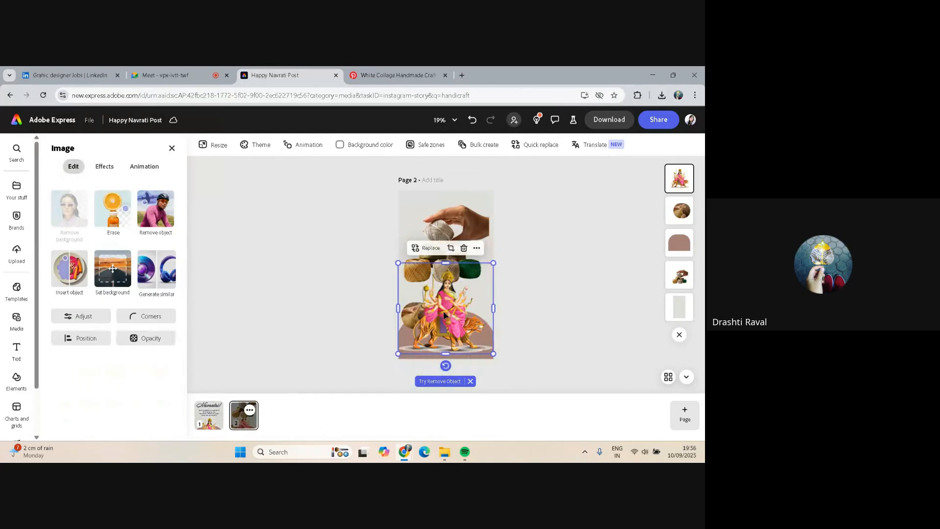
click(529, 296)
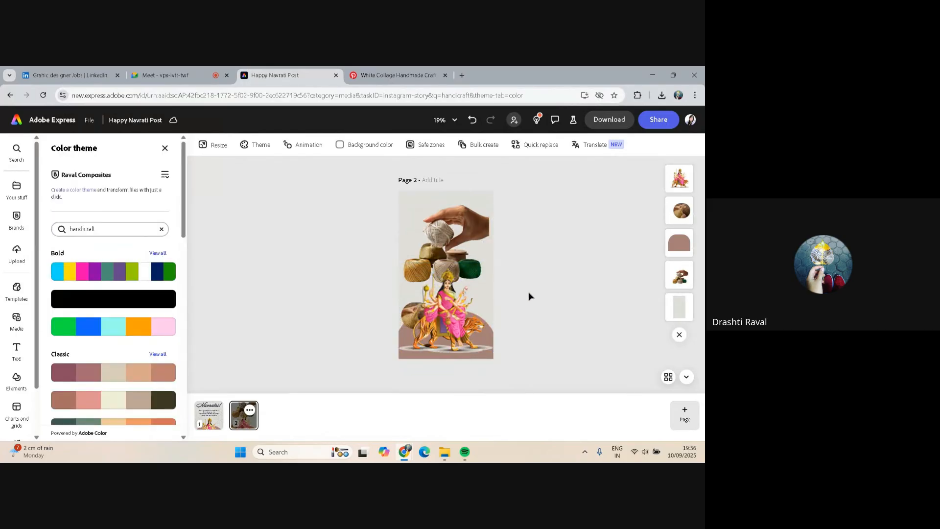
Copy the Pinterest craft fair reference poster image and paste it onto page 2, enlarging it
click(377, 75)
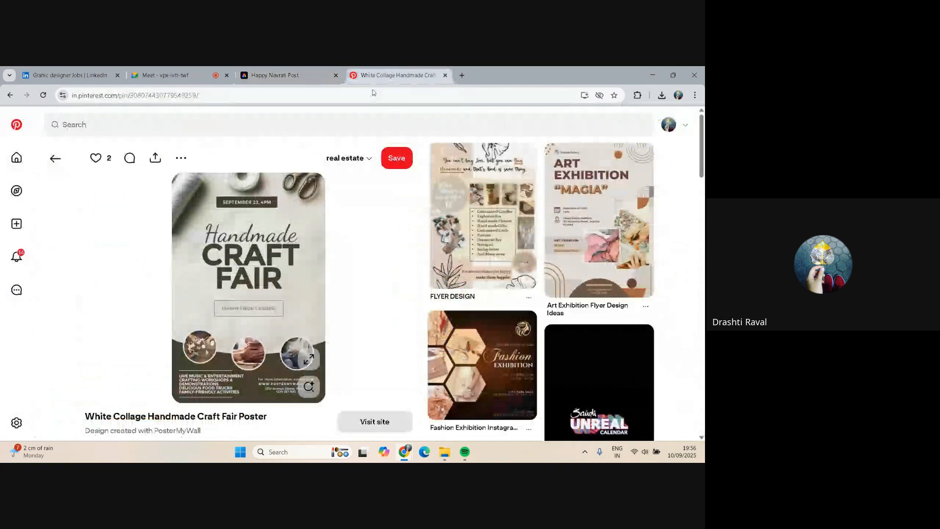
right_click(228, 223)
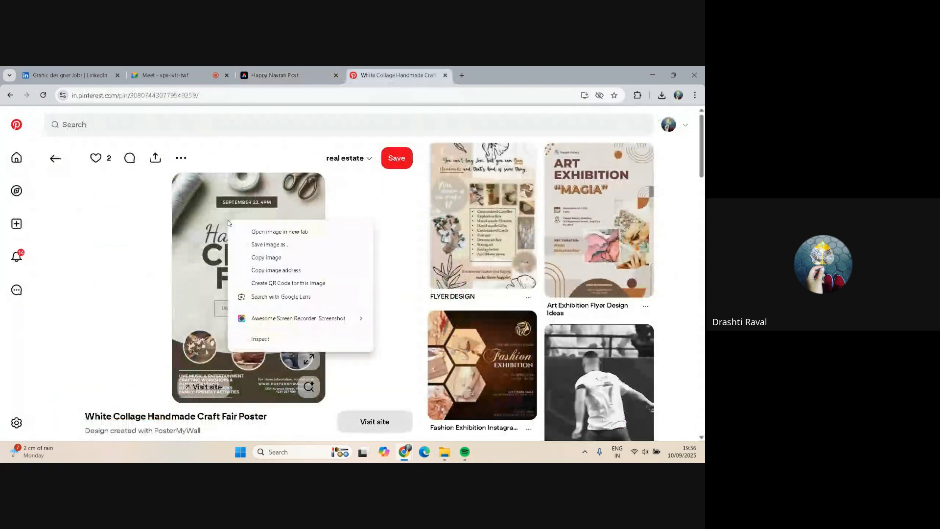
click(271, 258)
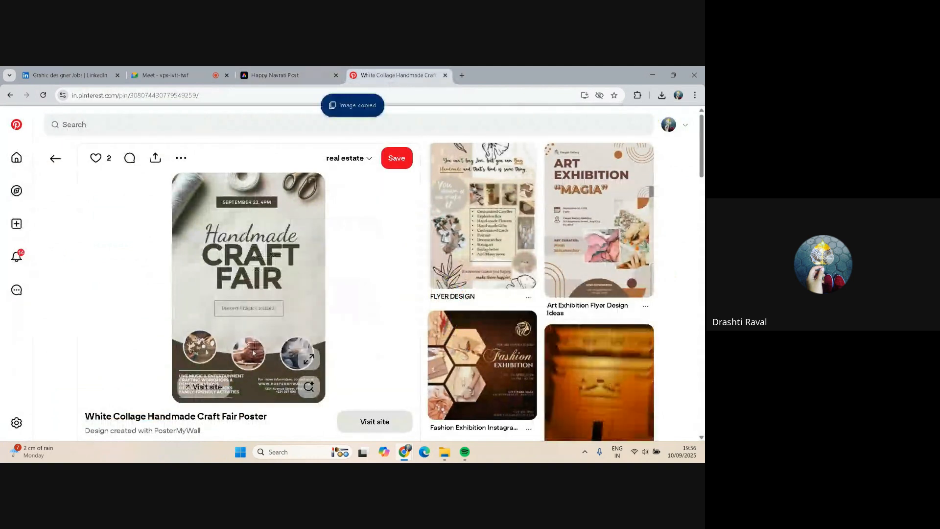
click(284, 75)
key(ctrl+v)
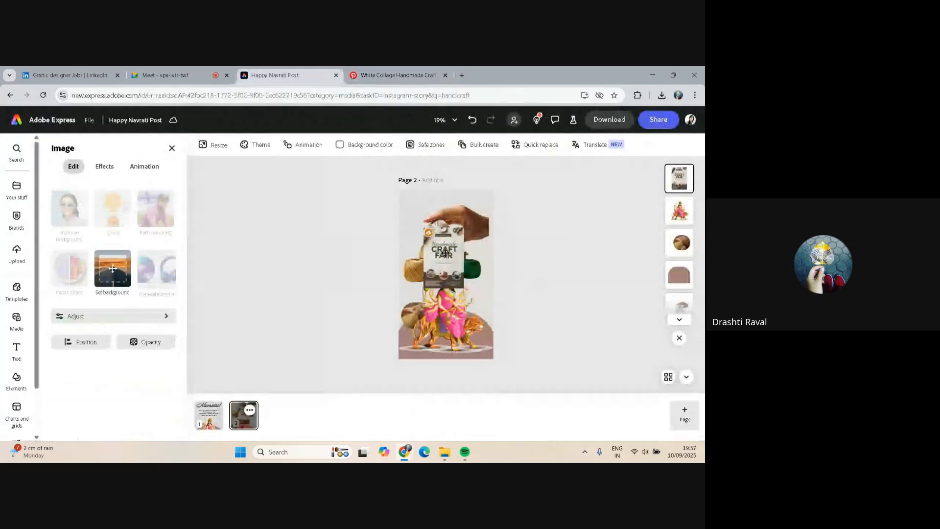
click(444, 253)
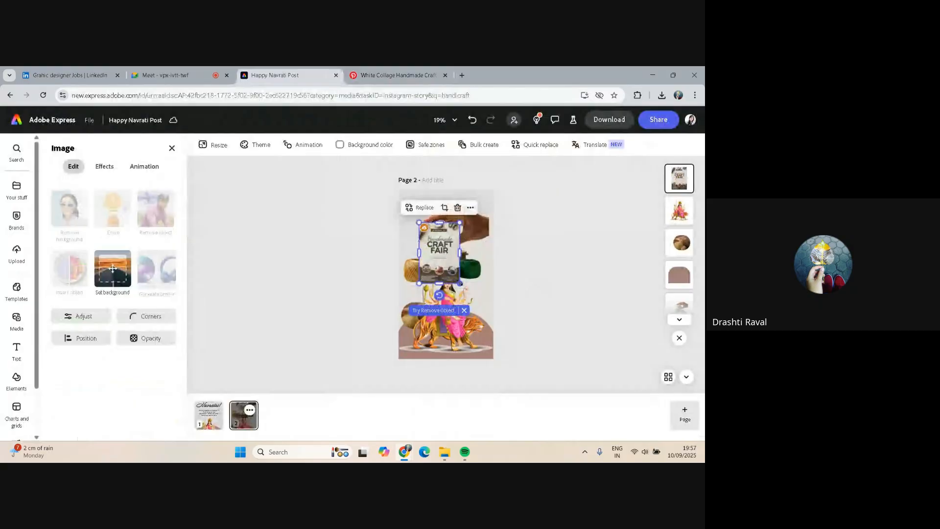
drag(459, 283, 478, 306)
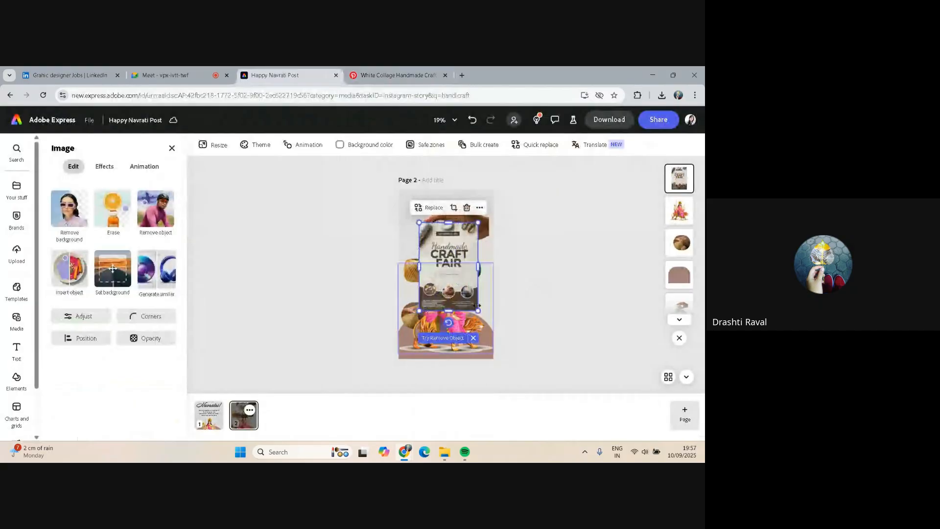
Save the Pinterest poster image to the Downloads folder and delete the pasted poster from page 2
key(ctrl+Tab)
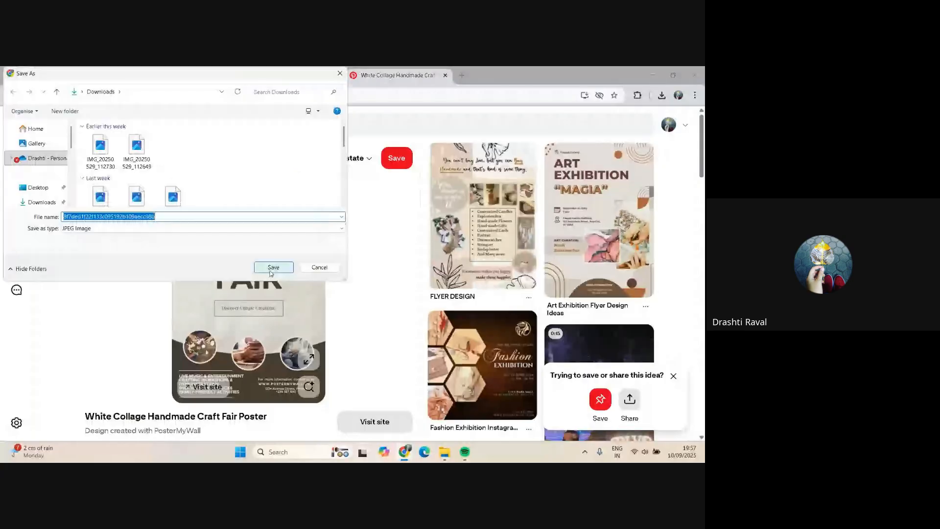
click(272, 267)
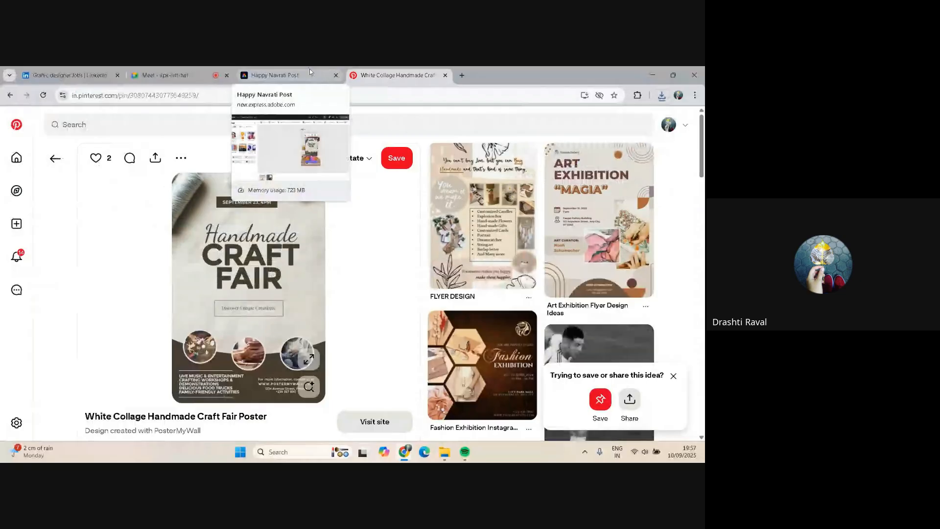
click(308, 73)
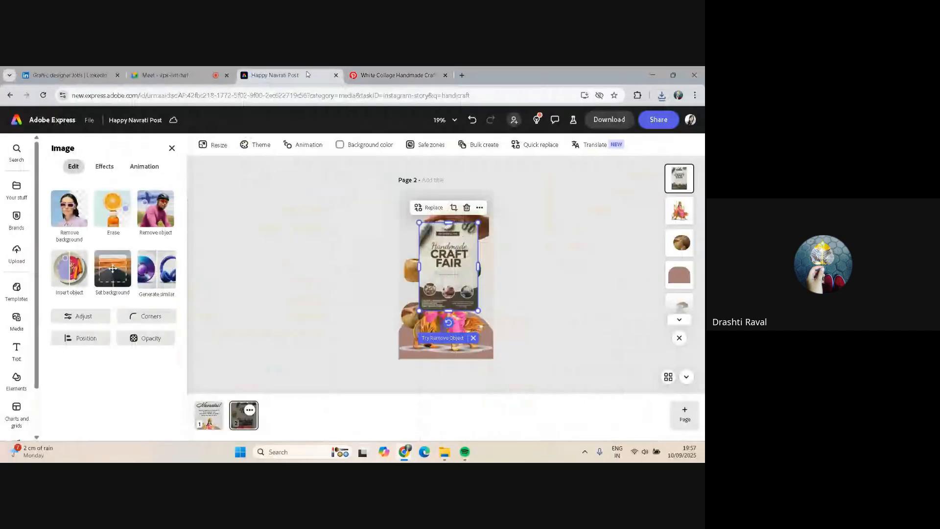
key(Delete)
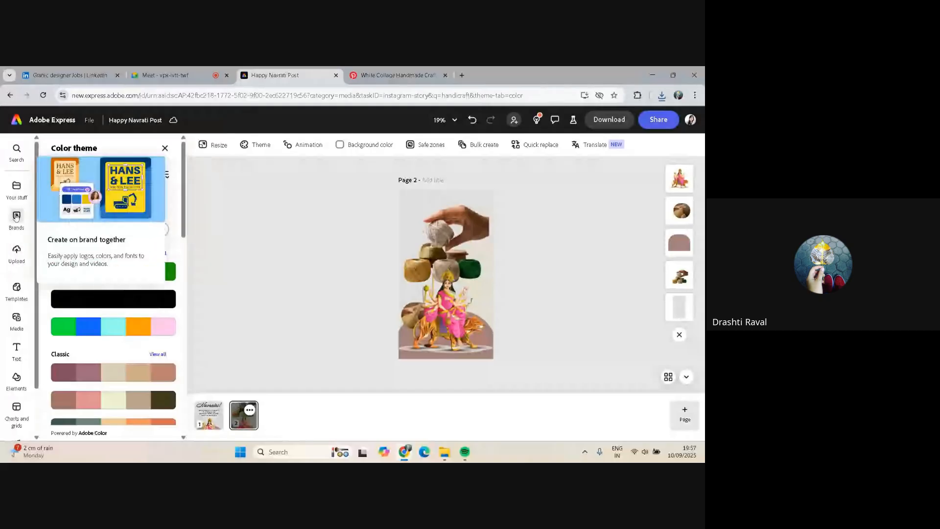
Upload the saved poster image from the Downloads folder onto page 2
click(16, 251)
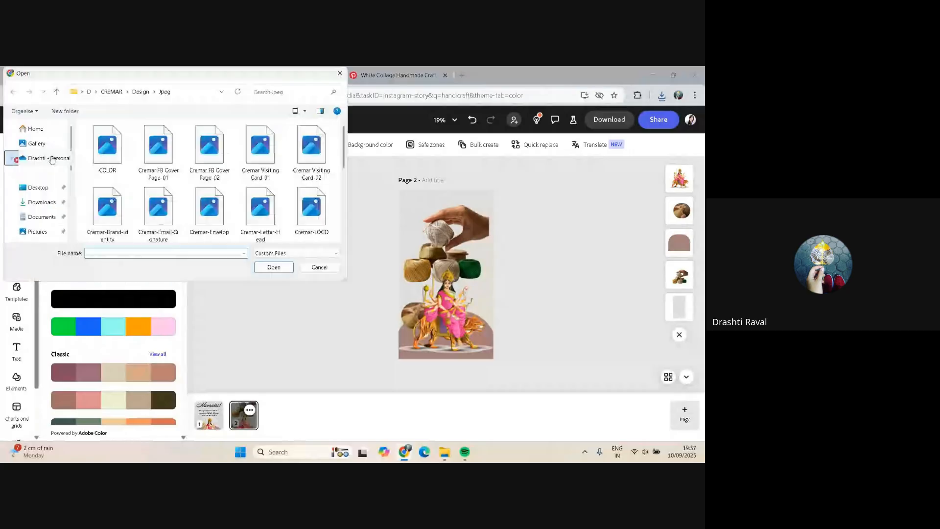
click(39, 203)
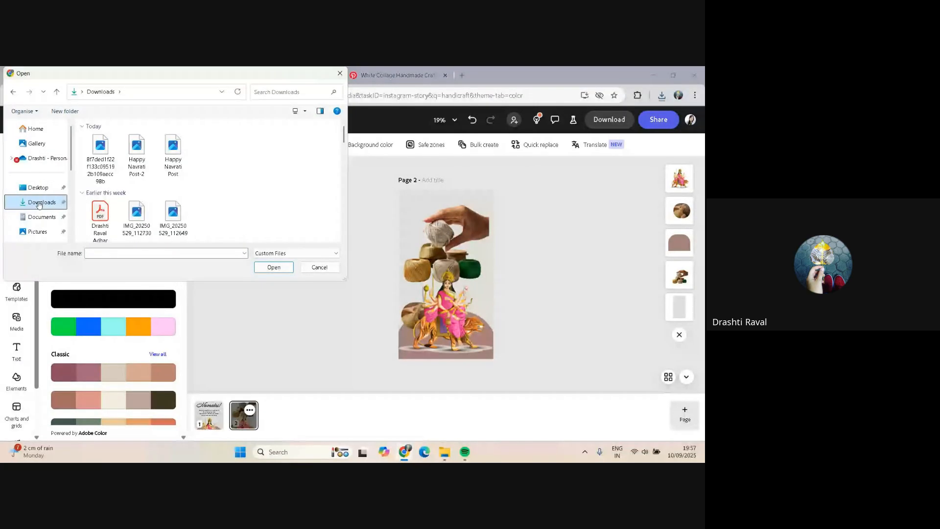
click(101, 154)
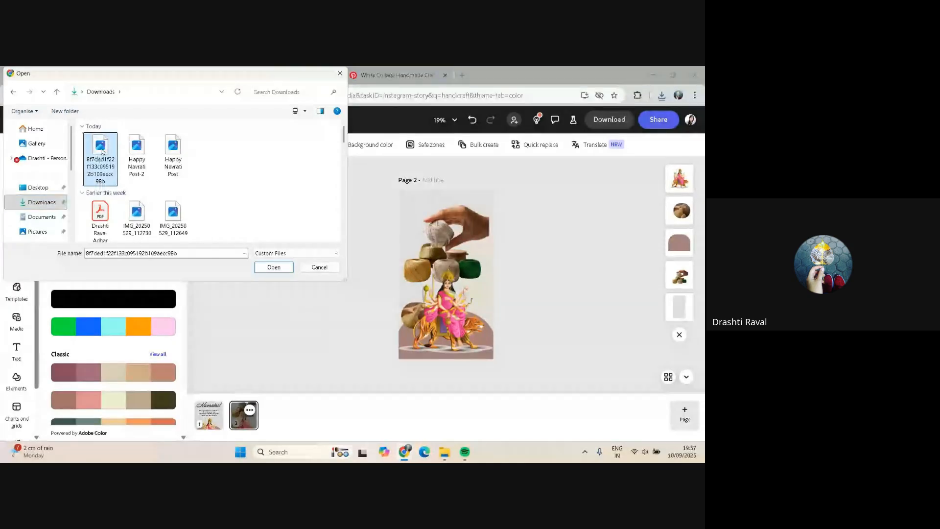
click(267, 269)
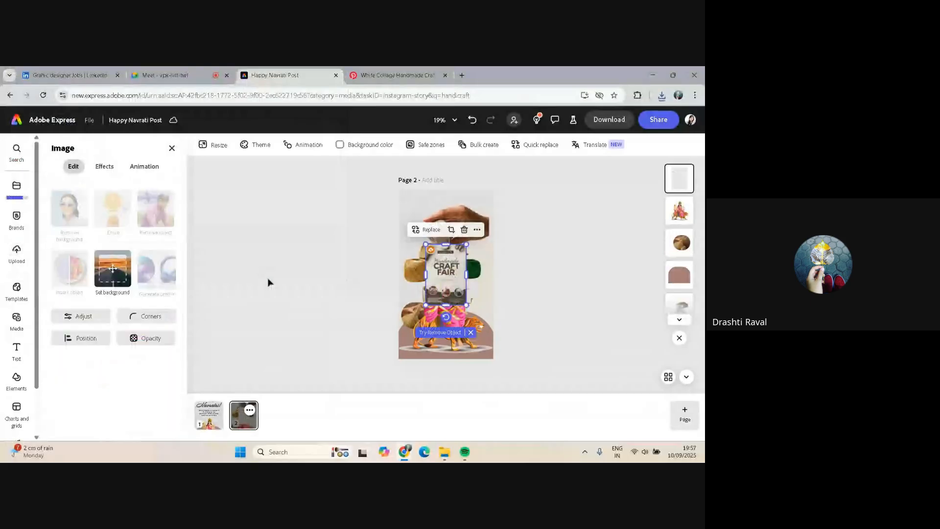
click(267, 280)
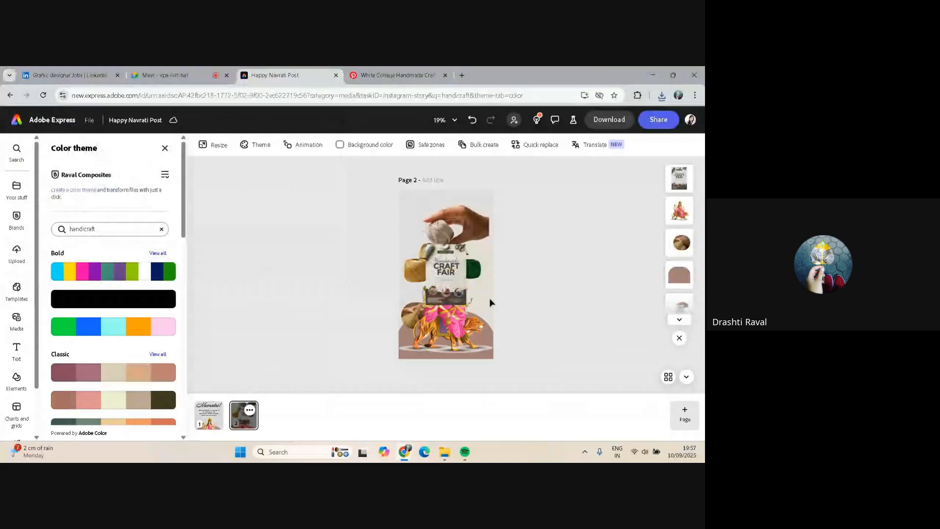
Browse handicraft templates and add the Beige Art and Craft Instagram Story template as a new page
click(16, 288)
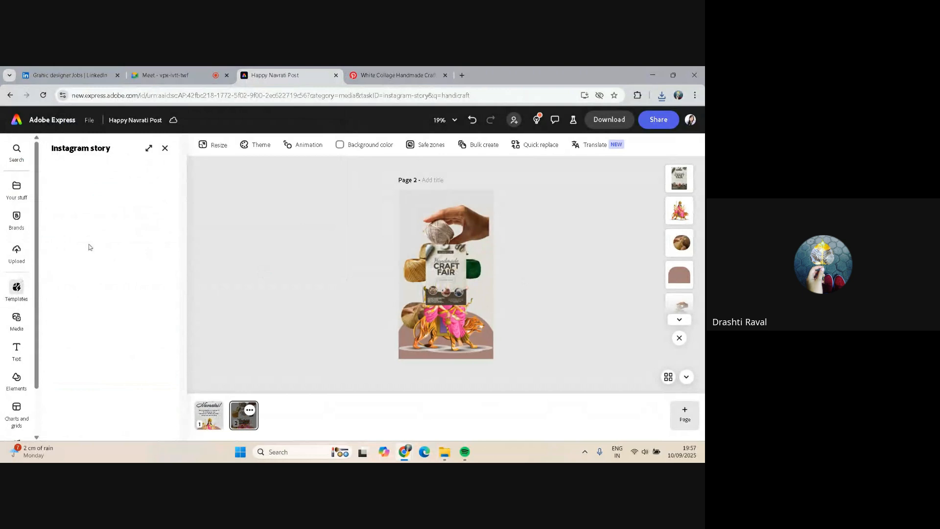
click(165, 149)
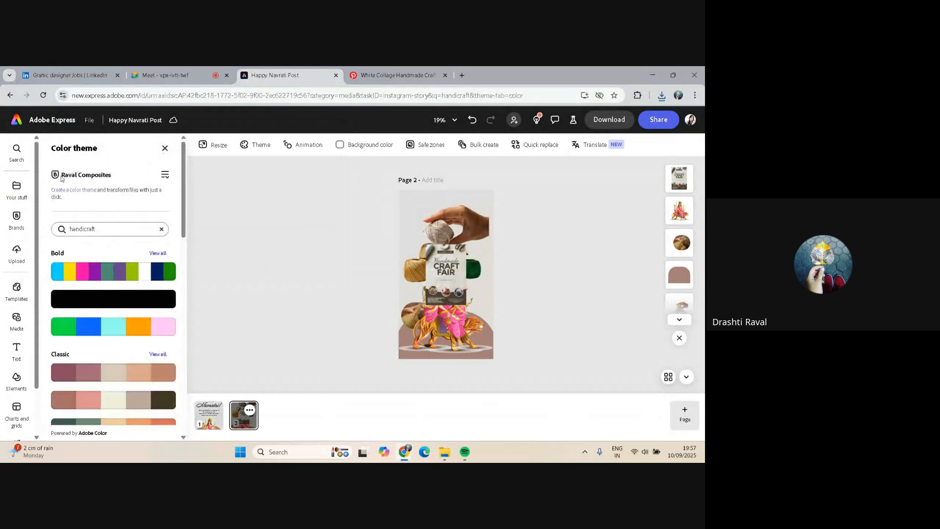
click(10, 299)
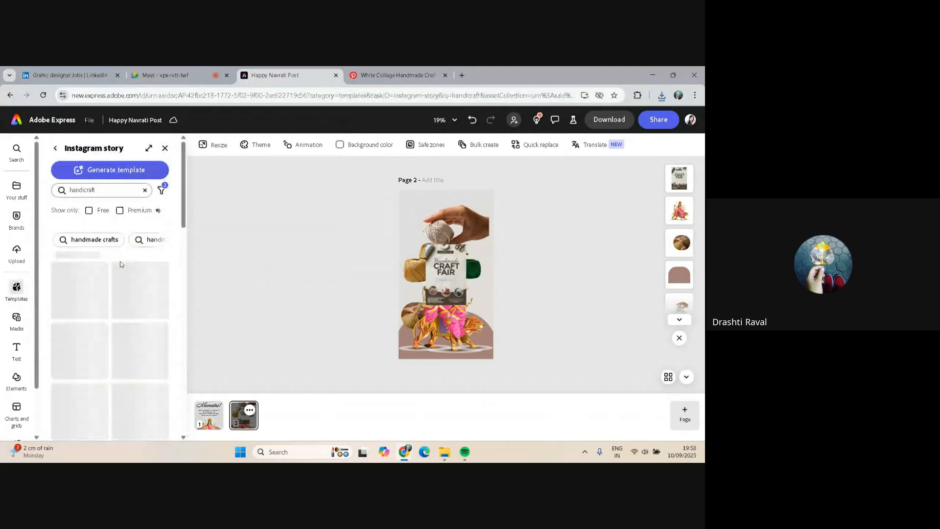
scroll(121, 264, down, 3)
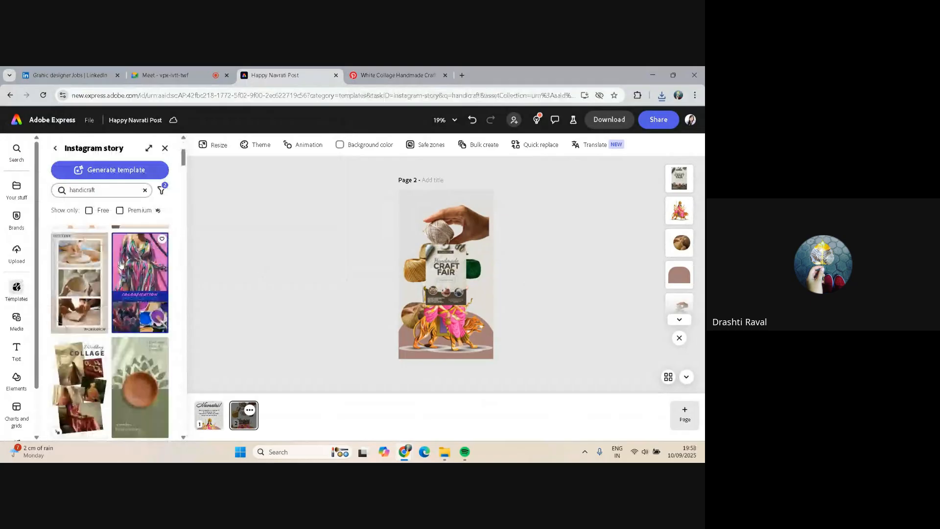
scroll(121, 264, up, 3)
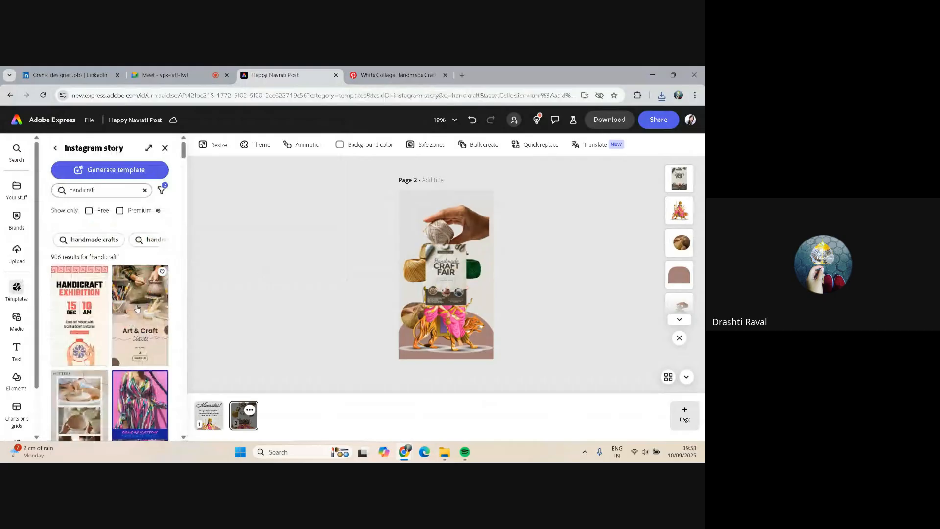
click(137, 308)
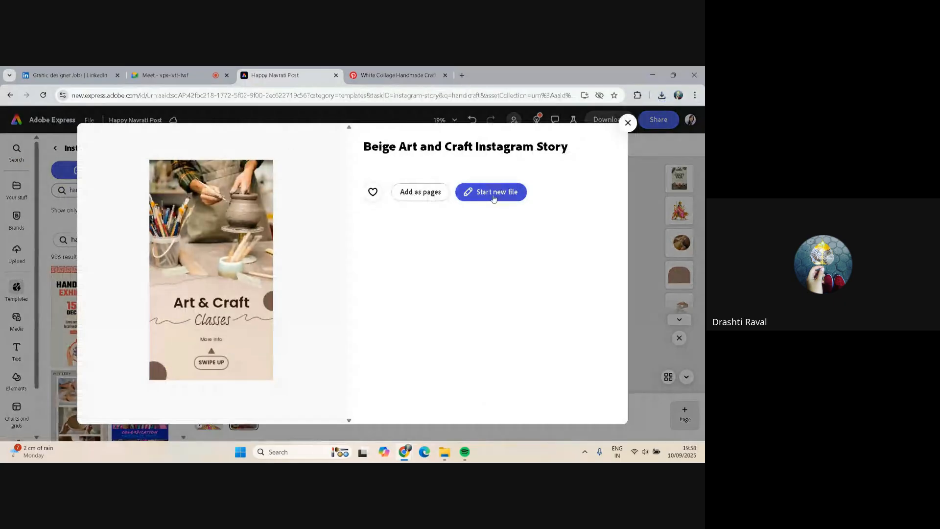
click(424, 195)
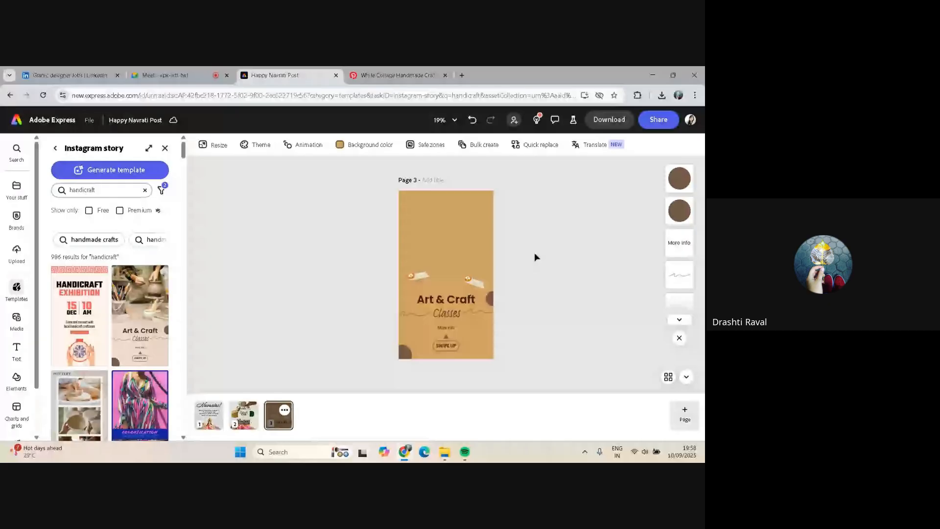
Replace the poster and goddess images on page 2 with the pottery photo copied from the template on page 3
click(453, 223)
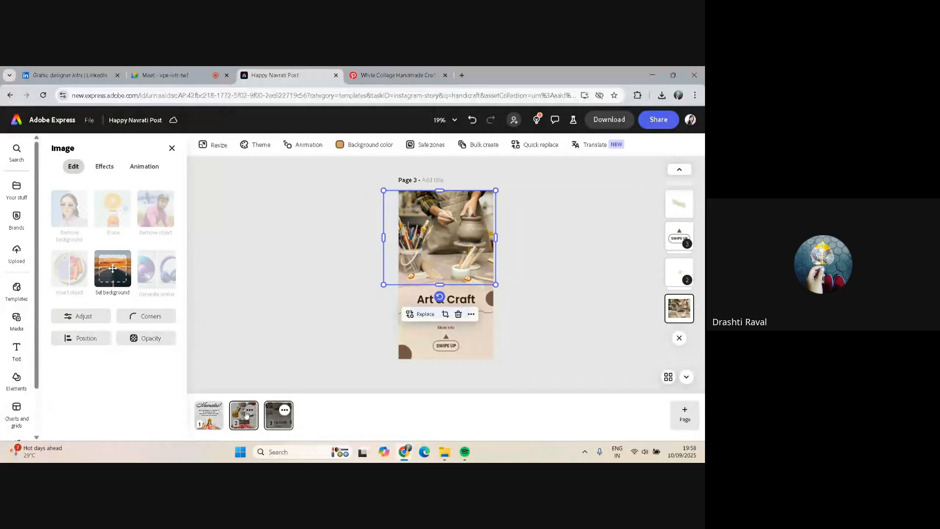
click(246, 415)
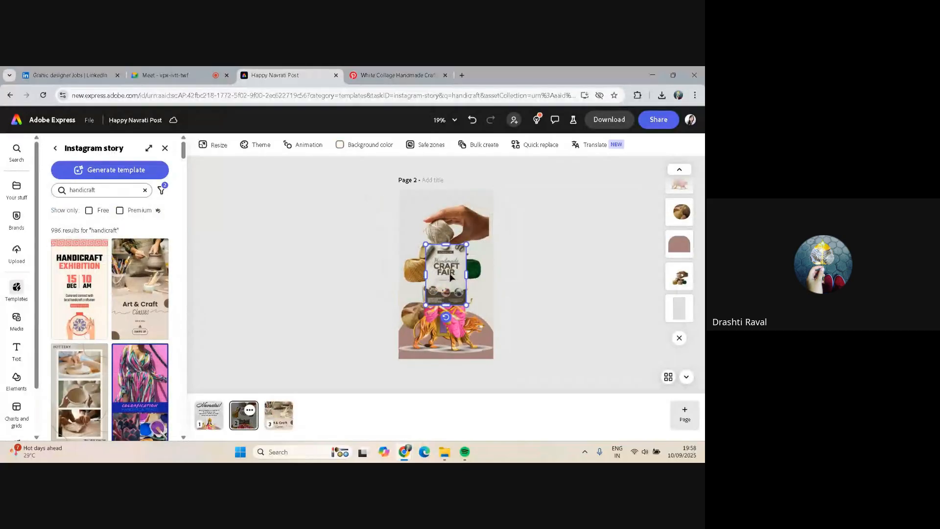
key(Delete)
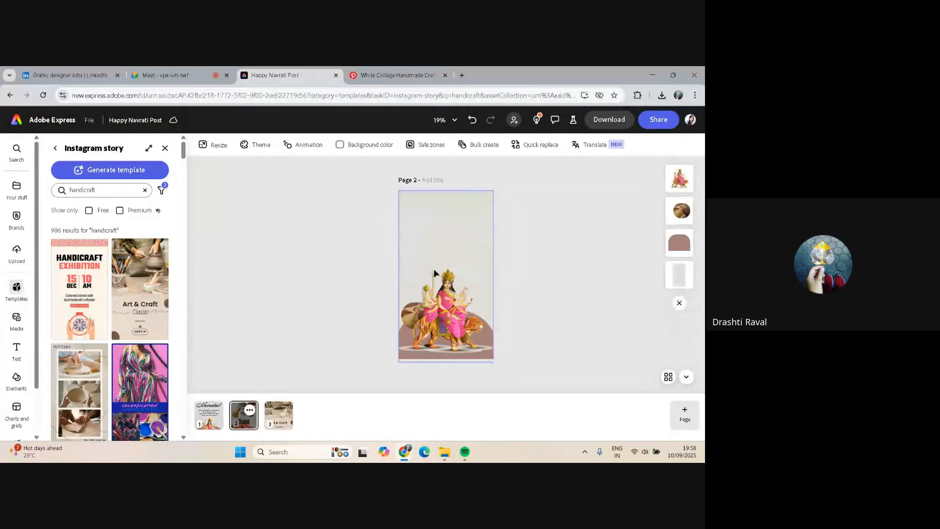
key(Delete)
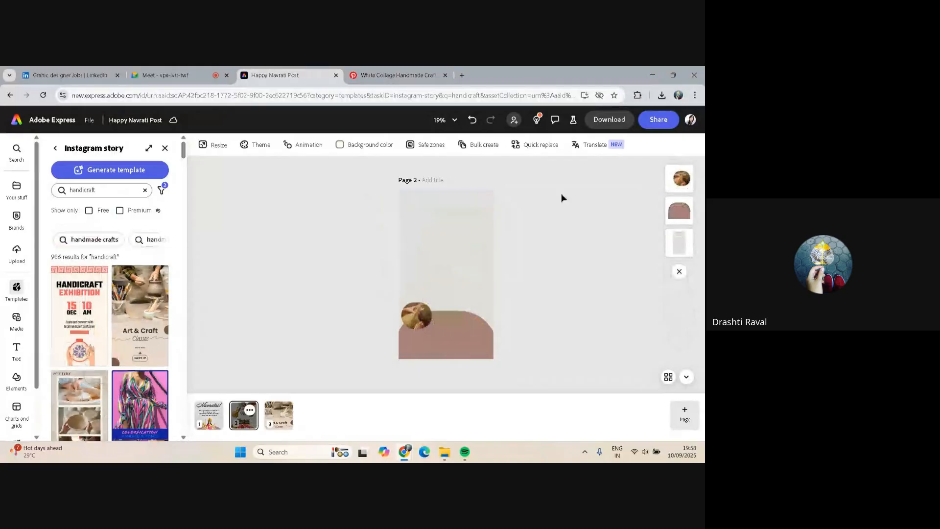
key(ctrl+v)
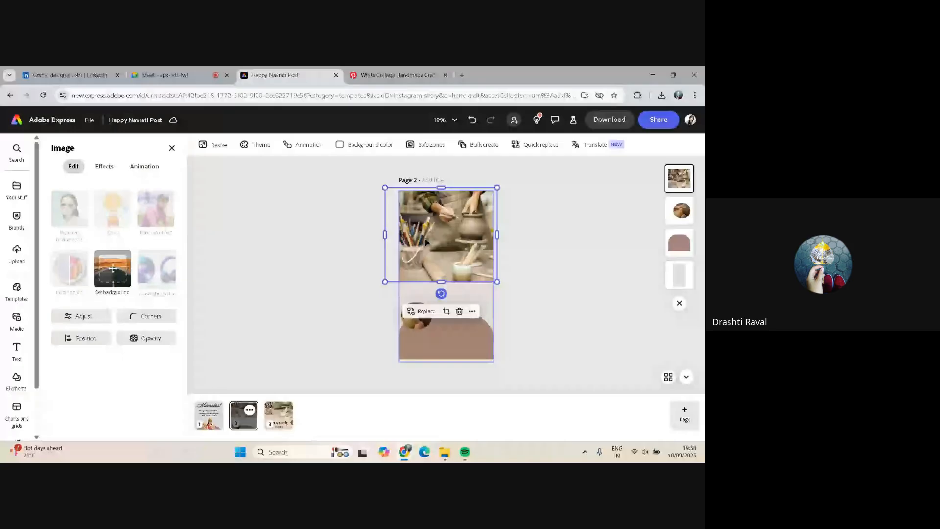
Switch to the meeting tab and stop presenting the screen
click(167, 76)
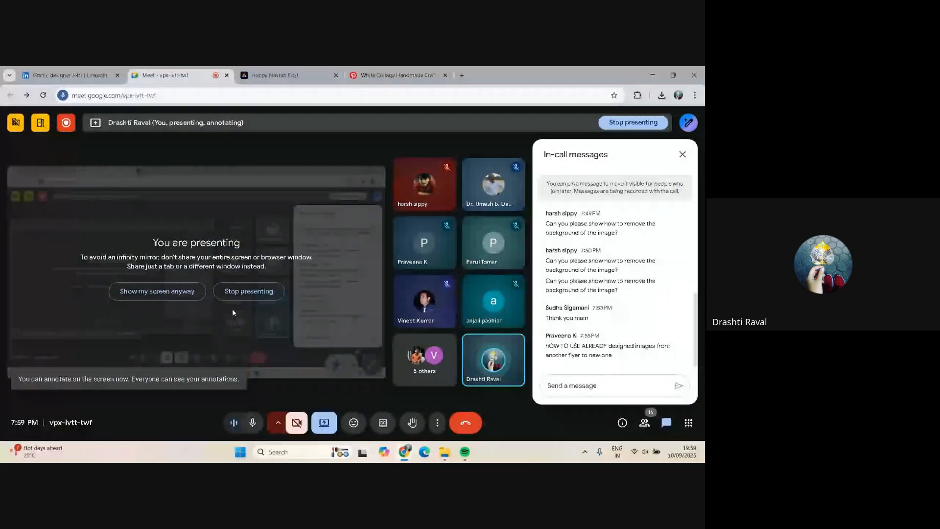
click(250, 290)
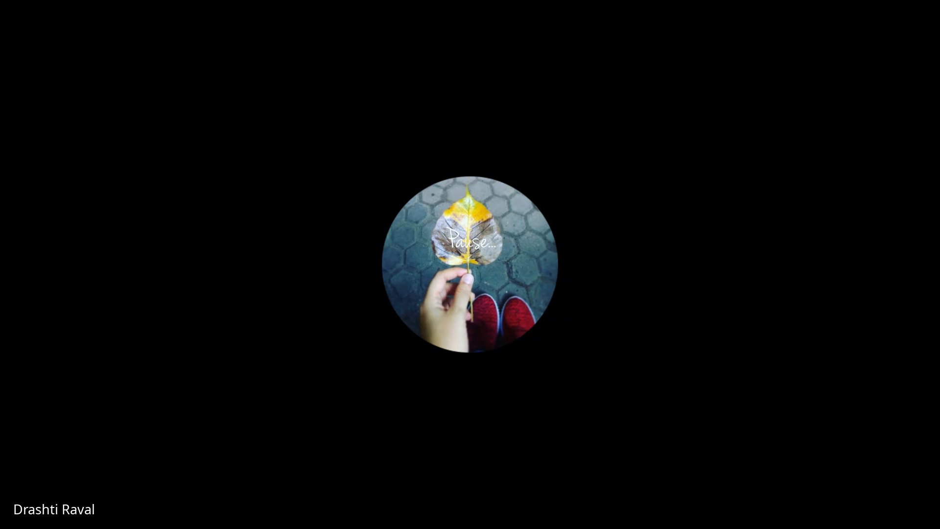